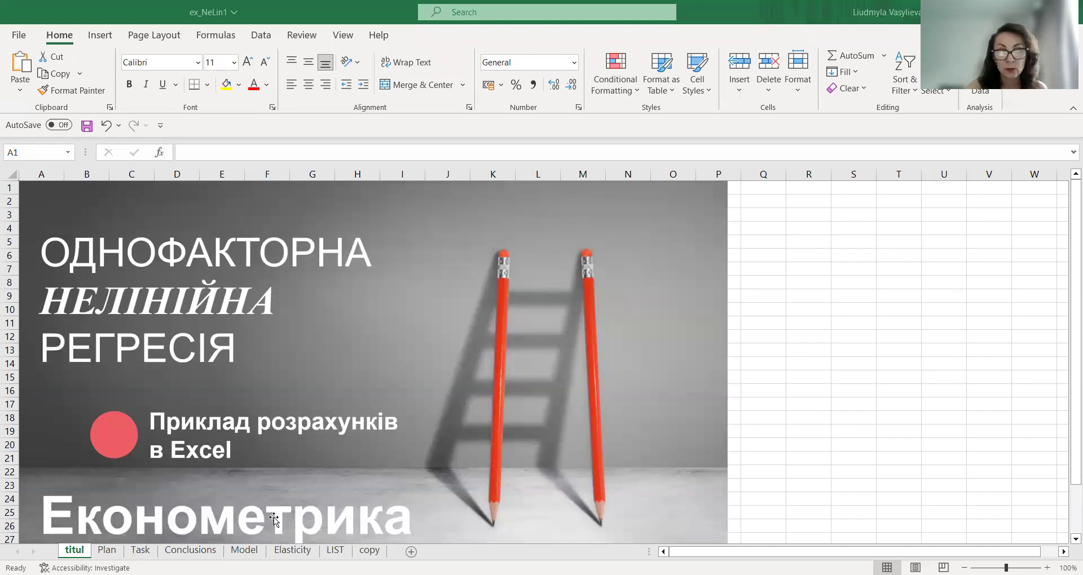
# Show the Plan sheet scrolled to the top of its step list
pyautogui.click(107, 550)
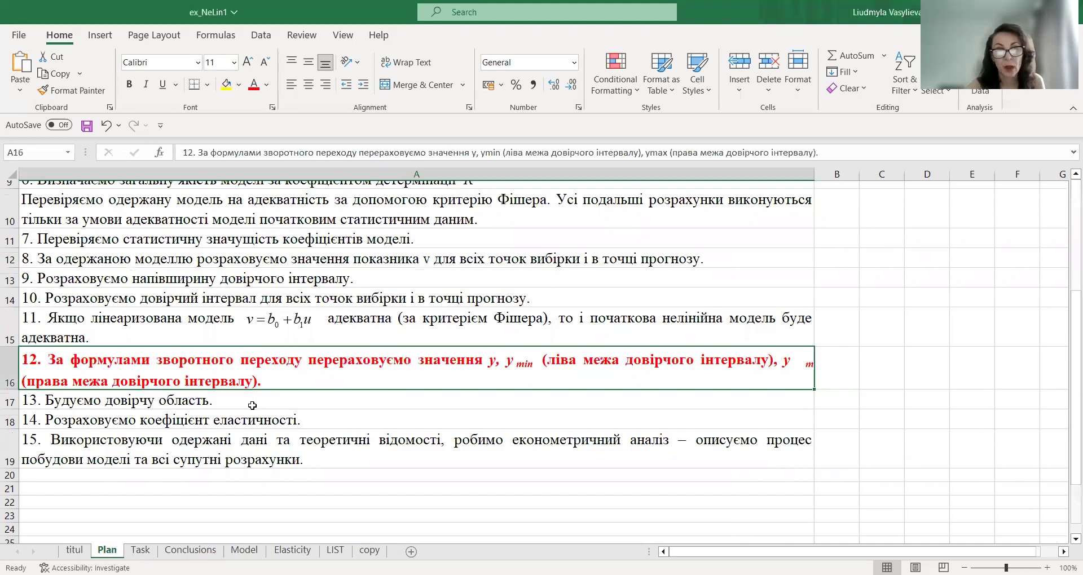
pyautogui.scroll(2, 250, 404)
pyautogui.scroll(1, 305, 404)
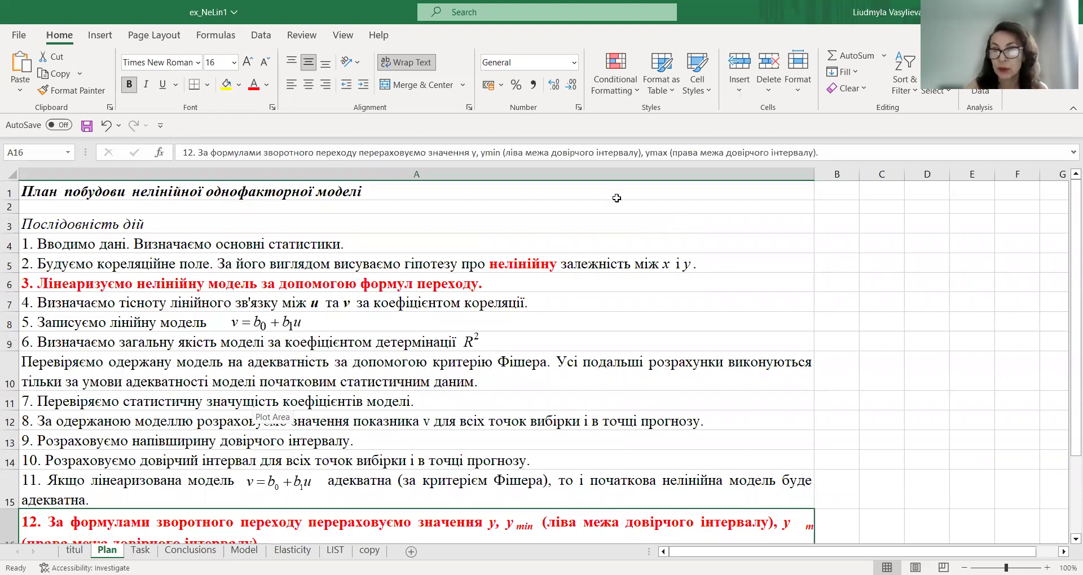
# Highlight step 2 (row 5), step 3 (row 6), then steps 4 through 11 in column A
pyautogui.click(9, 267)
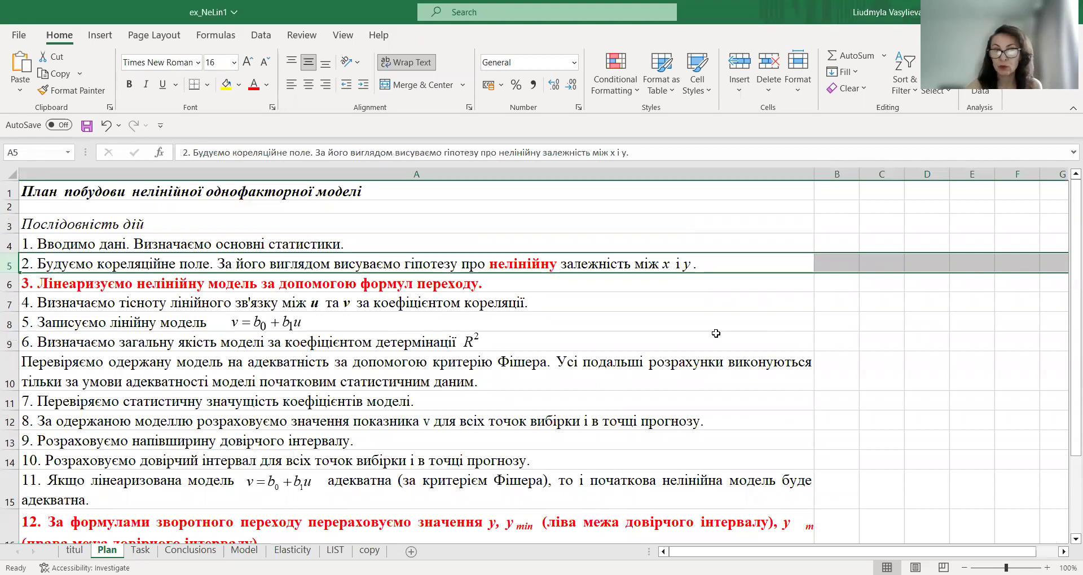
pyautogui.click(674, 263)
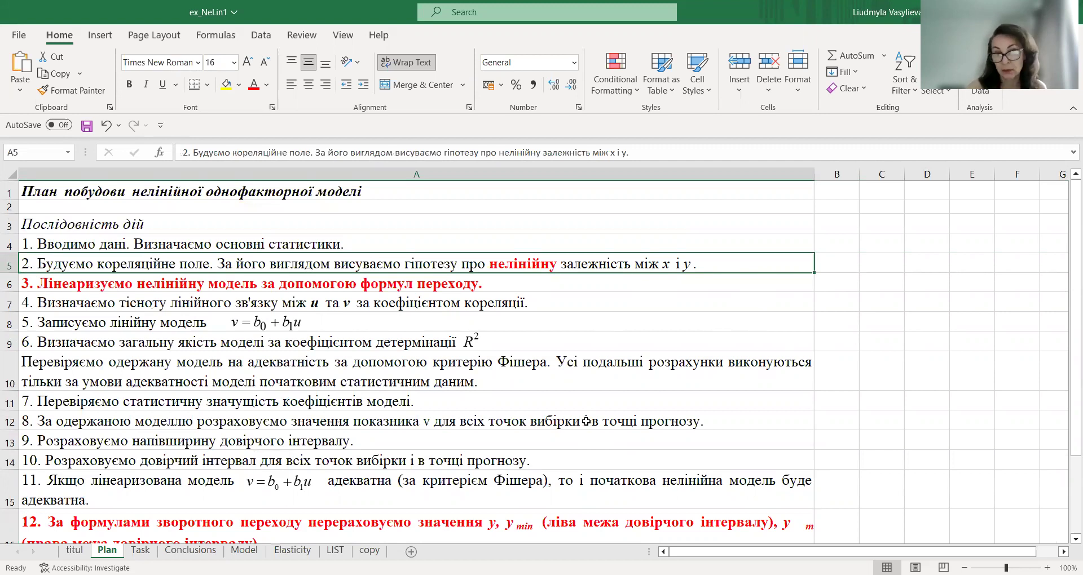
pyautogui.click(9, 283)
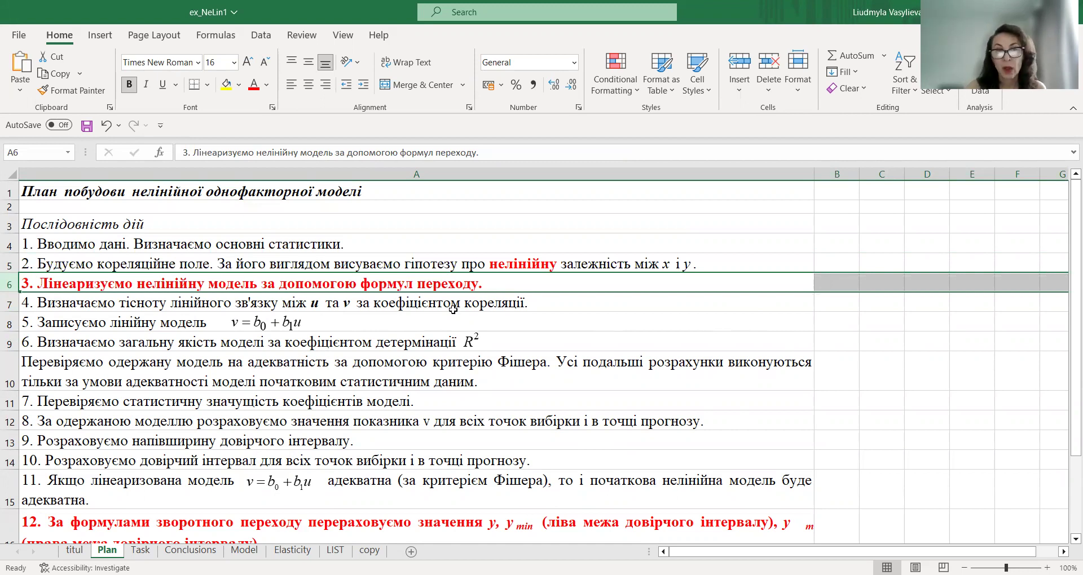
pyautogui.moveTo(64, 303); pyautogui.dragTo(82, 493)
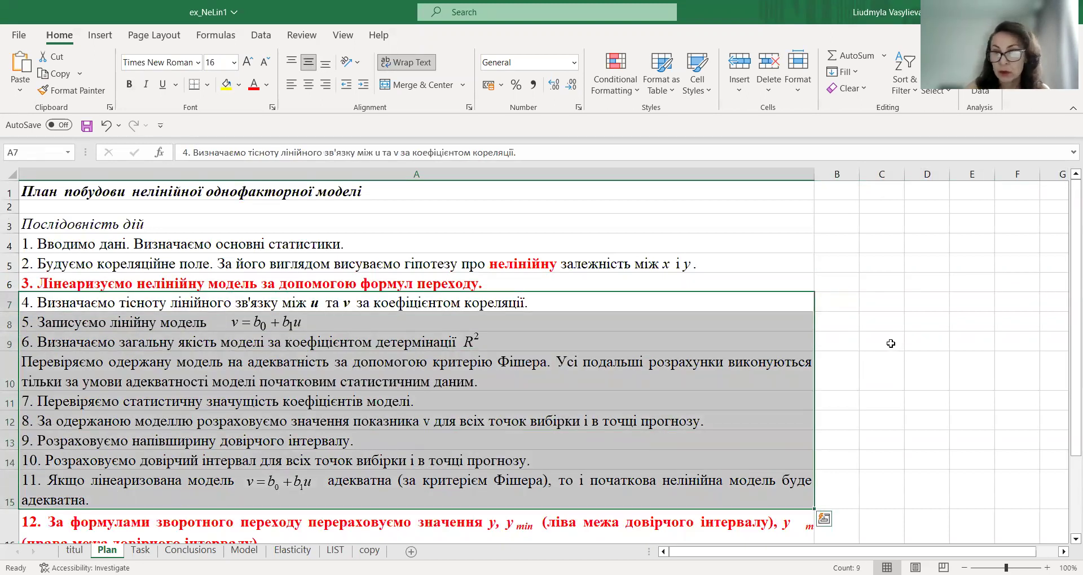
pyautogui.scroll(-1, 890, 344)
pyautogui.scroll(-1, 891, 343)
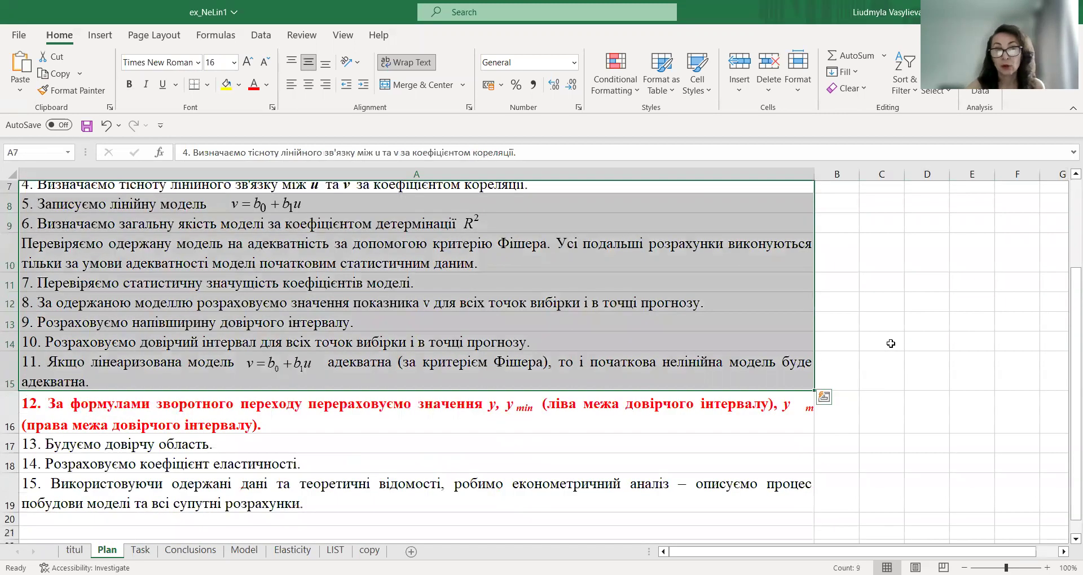
pyautogui.scroll(1, 891, 343)
# Highlight step 5 in A8 and step 12 in A16, then show the Task sheet's productivity table
pyautogui.click(368, 243)
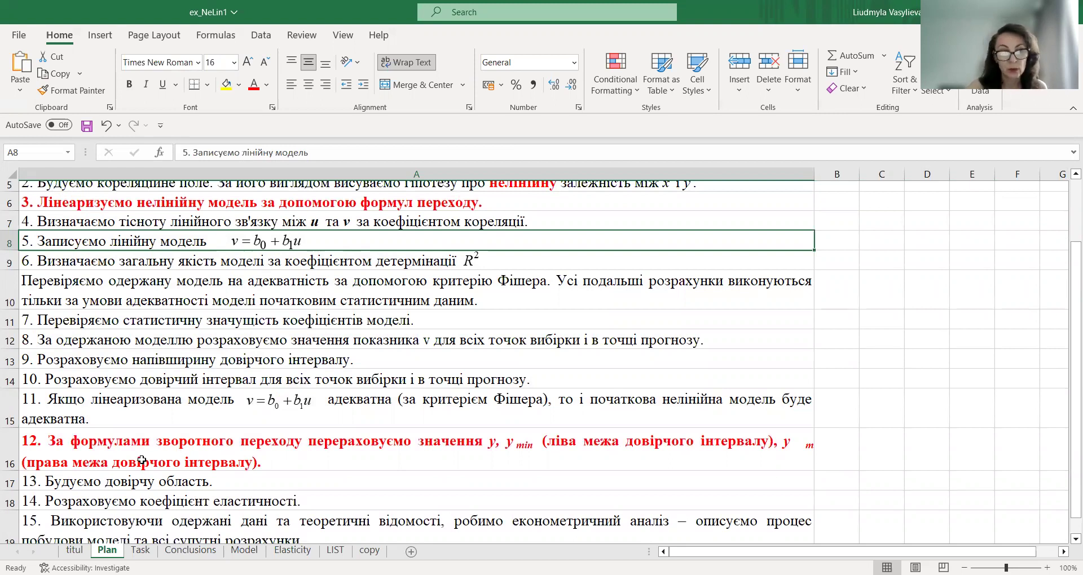
pyautogui.scroll(-1, 177, 449)
pyautogui.click(5, 402)
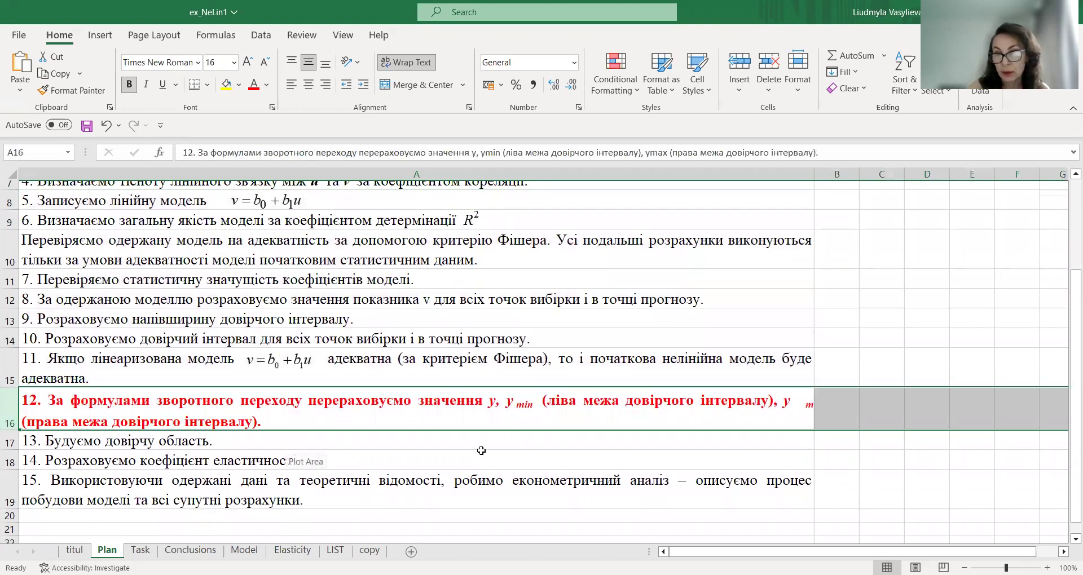
pyautogui.click(470, 414)
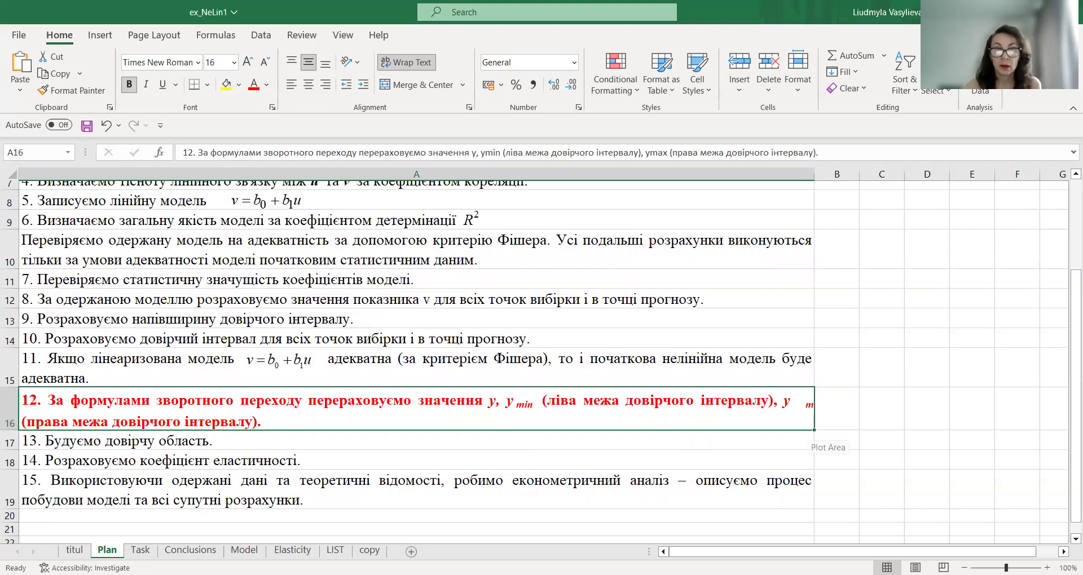
pyautogui.click(141, 550)
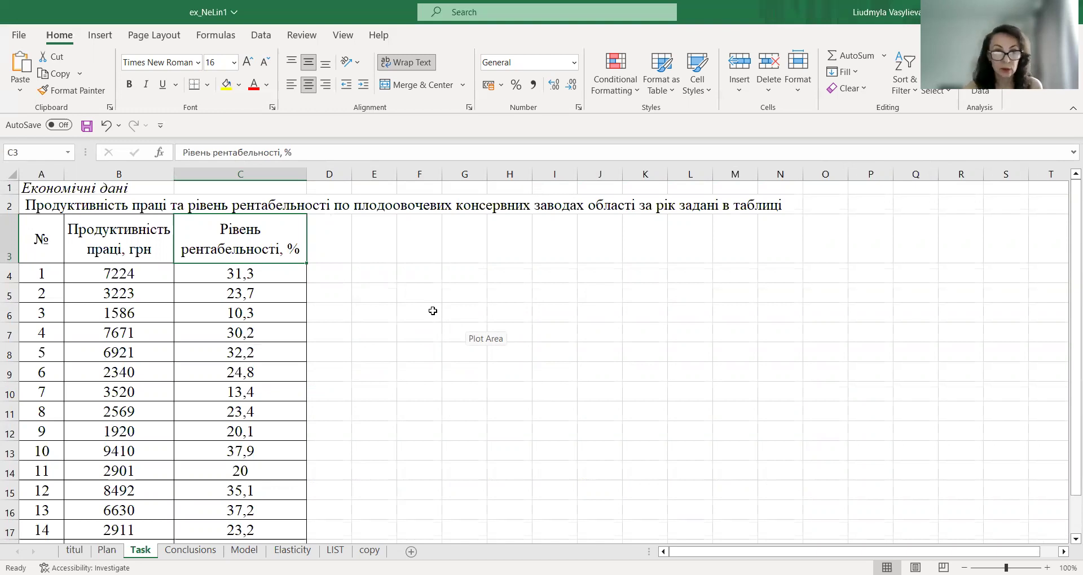
pyautogui.click(132, 244)
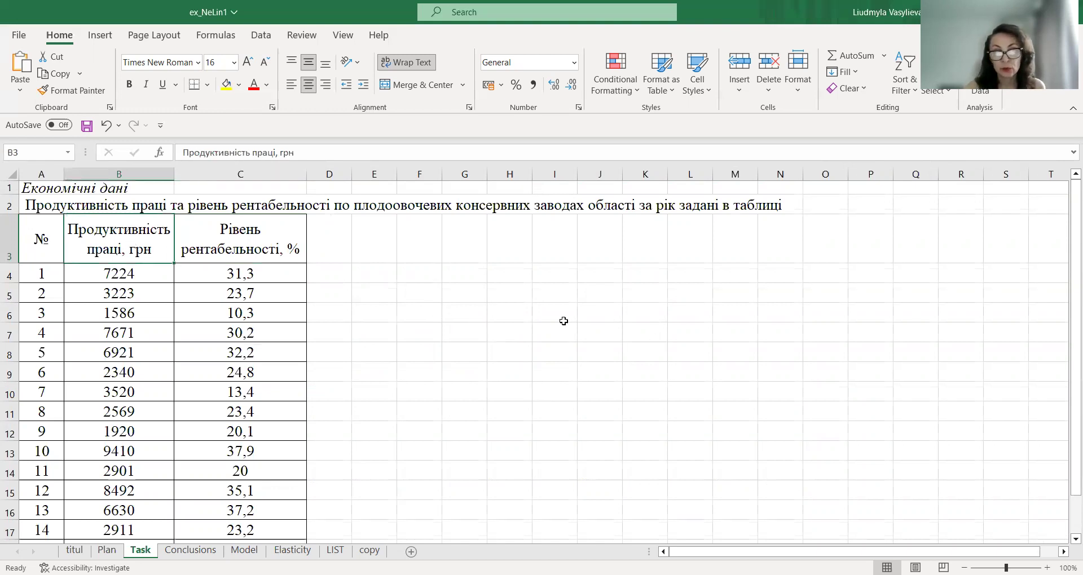
pyautogui.click(238, 241)
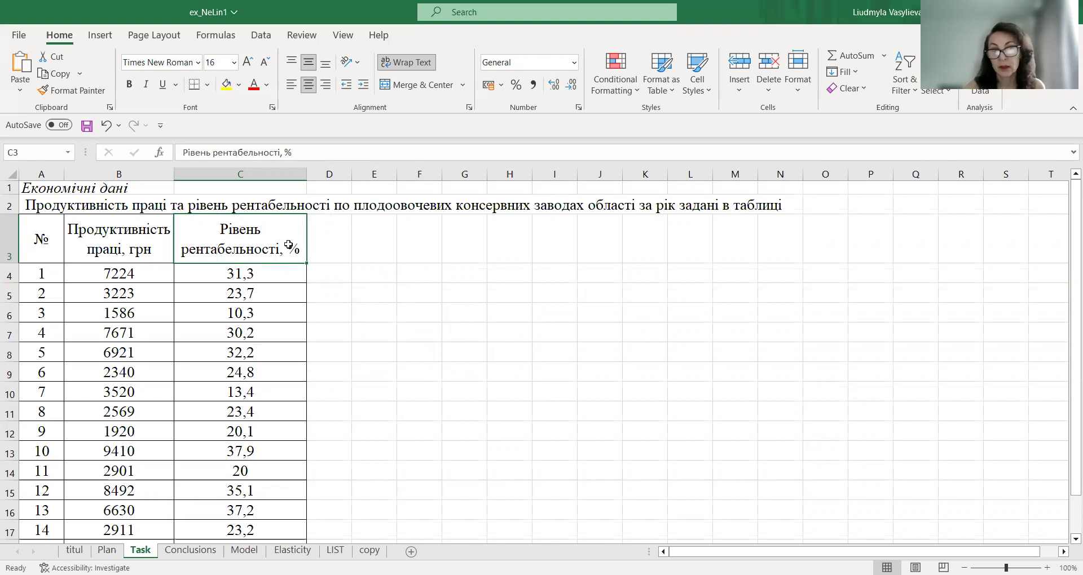
pyautogui.click(130, 238)
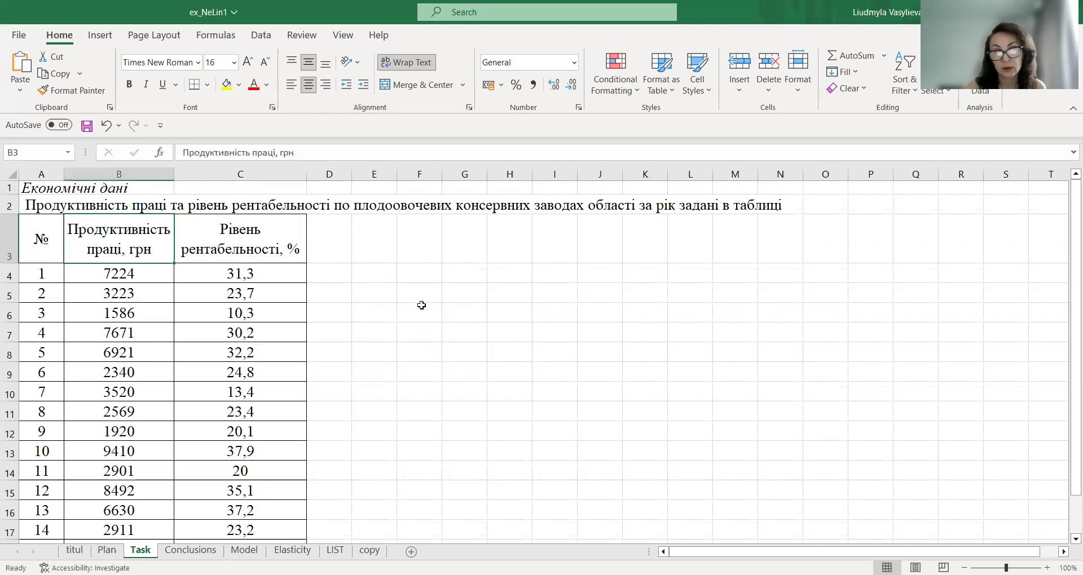
pyautogui.scroll(-1, 417, 299)
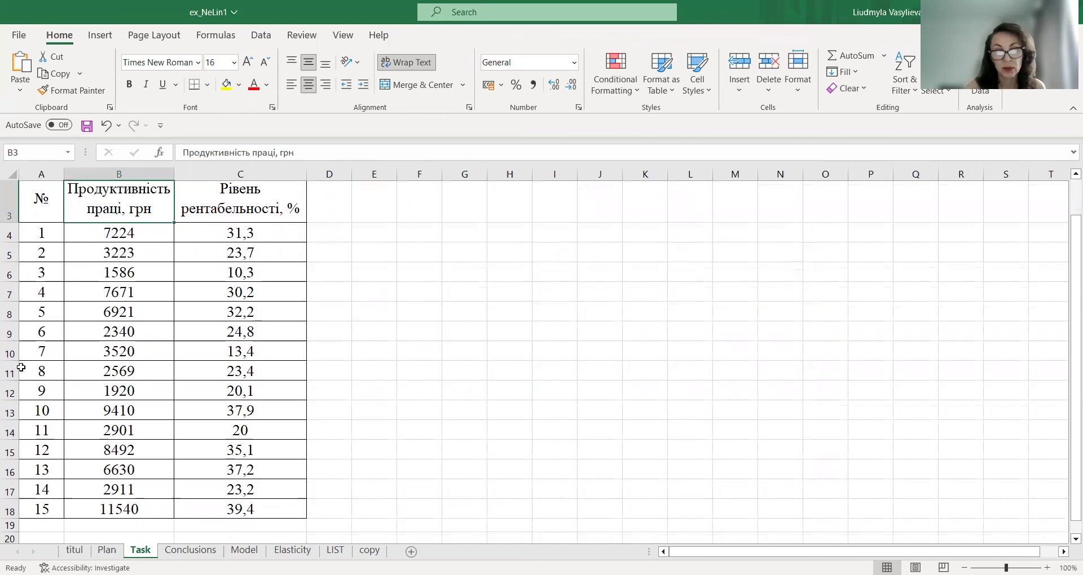
pyautogui.scroll(1, 215, 466)
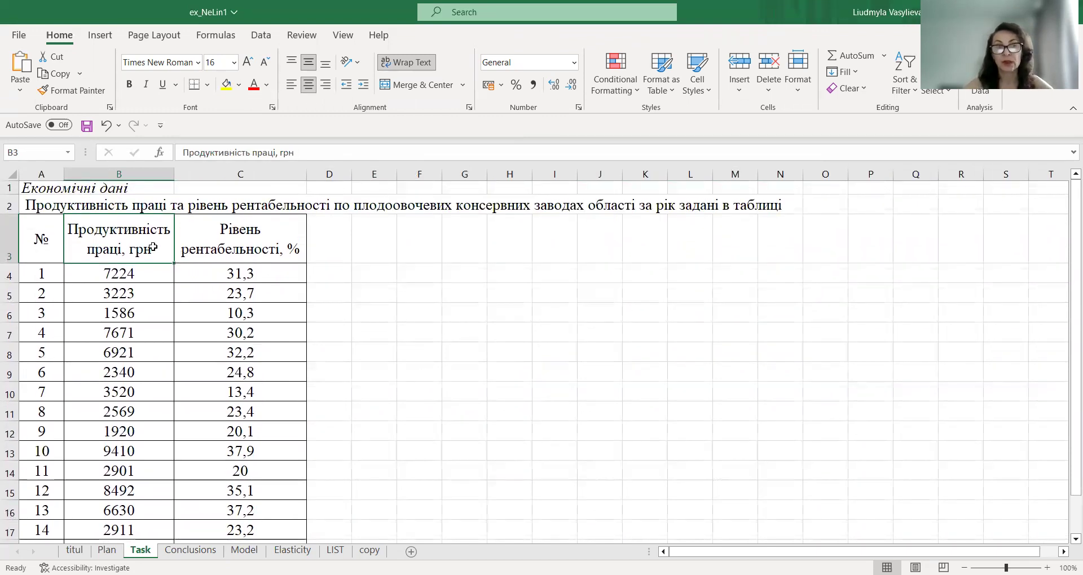
pyautogui.click(276, 234)
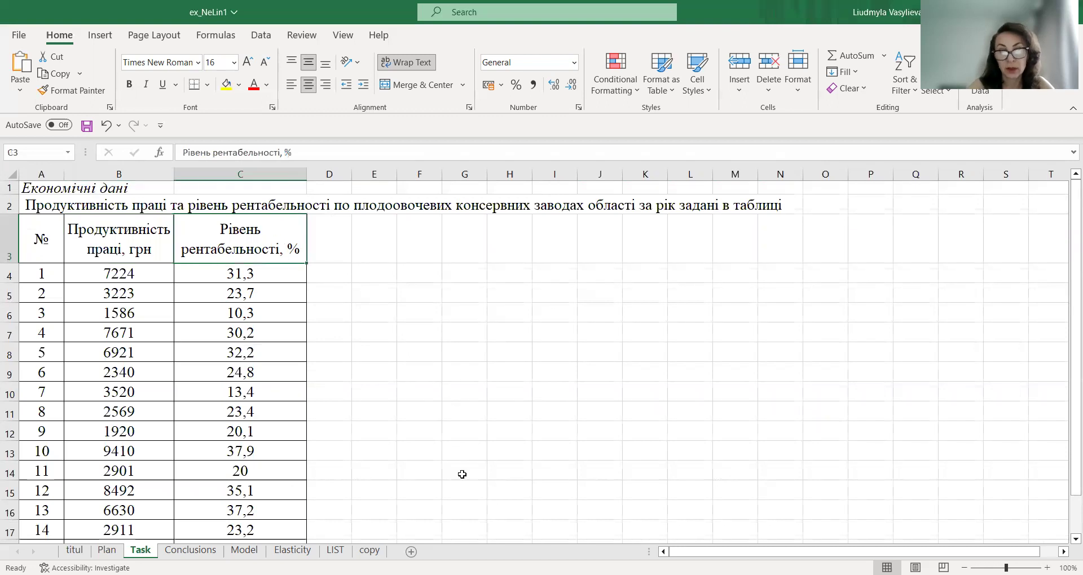
# On the LIST sheet, select the x and y values in A2:B16 and return to cell G8
pyautogui.click(336, 550)
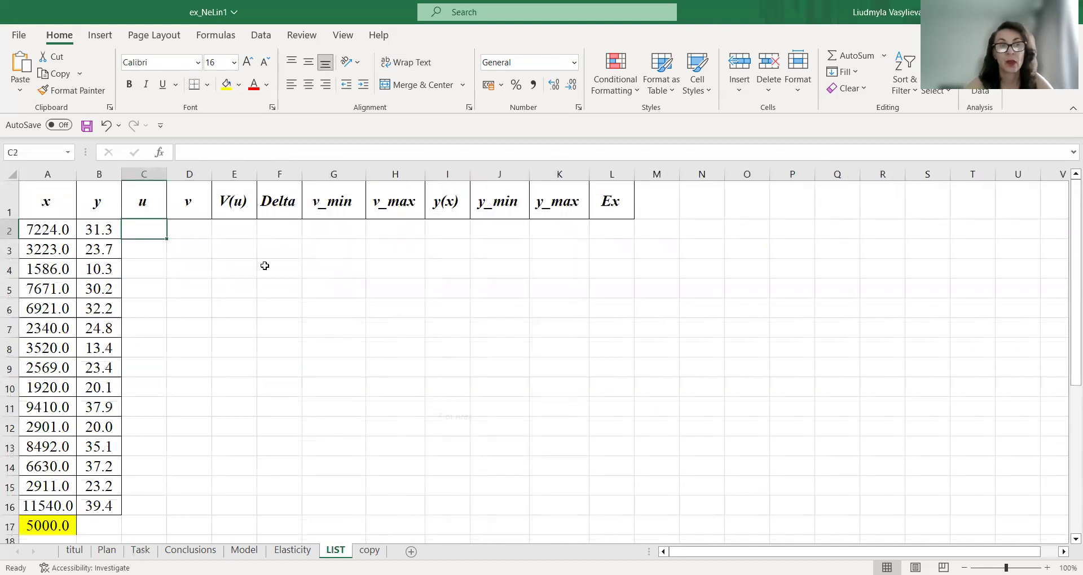
pyautogui.click(45, 230)
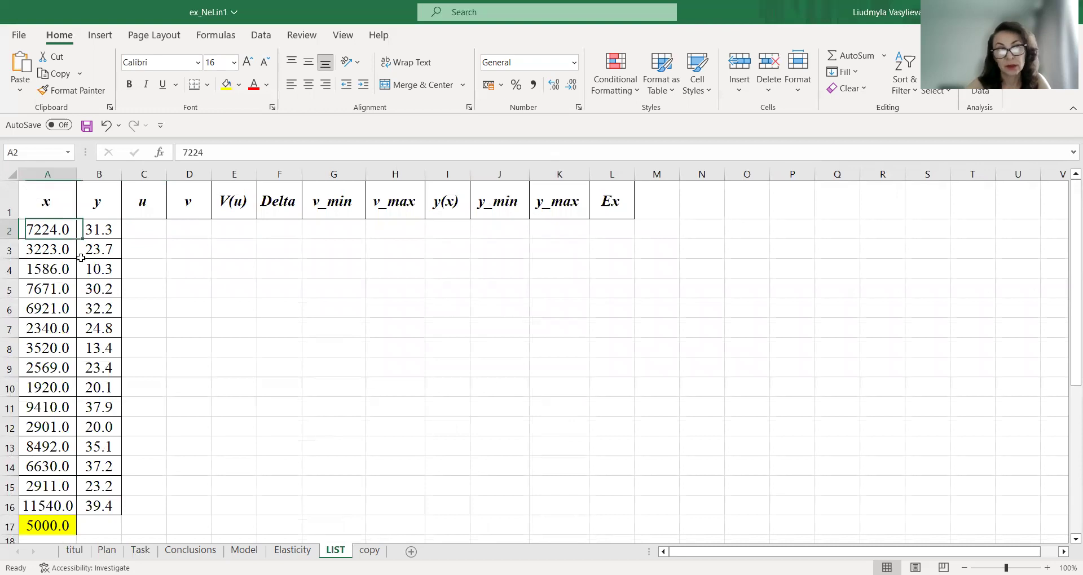
pyautogui.moveTo(81, 258); pyautogui.dragTo(102, 511)
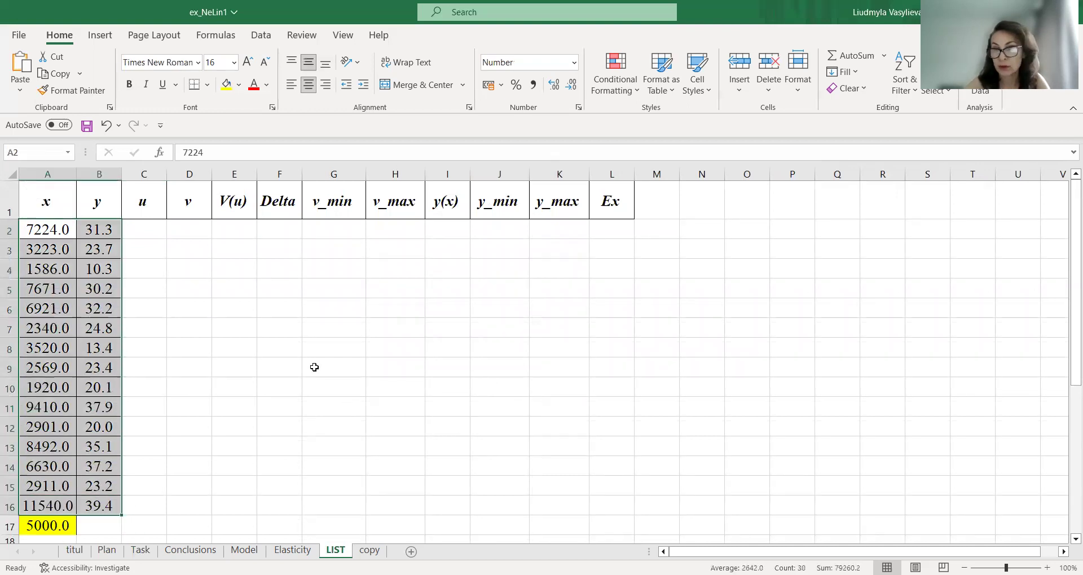
pyautogui.click(316, 347)
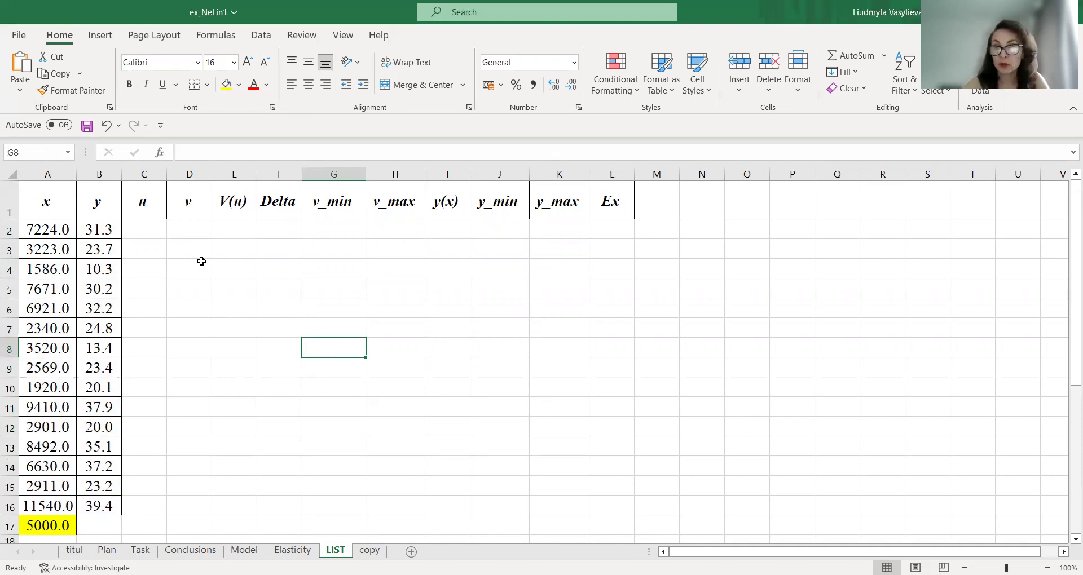
pyautogui.click(94, 42)
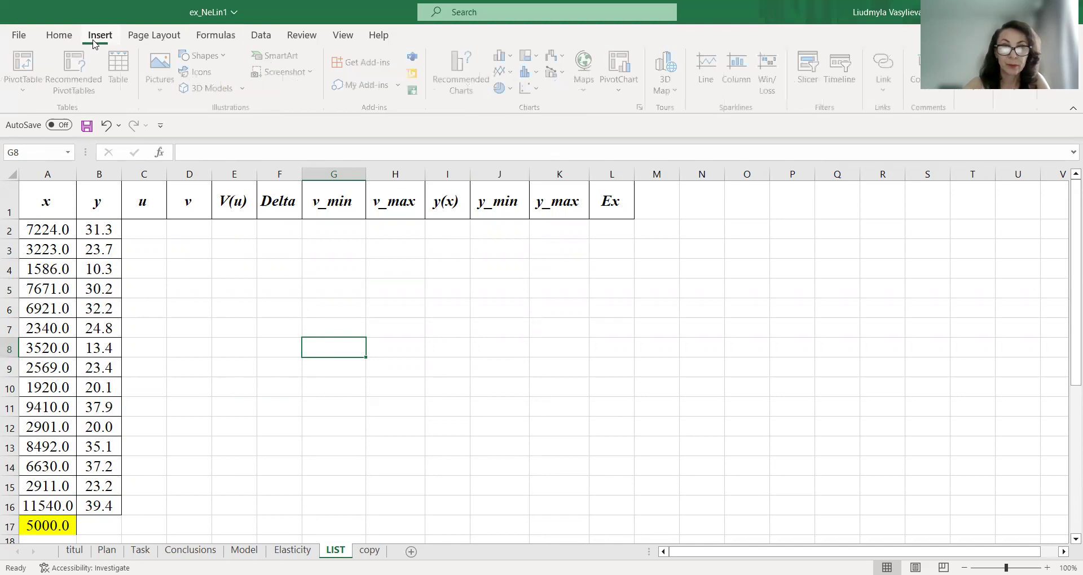
# Insert a markers-only scatter chart of A1:B16 and place it beside the calculation columns
pyautogui.click(523, 90)
pyautogui.click(538, 142)
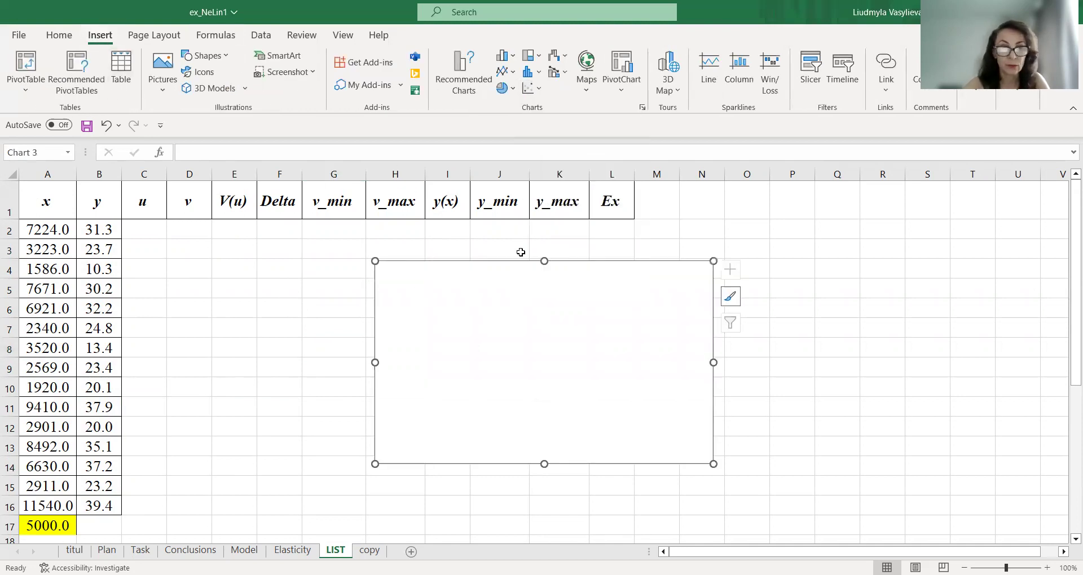
pyautogui.press('Escape')
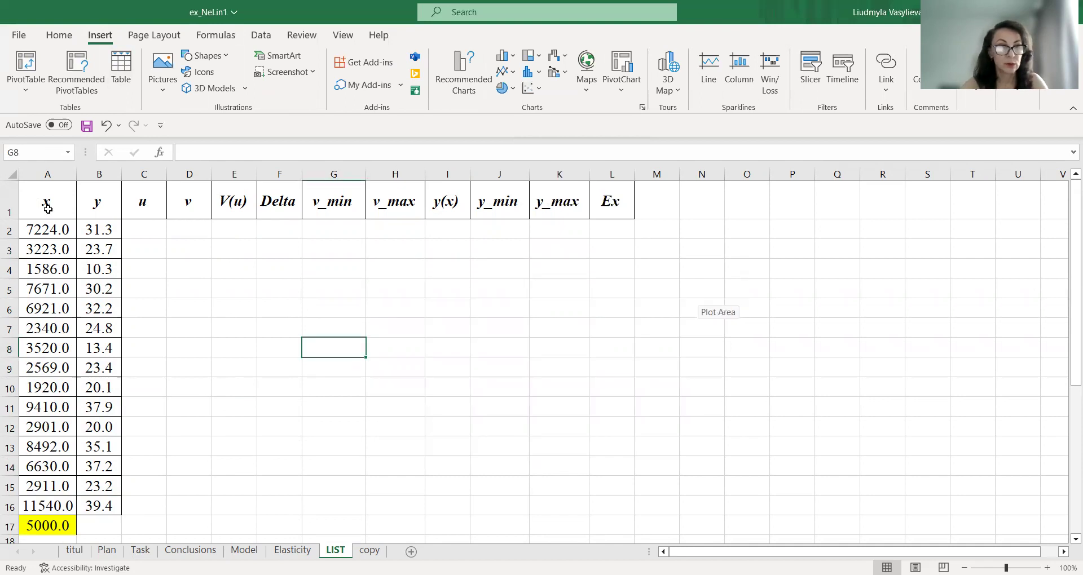
pyautogui.moveTo(48, 208); pyautogui.dragTo(98, 506)
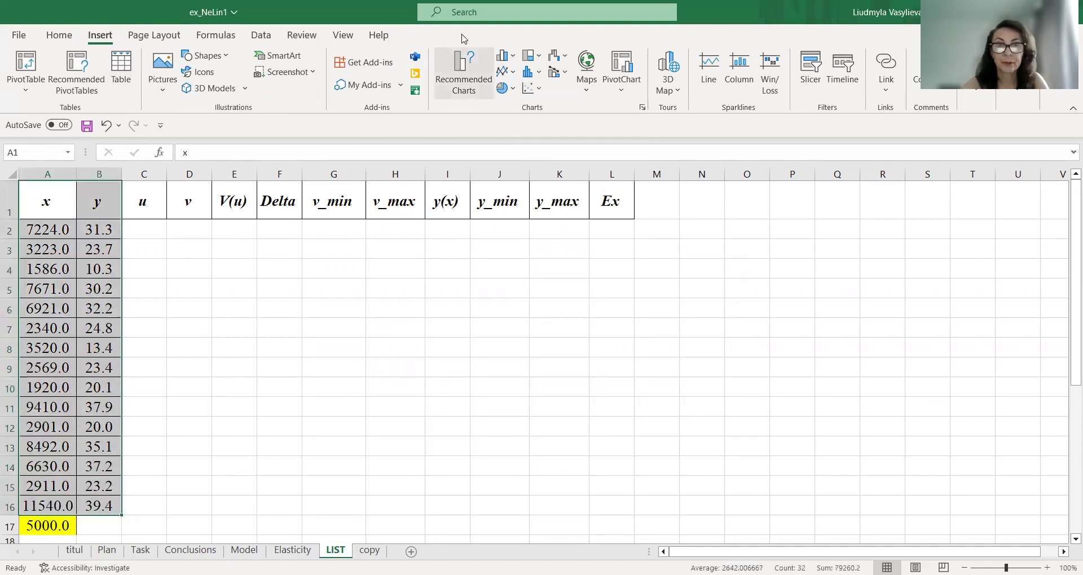
pyautogui.click(531, 88)
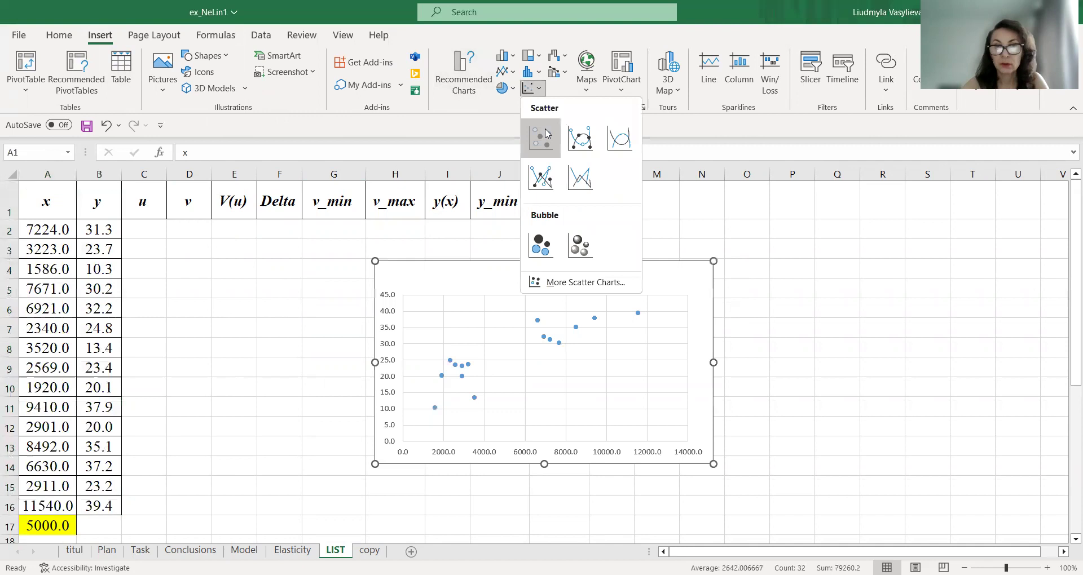
pyautogui.click(541, 136)
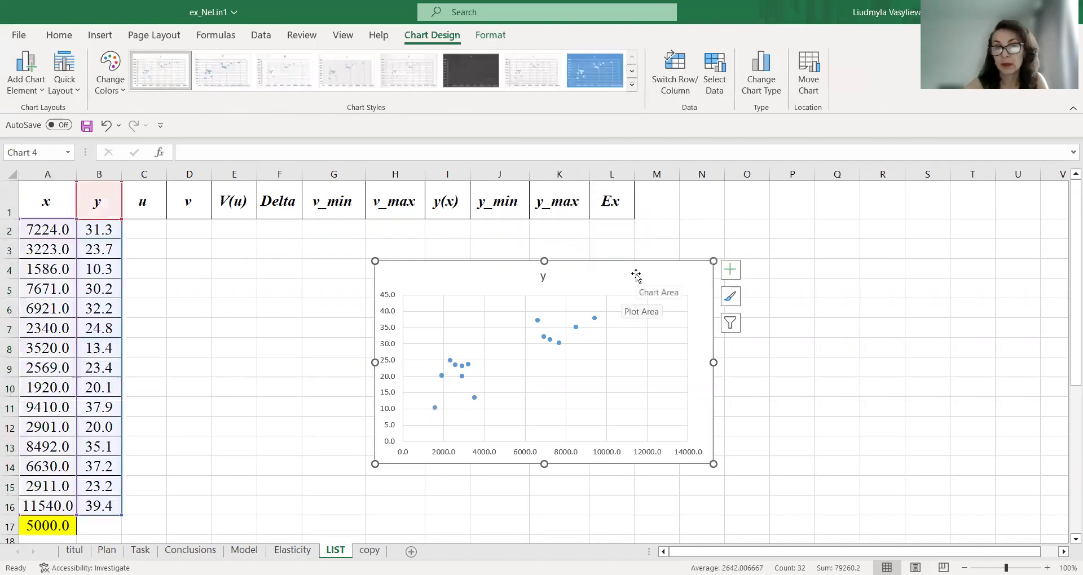
pyautogui.moveTo(636, 275); pyautogui.dragTo(654, 239)
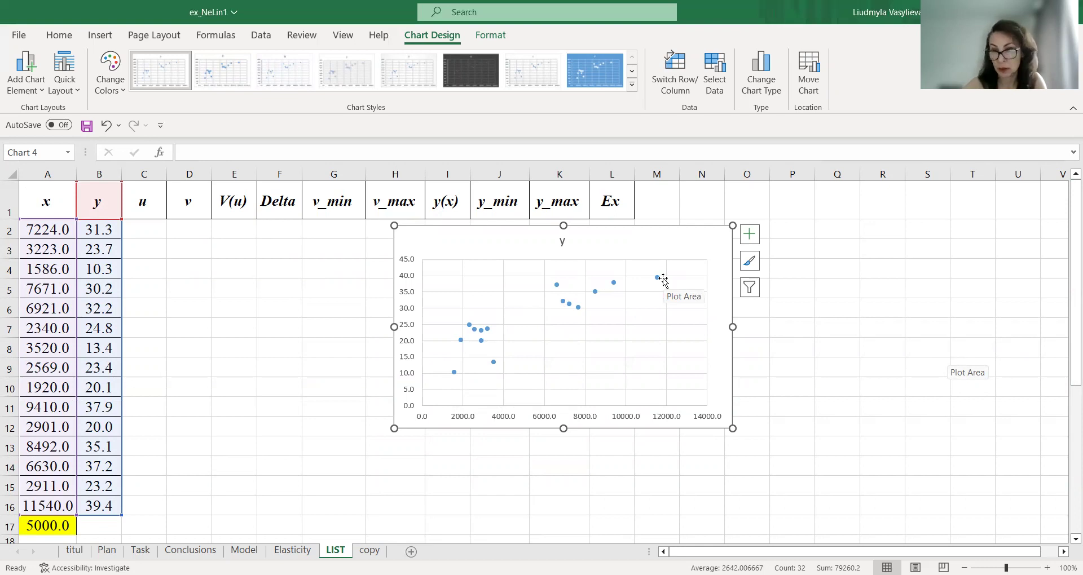
pyautogui.click(288, 307)
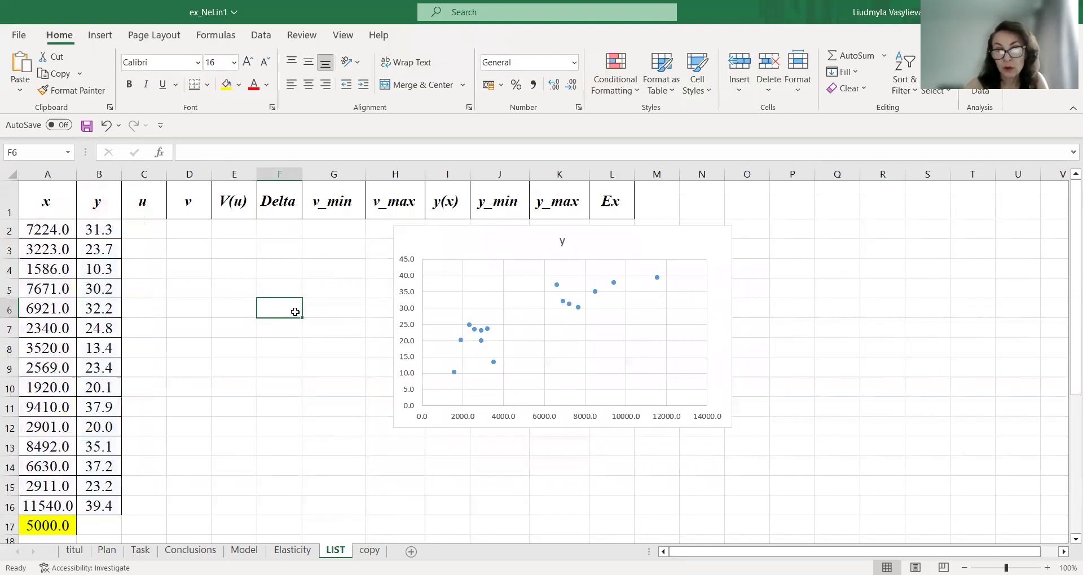
# View the Model sheet's logarithmic formulas and curve, then go back to the LIST sheet
pyautogui.click(244, 550)
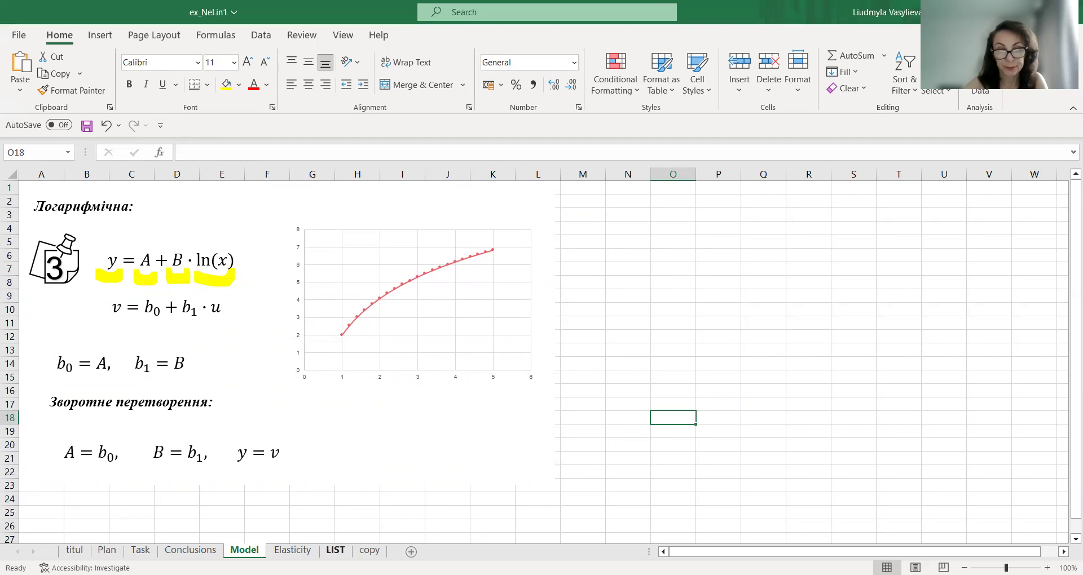
pyautogui.click(335, 550)
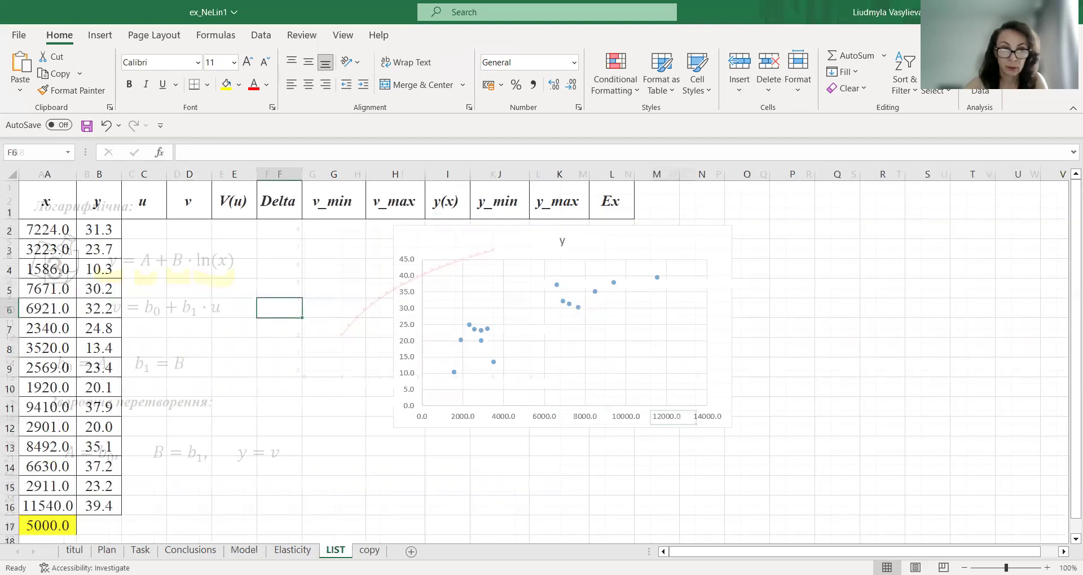
# Enter =ln(A2) in C2 so the first u value shows 8.885
pyautogui.click(155, 234)
pyautogui.write('=')
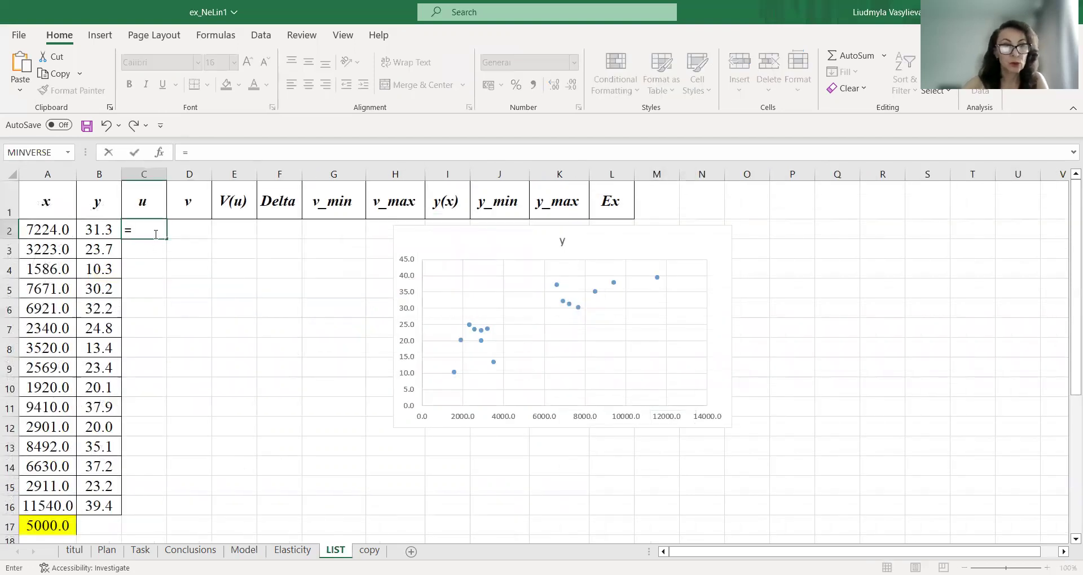
pyautogui.write('ln')
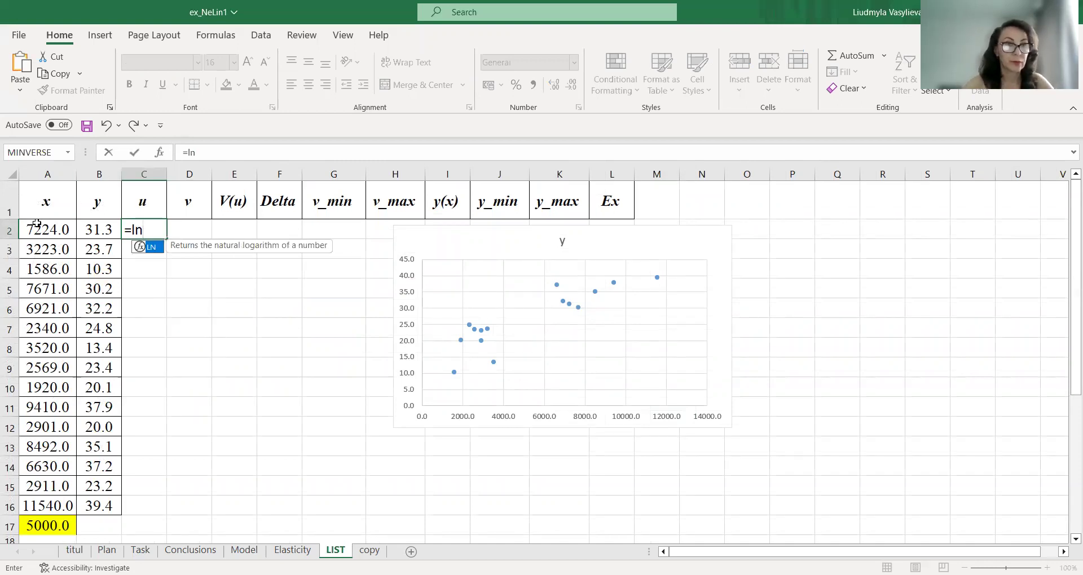
pyautogui.click(38, 230)
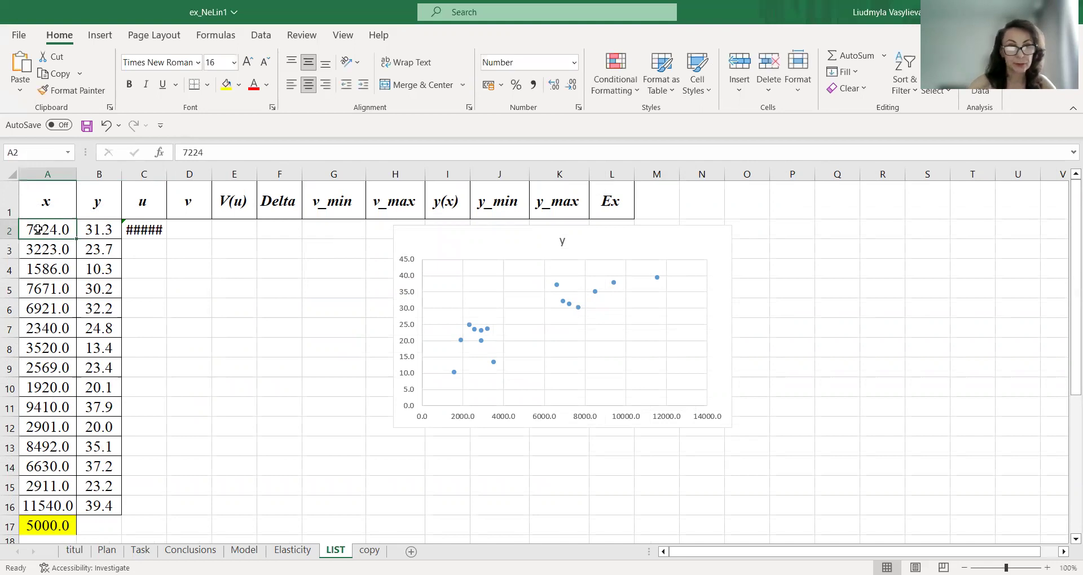
pyautogui.click(149, 226)
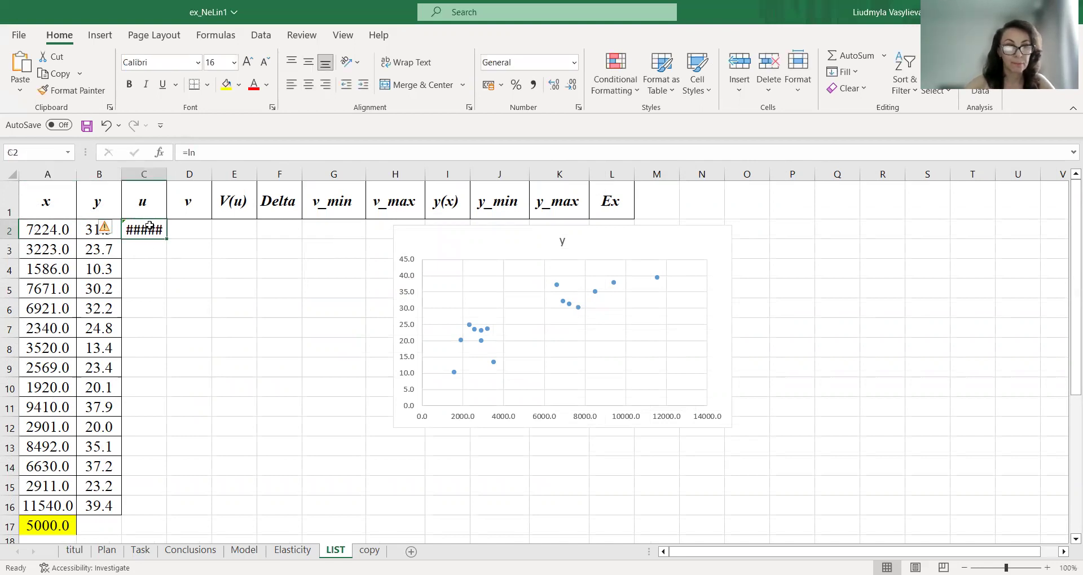
pyautogui.write('=')
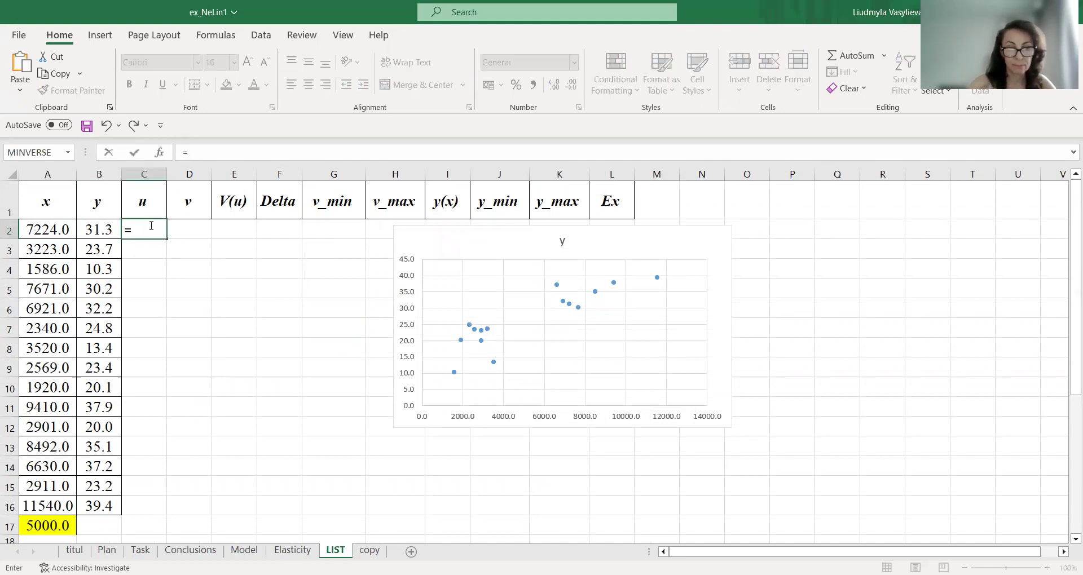
pyautogui.write('ln(')
pyautogui.click(51, 229)
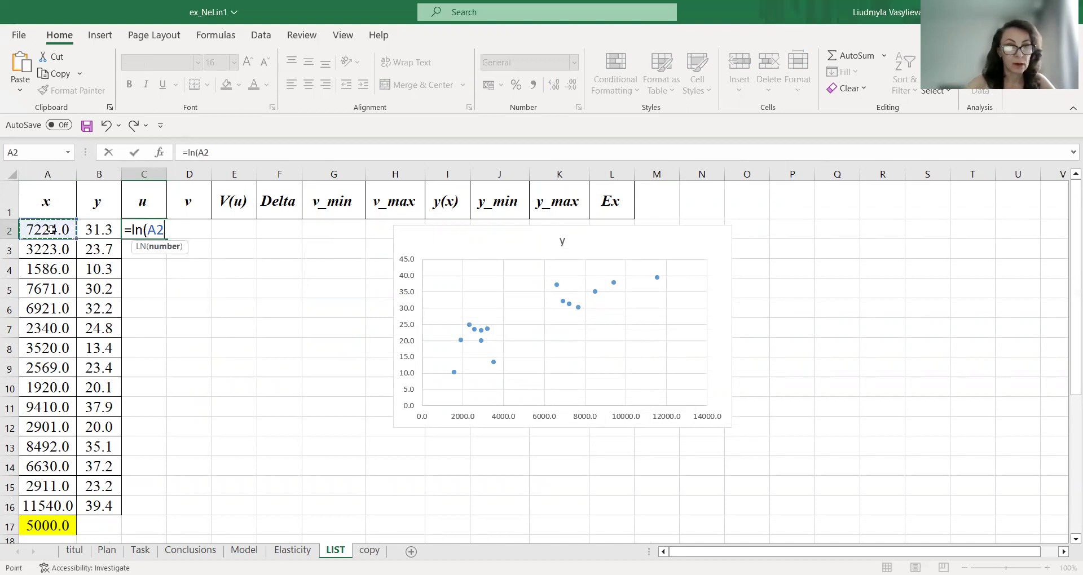
pyautogui.press('Return')
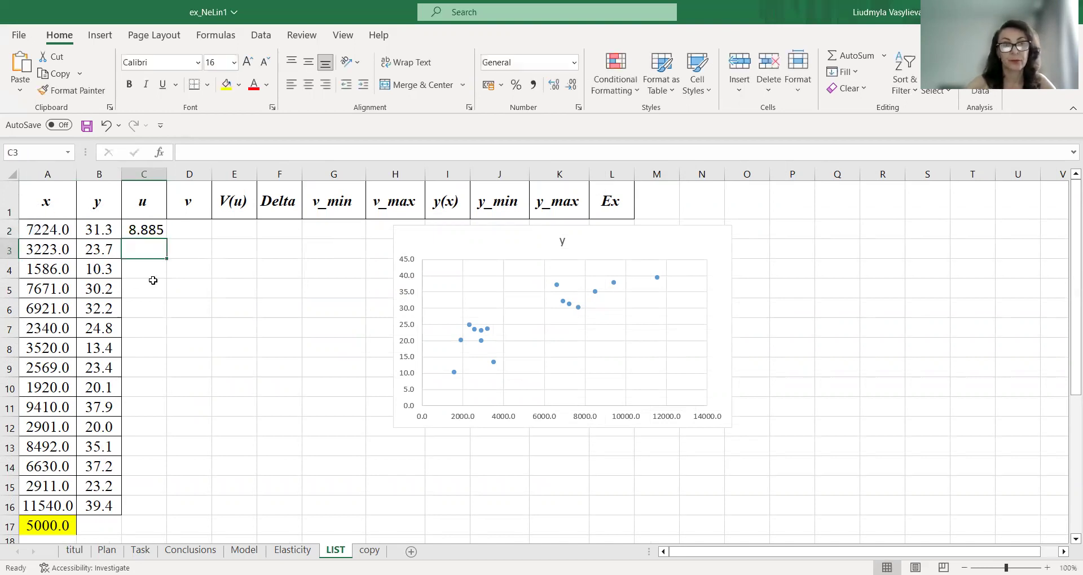
# Set D2 to =B2 and fill the u and v formulas from C2:D2 down to row 16
pyautogui.click(182, 223)
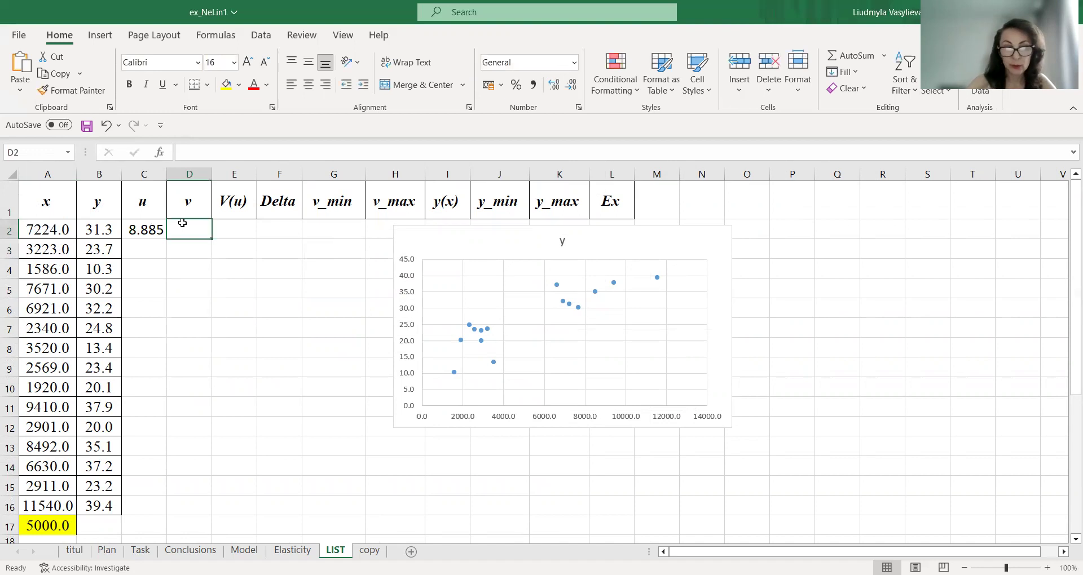
pyautogui.write('=')
pyautogui.click(110, 232)
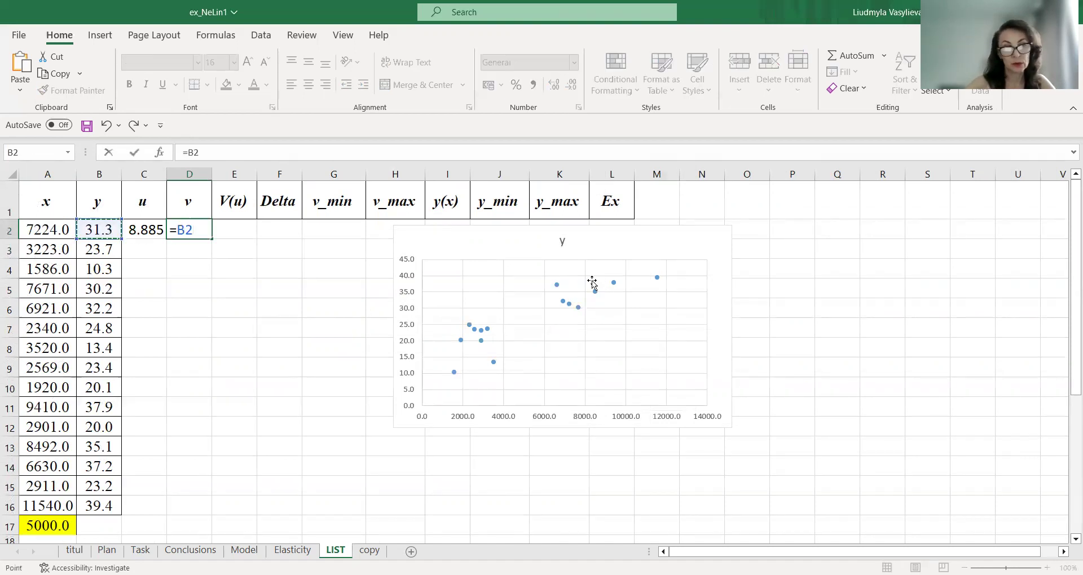
pyautogui.press('Return')
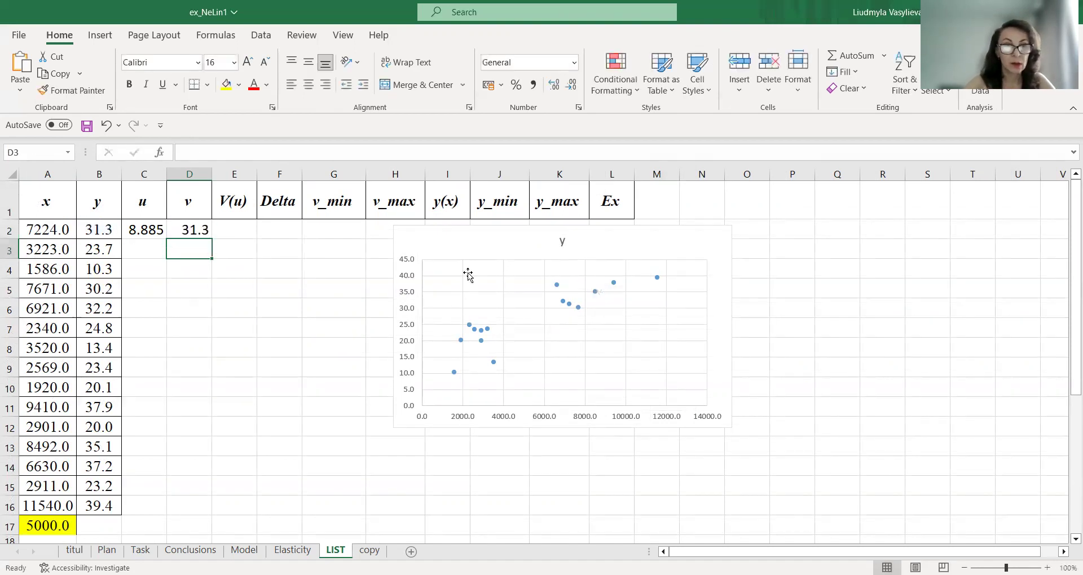
pyautogui.moveTo(151, 230)
pyautogui.mouseDown()
pyautogui.moveTo(192, 230)
pyautogui.moveTo(181, 511)
pyautogui.mouseUp()
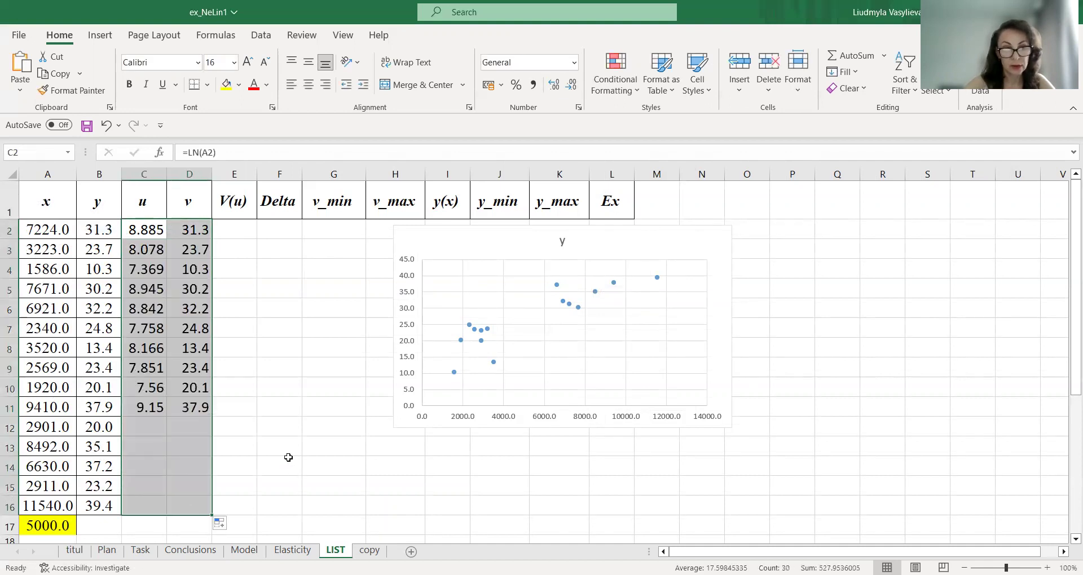
pyautogui.click(147, 230)
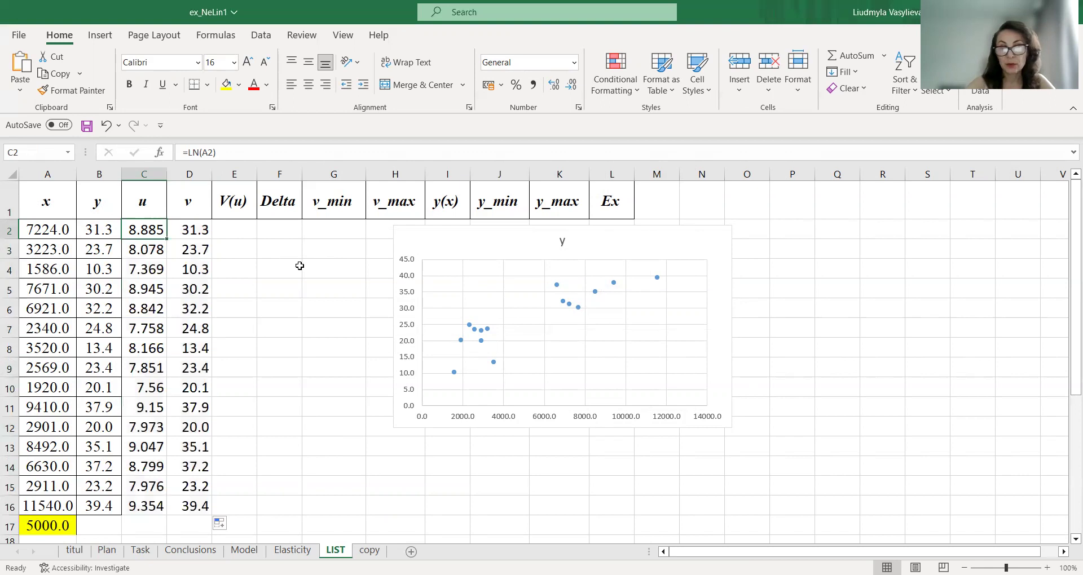
# Select the u and v data in C1:D16 for charting
pyautogui.moveTo(142, 189); pyautogui.dragTo(194, 506)
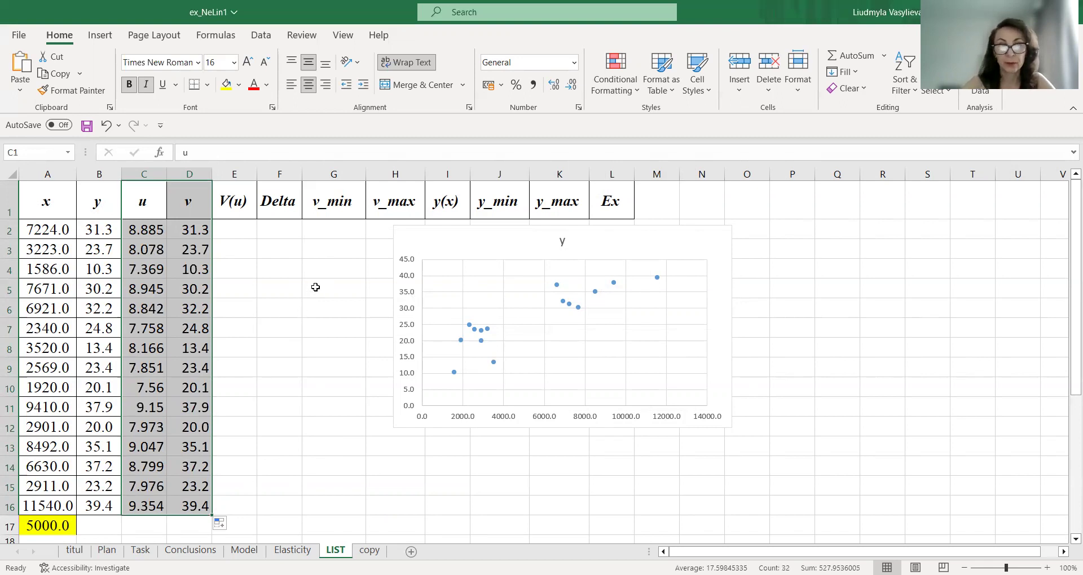
pyautogui.moveTo(145, 200); pyautogui.dragTo(187, 511)
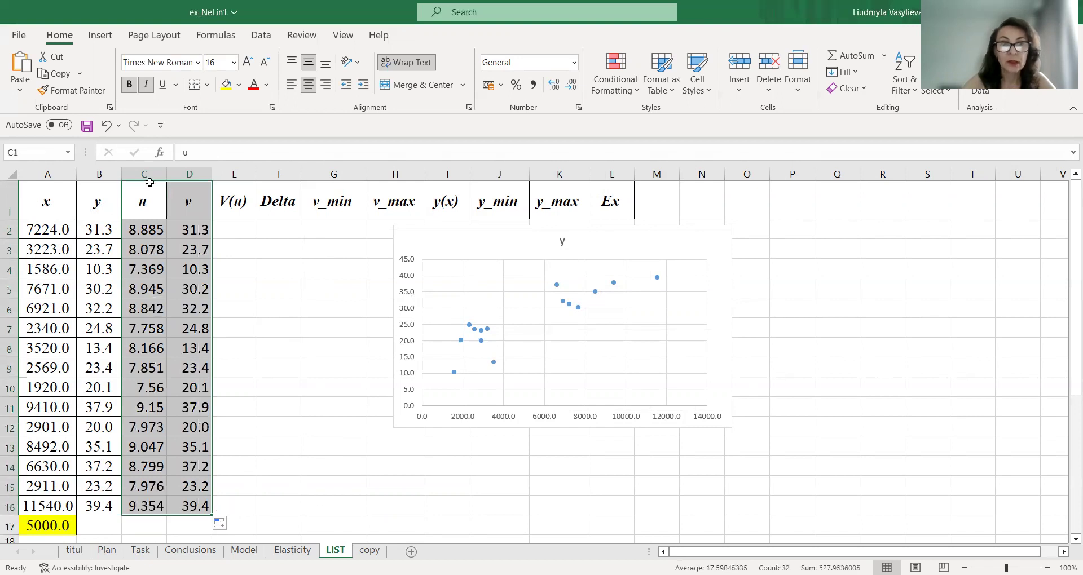
pyautogui.click(108, 36)
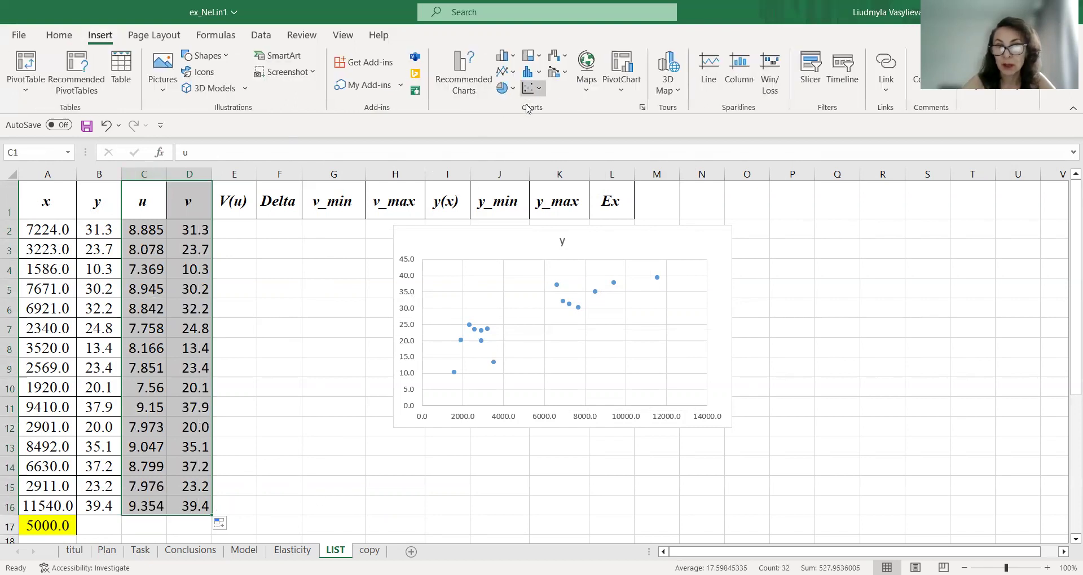
# Insert a scatter chart of v against u and arrange it alongside the y chart
pyautogui.click(532, 88)
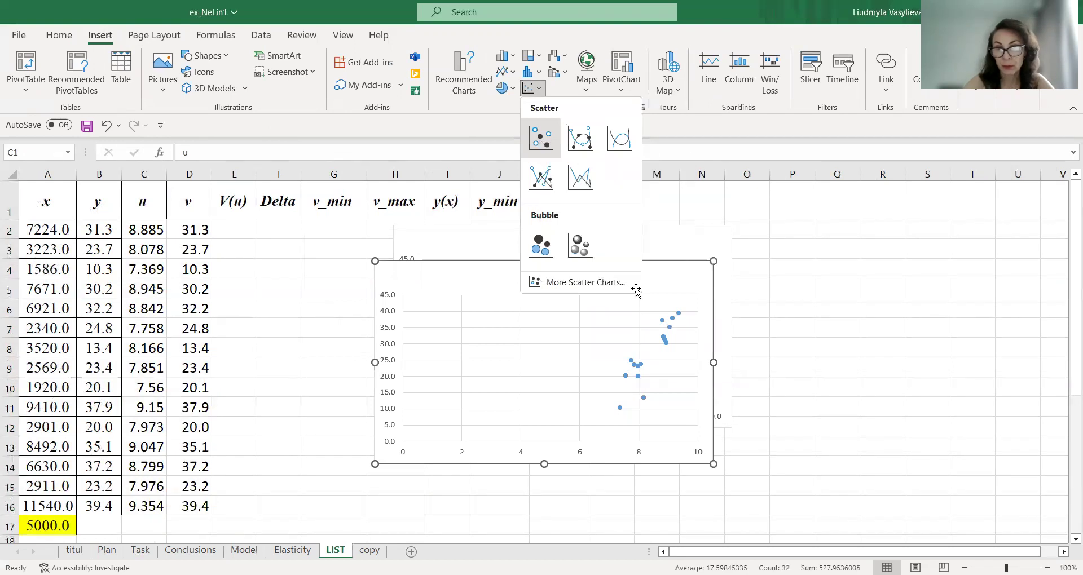
pyautogui.moveTo(635, 289); pyautogui.dragTo(700, 371)
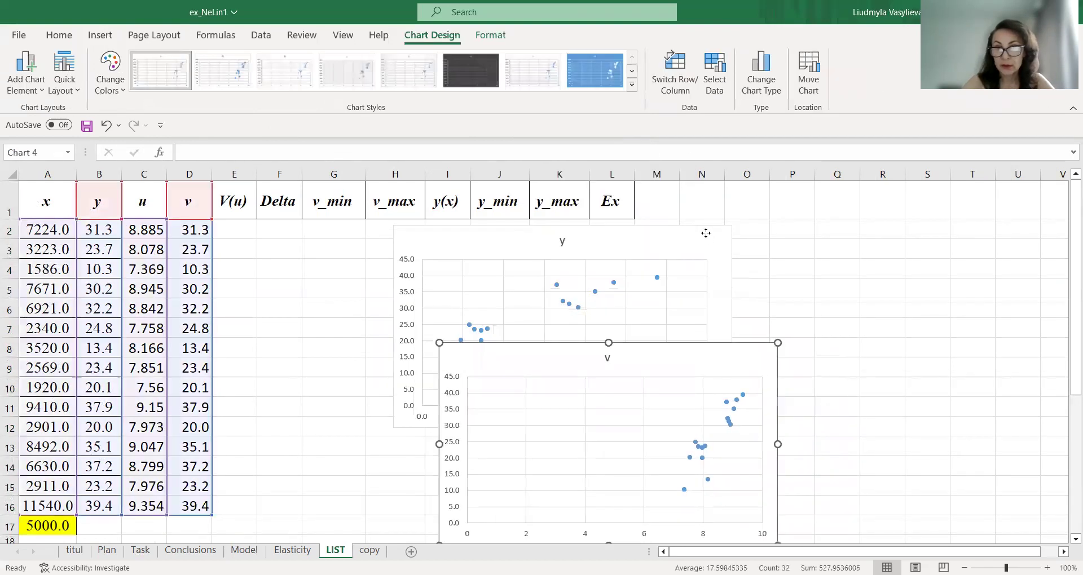
pyautogui.moveTo(677, 253); pyautogui.dragTo(759, 216)
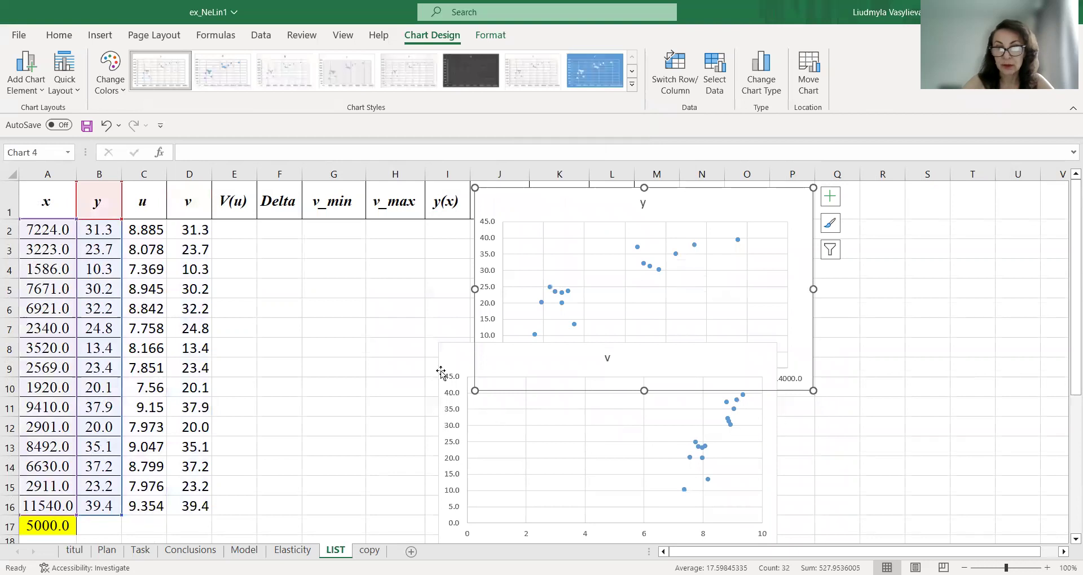
pyautogui.moveTo(446, 361); pyautogui.dragTo(309, 316)
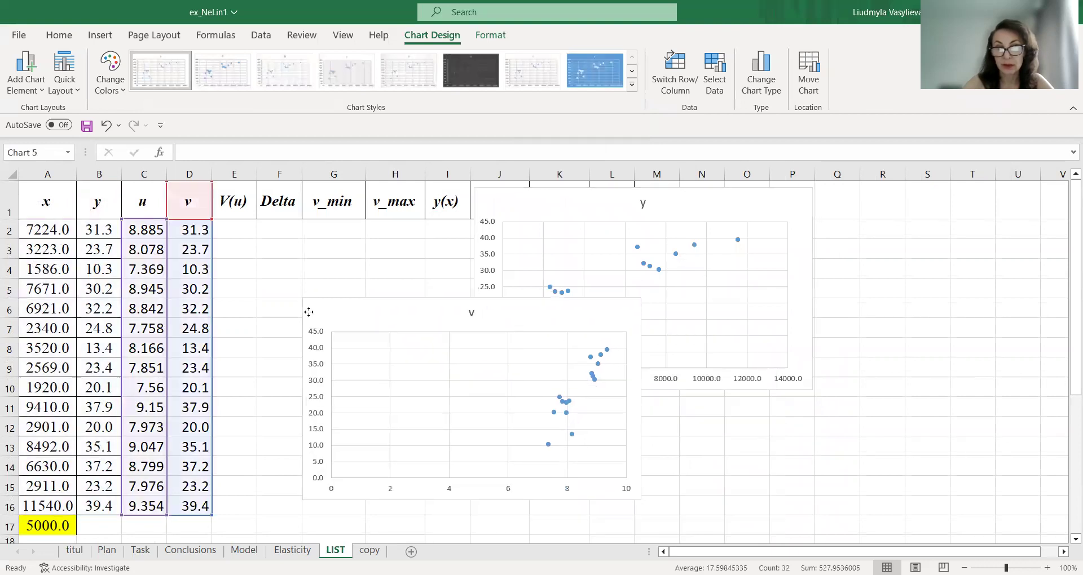
pyautogui.click(507, 492)
# Set the v chart's horizontal axis minimum bound to 7
pyautogui.rightClick(506, 491)
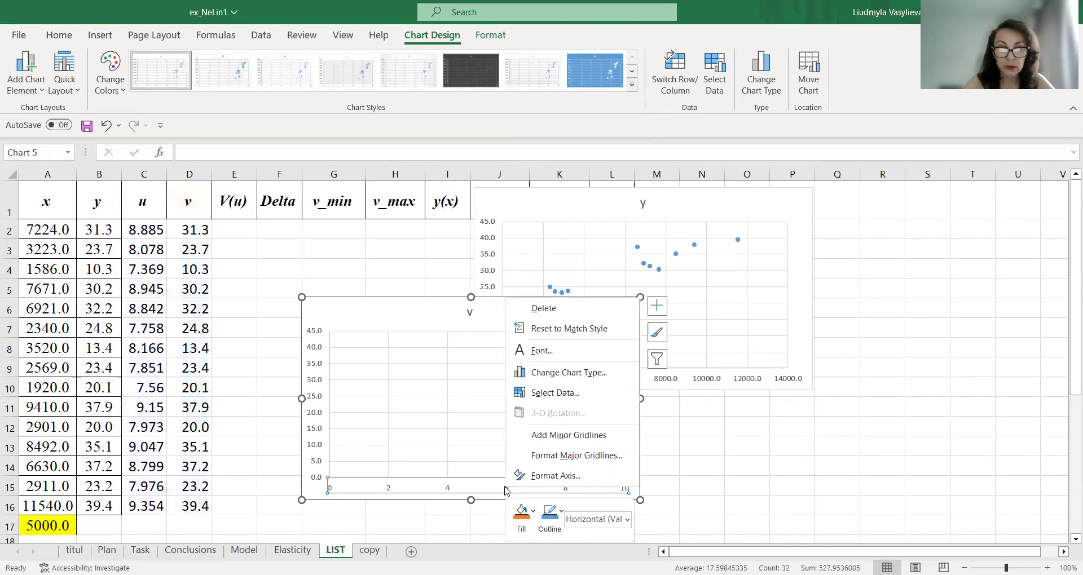
pyautogui.click(564, 479)
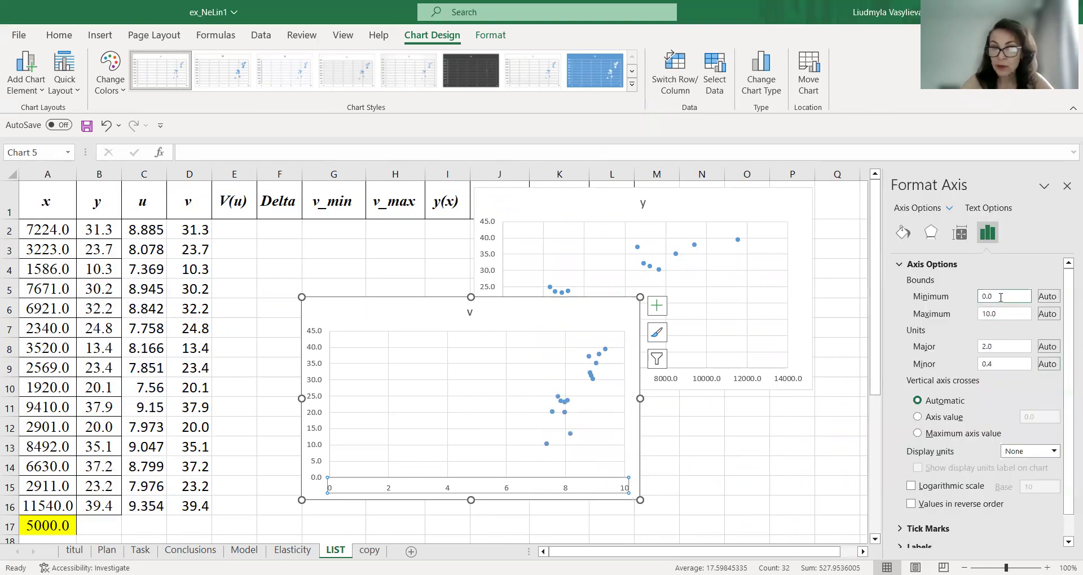
pyautogui.click(1001, 298)
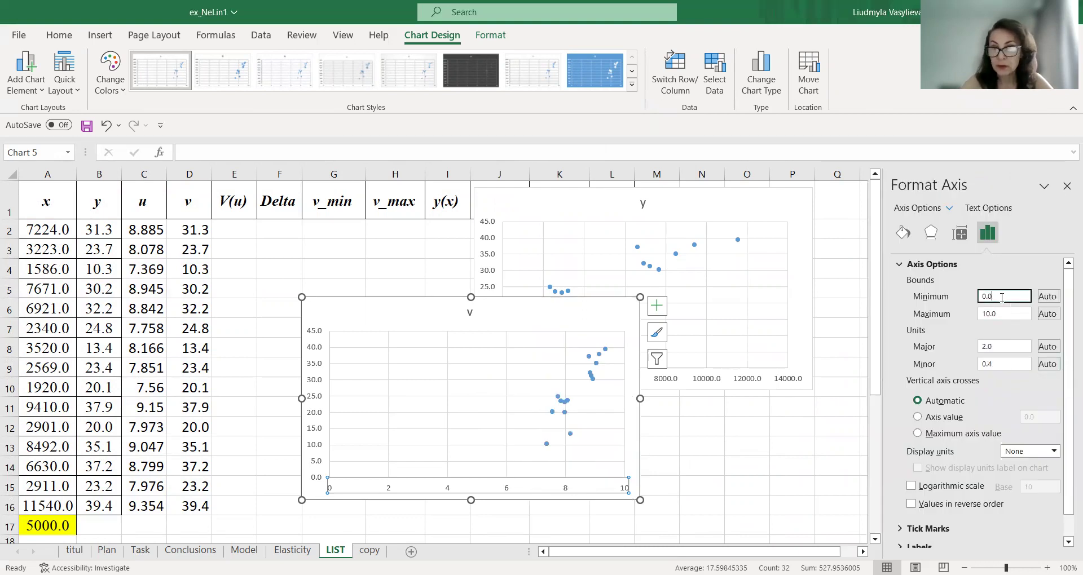
pyautogui.press('BackSpace')
pyautogui.press('BackSpace')
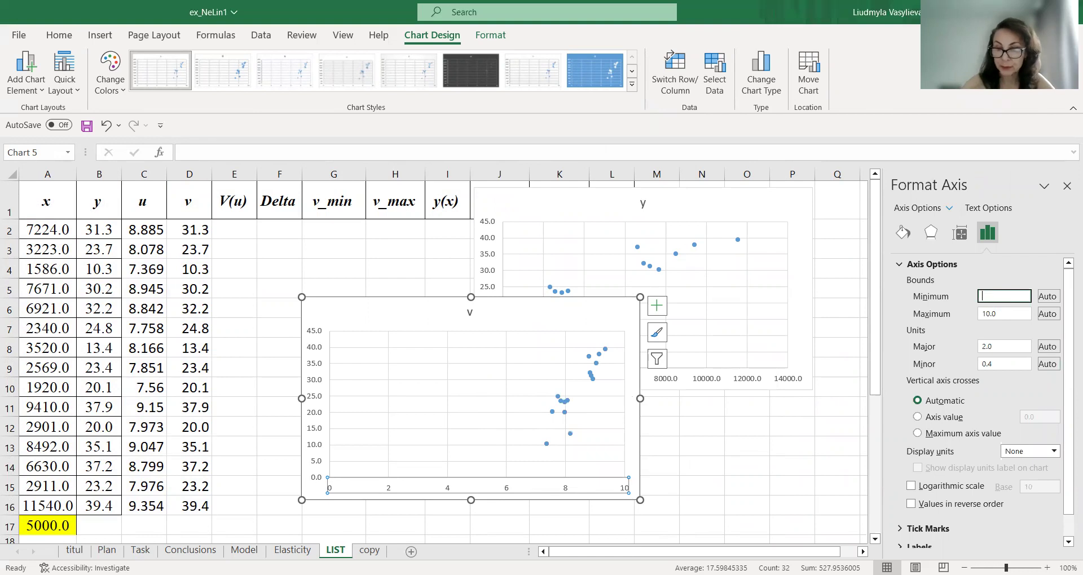
pyautogui.write('7')
pyautogui.press('Return')
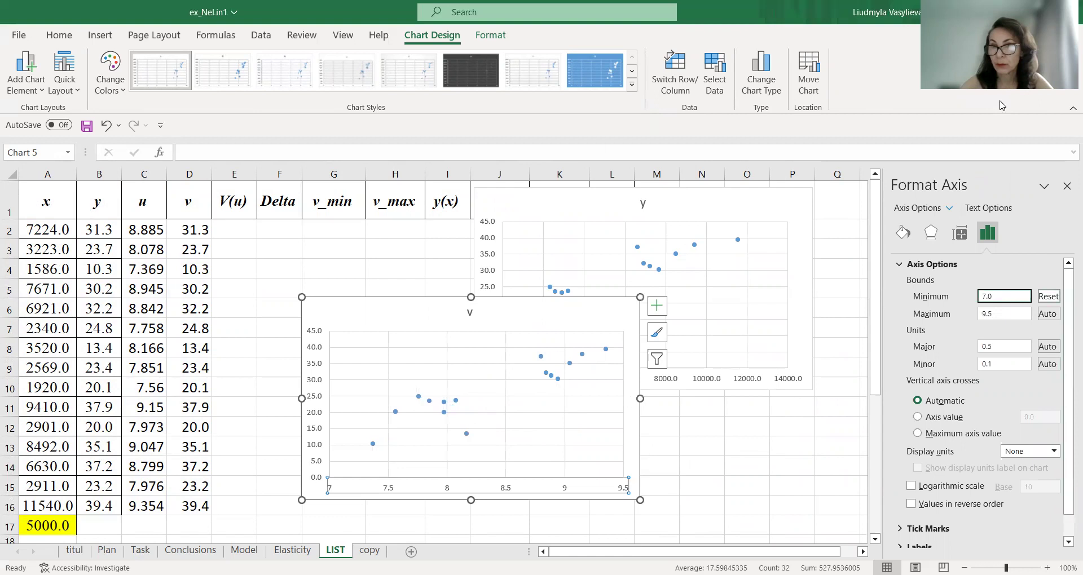
pyautogui.click(1066, 186)
# Position the v chart directly below the y chart
pyautogui.moveTo(535, 317); pyautogui.dragTo(529, 330)
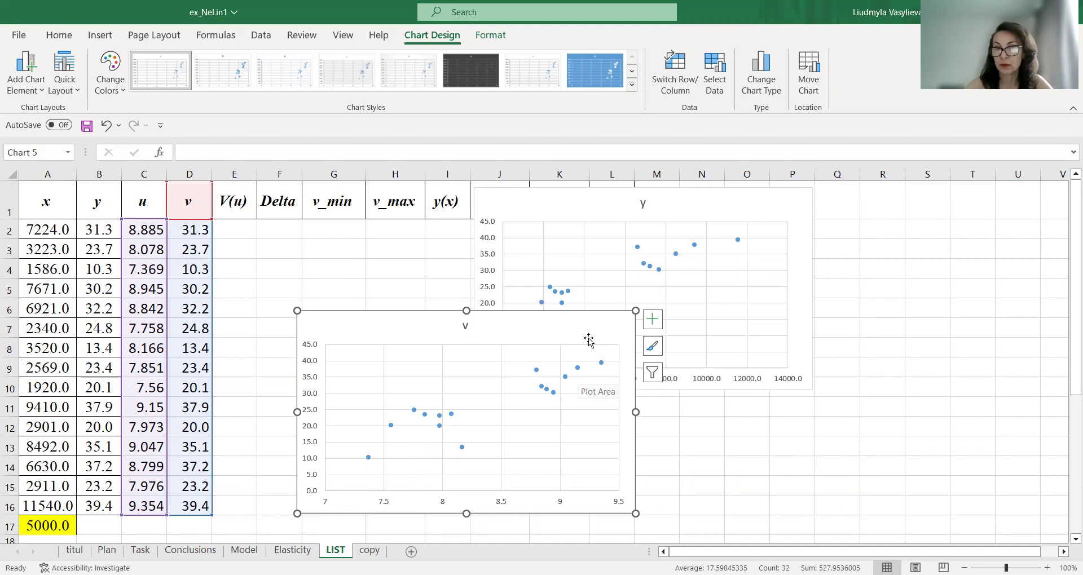
pyautogui.moveTo(581, 331)
pyautogui.mouseDown()
pyautogui.moveTo(804, 346)
pyautogui.moveTo(769, 356)
pyautogui.mouseUp()
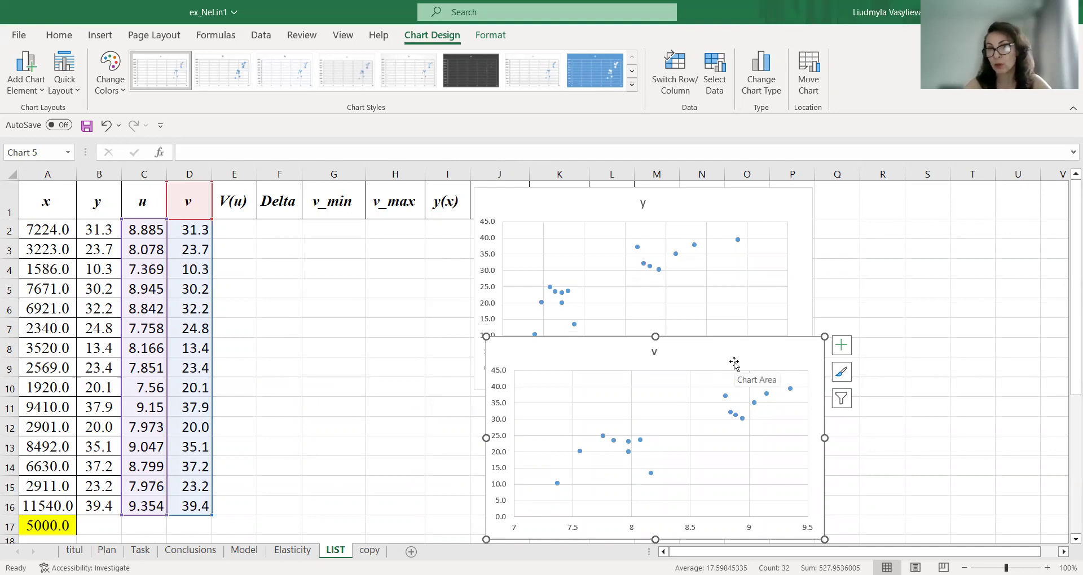
pyautogui.click(364, 352)
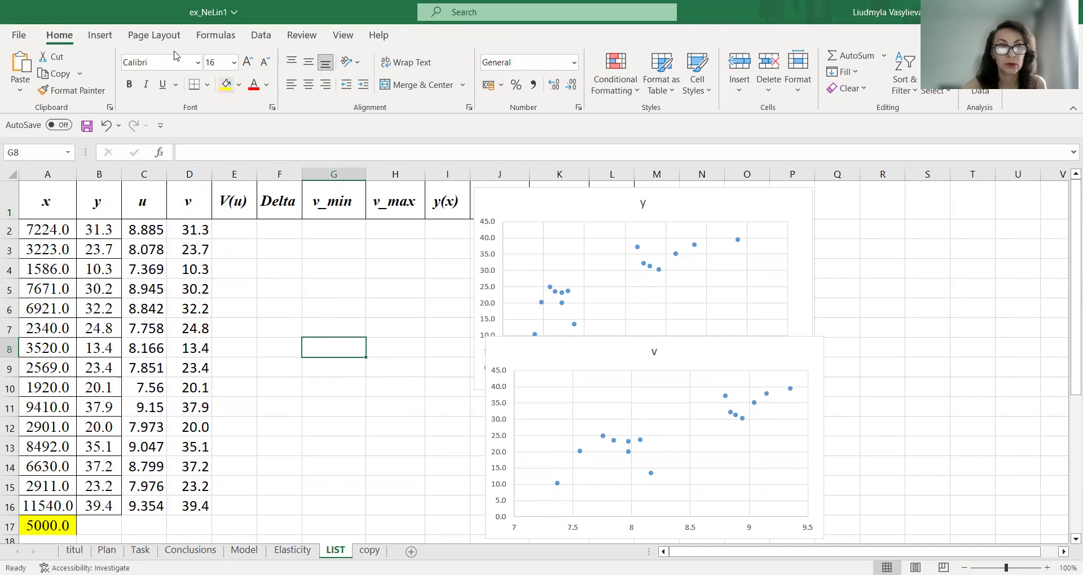
# Run a Correlation analysis on A1:B16 with first-row labels, output to a new worksheet
pyautogui.click(262, 36)
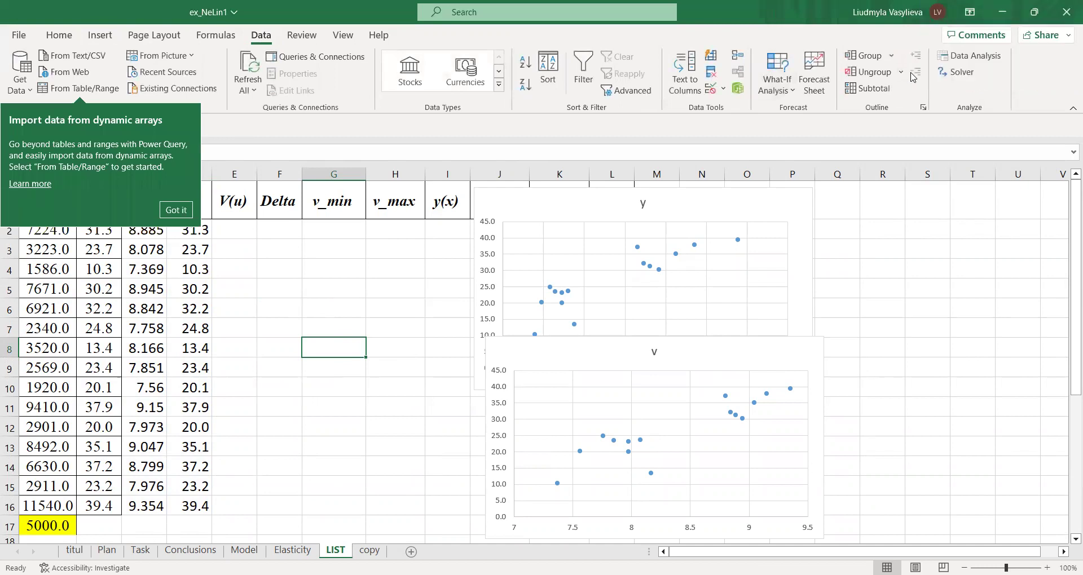
pyautogui.click(975, 57)
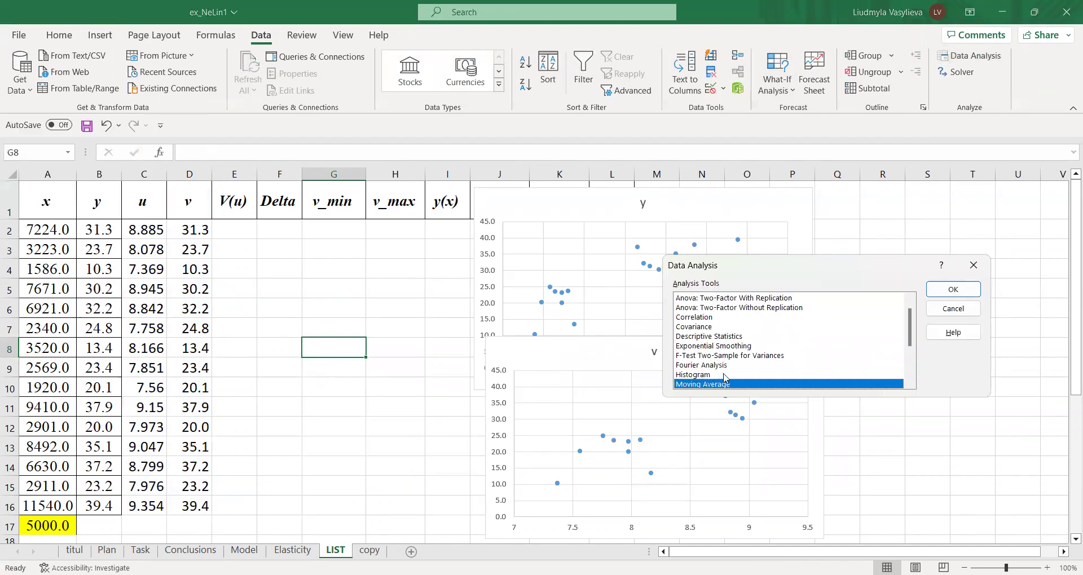
pyautogui.scroll(1, 767, 351)
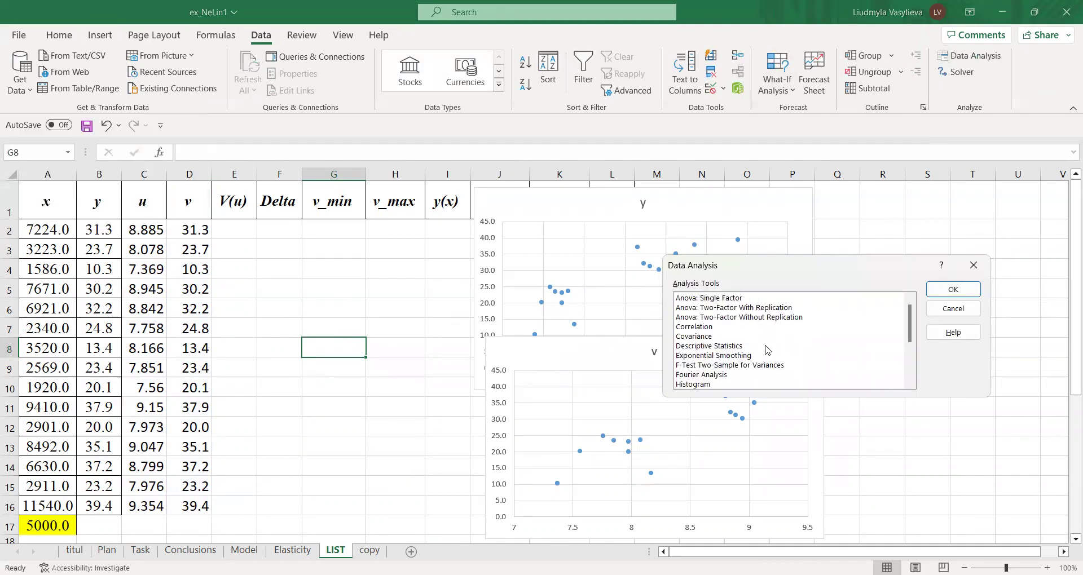
pyautogui.click(709, 328)
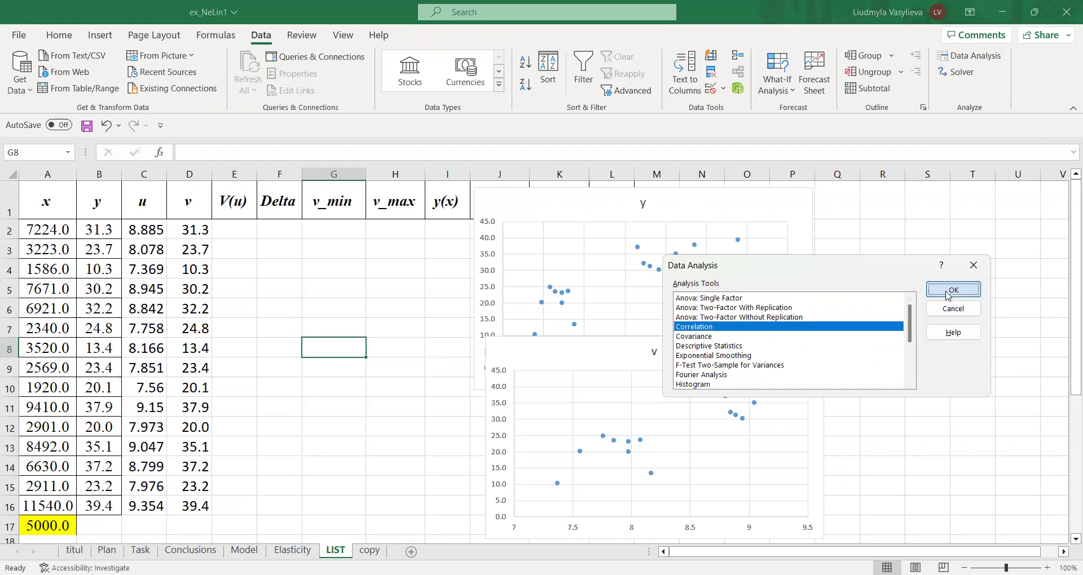
pyautogui.click(947, 292)
pyautogui.click(40, 200)
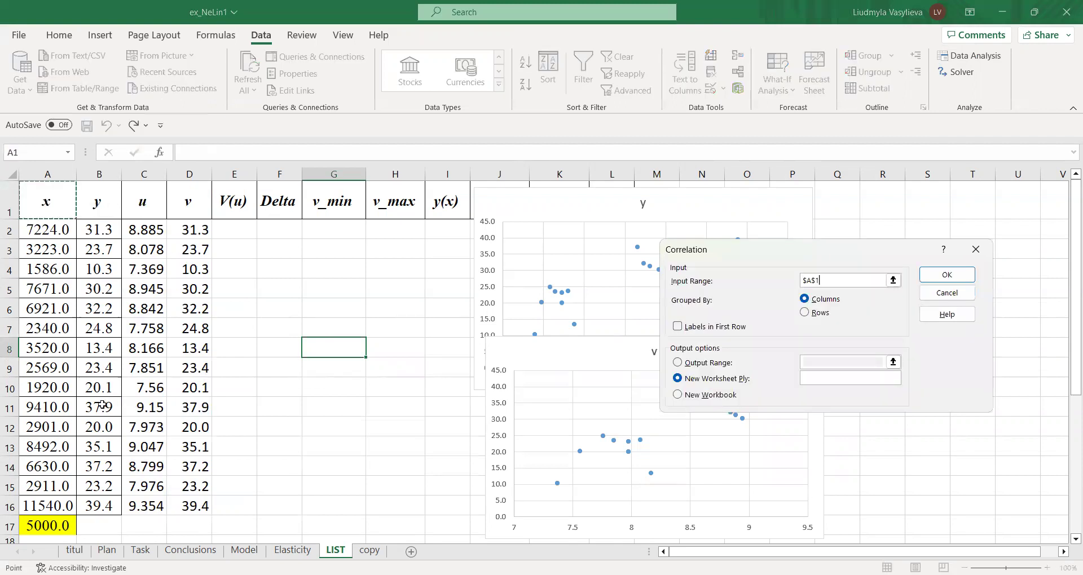
pyautogui.keyDown('shift'); pyautogui.click(96, 505); pyautogui.keyUp('shift')
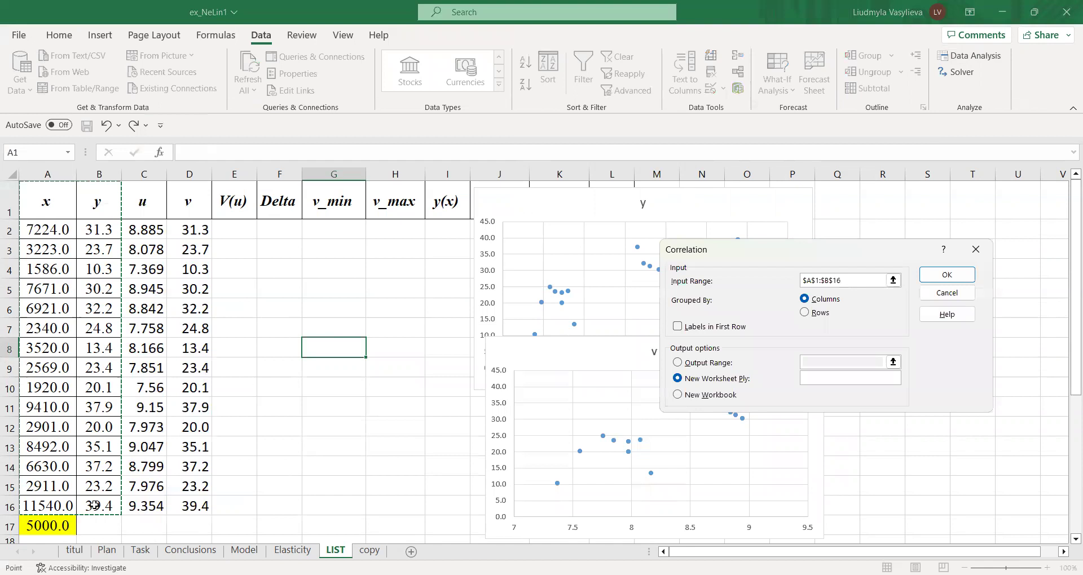
pyautogui.click(705, 328)
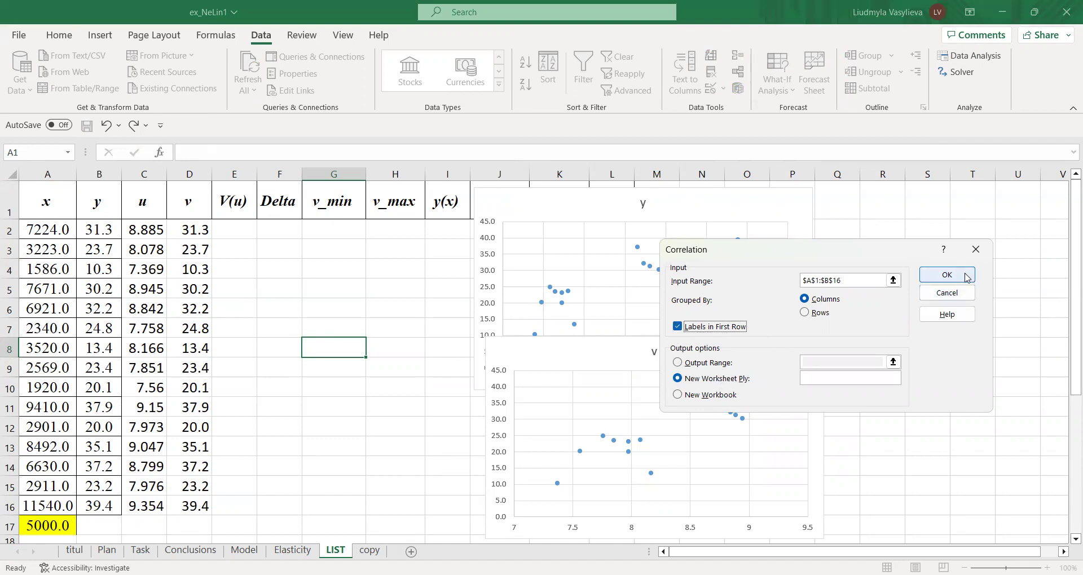
pyautogui.click(966, 277)
# Check the 0.87687 x–y correlation in B3 on Sheet3, then return to the LIST sheet
pyautogui.scroll(1, 826, 461)
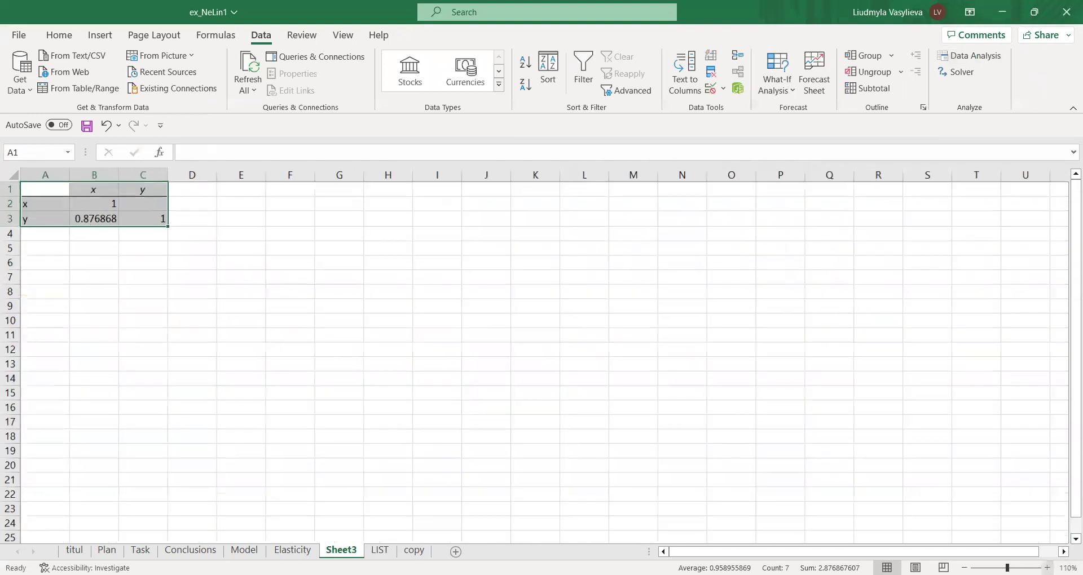
pyautogui.scroll(2, 851, 490)
pyautogui.scroll(2, 851, 491)
pyautogui.scroll(1, 851, 491)
pyautogui.scroll(1, 850, 491)
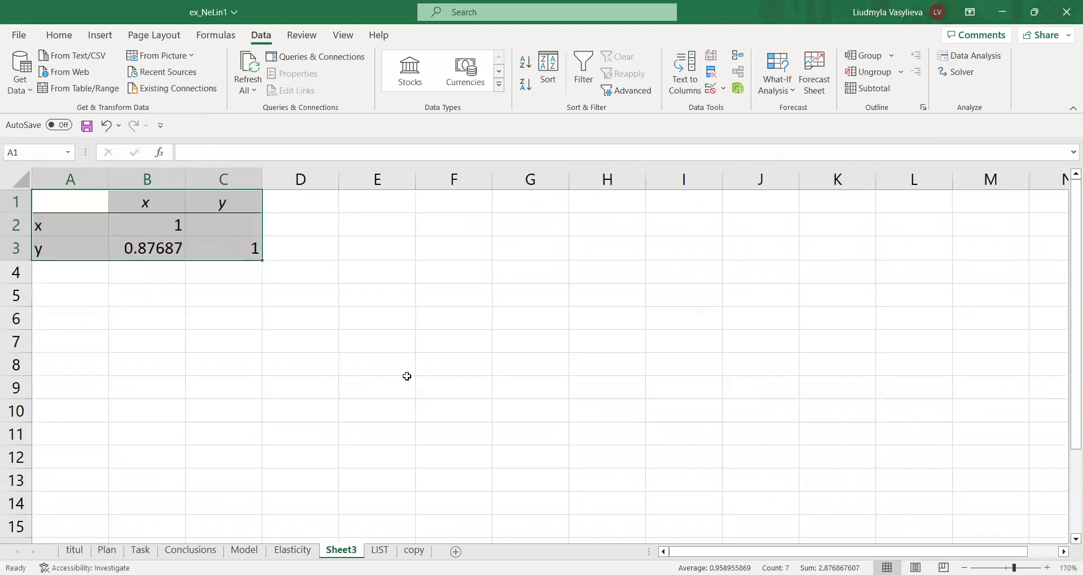
pyautogui.click(408, 376)
pyautogui.click(153, 244)
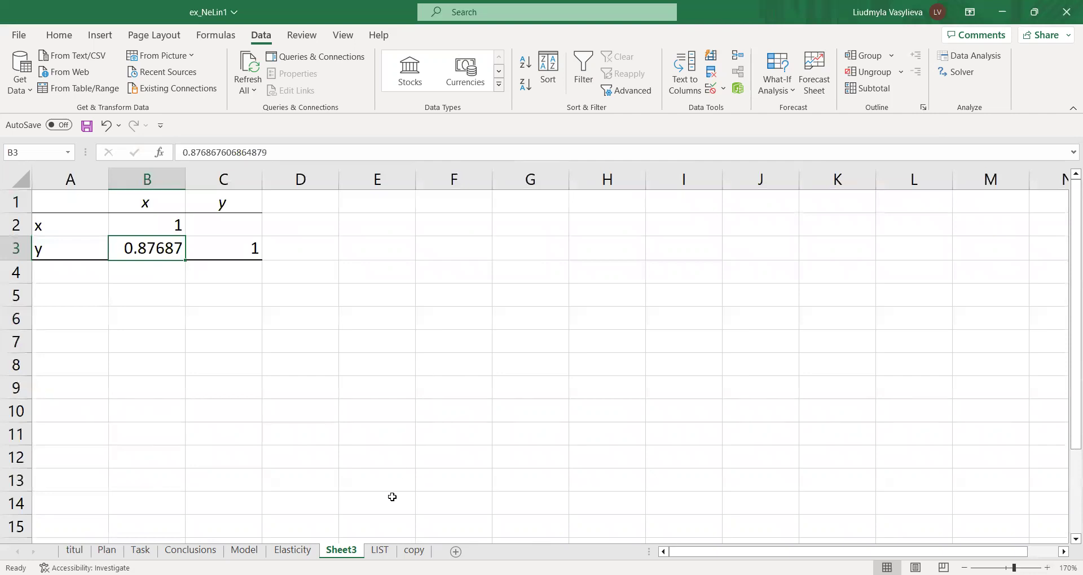
pyautogui.click(379, 551)
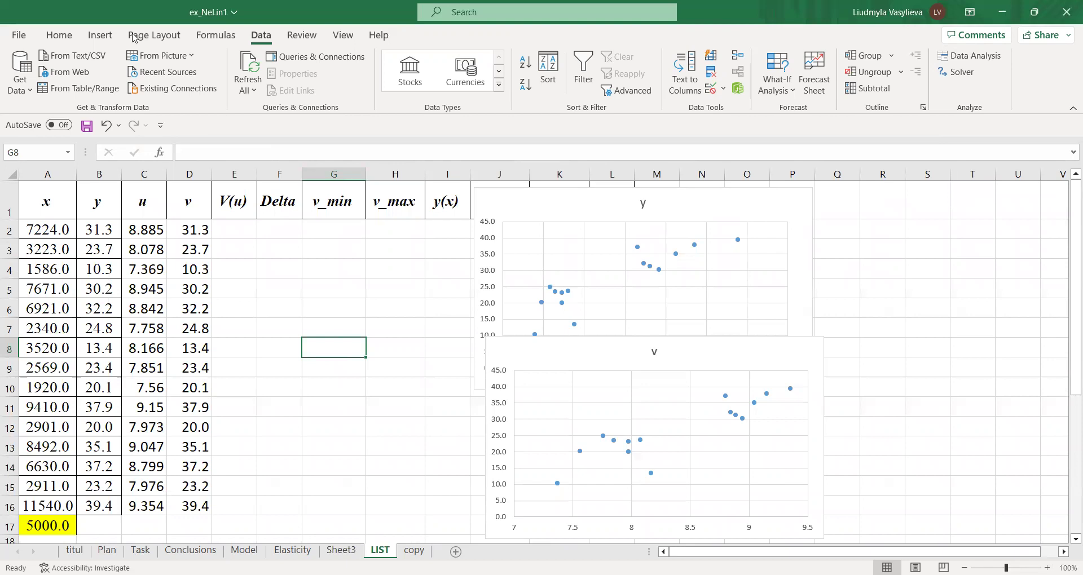
# Run a Correlation analysis on input range C1:D16 with labels, output to a new sheet
pyautogui.click(979, 61)
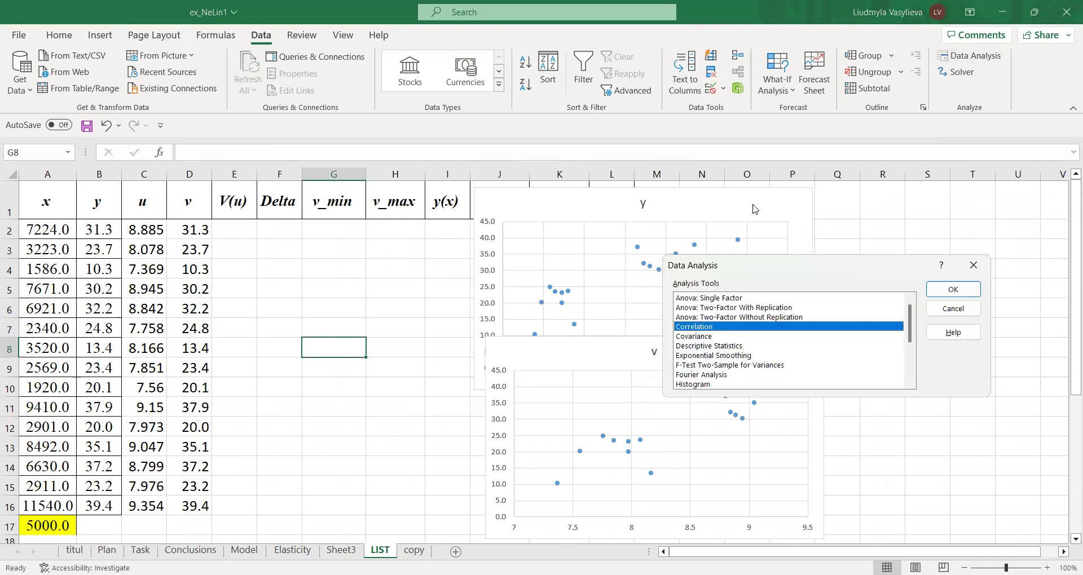
pyautogui.click(952, 290)
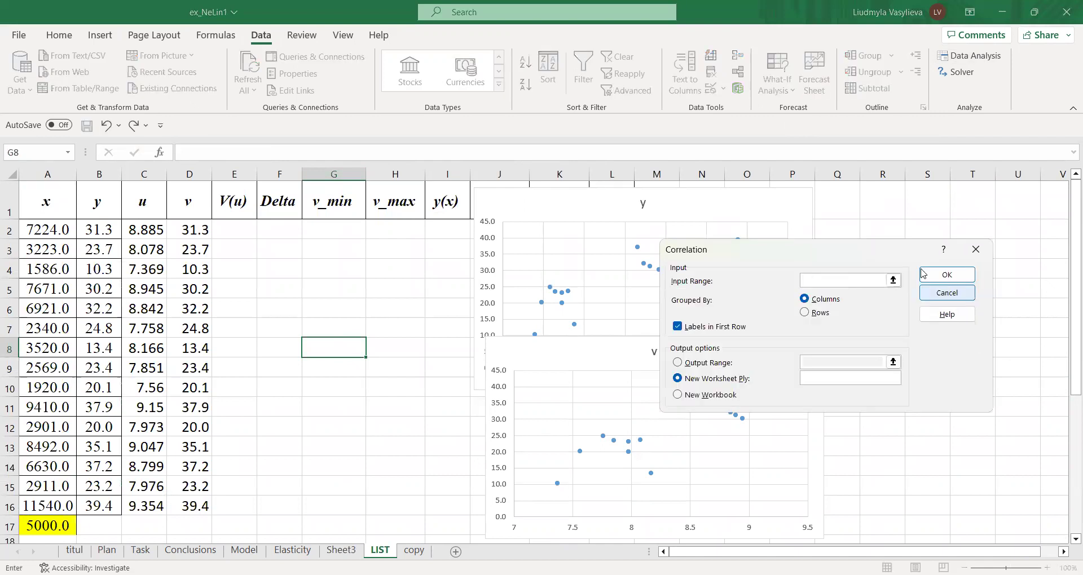
pyautogui.click(141, 210)
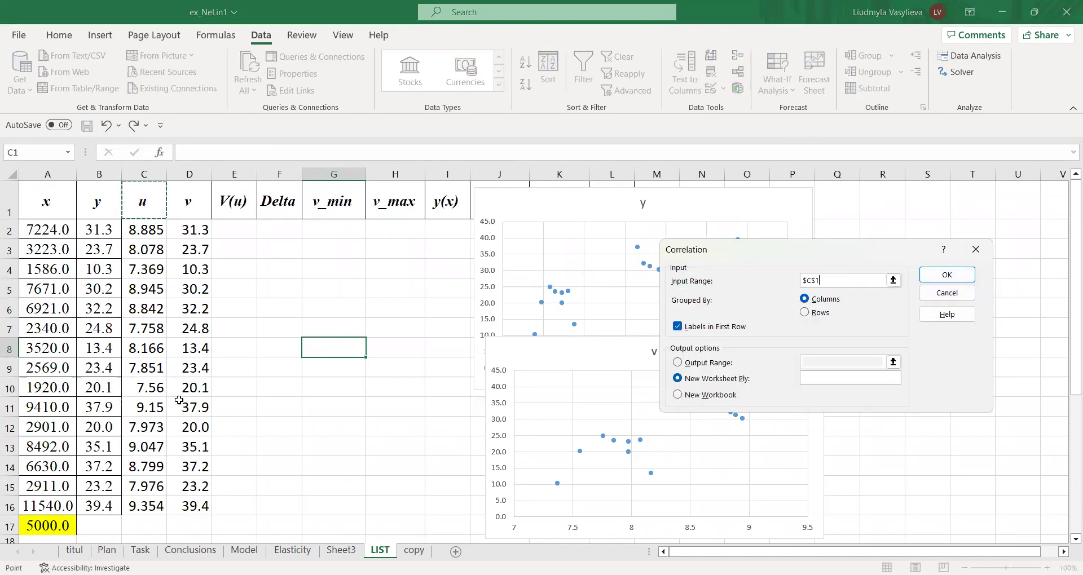
pyautogui.keyDown('shift'); pyautogui.click(194, 504); pyautogui.keyUp('shift')
pyautogui.click(947, 275)
# Zoom in on the u–v correlation in Sheet4, compare it with Sheet3, then return to LIST at E2
pyautogui.click(1047, 568)
pyautogui.click(1047, 568)
pyautogui.click(1048, 568)
pyautogui.click(1047, 568)
pyautogui.click(1048, 568)
pyautogui.click(1048, 568)
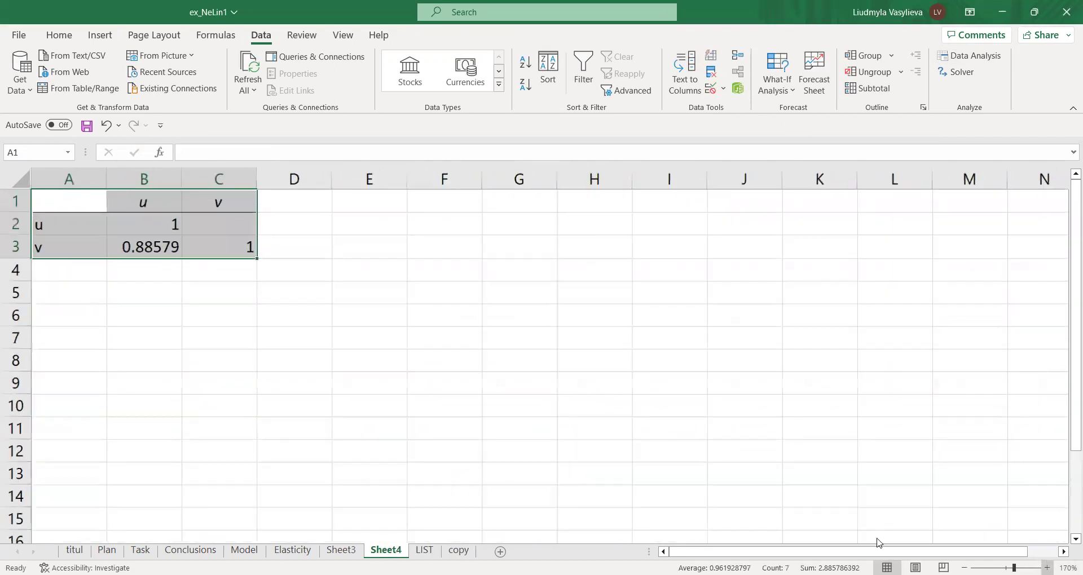
pyautogui.click(1047, 568)
pyautogui.click(158, 248)
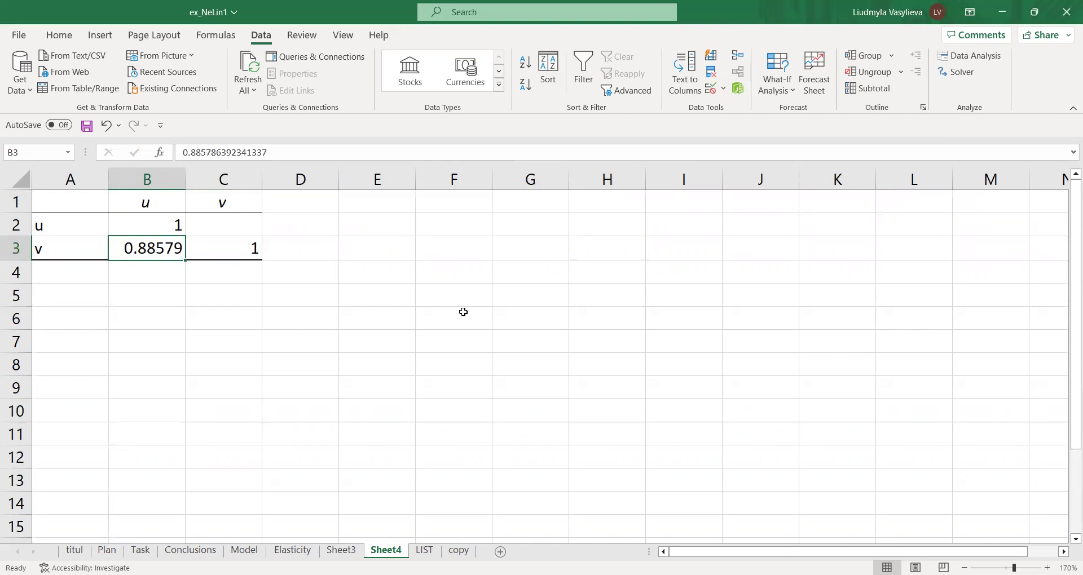
pyautogui.click(341, 550)
pyautogui.click(379, 551)
pyautogui.click(424, 551)
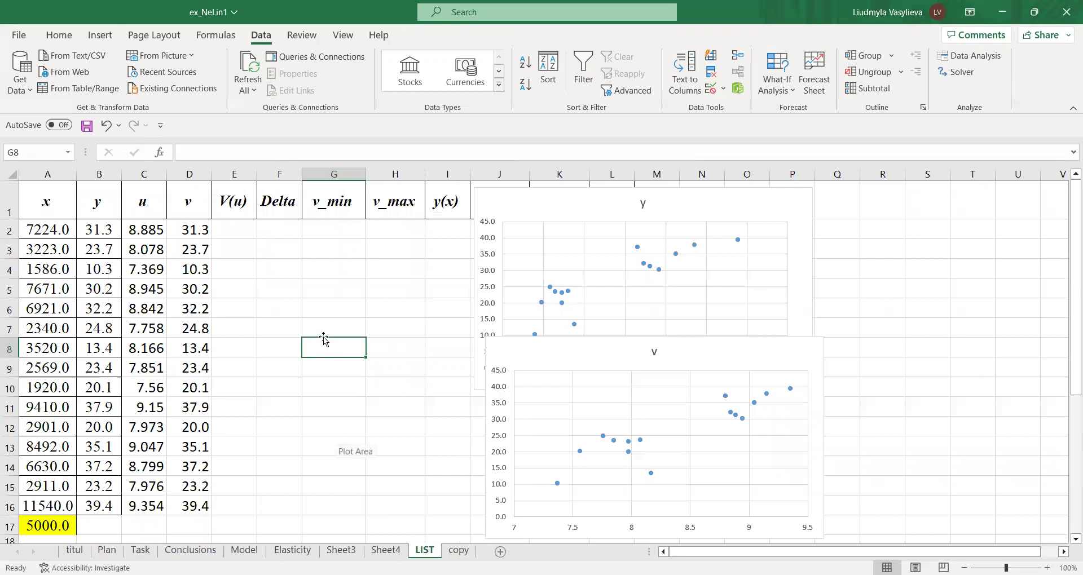
pyautogui.click(225, 230)
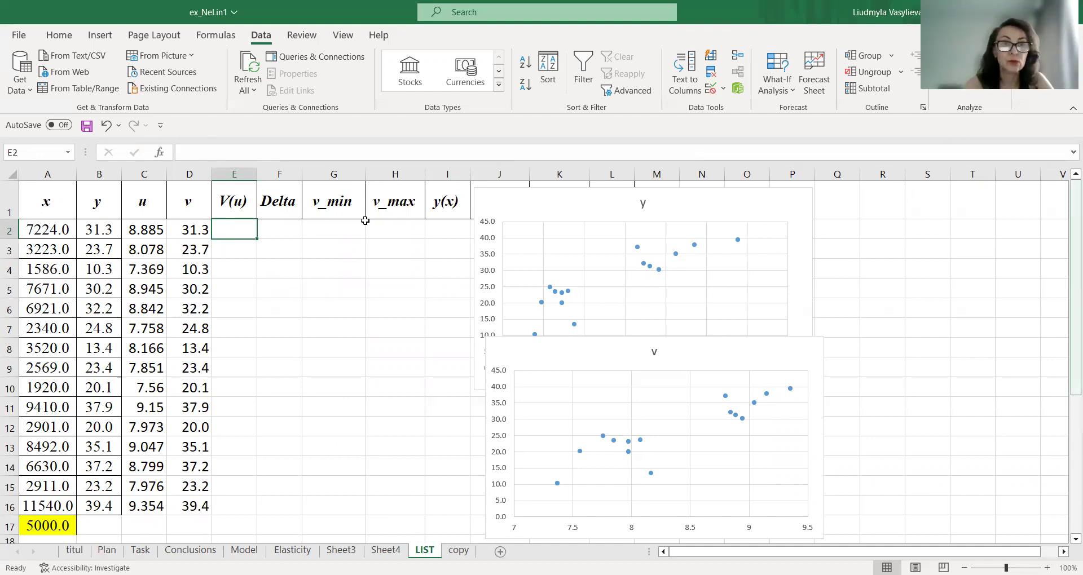
# Run Regression with Y range D1:D16, X range C1:C16 and Labels checked, output to a new sheet
pyautogui.click(968, 68)
pyautogui.scroll(-2, 733, 328)
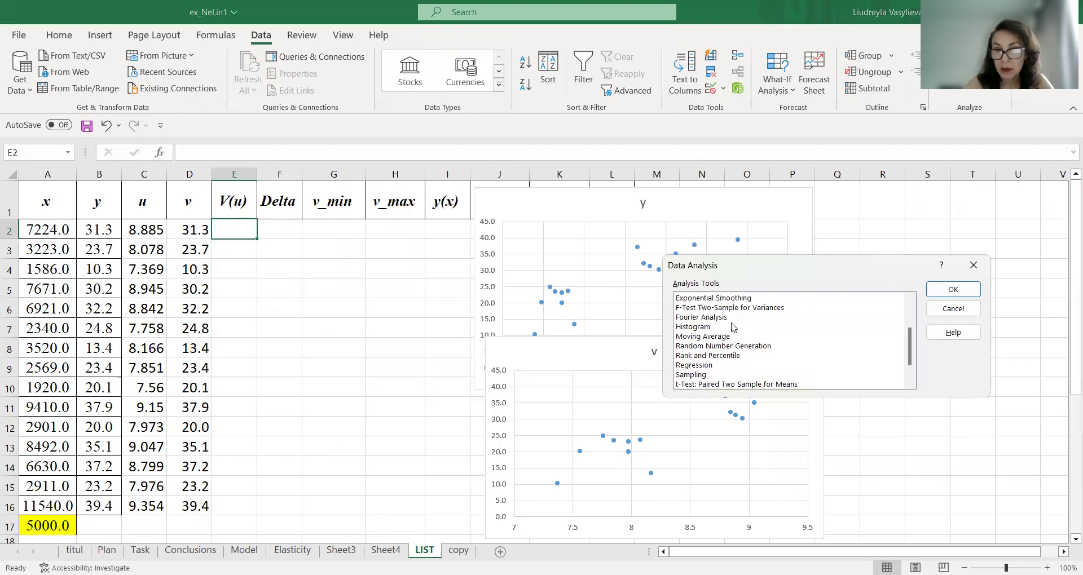
pyautogui.click(707, 366)
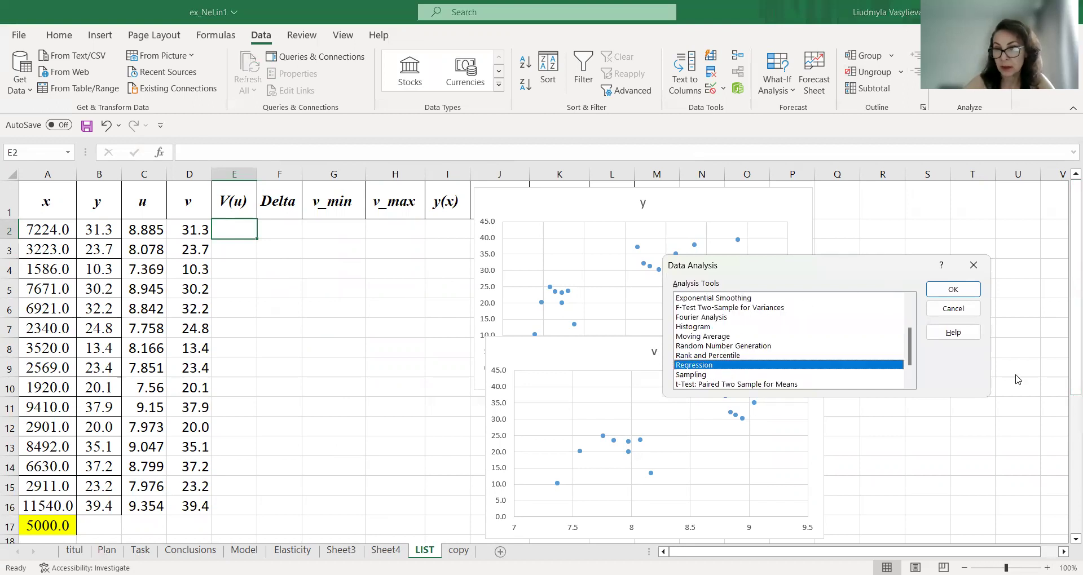
pyautogui.click(953, 289)
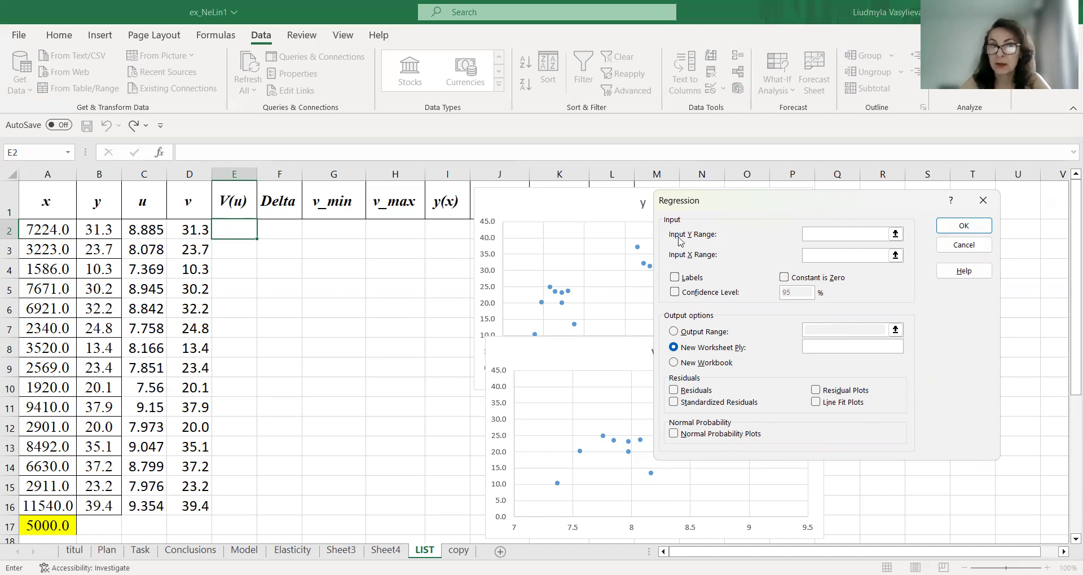
pyautogui.click(191, 201)
pyautogui.moveTo(191, 201); pyautogui.dragTo(196, 501)
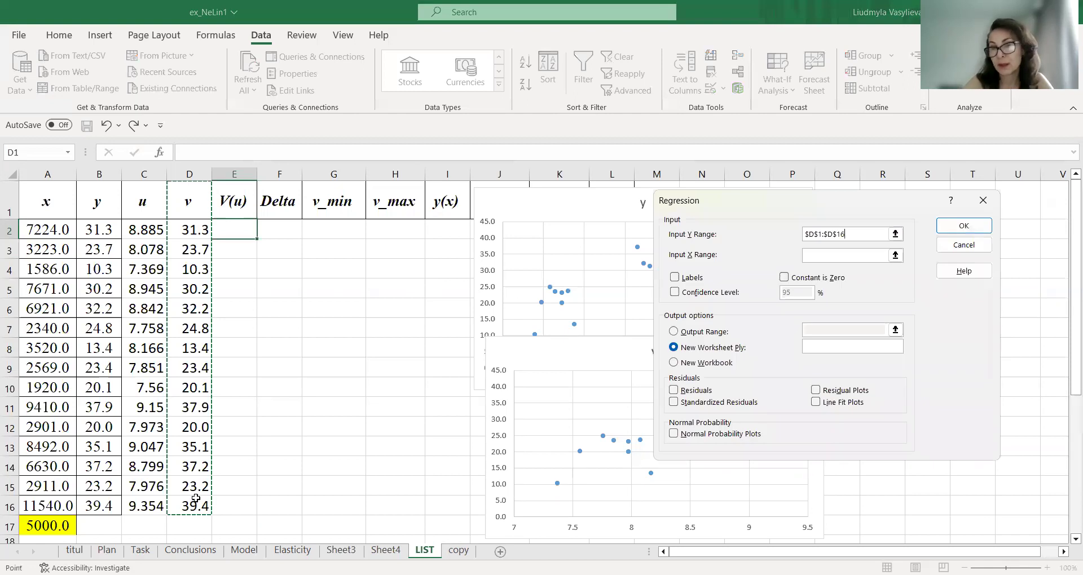
pyautogui.click(838, 256)
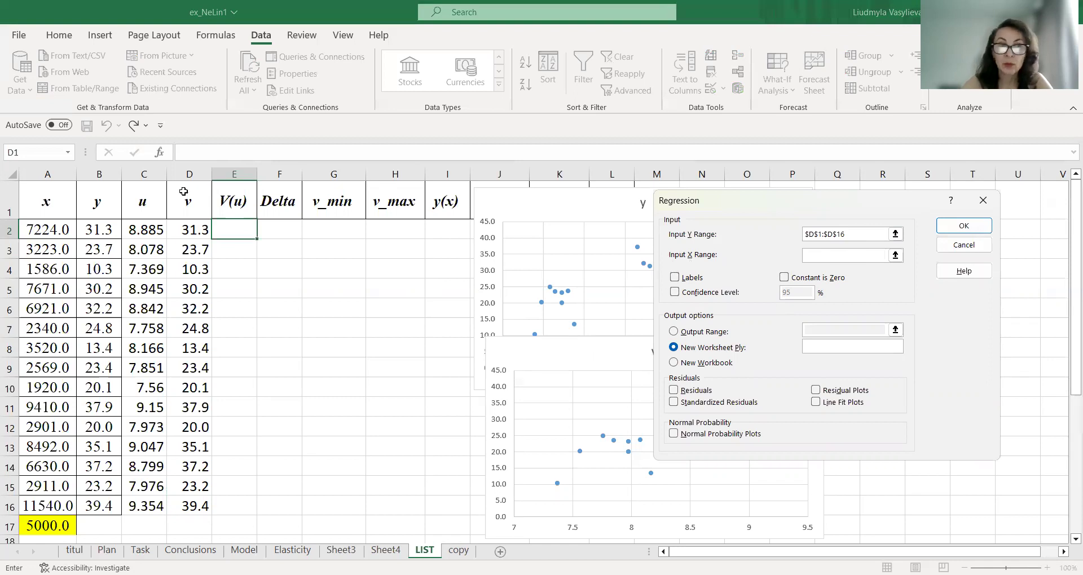
pyautogui.click(163, 197)
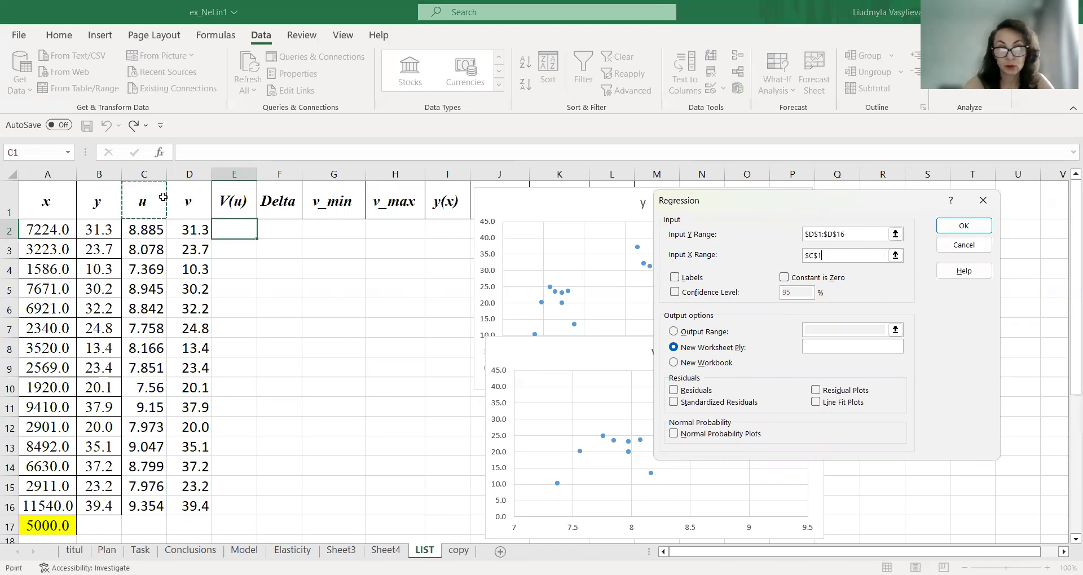
pyautogui.keyDown('shift'); pyautogui.click(153, 501); pyautogui.keyUp('shift')
pyautogui.click(692, 278)
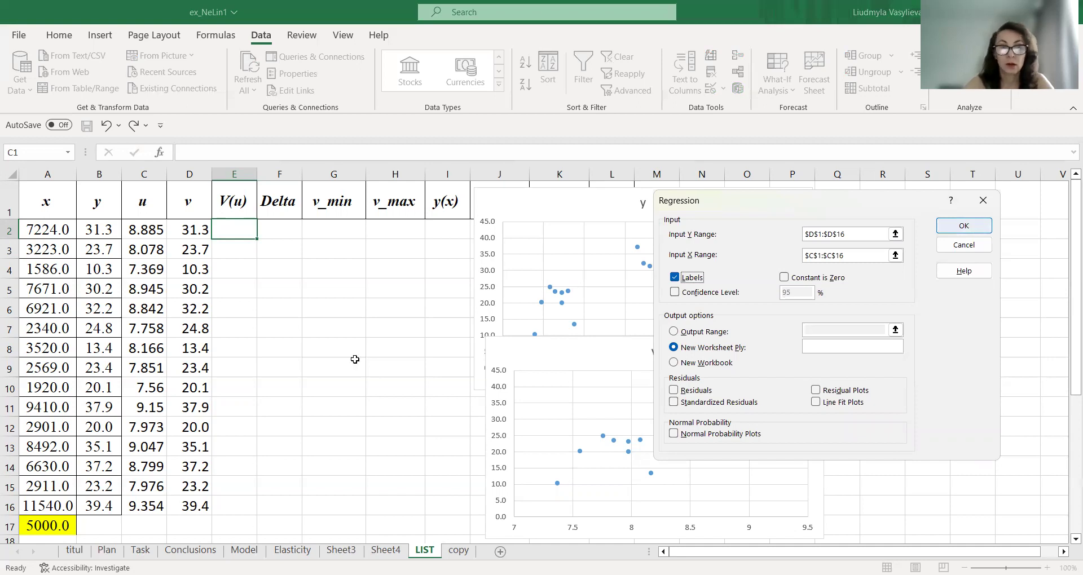
pyautogui.press('Return')
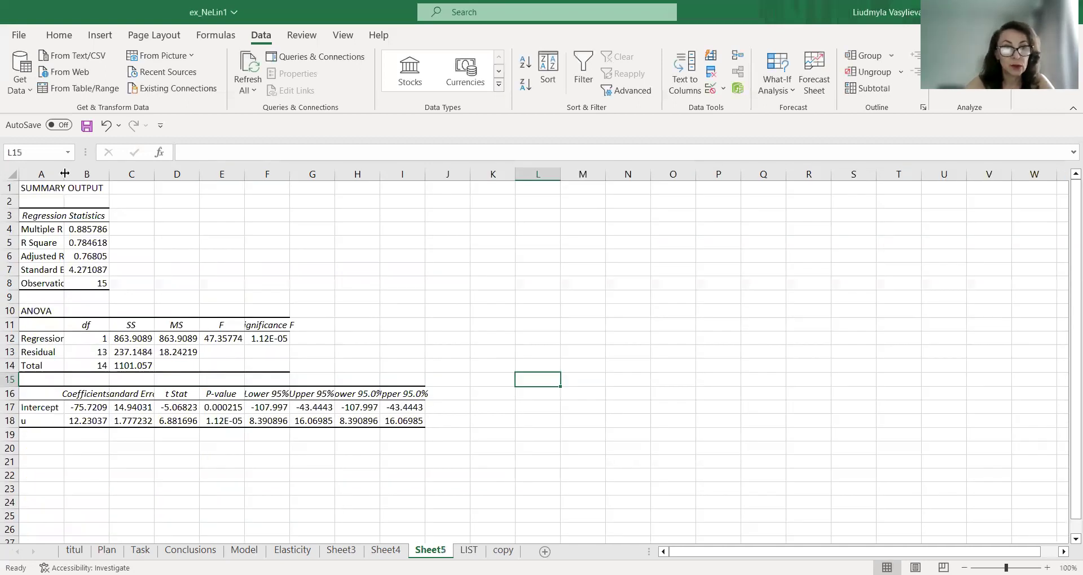
pyautogui.doubleClick(65, 173)
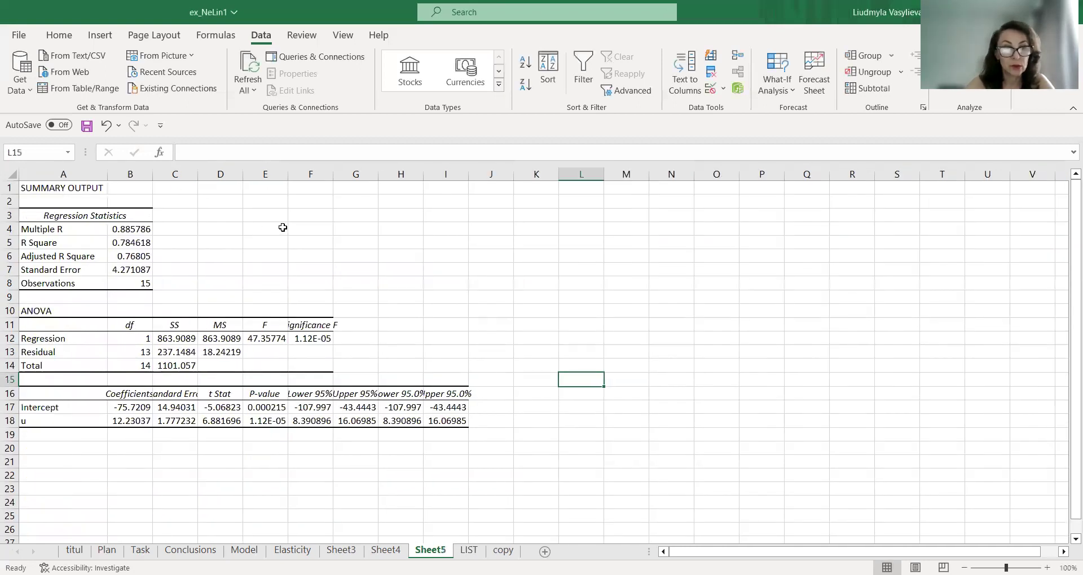
pyautogui.doubleClick(333, 169)
pyautogui.click(1047, 567)
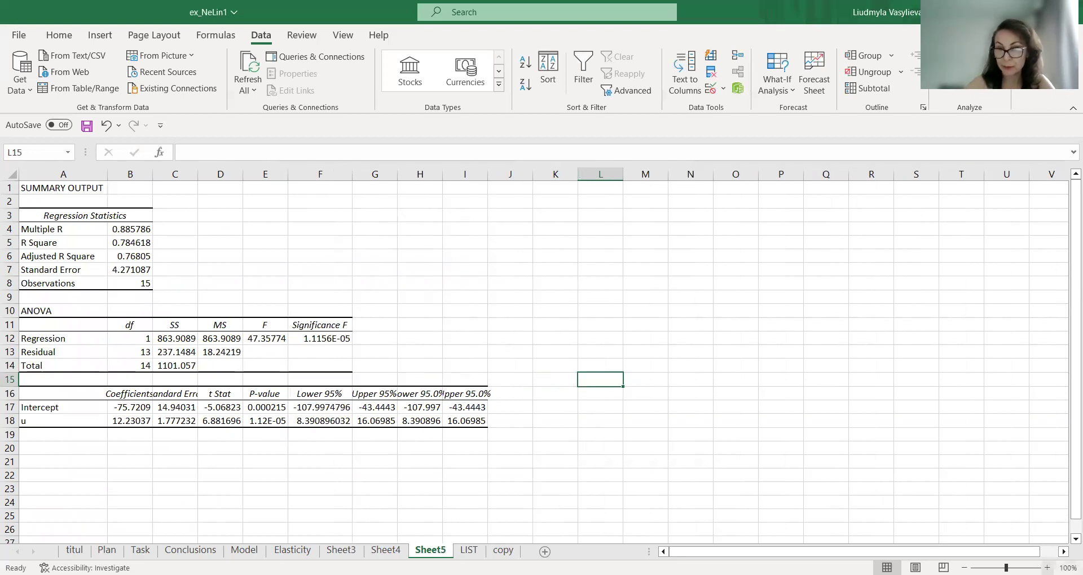
pyautogui.click(1048, 568)
pyautogui.click(1047, 568)
pyautogui.click(1047, 568)
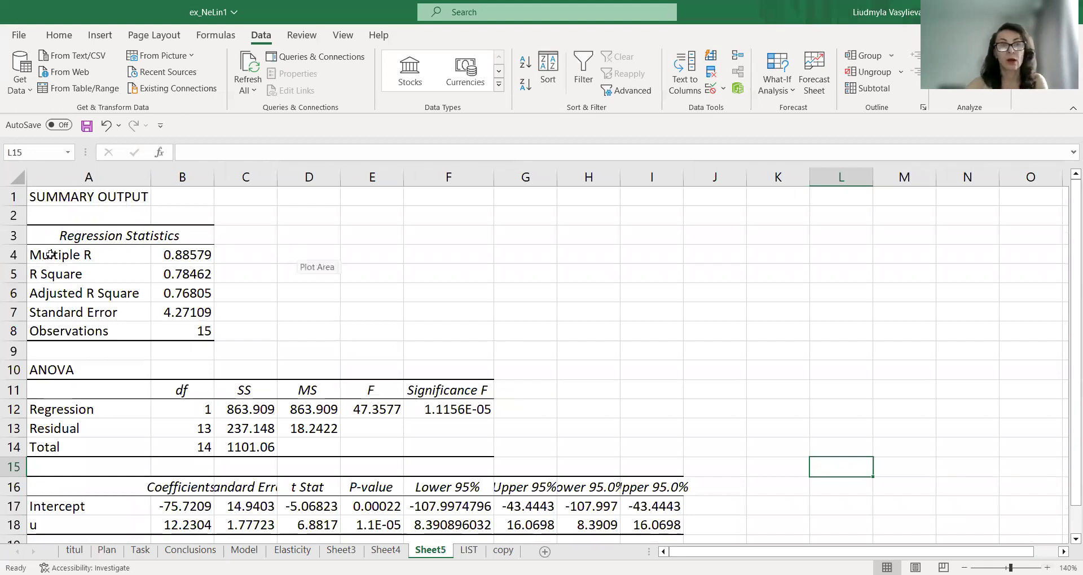
pyautogui.moveTo(49, 254); pyautogui.dragTo(160, 257)
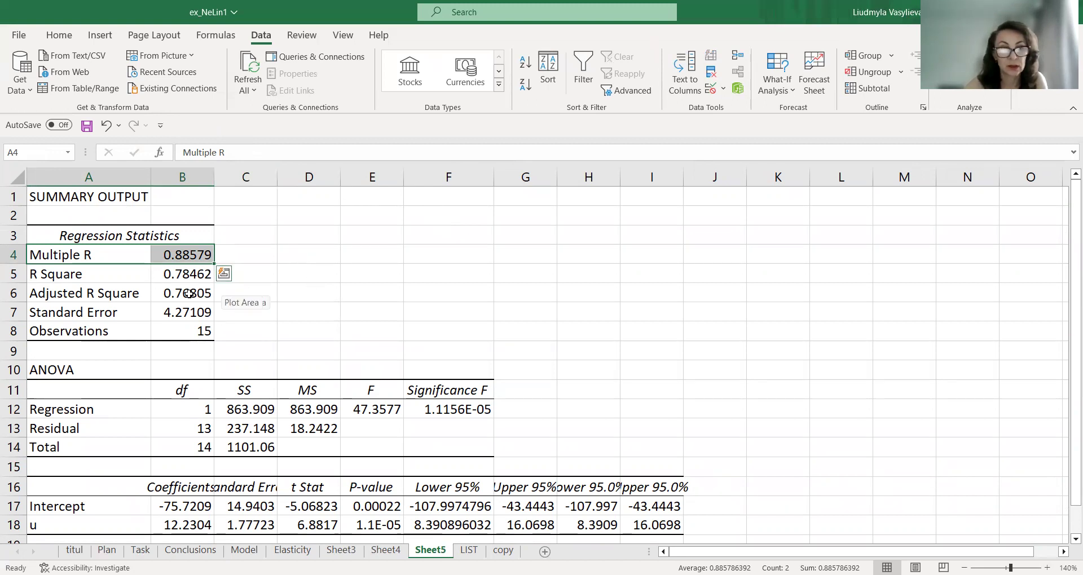
pyautogui.click(183, 276)
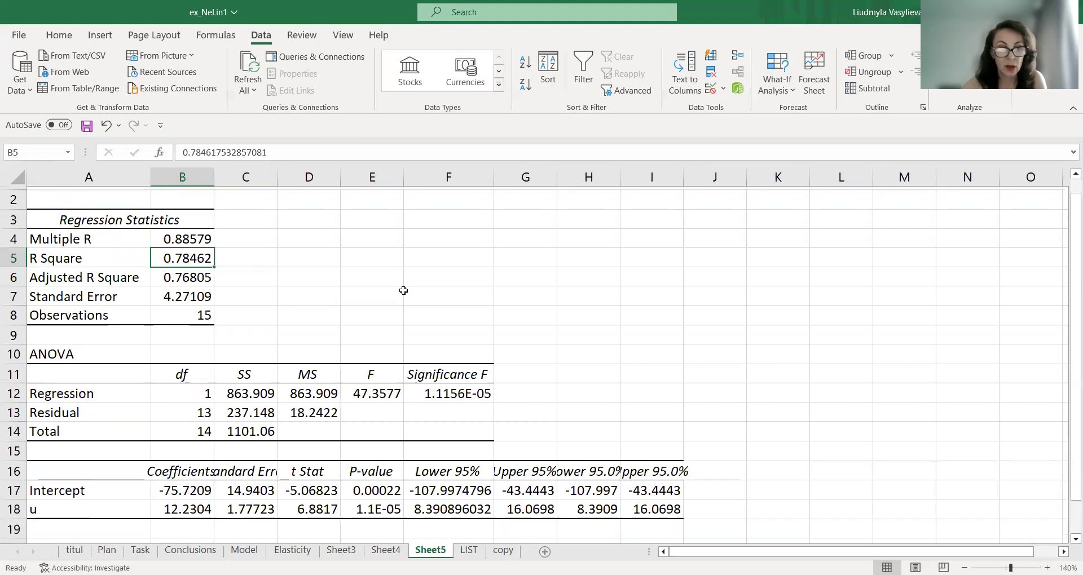
pyautogui.scroll(-2, 404, 290)
pyautogui.click(135, 373)
pyautogui.moveTo(171, 384); pyautogui.dragTo(194, 410)
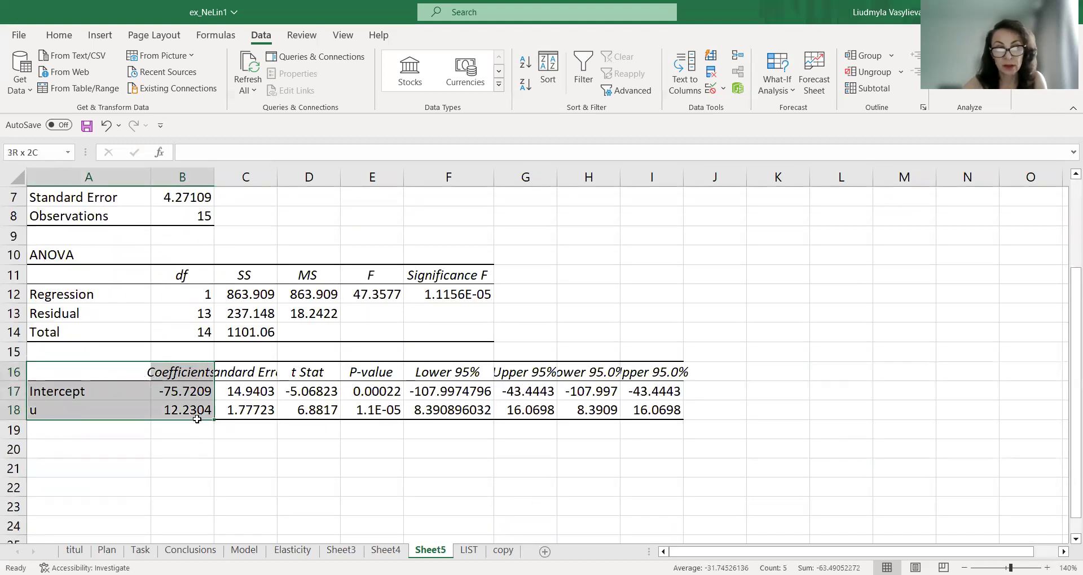
pyautogui.click(186, 390)
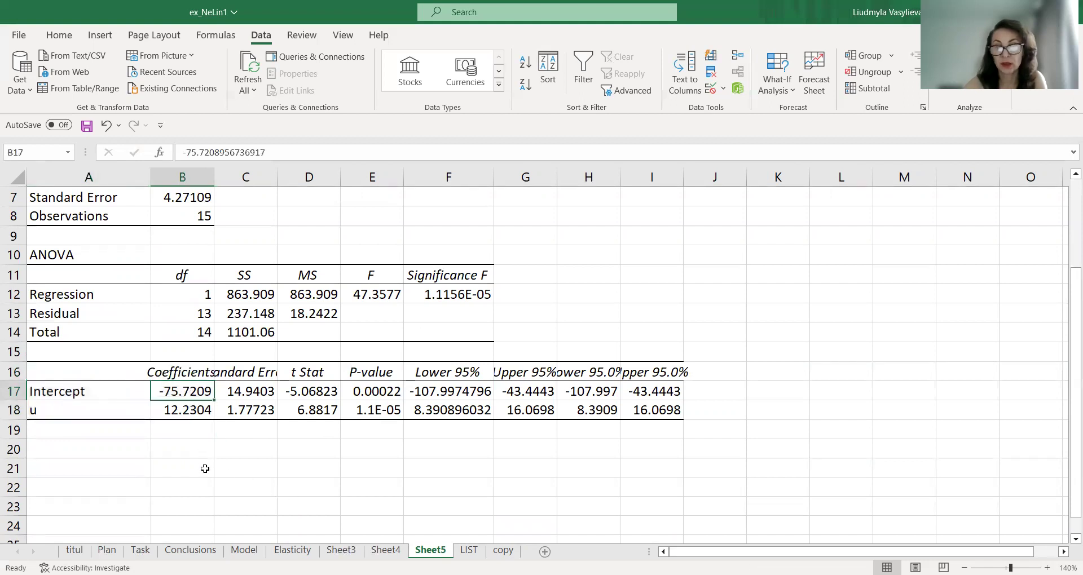
pyautogui.click(193, 410)
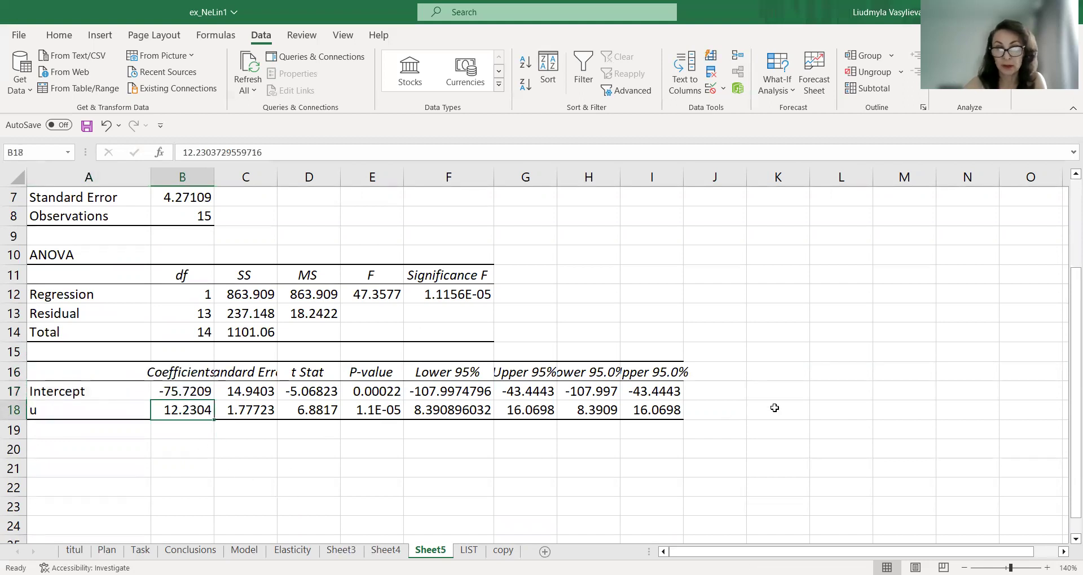
pyautogui.scroll(2, 804, 392)
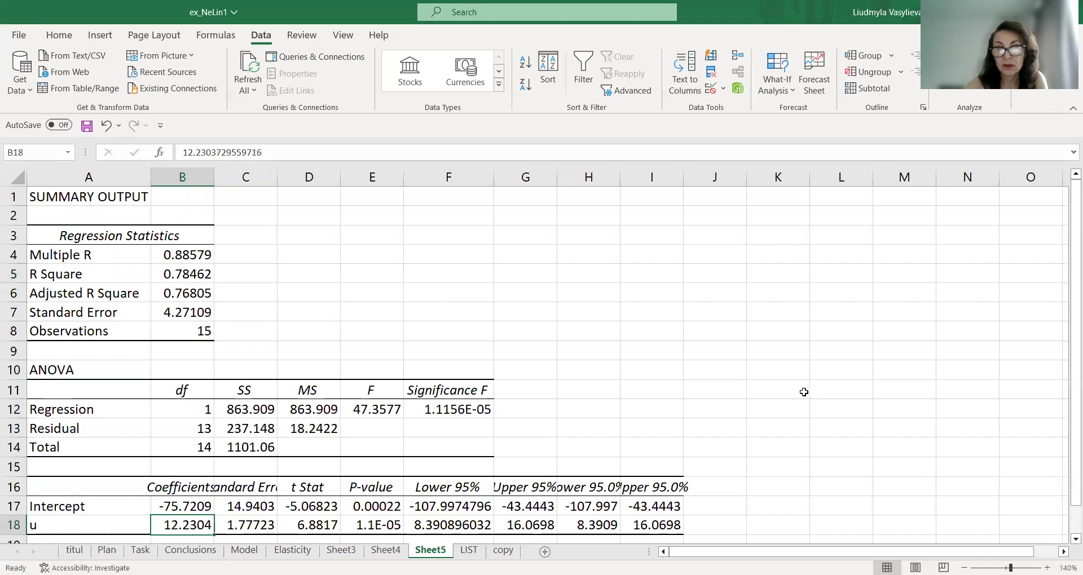
pyautogui.click(468, 410)
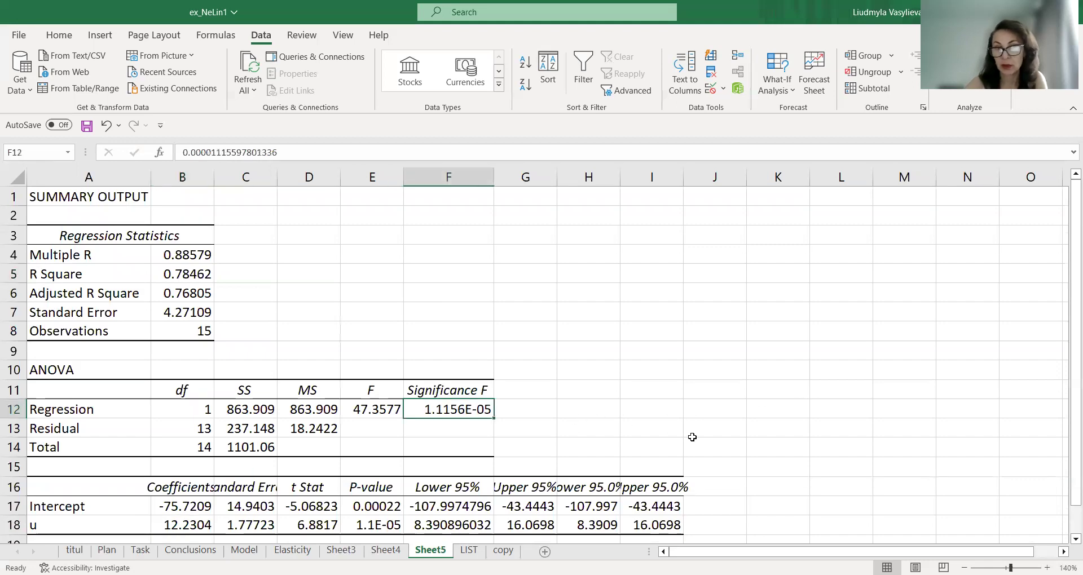
pyautogui.moveTo(464, 392); pyautogui.dragTo(468, 410)
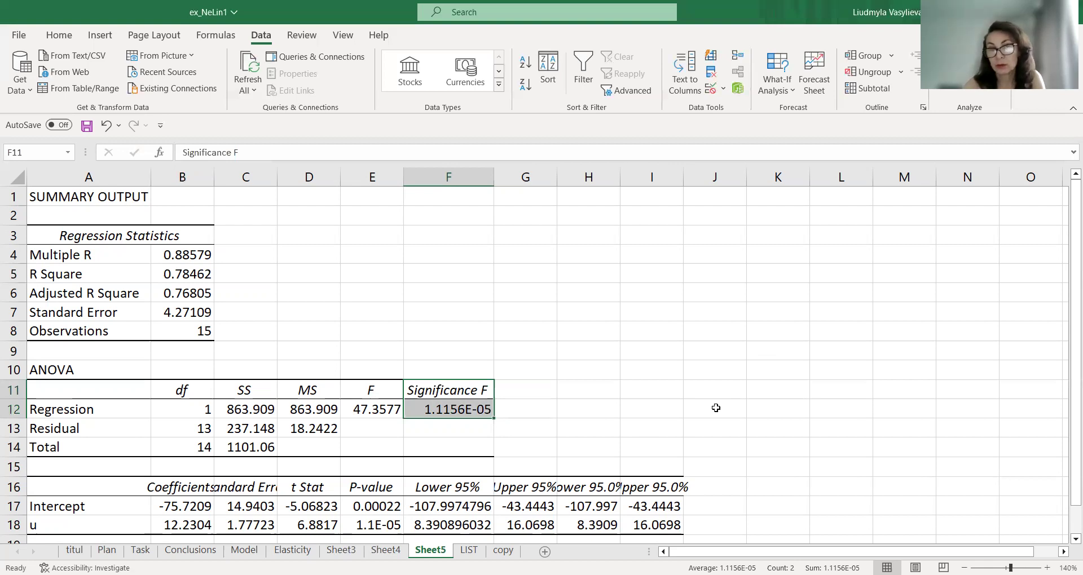
pyautogui.click(460, 411)
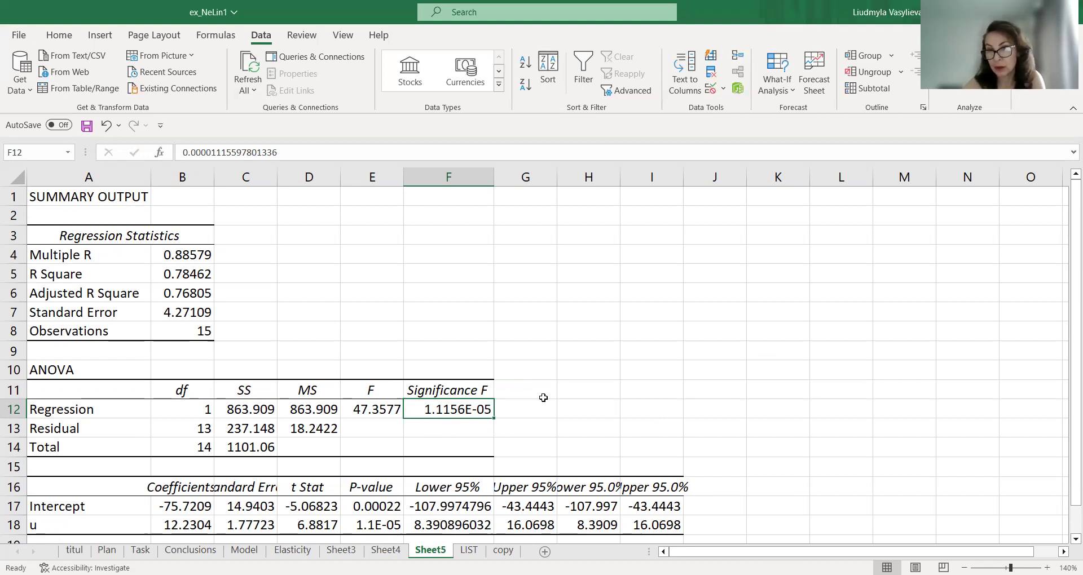
pyautogui.scroll(-1, 543, 398)
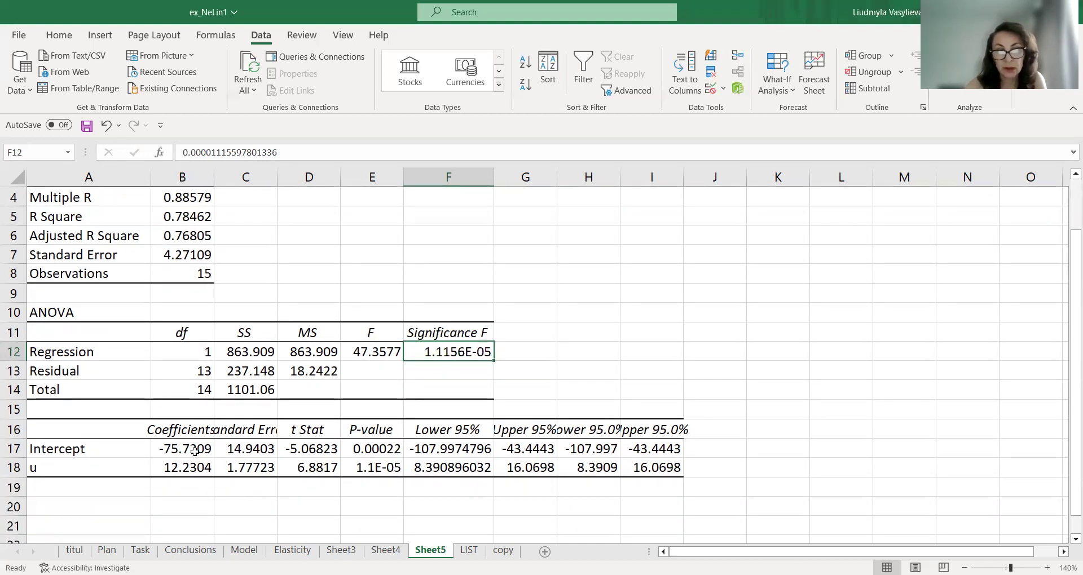
pyautogui.moveTo(195, 452); pyautogui.dragTo(205, 469)
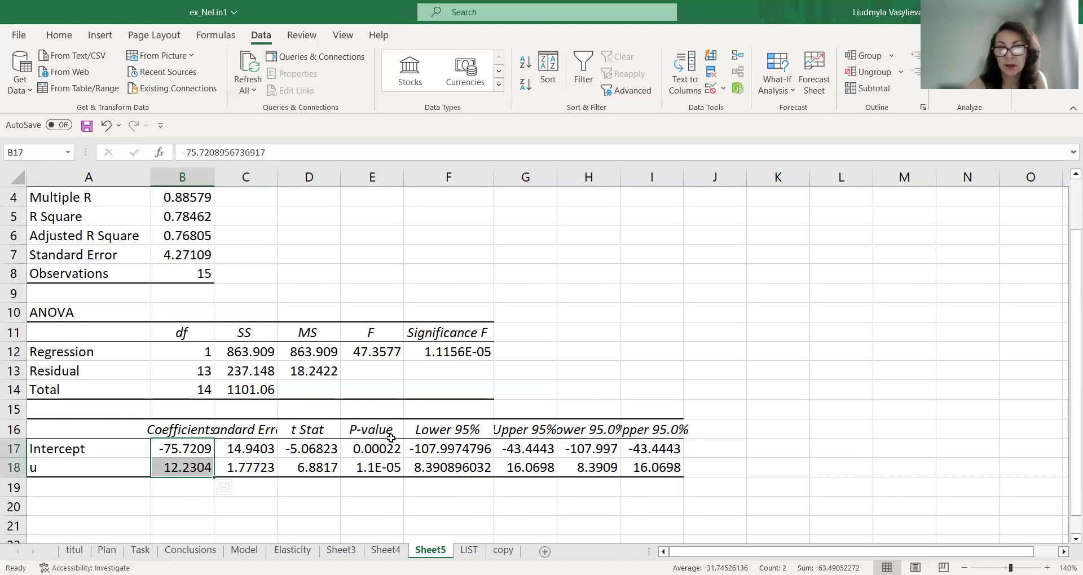
pyautogui.moveTo(391, 435); pyautogui.dragTo(393, 467)
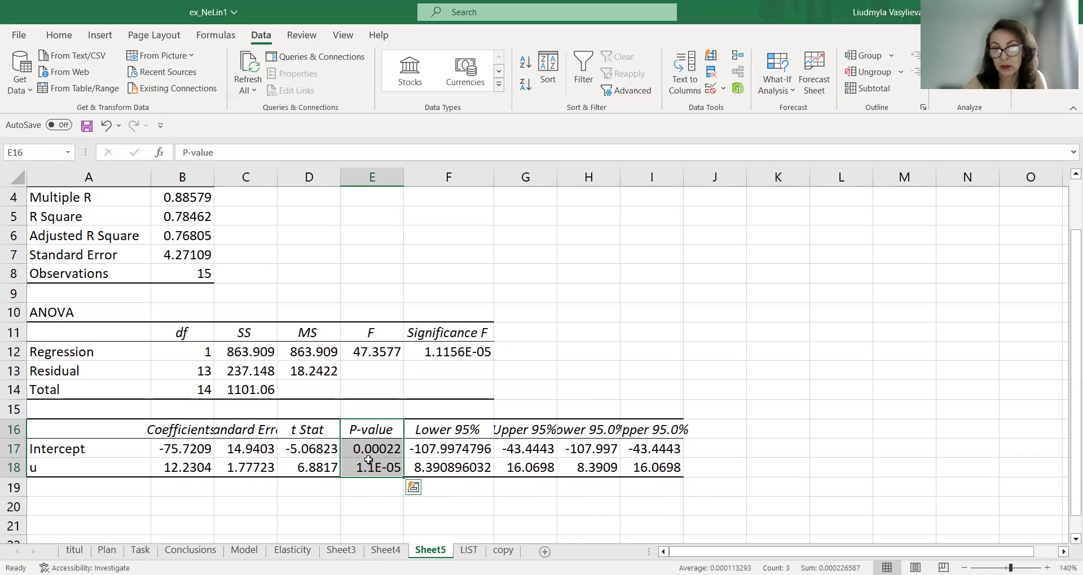
pyautogui.click(368, 457)
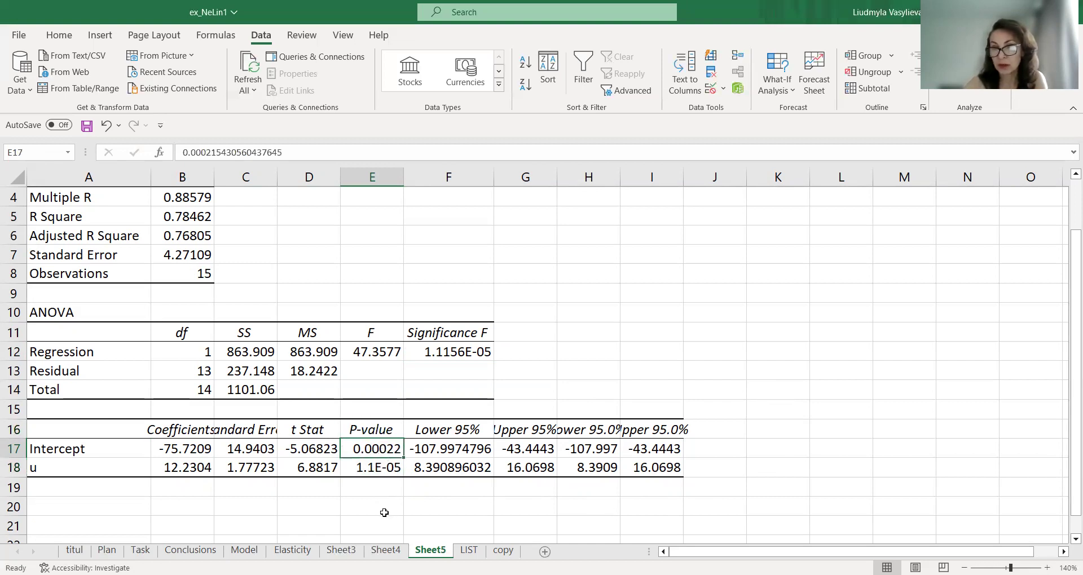
pyautogui.click(371, 470)
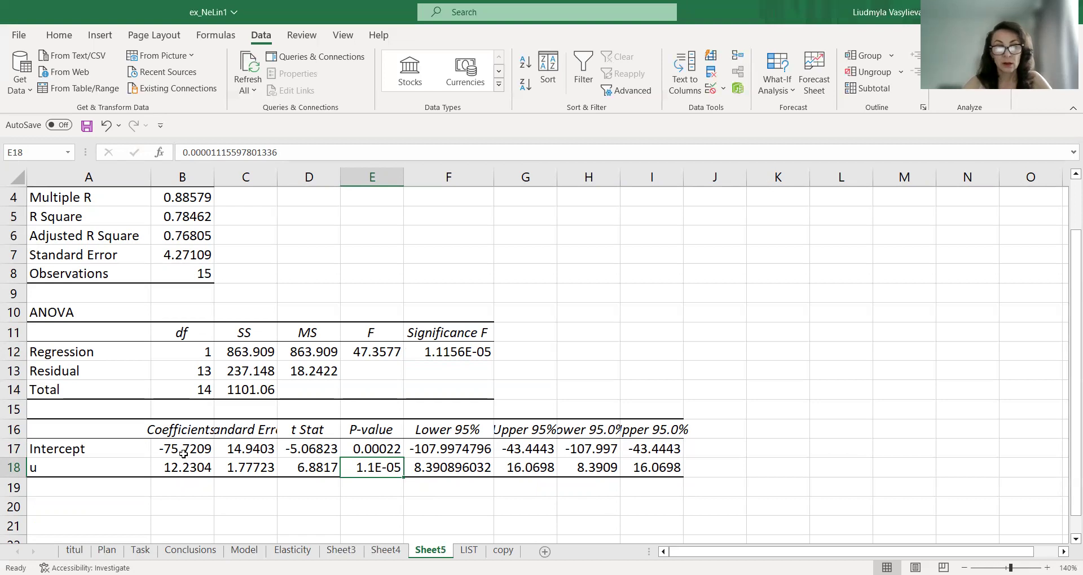
# Copy the coefficients from Sheet5 B17:B18 and paste them into LIST cells B19:B20
pyautogui.moveTo(178, 448); pyautogui.dragTo(181, 468)
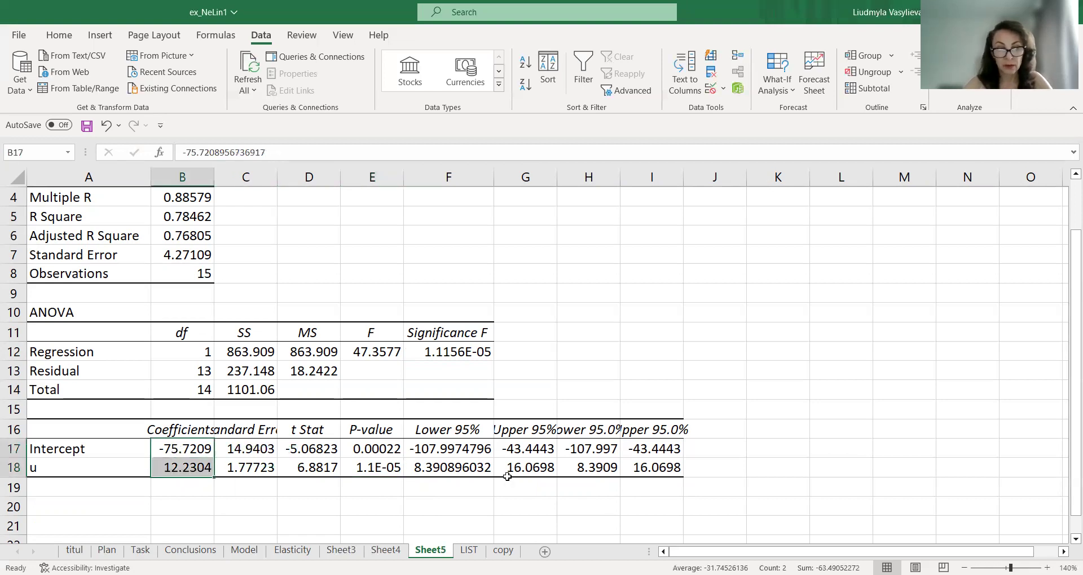
pyautogui.hotkey('ctrl', 'c')
pyautogui.click(468, 551)
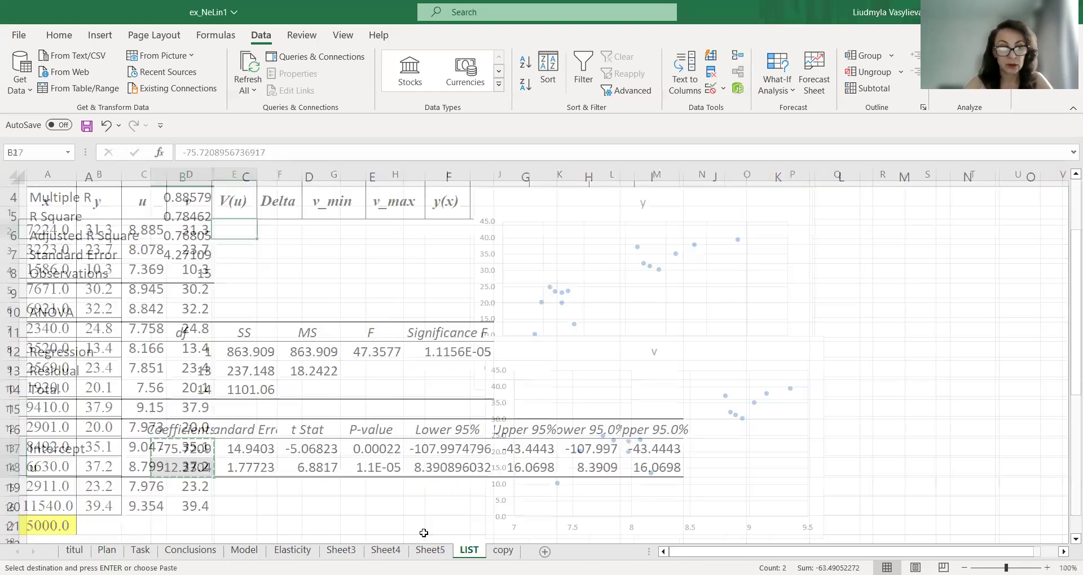
pyautogui.scroll(-2, 212, 508)
pyautogui.click(111, 436)
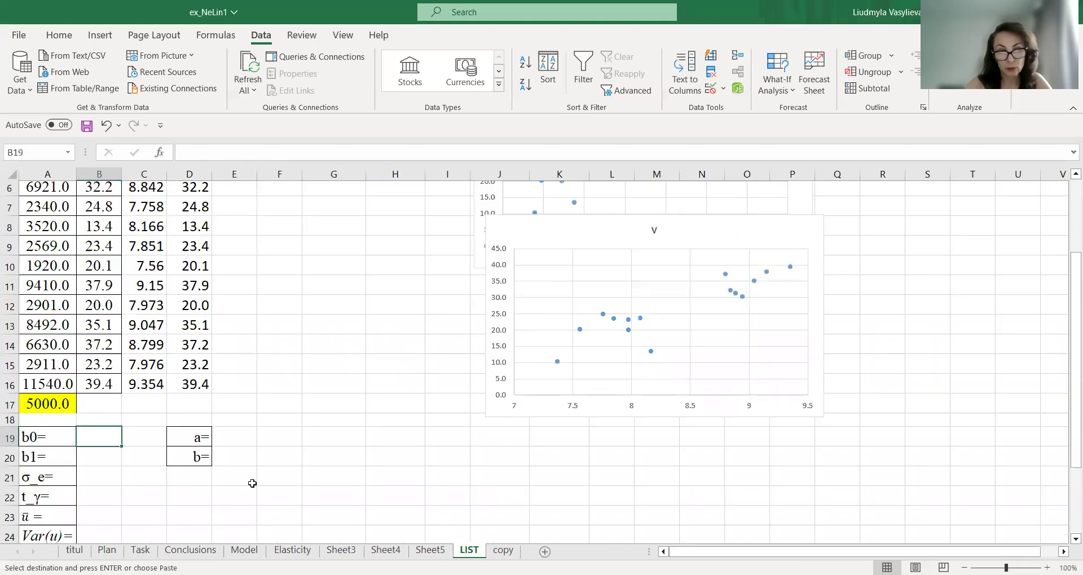
pyautogui.hotkey('ctrl', 'v')
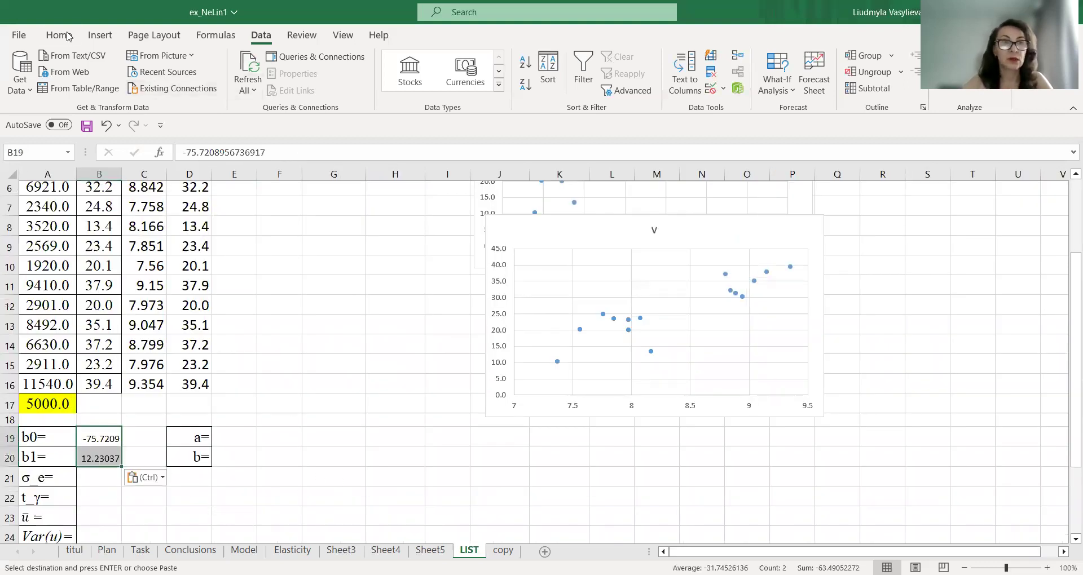
# Set the b0 and b1 values -75.7 and 12.23 to font size 16
pyautogui.click(59, 36)
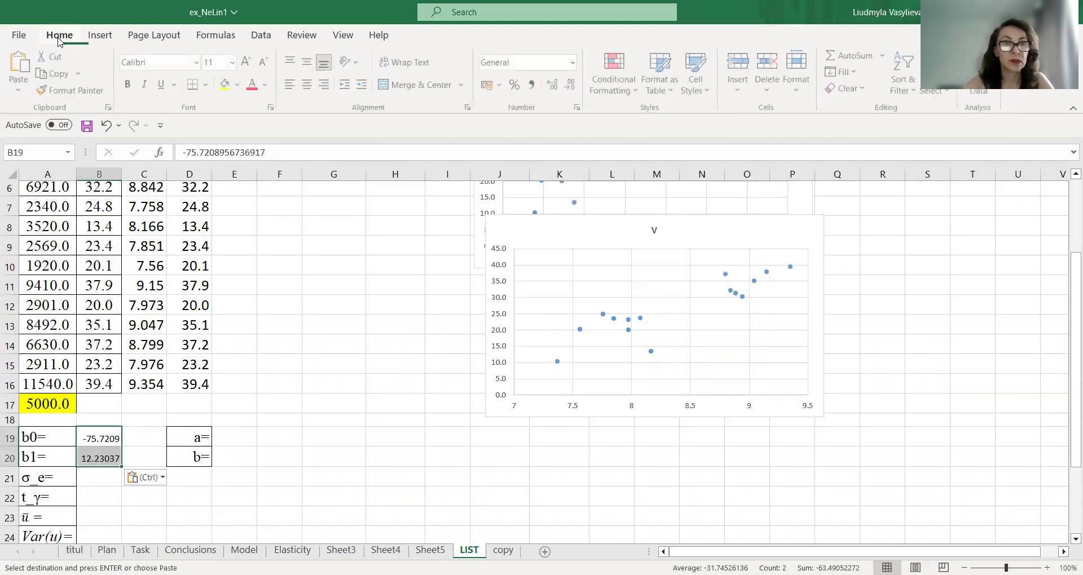
pyautogui.click(225, 58)
pyautogui.write('16')
pyautogui.press('Return')
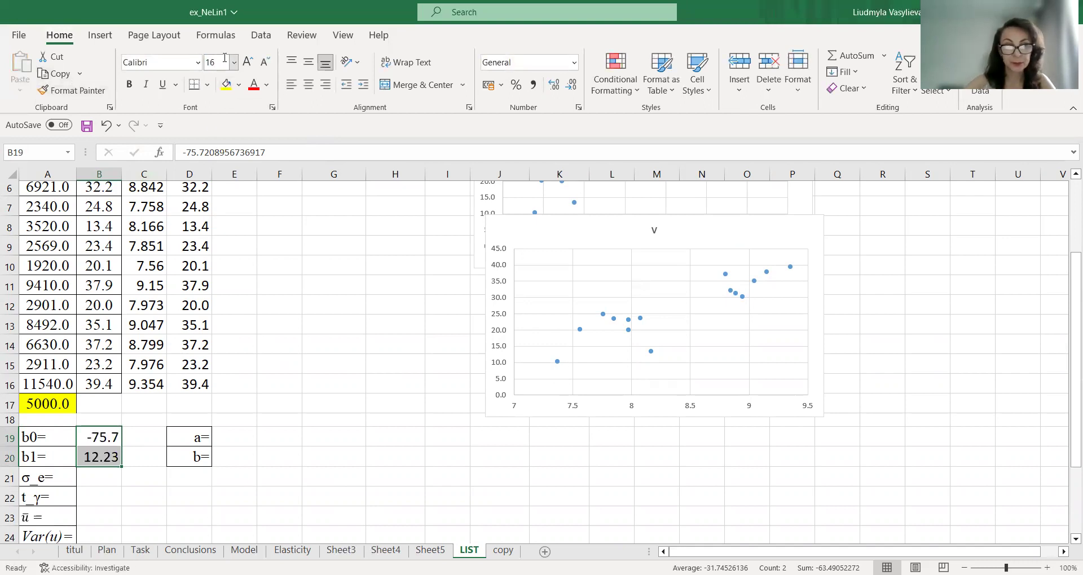
pyautogui.click(88, 455)
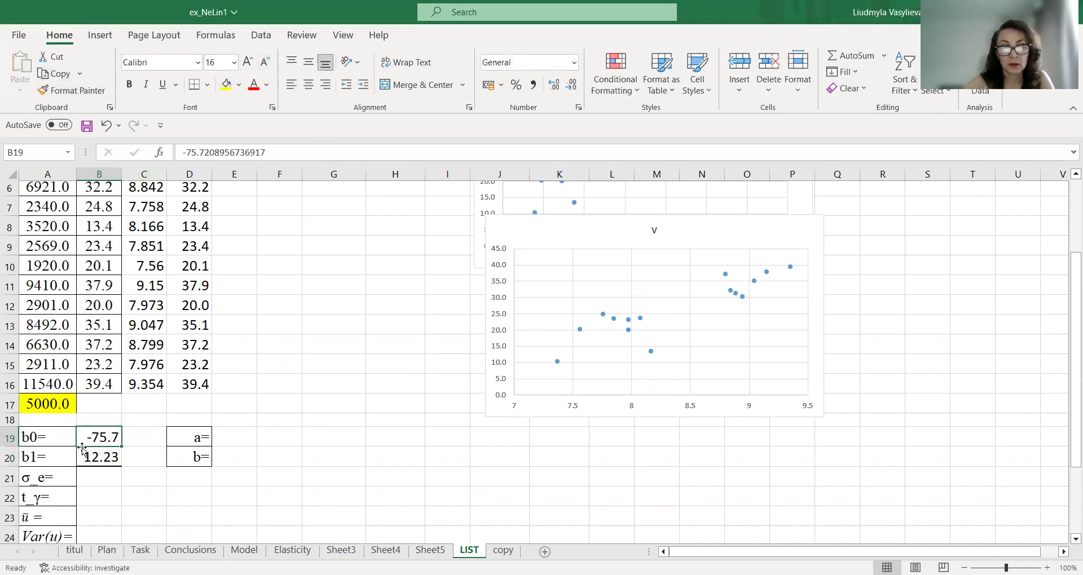
pyautogui.scroll(2, 213, 429)
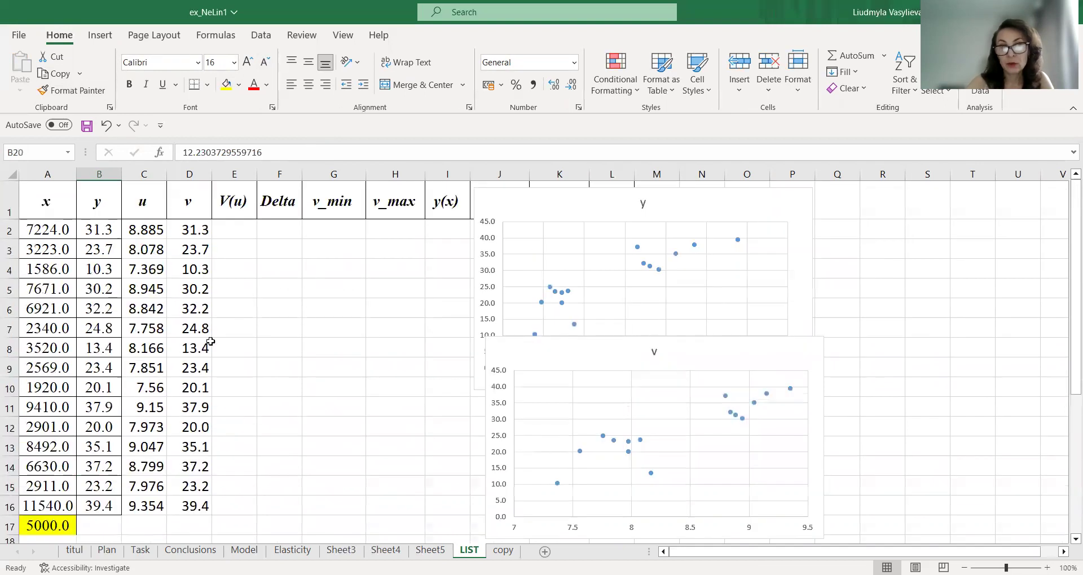
pyautogui.click(236, 233)
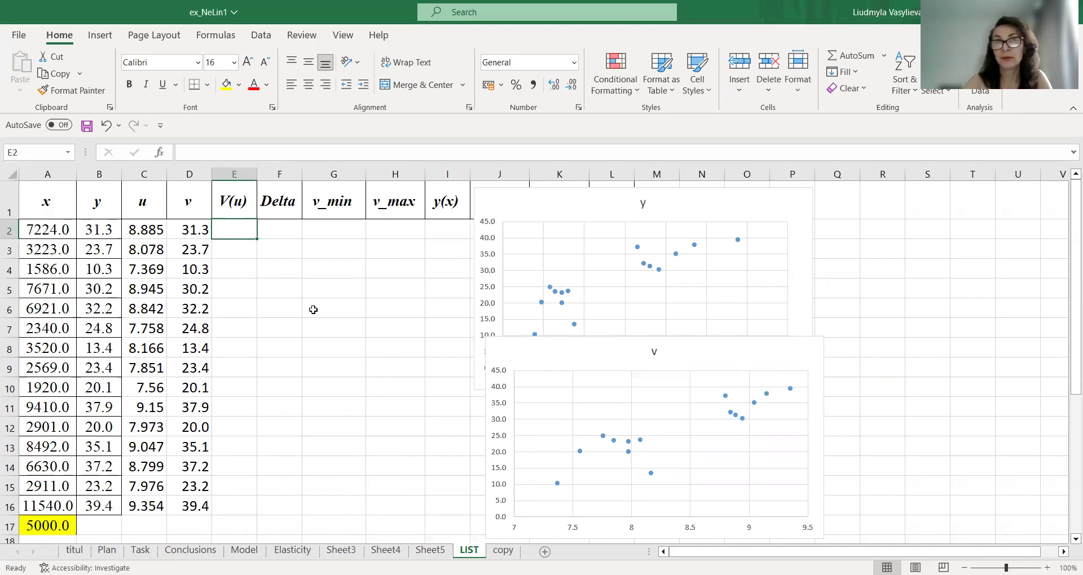
pyautogui.scroll(-1, 338, 317)
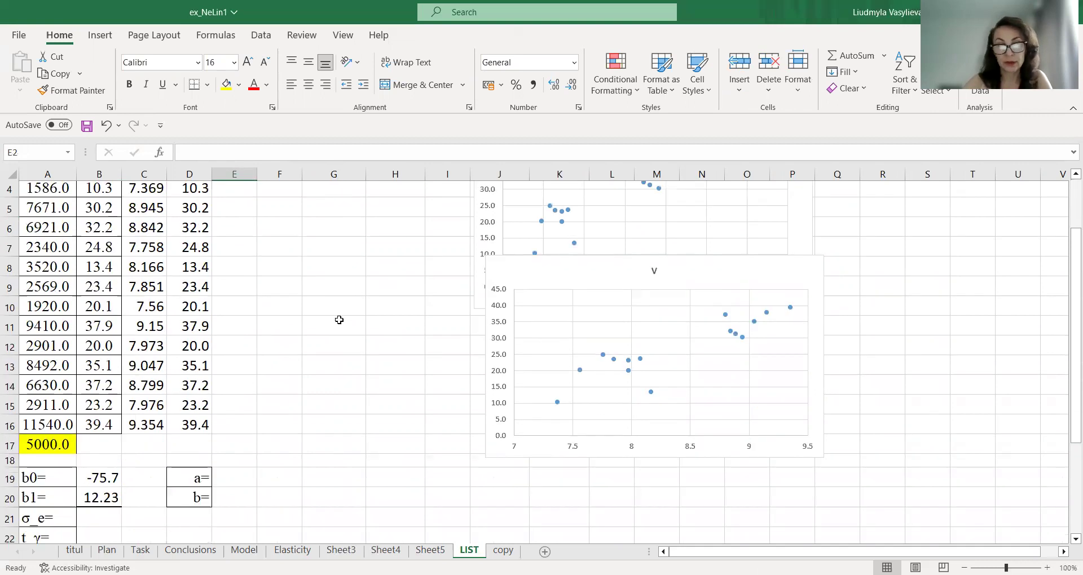
pyautogui.scroll(-1, 338, 317)
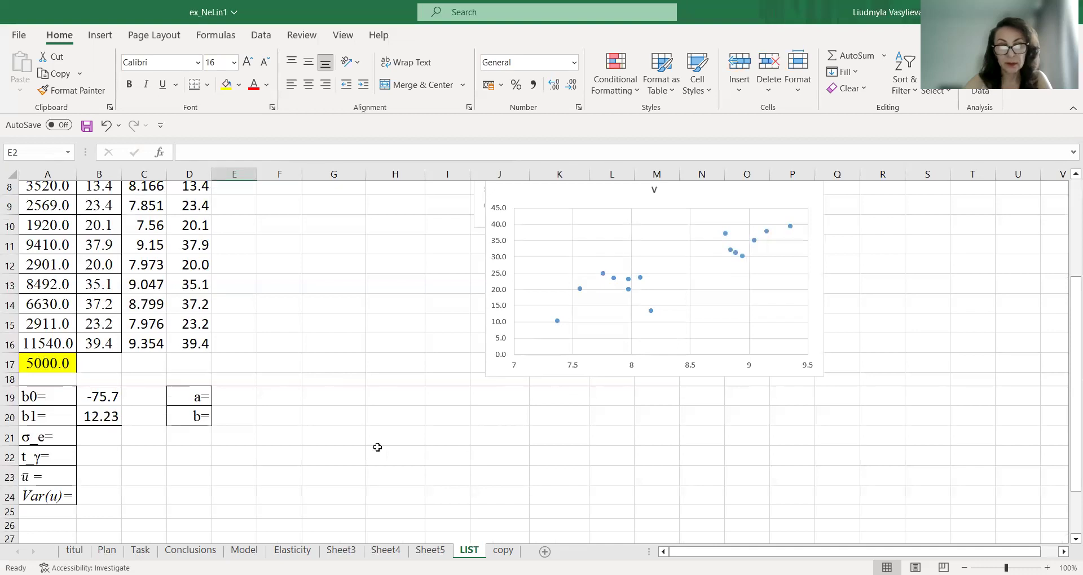
# Enter the text v=-75.7+12.23*u in H21 and set its font size to 16
pyautogui.click(375, 439)
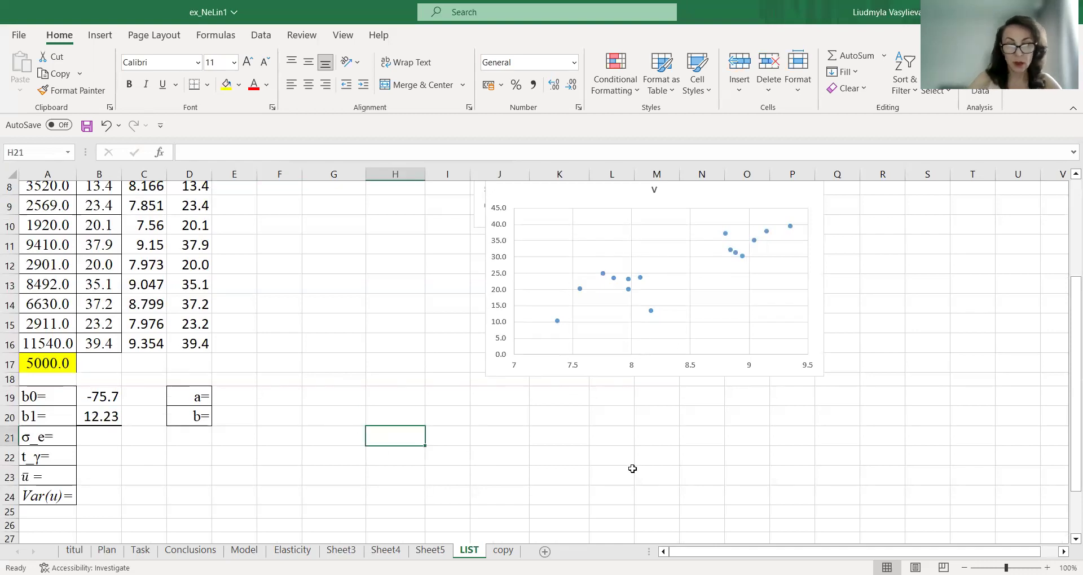
pyautogui.write('v=-75.')
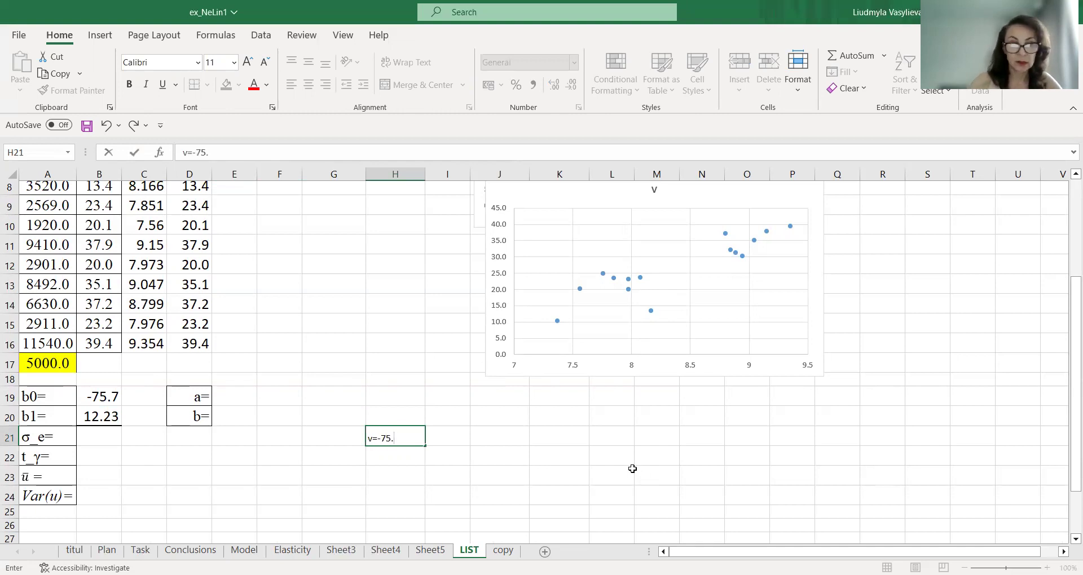
pyautogui.write('23*')
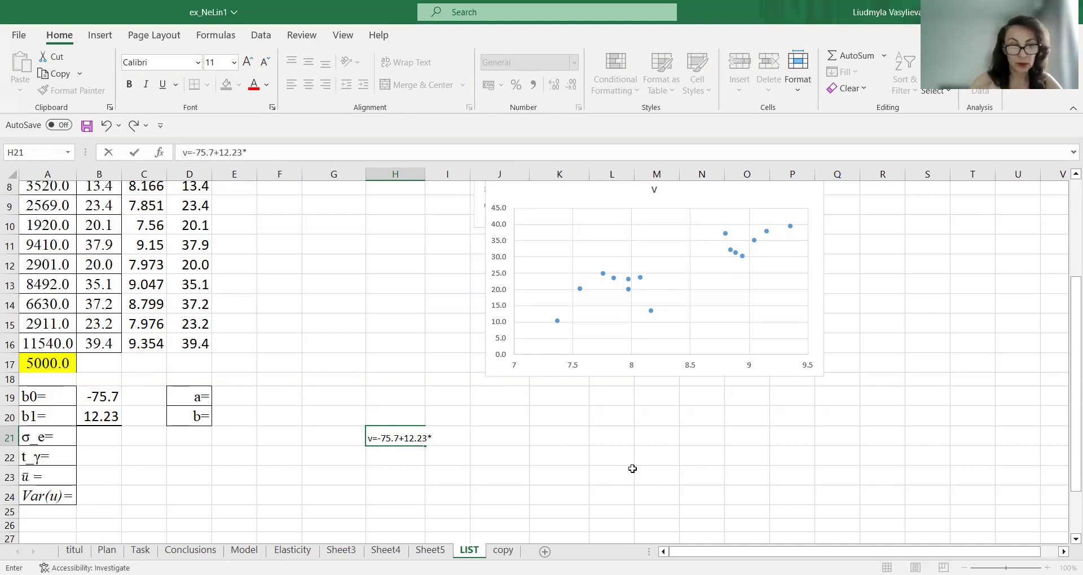
pyautogui.press('Return')
pyautogui.press('Up')
pyautogui.click(227, 64)
pyautogui.write('16')
pyautogui.press('Return')
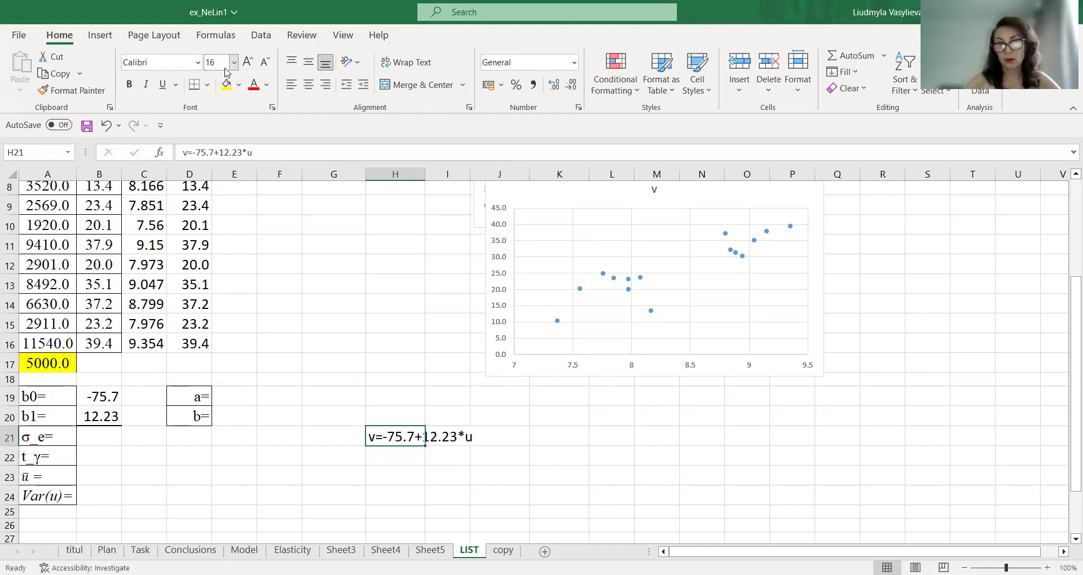
pyautogui.click(518, 440)
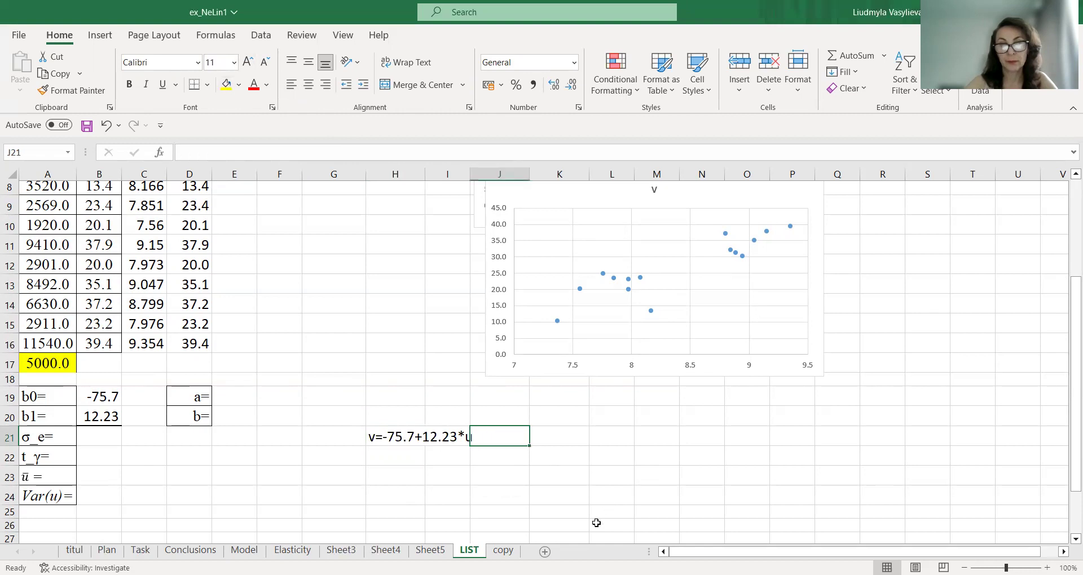
pyautogui.click(563, 437)
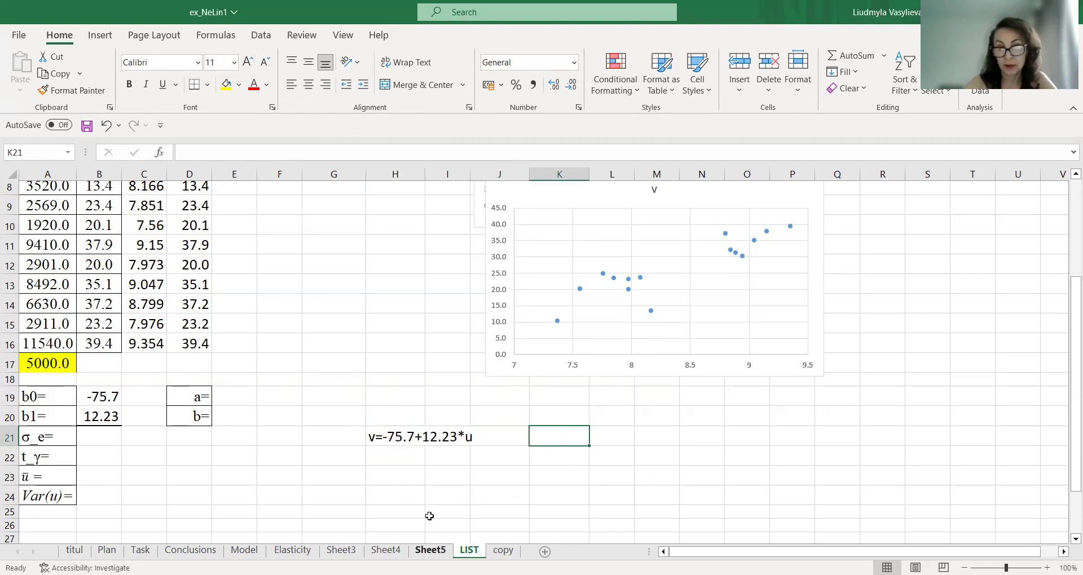
pyautogui.scroll(1, 428, 471)
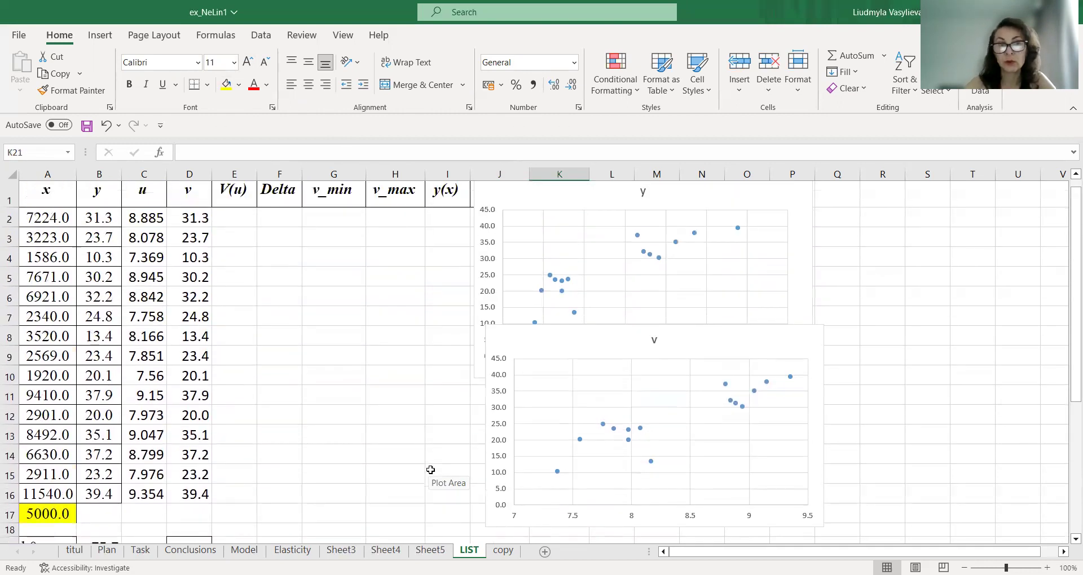
# Enter =$B$19+$B$20*C2 in E2 using absolute references to the coefficients
pyautogui.click(243, 232)
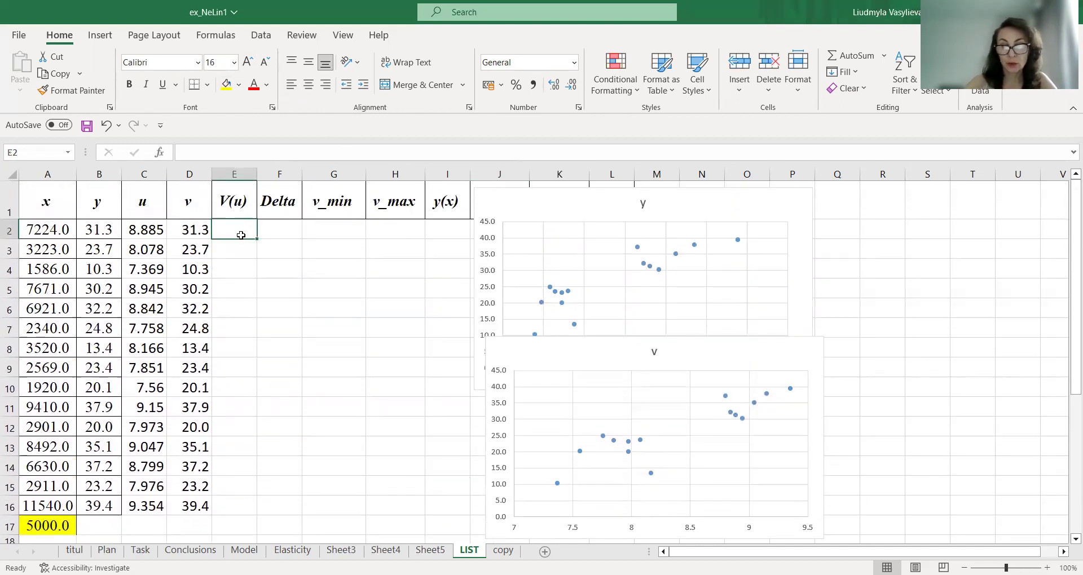
pyautogui.write('=')
pyautogui.scroll(-1, 241, 235)
pyautogui.click(112, 478)
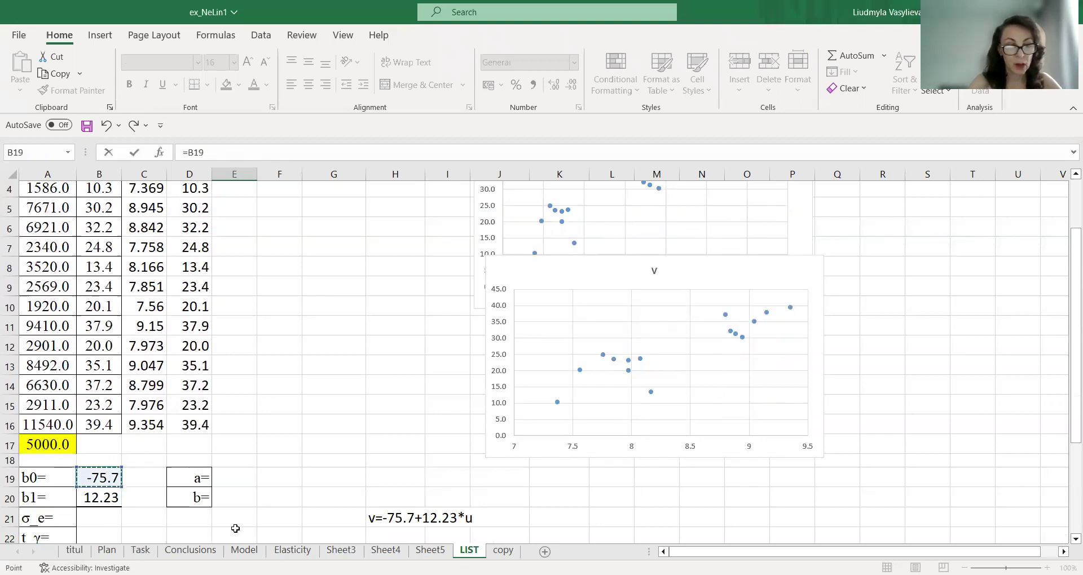
pyautogui.press('F4')
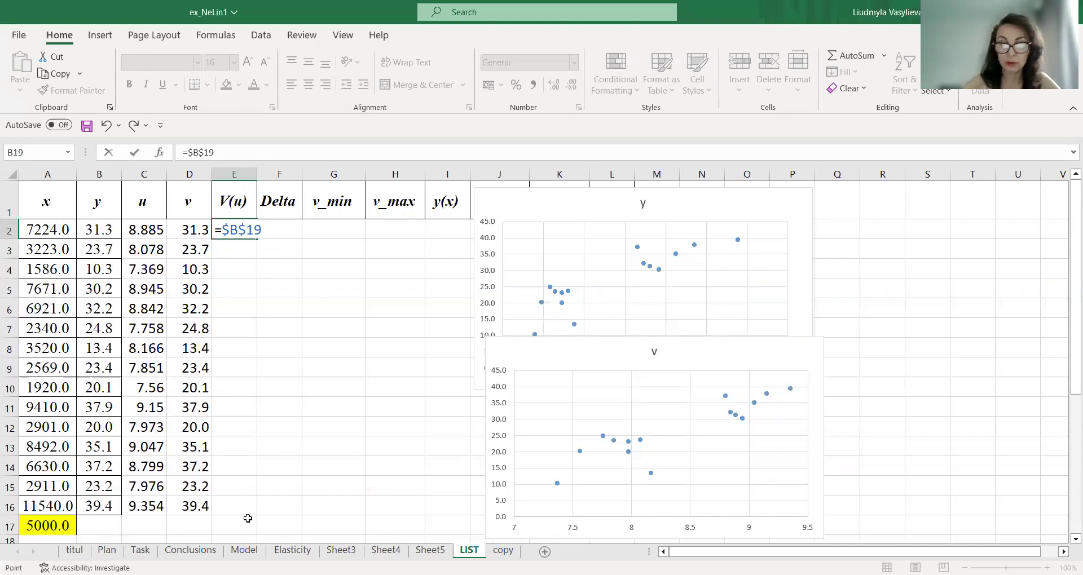
pyautogui.write('+')
pyautogui.scroll(-2, 299, 495)
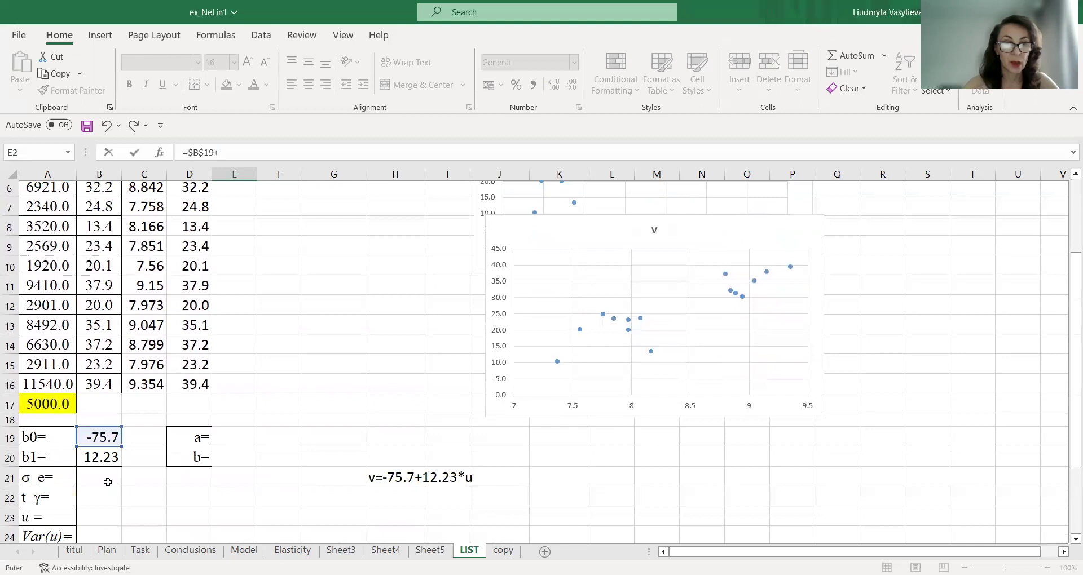
pyautogui.click(111, 456)
pyautogui.press('F4')
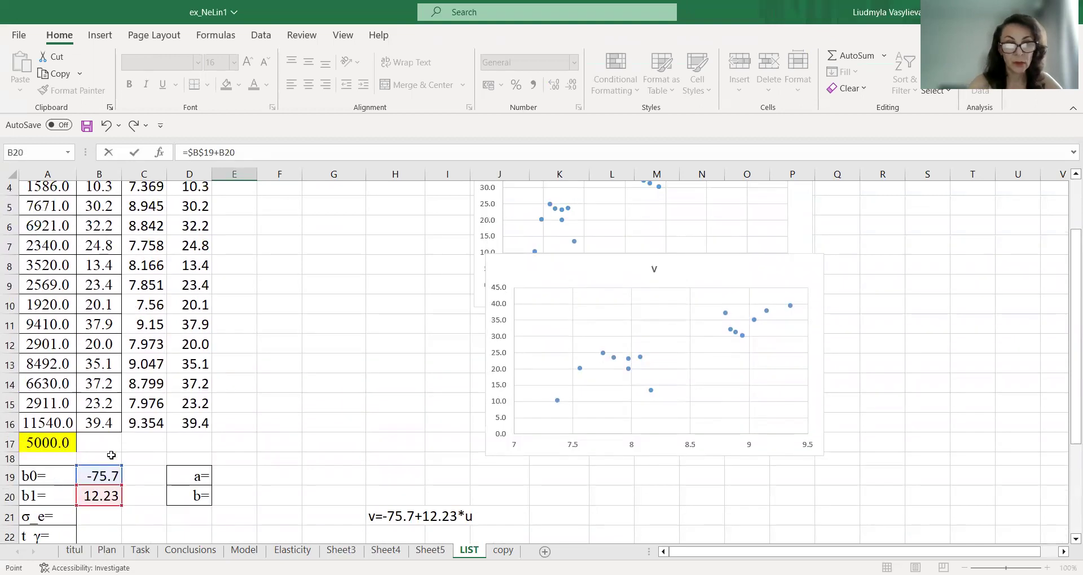
pyautogui.write('*')
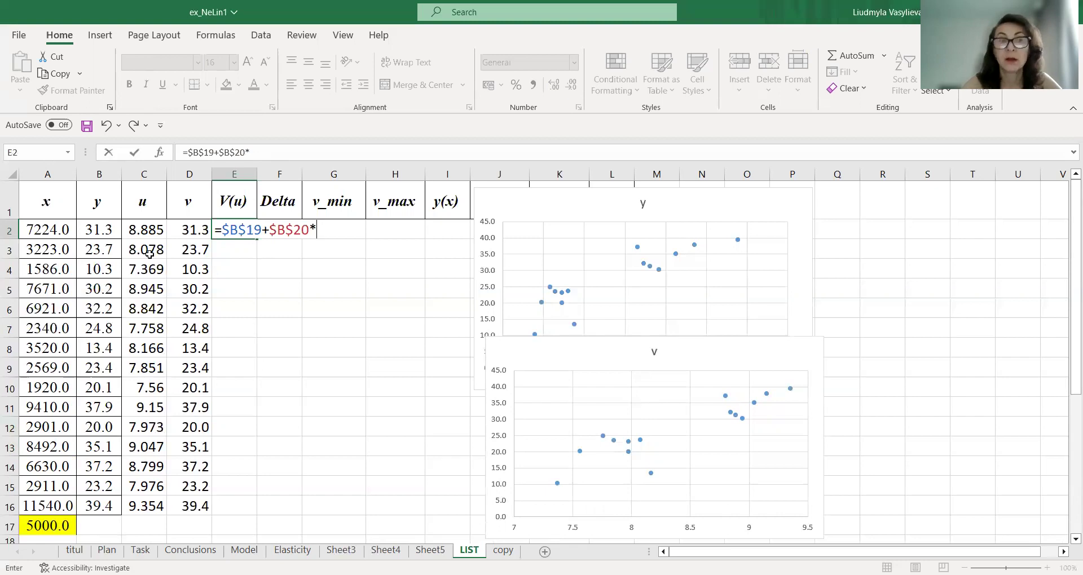
pyautogui.click(155, 232)
pyautogui.press('Return')
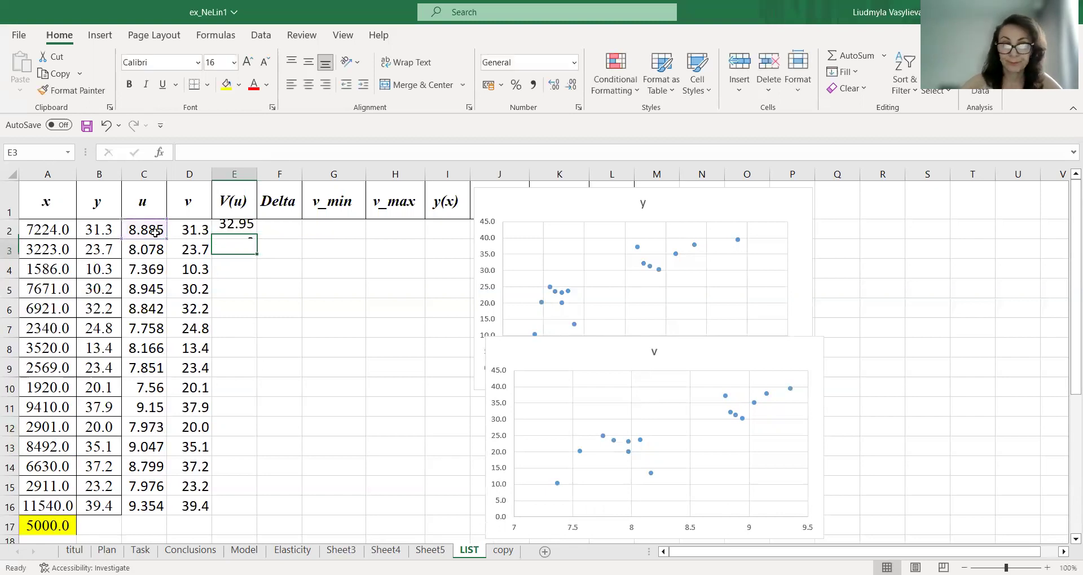
# Fill the E2 formula down through E16 and check the resulting V(u) values
pyautogui.click(248, 231)
pyautogui.moveTo(256, 239); pyautogui.dragTo(265, 508)
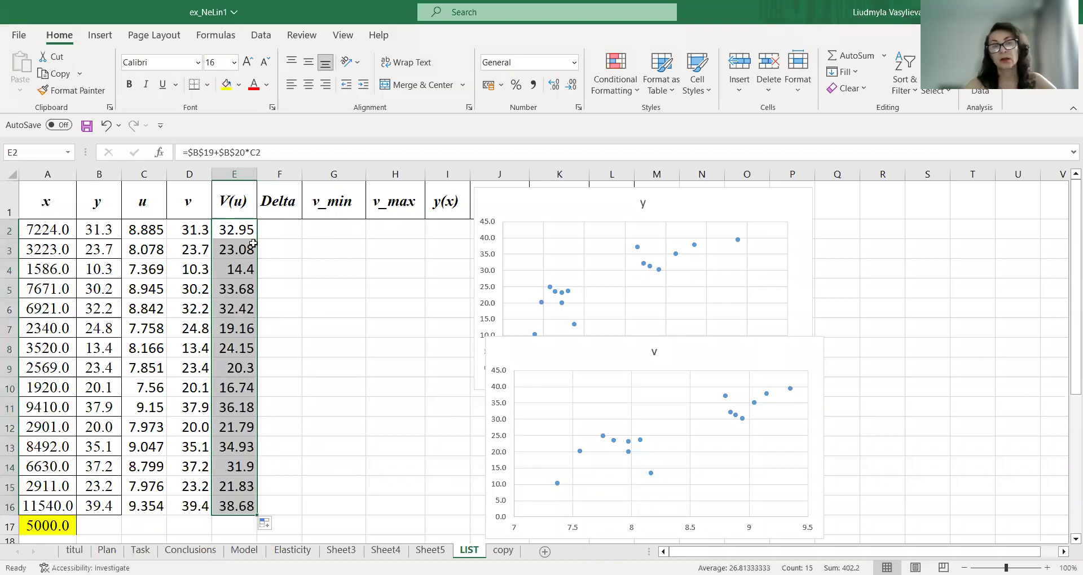
pyautogui.click(246, 227)
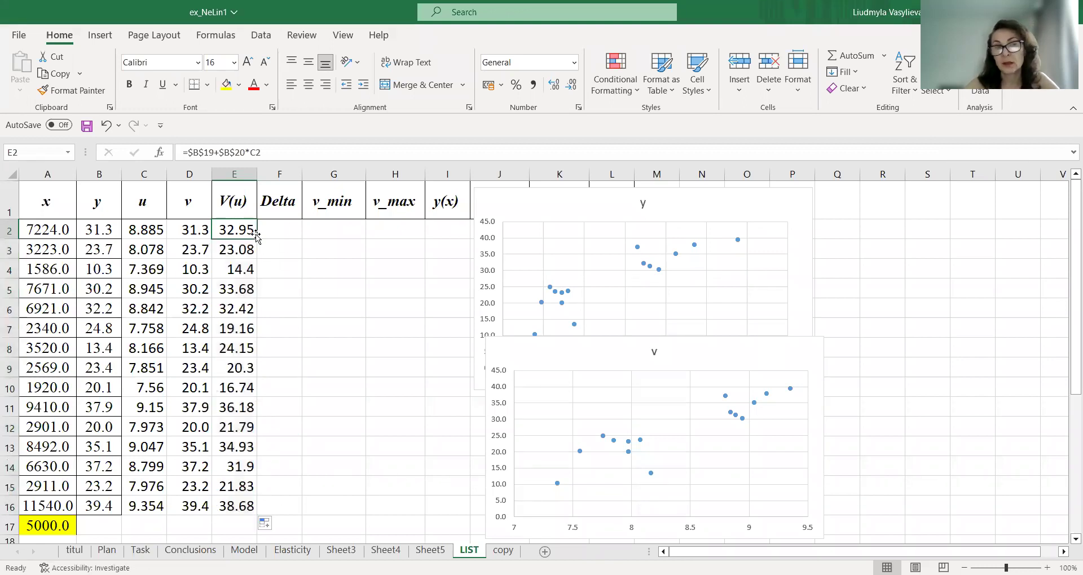
pyautogui.click(192, 213)
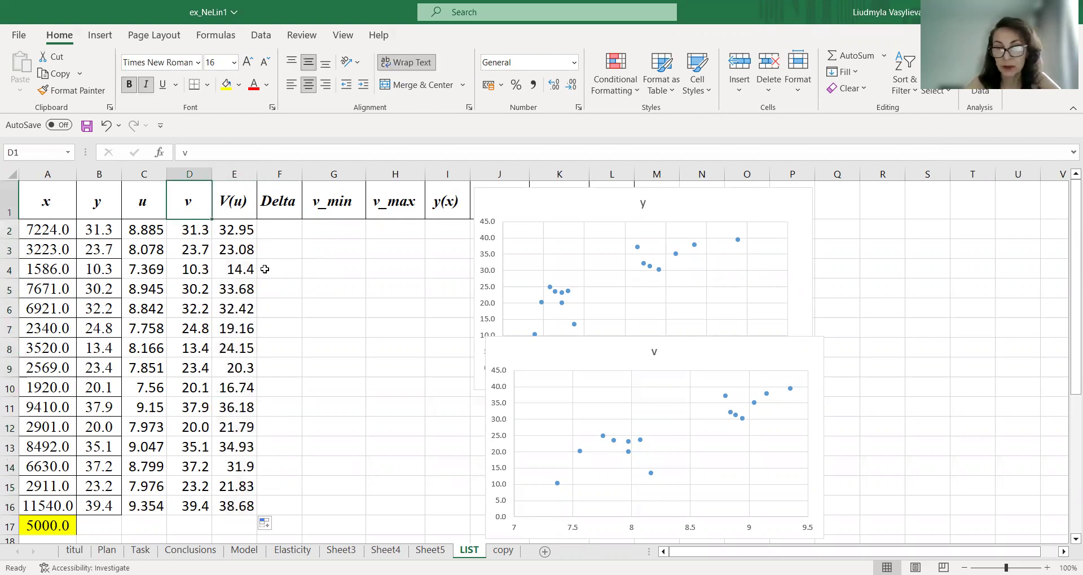
pyautogui.click(230, 211)
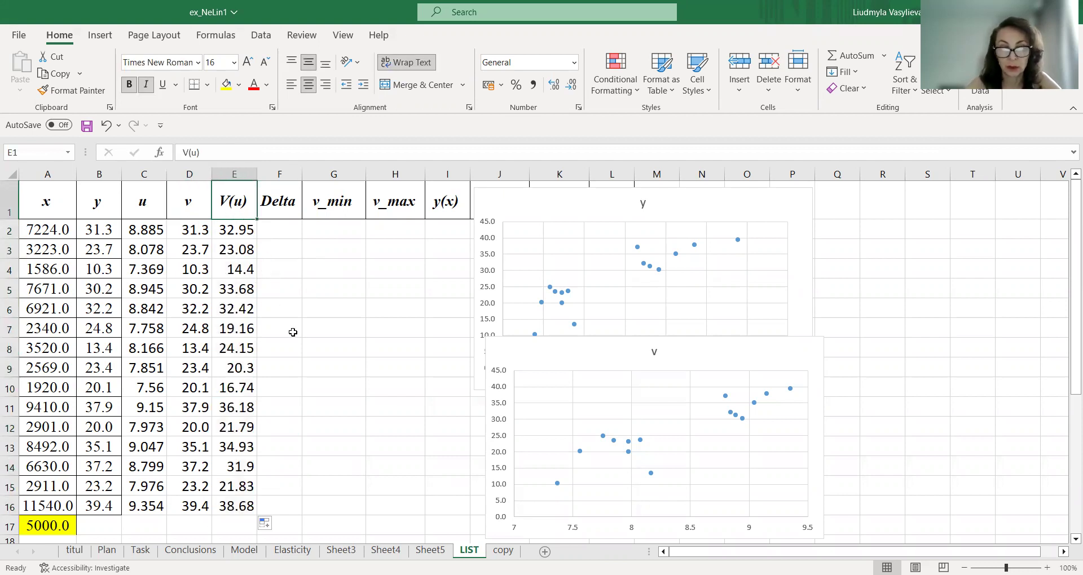
pyautogui.scroll(-1, 289, 329)
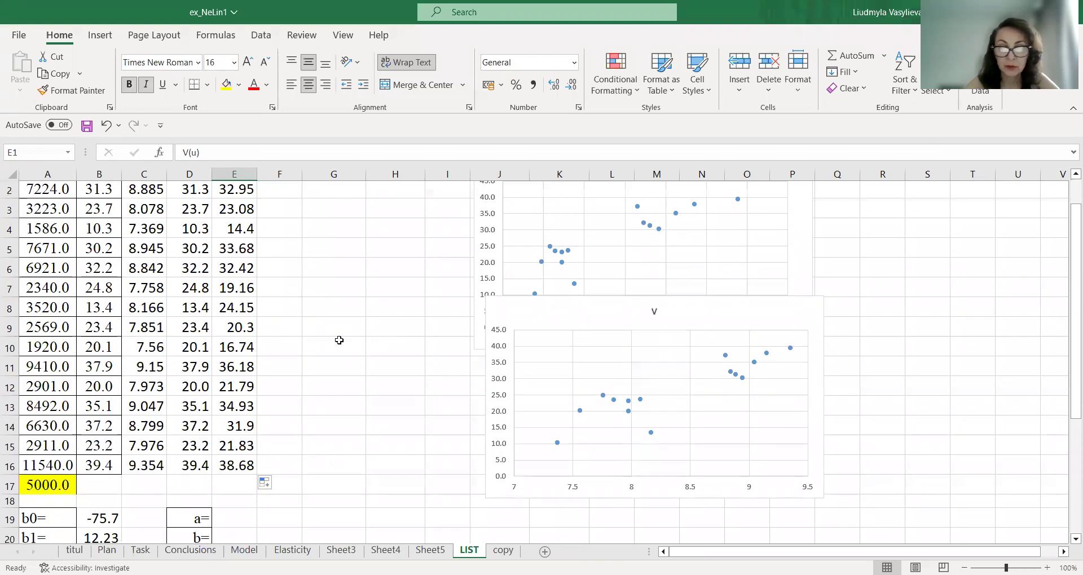
pyautogui.click(59, 477)
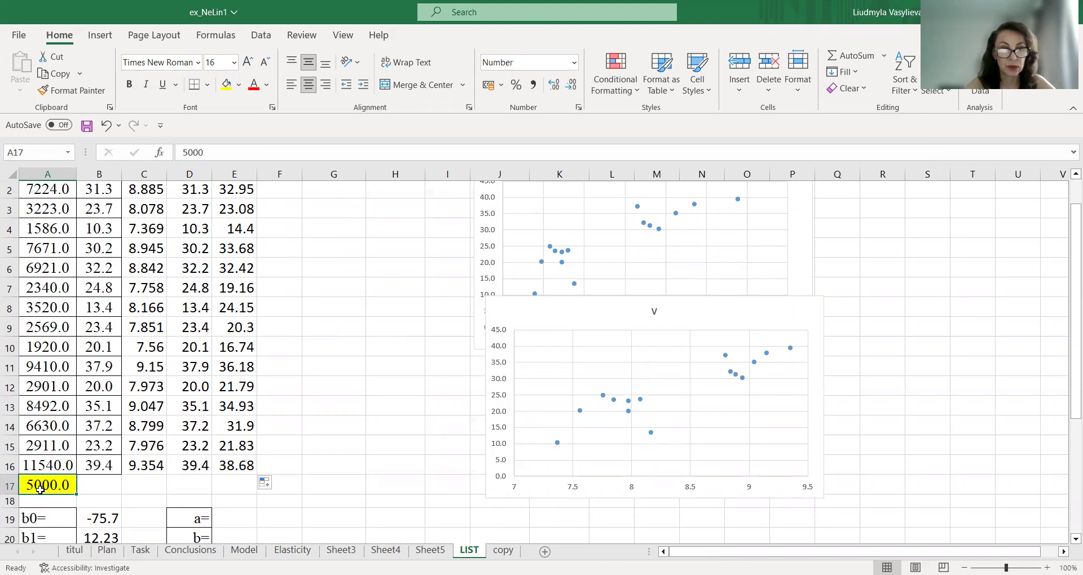
pyautogui.scroll(1, 767, 426)
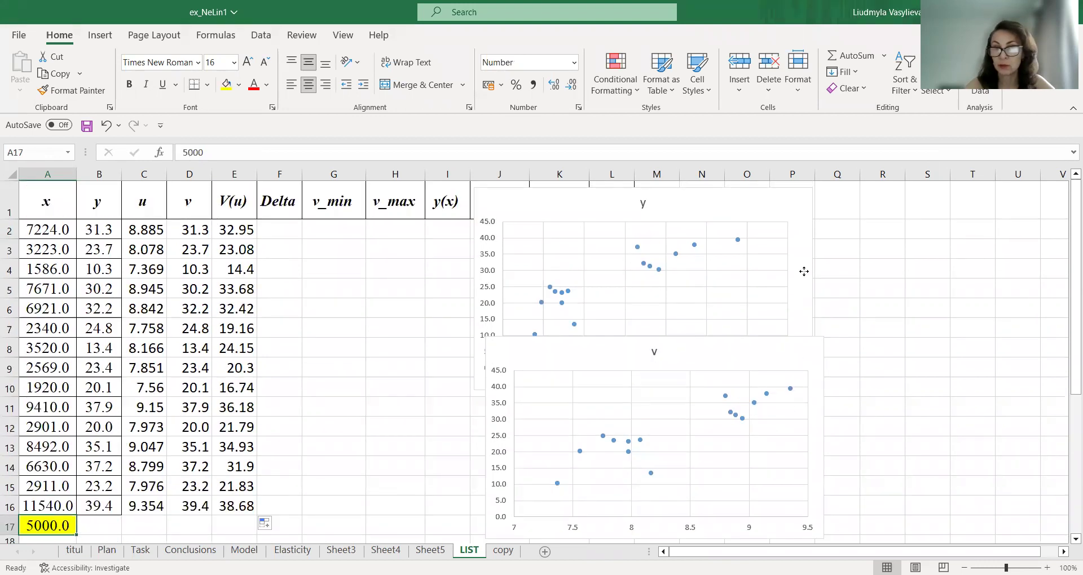
# Move the y chart to the right and the v chart down to uncover the headers
pyautogui.click(804, 274)
pyautogui.moveTo(756, 200)
pyautogui.mouseDown()
pyautogui.moveTo(879, 289)
pyautogui.moveTo(1010, 291)
pyautogui.mouseUp()
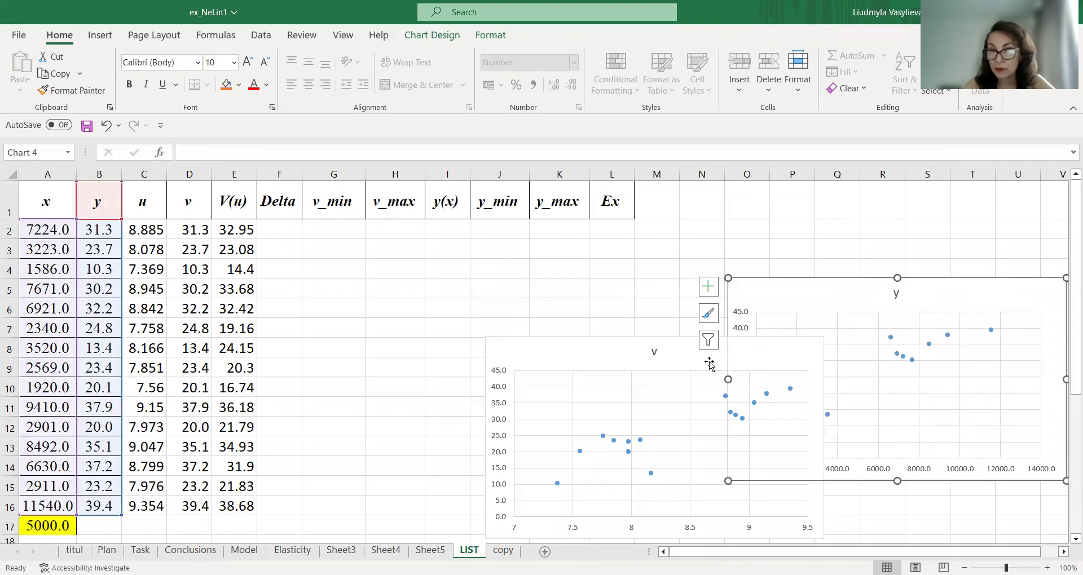
pyautogui.moveTo(622, 500); pyautogui.dragTo(640, 573)
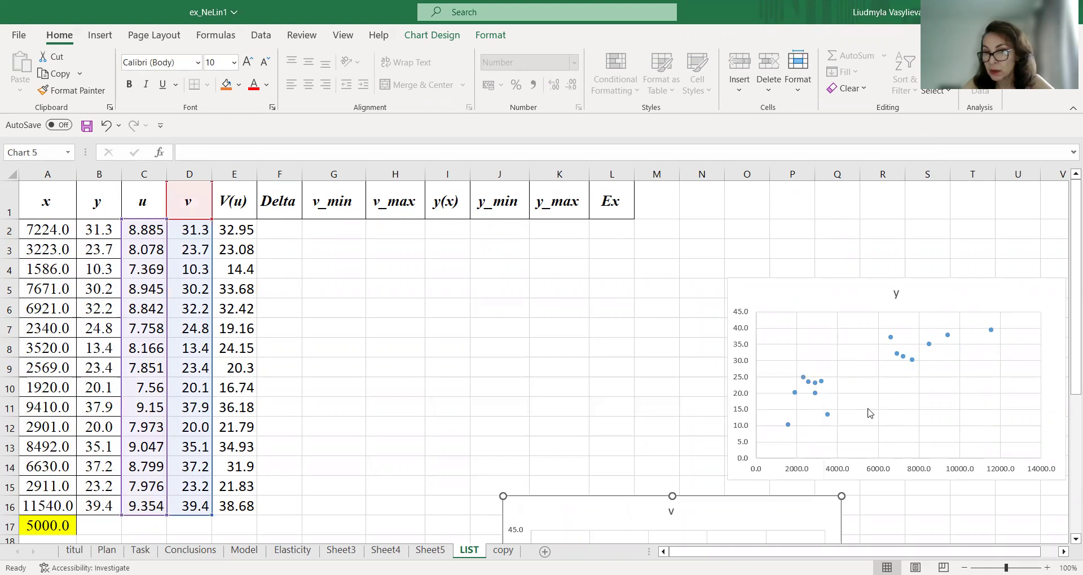
# Extend the u formula from C16 into C17, giving ln(5000) = 8.517
pyautogui.click(63, 522)
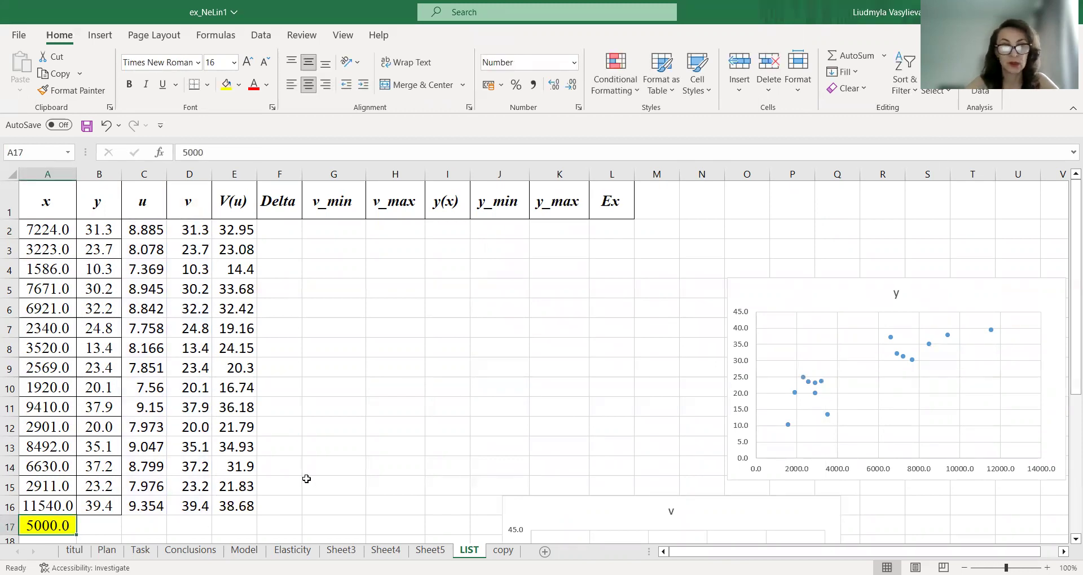
pyautogui.click(141, 509)
pyautogui.moveTo(167, 517); pyautogui.dragTo(167, 530)
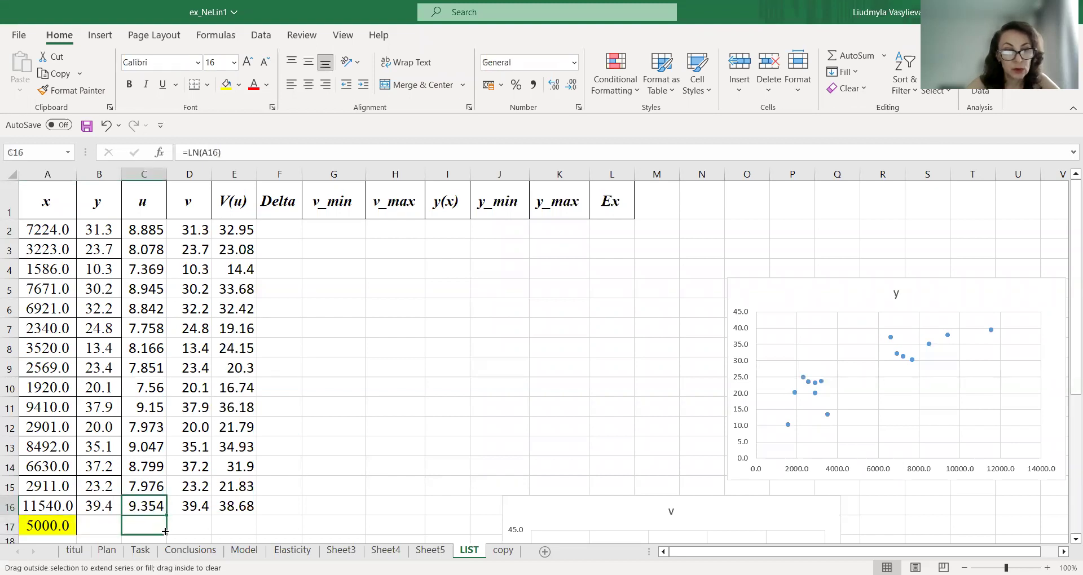
pyautogui.click(248, 506)
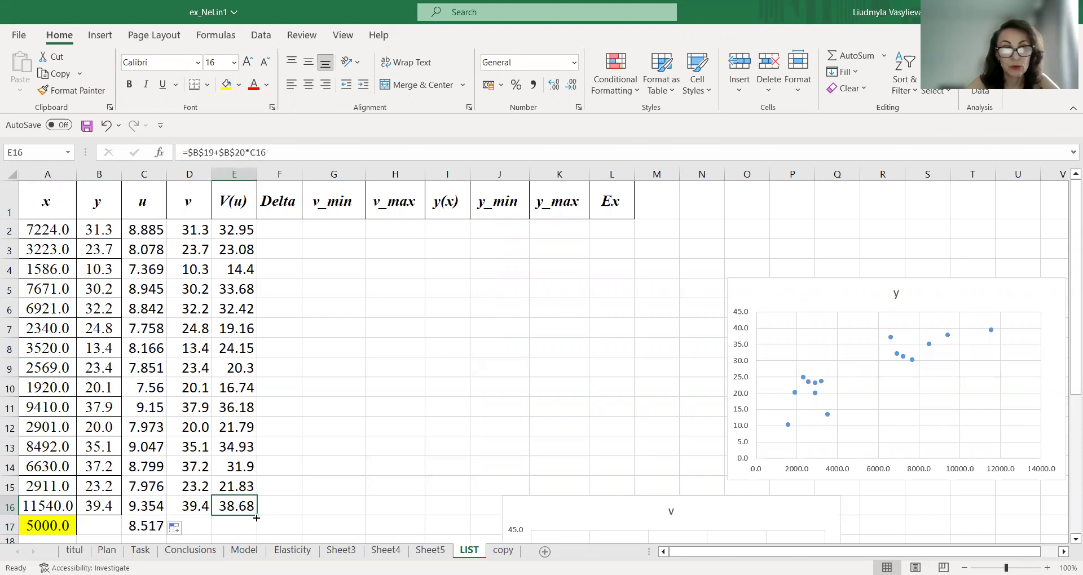
# Fill the V(u) formula into E17 to get the 28.45 forecast and color it yellow
pyautogui.moveTo(257, 521); pyautogui.dragTo(249, 530)
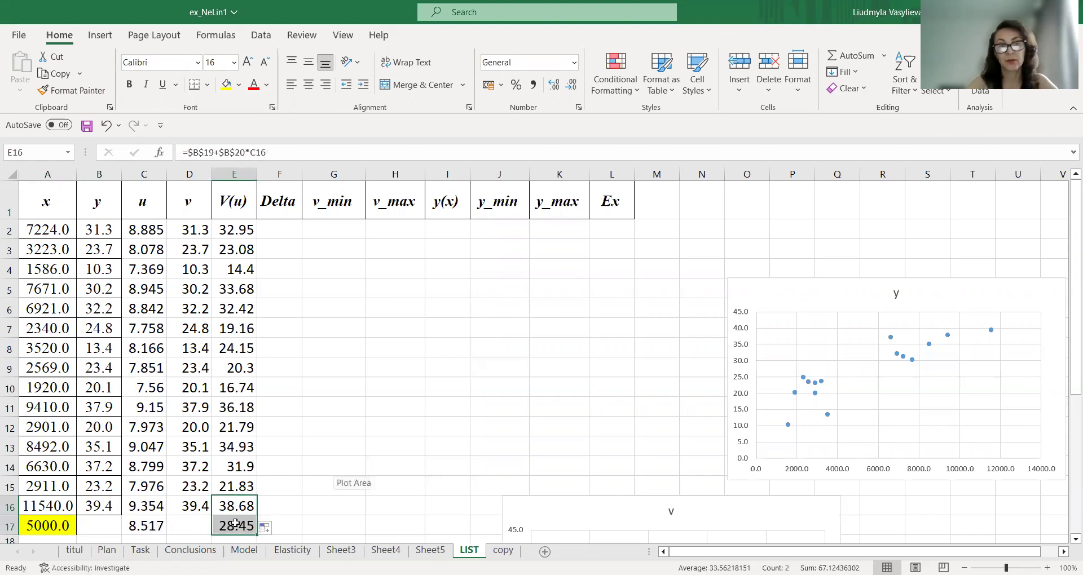
pyautogui.press('Down')
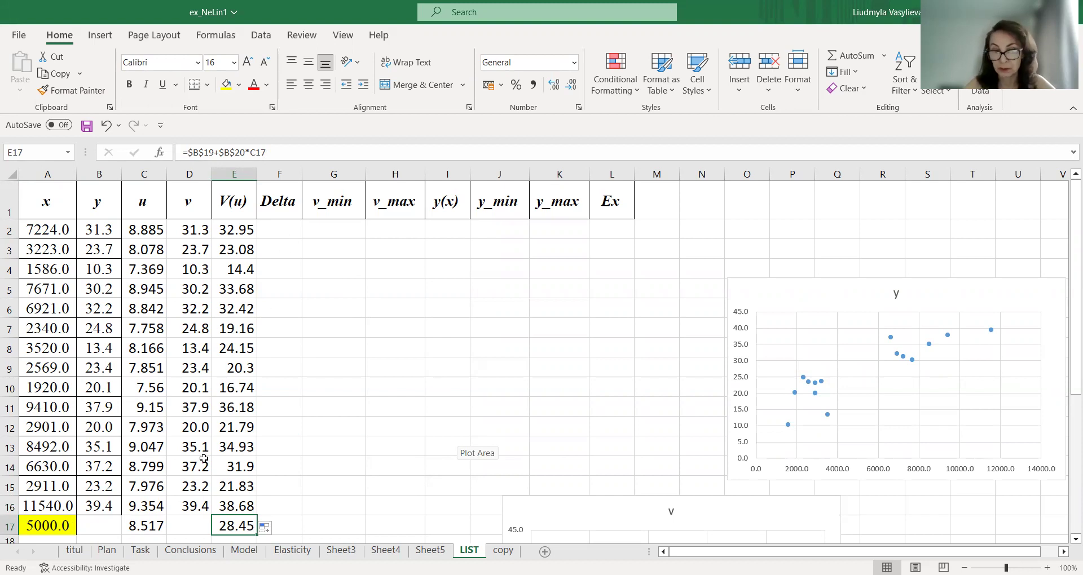
pyautogui.click(226, 85)
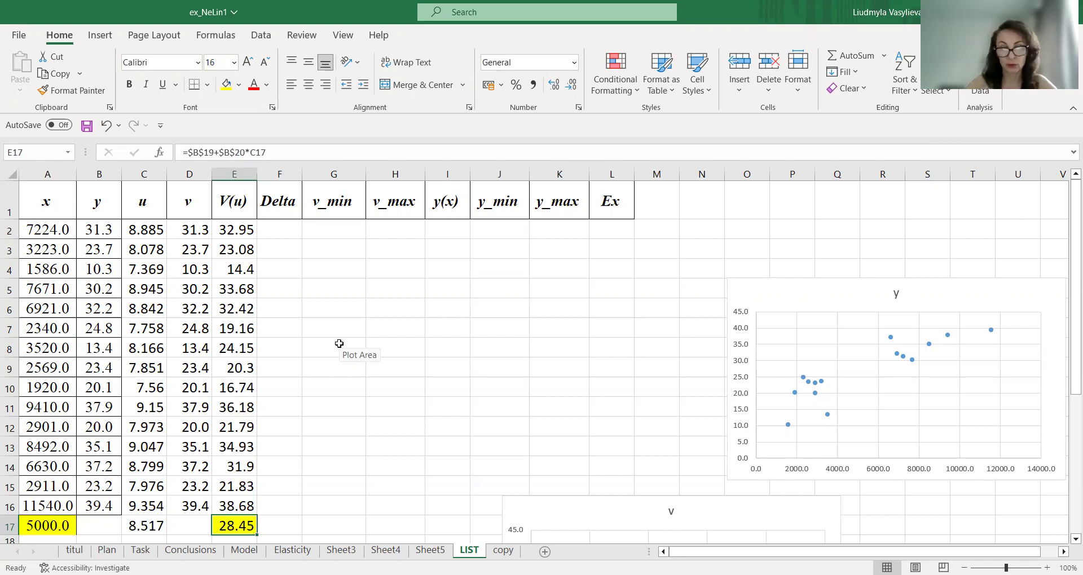
# Drag the prediction-interval equation object up beside the data table around rows 10–12
pyautogui.scroll(-2, 339, 345)
pyautogui.scroll(-1, 339, 345)
pyautogui.scroll(-2, 339, 344)
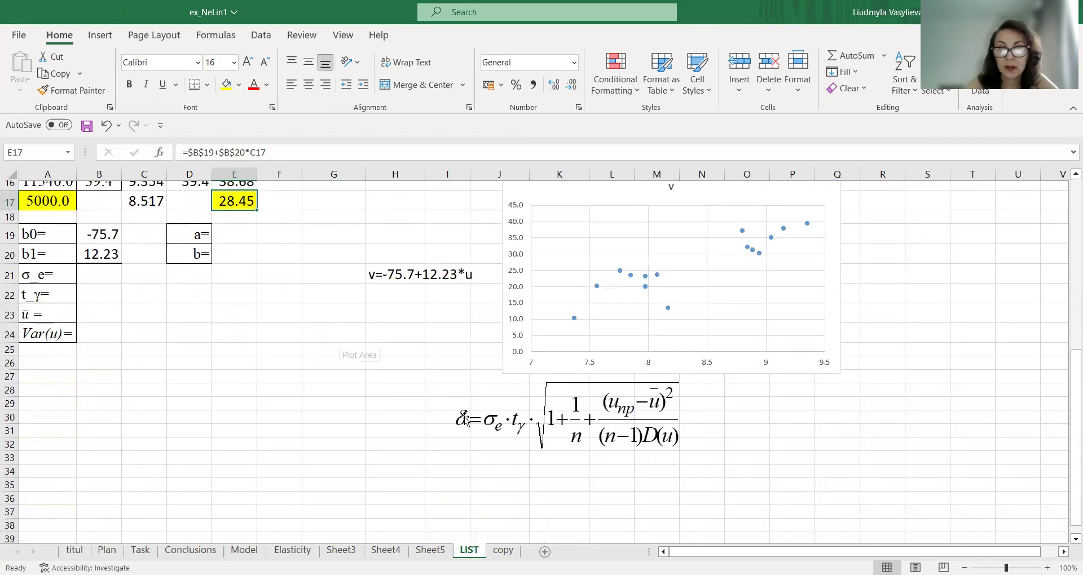
pyautogui.moveTo(499, 431); pyautogui.dragTo(387, 227)
pyautogui.scroll(3, 387, 227)
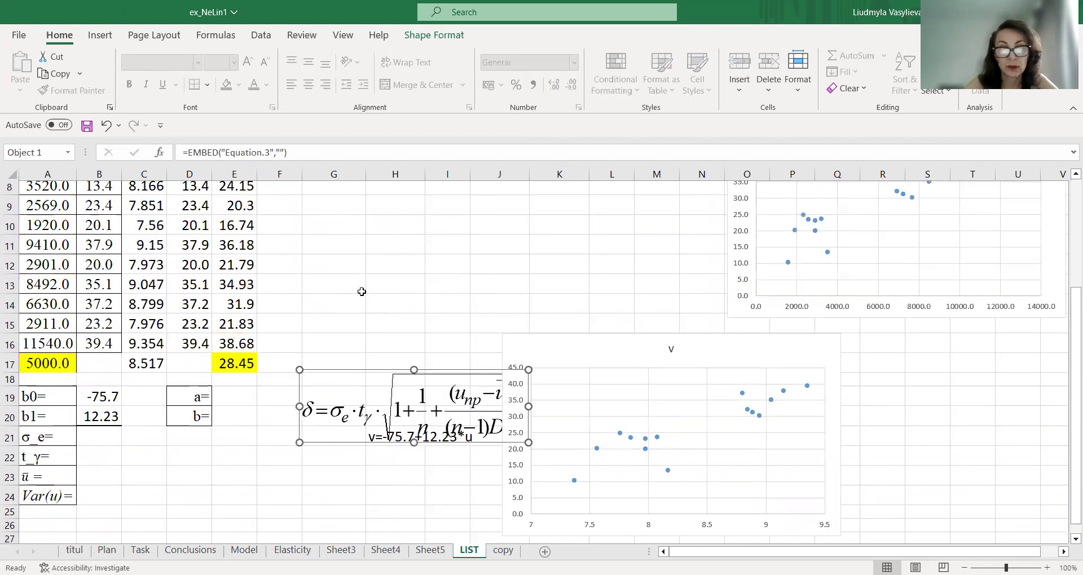
pyautogui.moveTo(387, 389); pyautogui.dragTo(374, 250)
pyautogui.scroll(3, 375, 249)
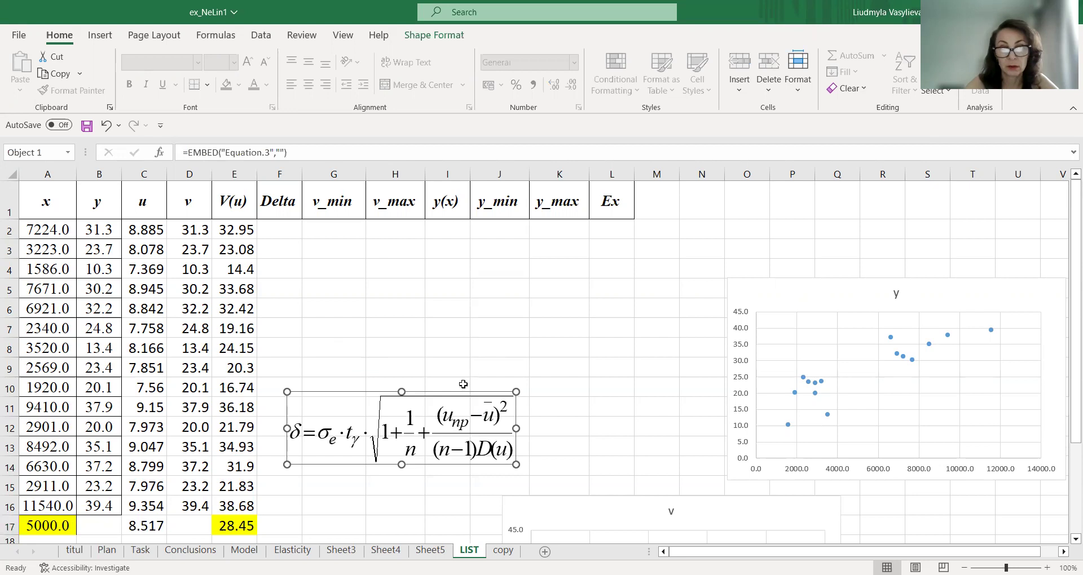
pyautogui.moveTo(401, 411); pyautogui.dragTo(504, 385)
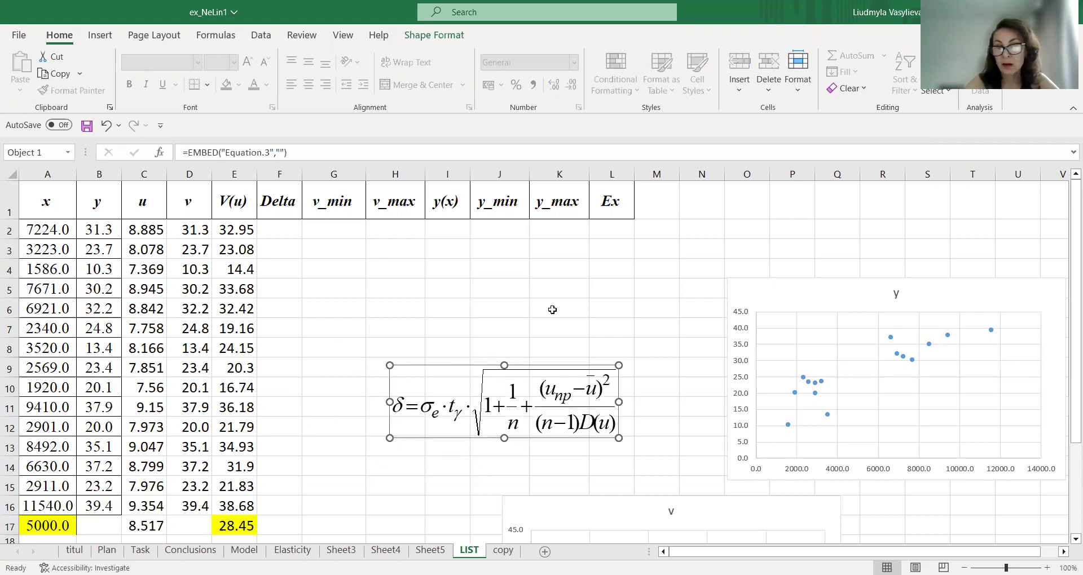
pyautogui.click(550, 310)
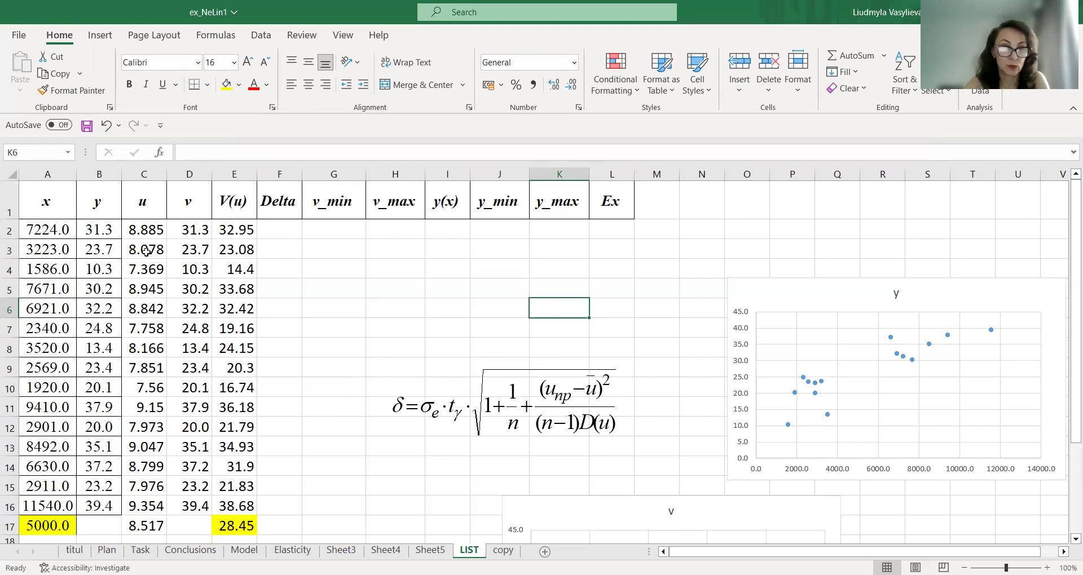
pyautogui.click(154, 527)
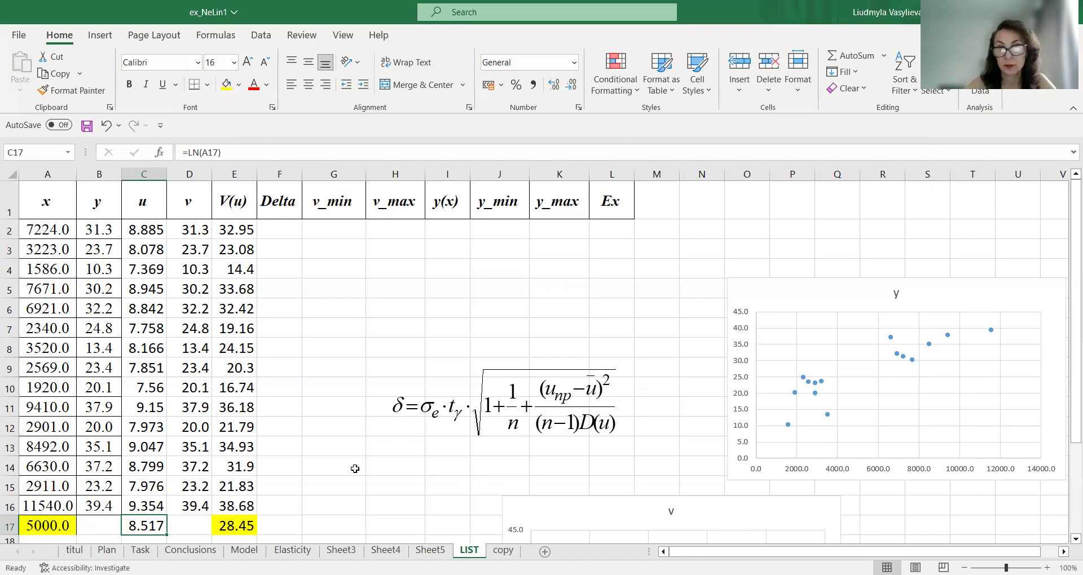
# Run Descriptive Statistics on C1:D16 with Labels in First Row and Summary statistics
pyautogui.click(261, 35)
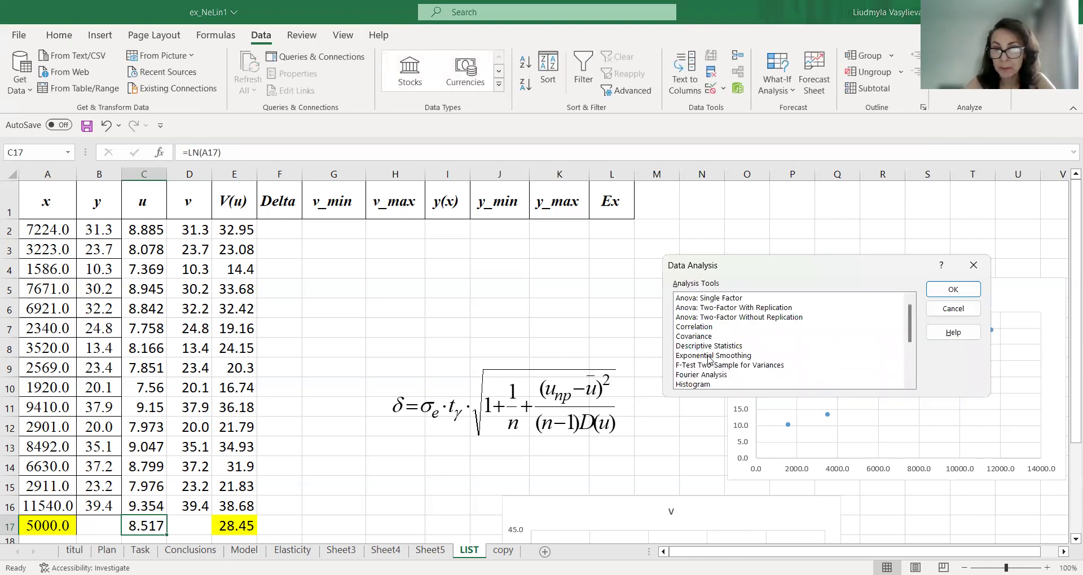
pyautogui.click(715, 347)
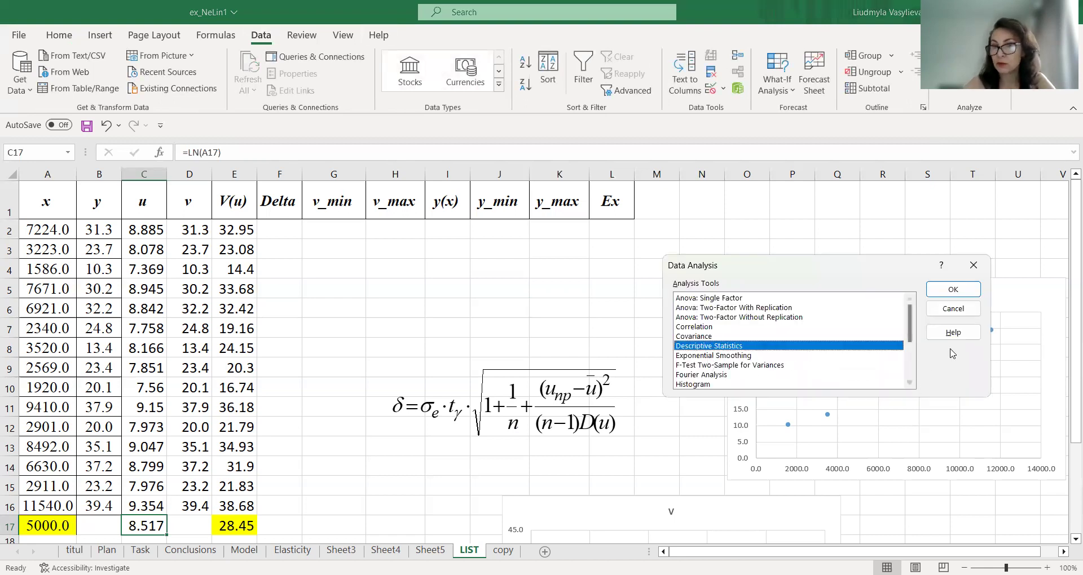
pyautogui.click(953, 289)
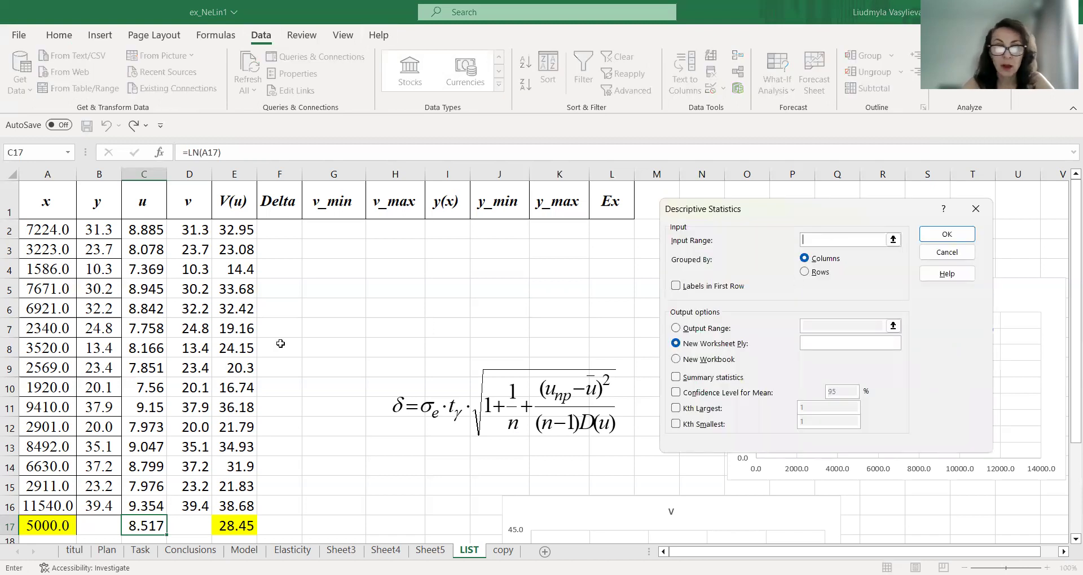
pyautogui.click(148, 199)
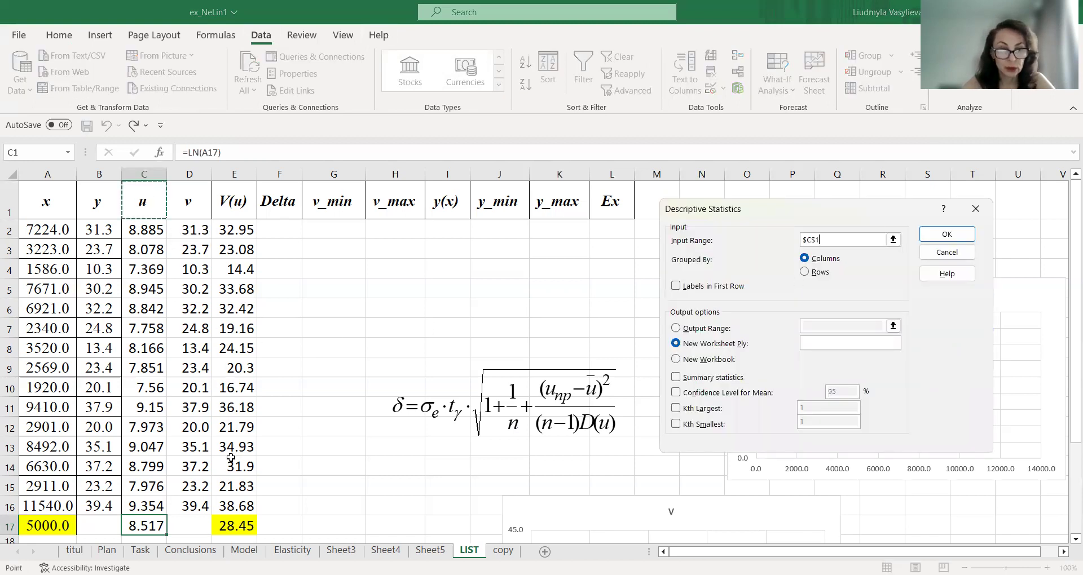
pyautogui.keyDown('shift'); pyautogui.click(199, 499); pyautogui.keyUp('shift')
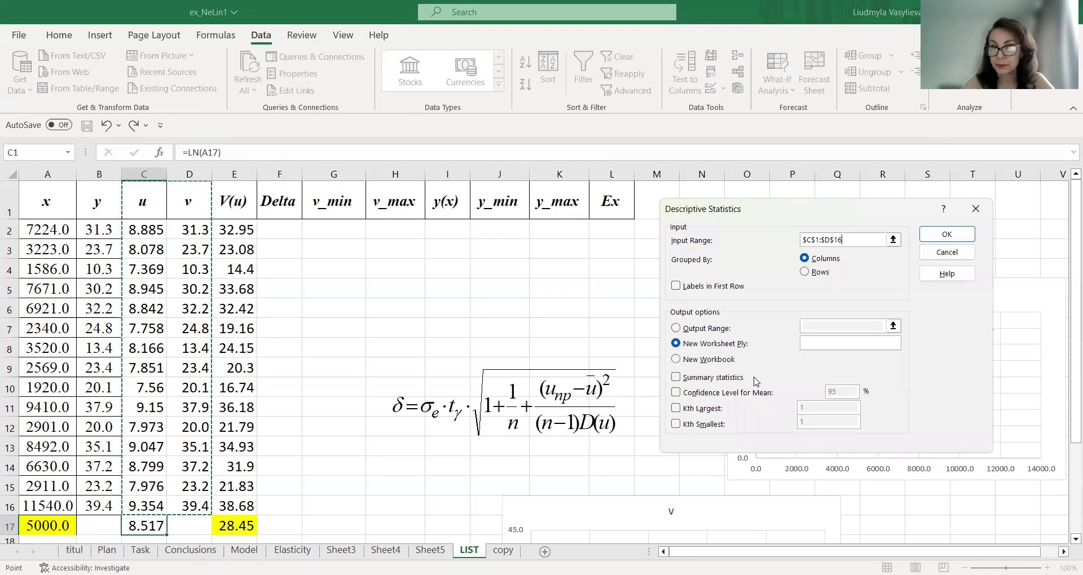
pyautogui.click(719, 286)
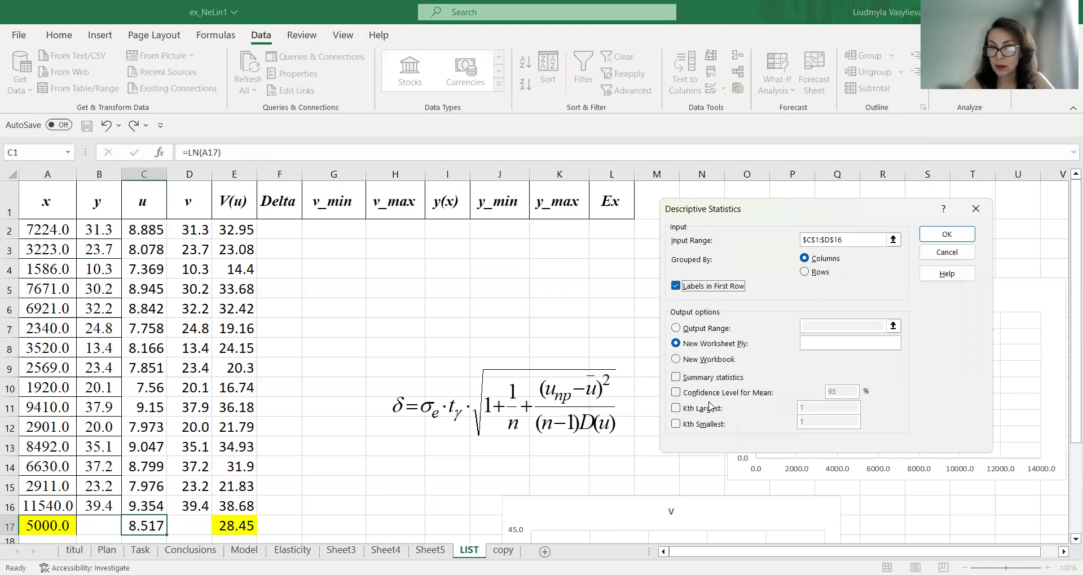
pyautogui.click(692, 379)
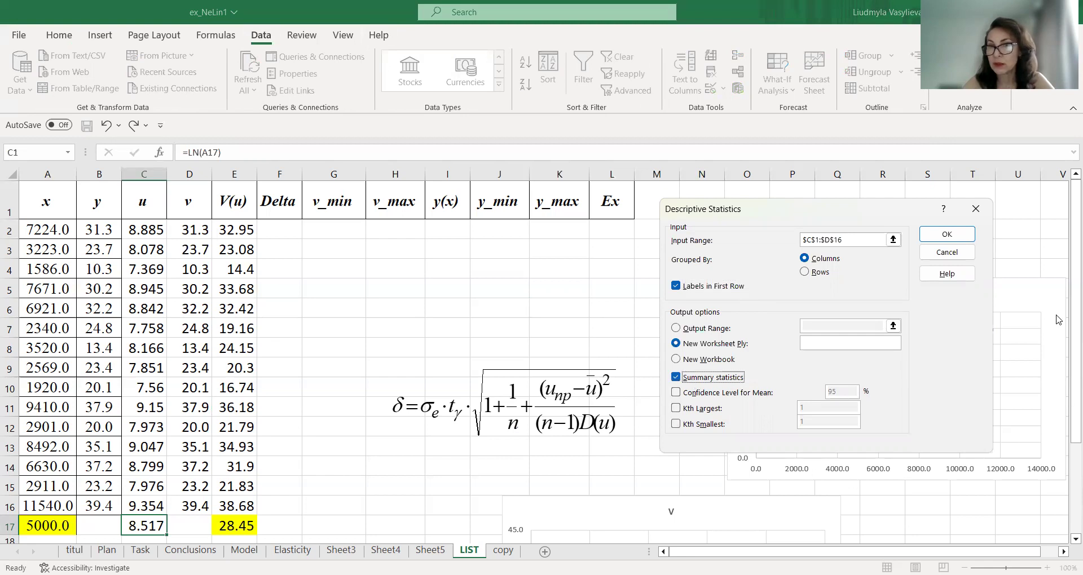
pyautogui.click(959, 237)
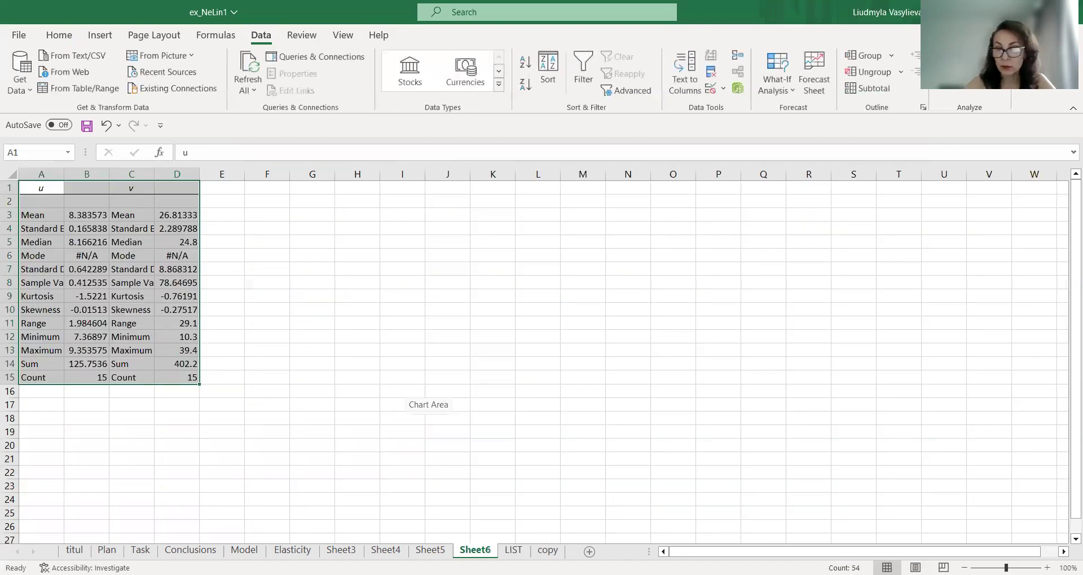
# Zoom Sheet6, autofit column A to the statistic names, and copy the u mean 8.3836 from B3
pyautogui.keyDown('ctrl'); pyautogui.scroll(3, 619, 483); pyautogui.keyUp('ctrl')
pyautogui.click(641, 452)
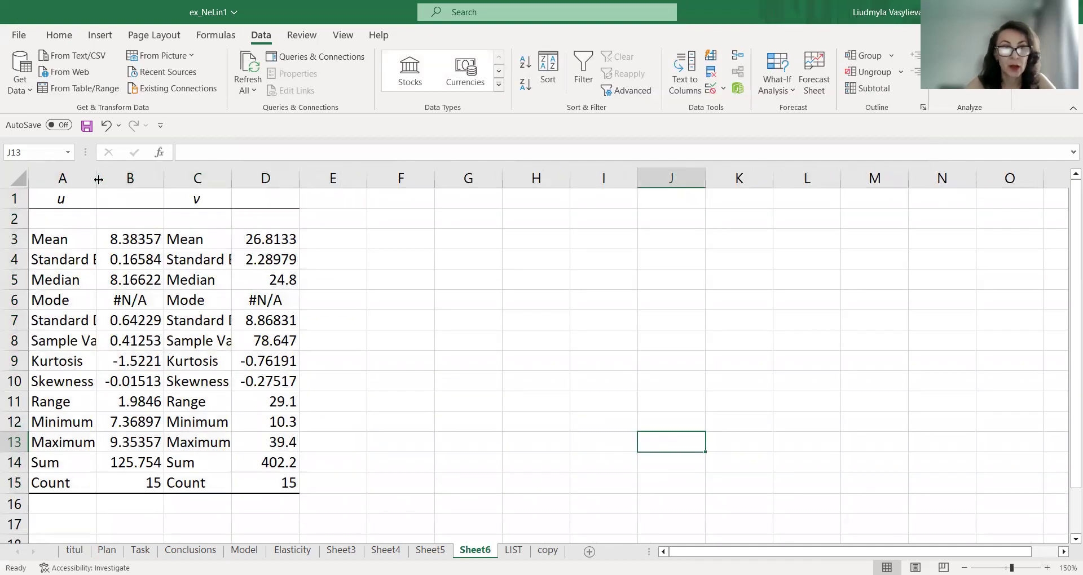
pyautogui.doubleClick(94, 175)
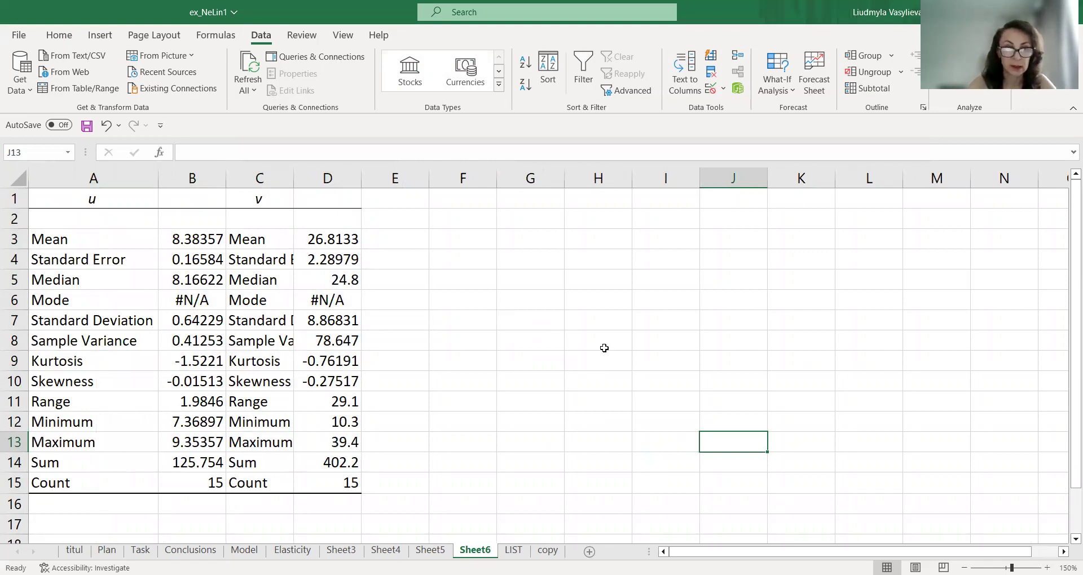
pyautogui.moveTo(53, 242); pyautogui.dragTo(172, 238)
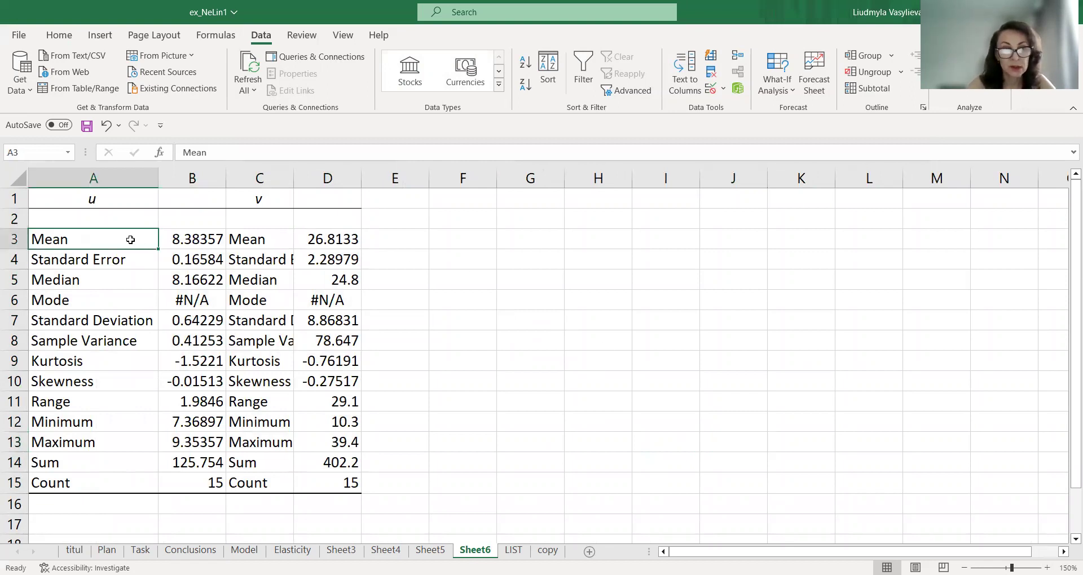
pyautogui.click(172, 238)
pyautogui.hotkey('ctrl', 'c')
# Paste the mean ū 8.384 into cell B23 on the LIST sheet
pyautogui.click(513, 551)
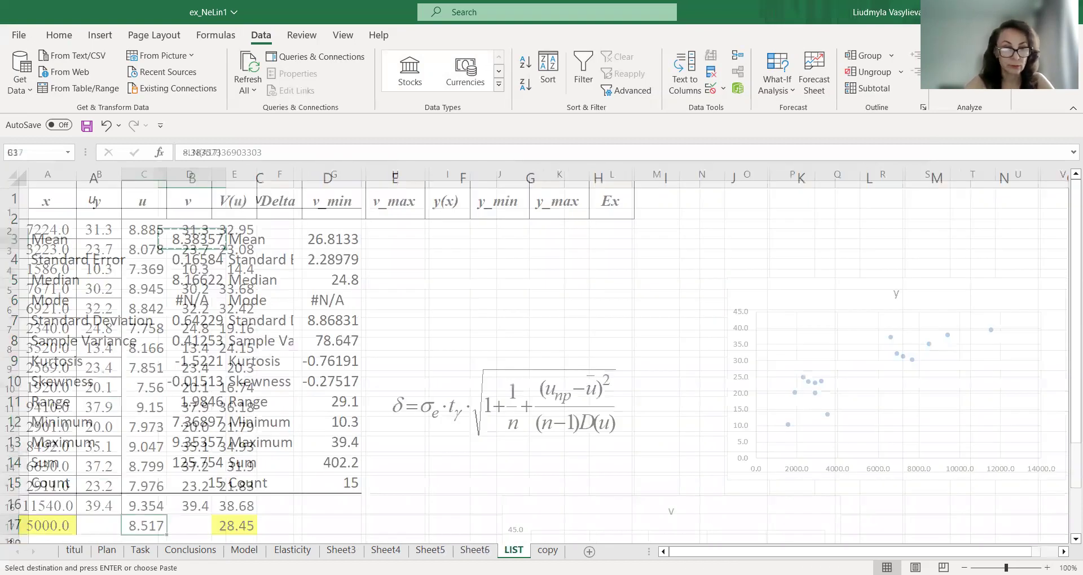
pyautogui.scroll(-2, 107, 516)
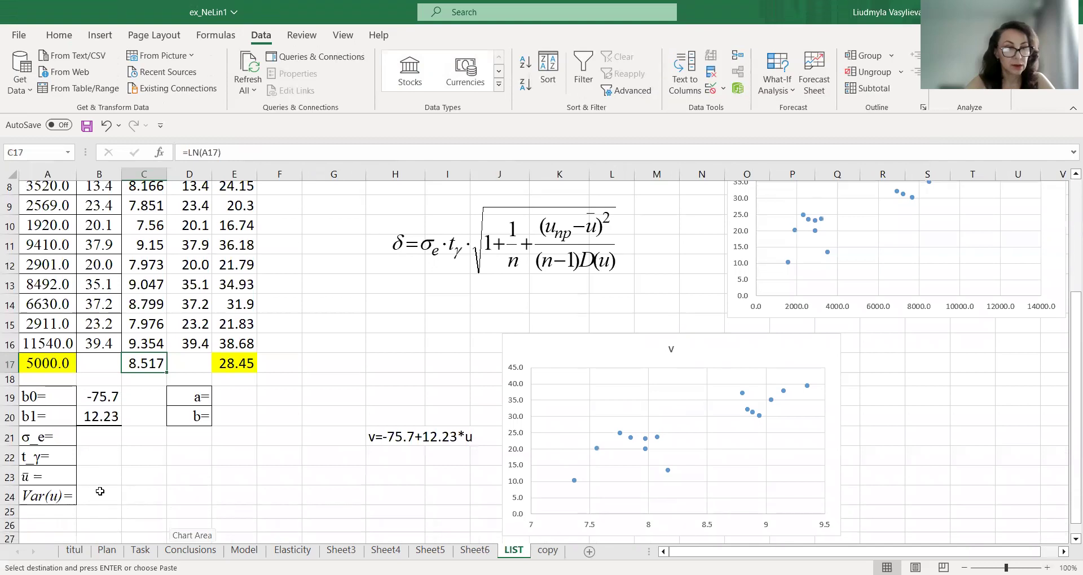
pyautogui.click(99, 475)
pyautogui.hotkey('ctrl', 'v')
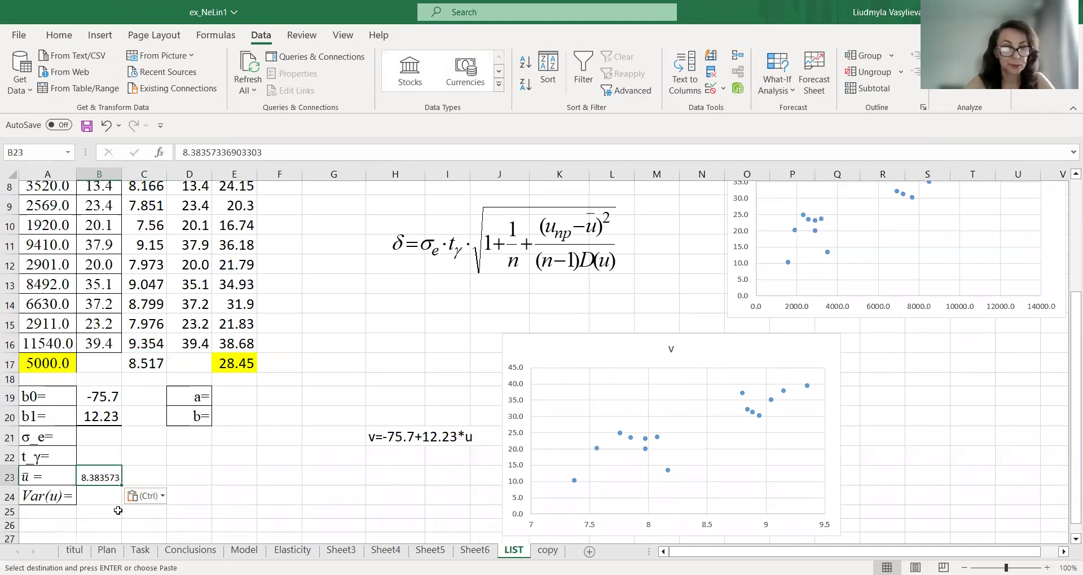
# Copy the sample variance 0.413 from Sheet6 B8 into B24 as Var(u)
pyautogui.click(475, 550)
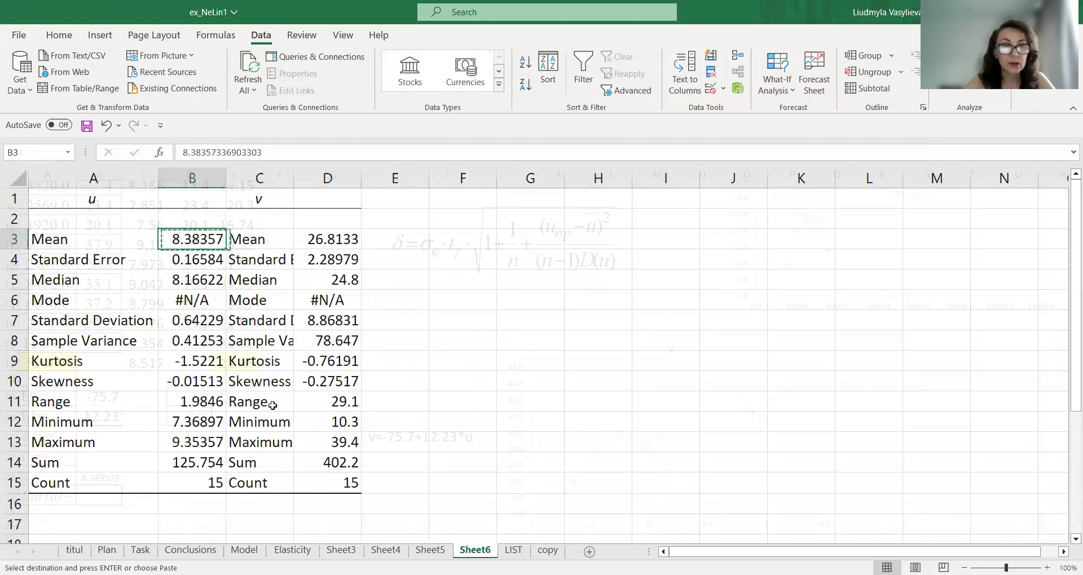
pyautogui.click(104, 342)
pyautogui.click(187, 341)
pyautogui.hotkey('ctrl', 'c')
pyautogui.click(508, 551)
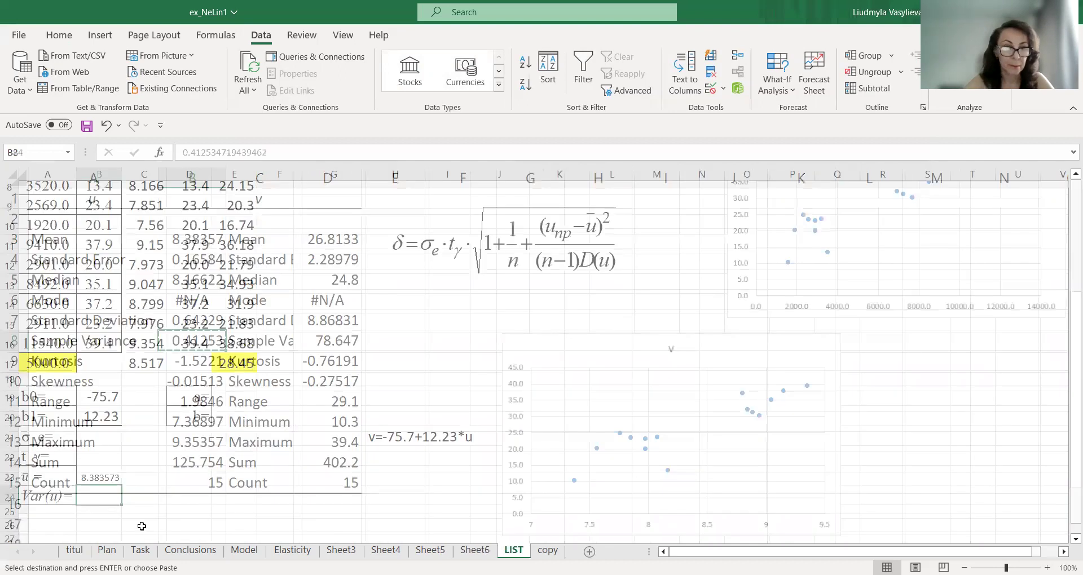
pyautogui.click(107, 496)
pyautogui.hotkey('ctrl', 'v')
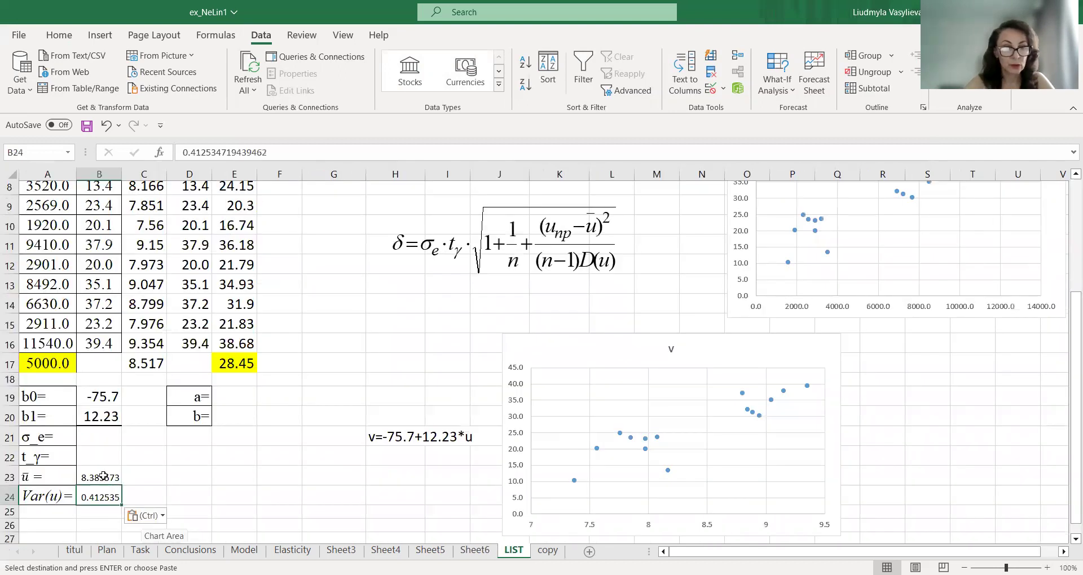
# Set cells B21:B24 to 16-point font, then return to Sheet5's regression output
pyautogui.moveTo(103, 435); pyautogui.dragTo(103, 497)
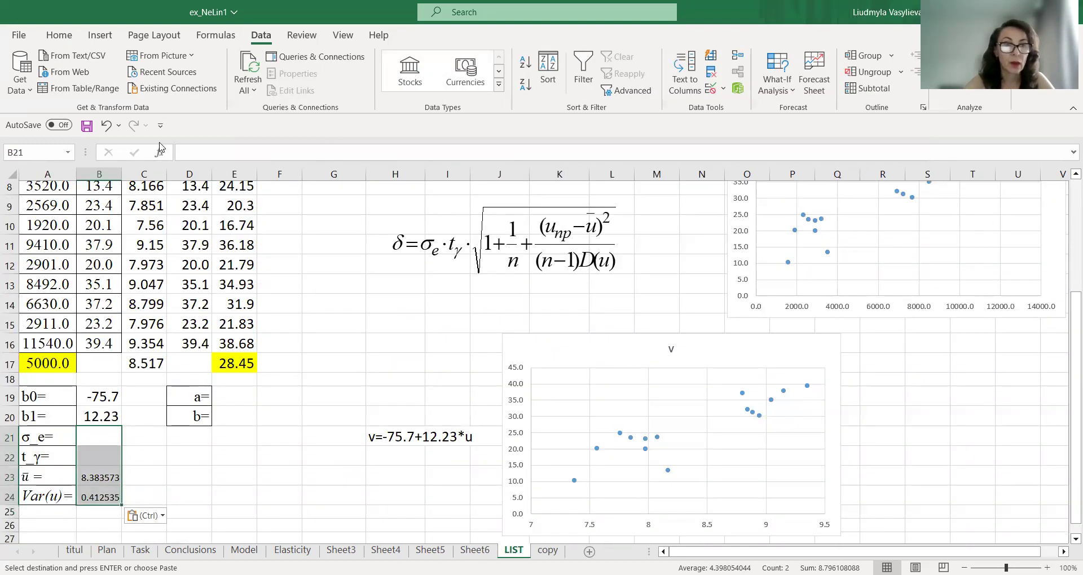
pyautogui.click(59, 35)
pyautogui.click(218, 63)
pyautogui.write('16')
pyautogui.press('Return')
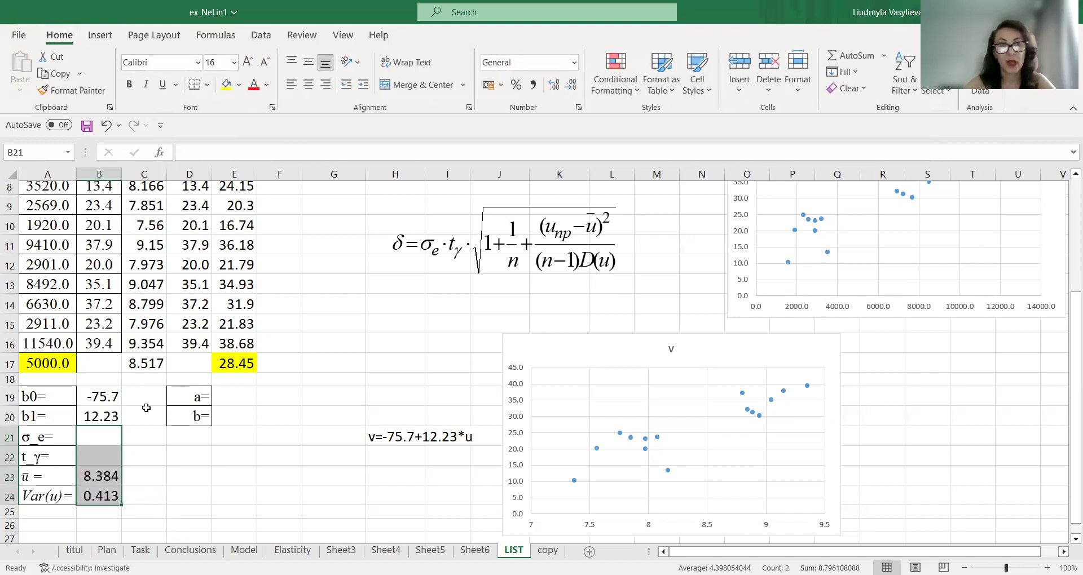
pyautogui.click(98, 437)
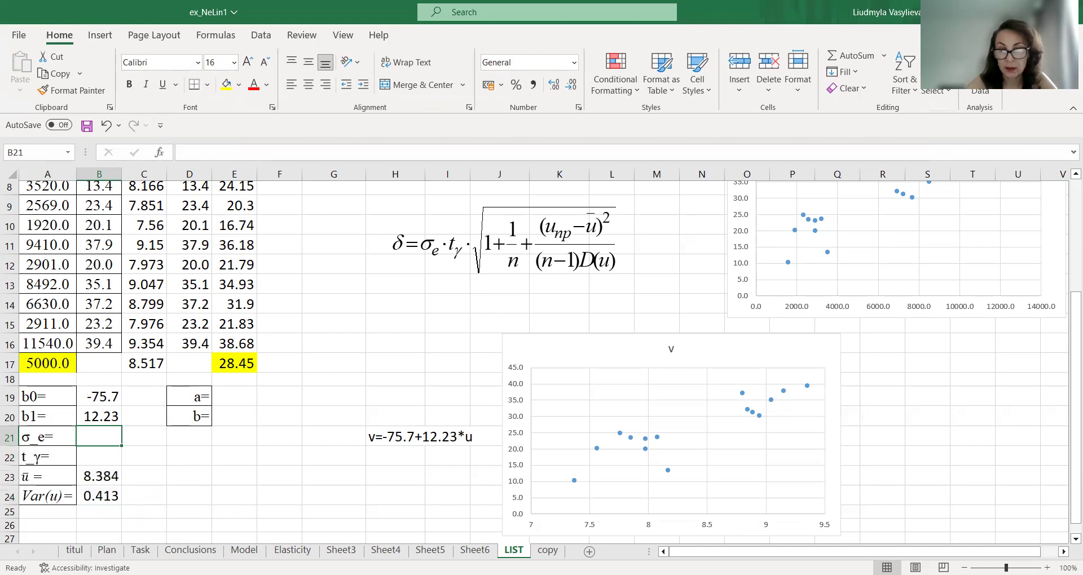
pyautogui.click(431, 550)
# Copy the standard error 4.271 from Sheet5 B7 into LIST B21 at 16-point size
pyautogui.scroll(1, 264, 321)
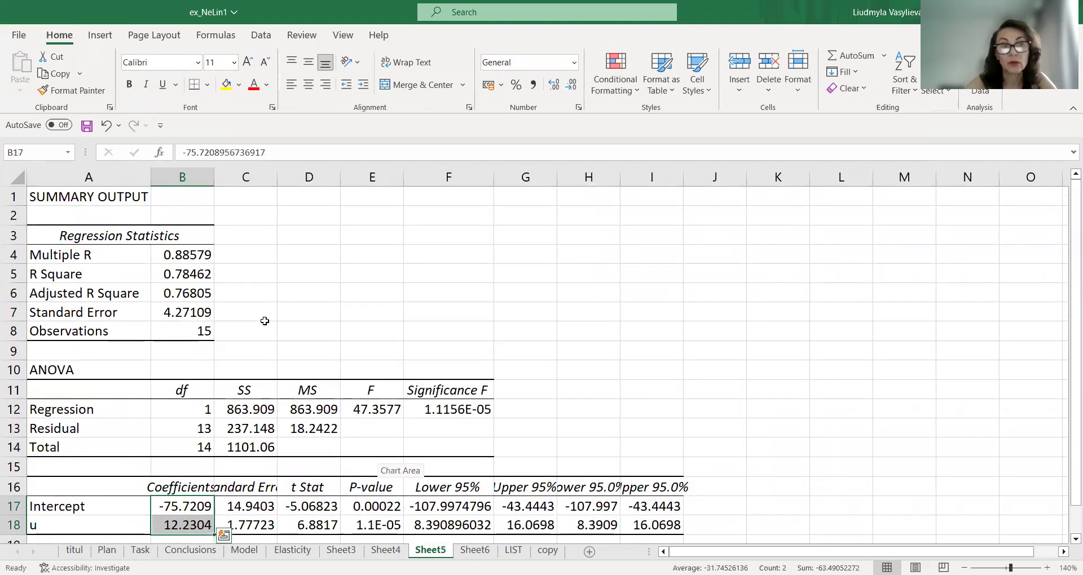
pyautogui.click(182, 312)
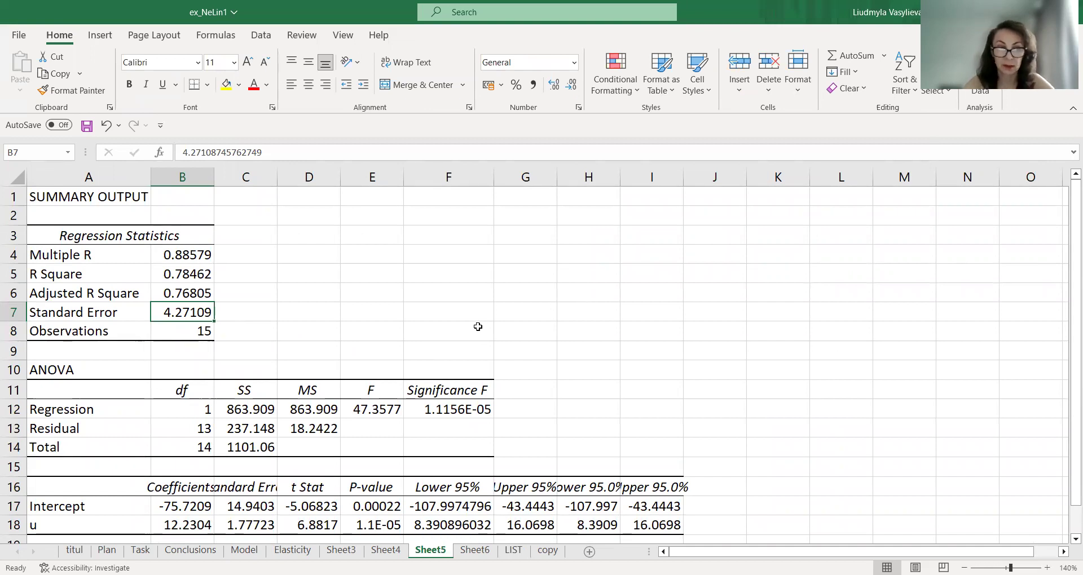
pyautogui.hotkey('ctrl', 'c')
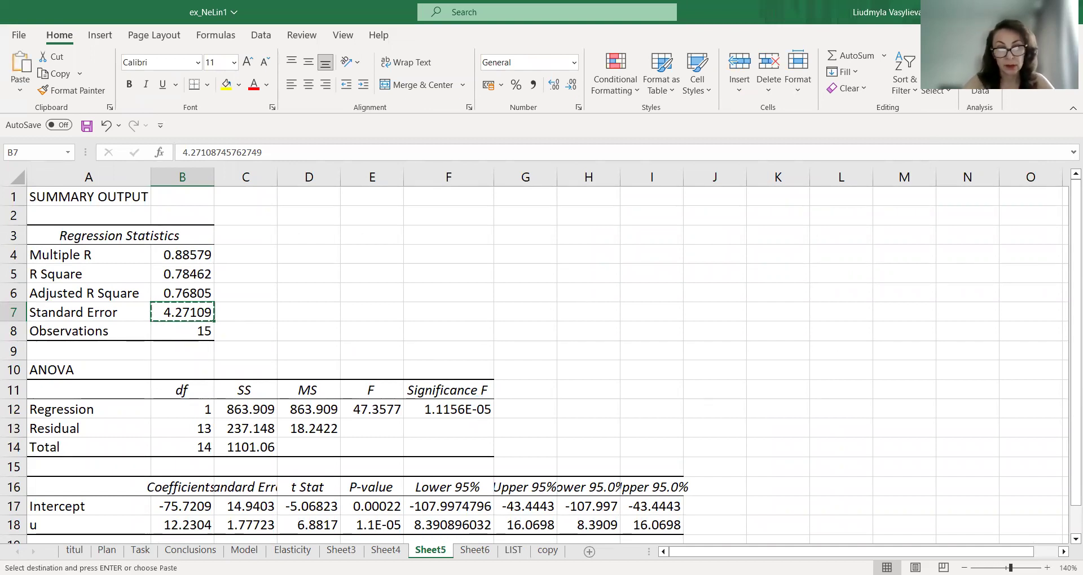
pyautogui.hotkey('ctrl', 'pagedown')
pyautogui.hotkey('ctrl', 'pagedown')
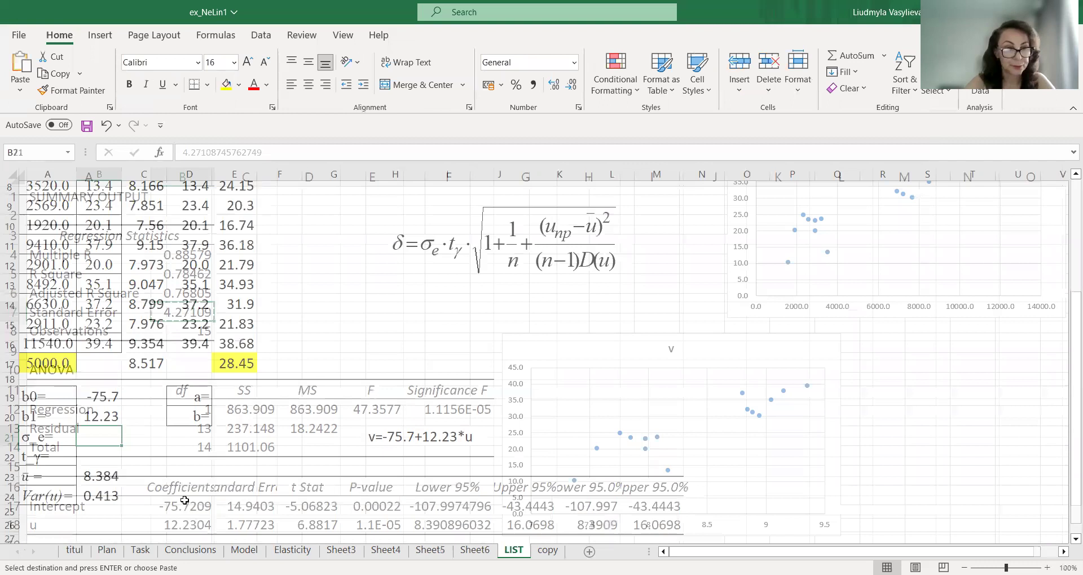
pyautogui.hotkey('ctrl', 'v')
pyautogui.click(113, 458)
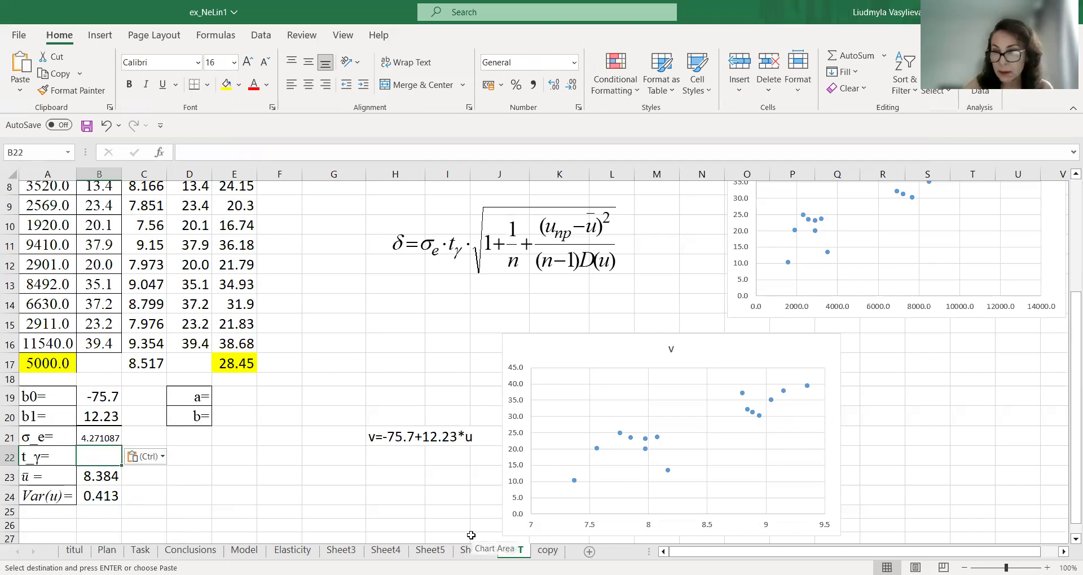
pyautogui.click(85, 439)
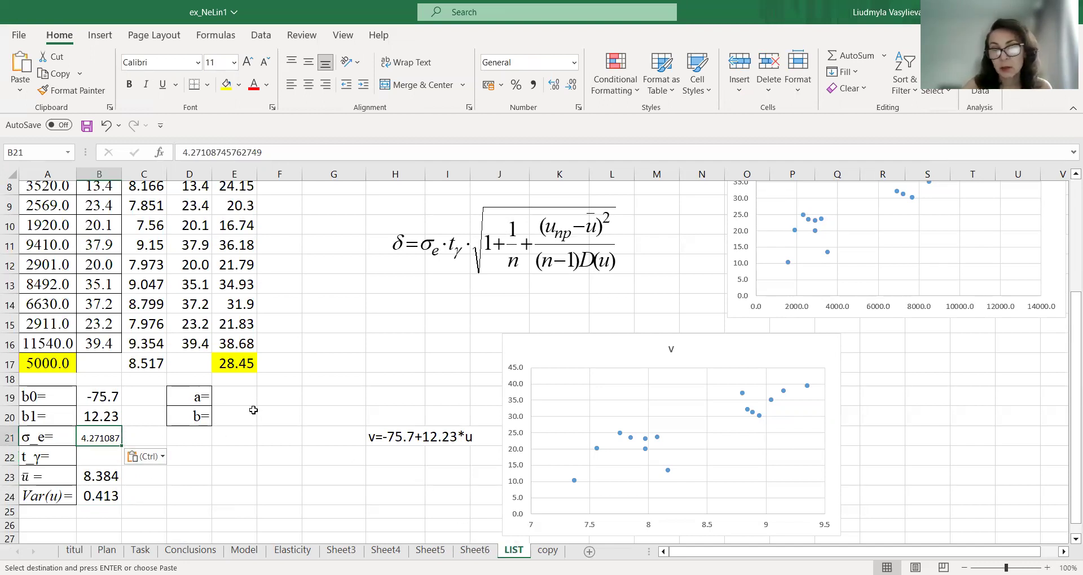
pyautogui.click(226, 65)
pyautogui.write('16')
pyautogui.press('Return')
pyautogui.press('Return')
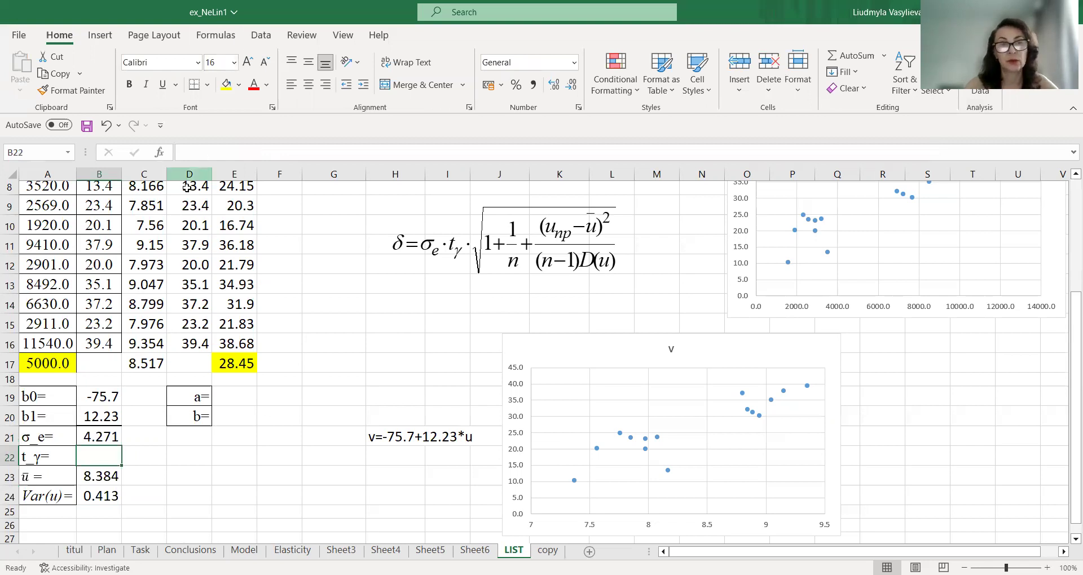
# Compute t_γ in B22 with =T.INV.2T(0.05,13), giving 2.16
pyautogui.click(161, 152)
pyautogui.click(705, 310)
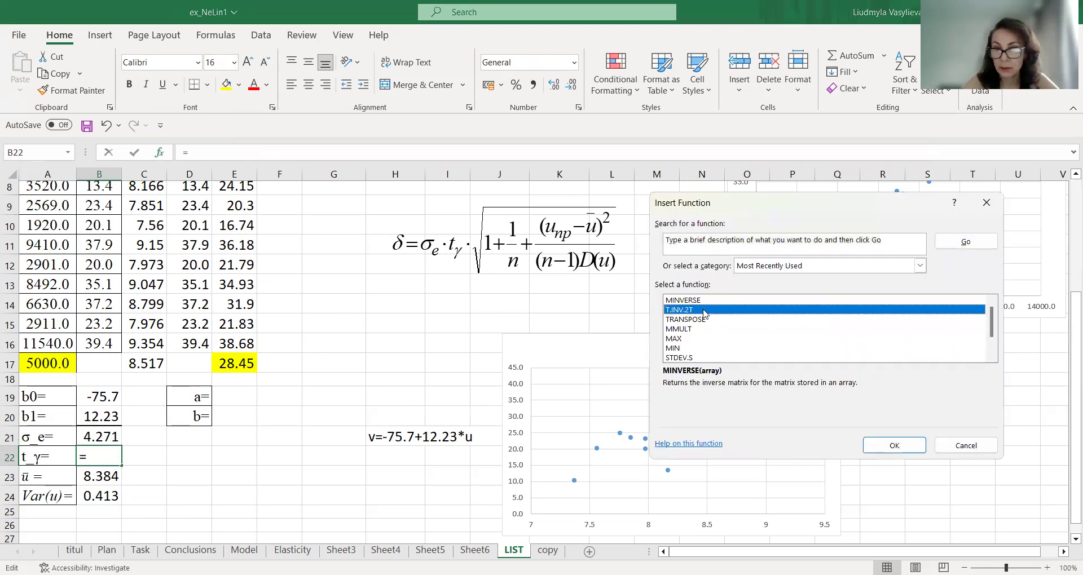
pyautogui.click(894, 452)
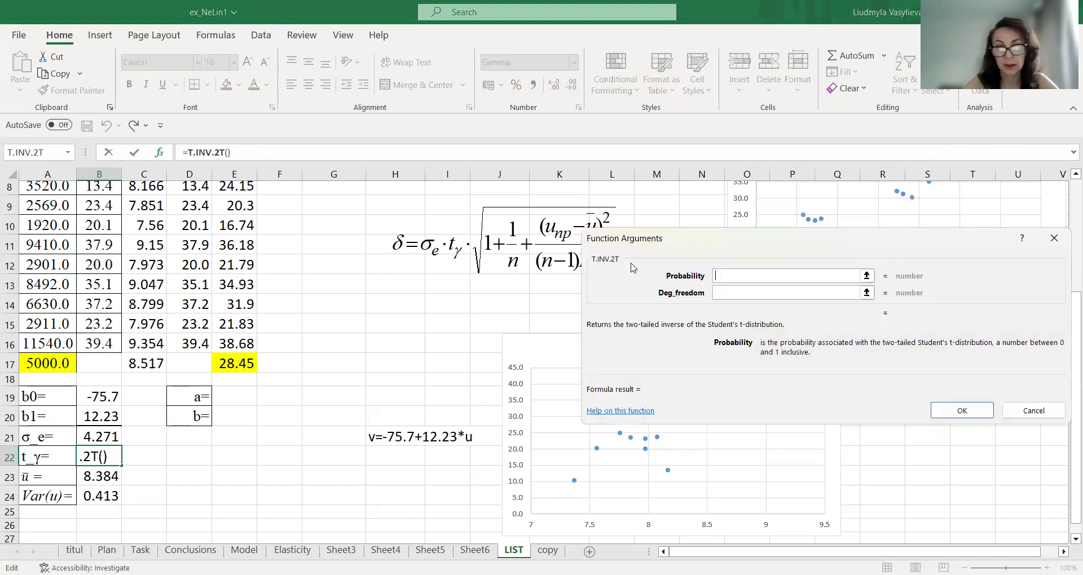
pyautogui.moveTo(632, 266); pyautogui.dragTo(387, 291)
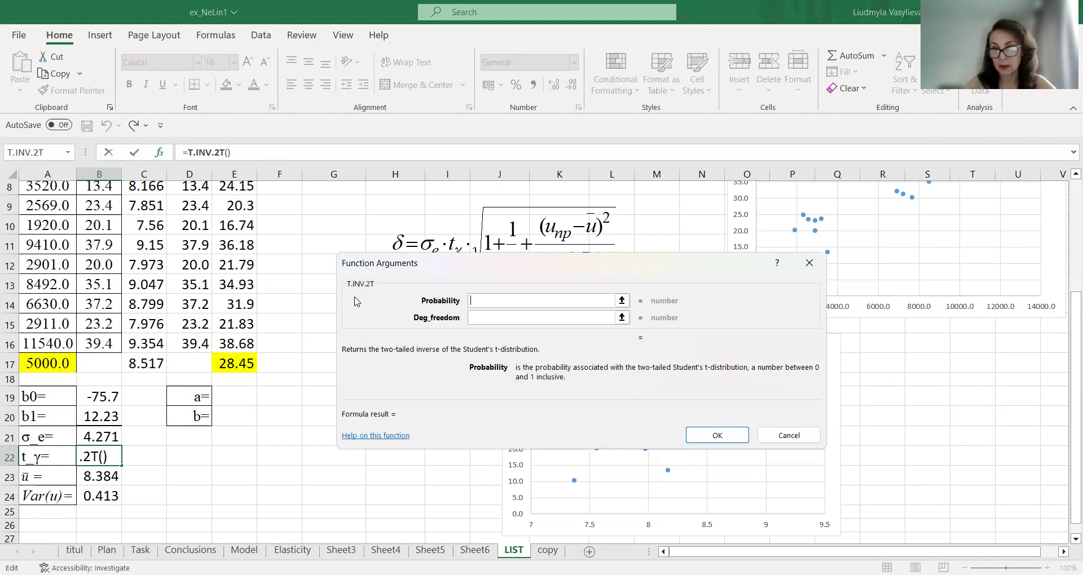
pyautogui.write('0.05')
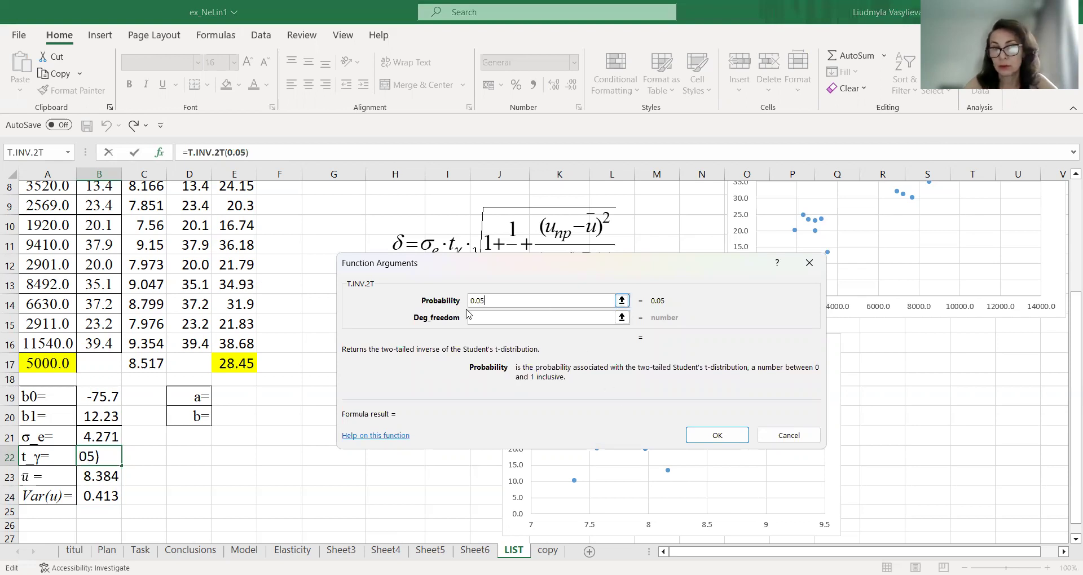
pyautogui.click(501, 319)
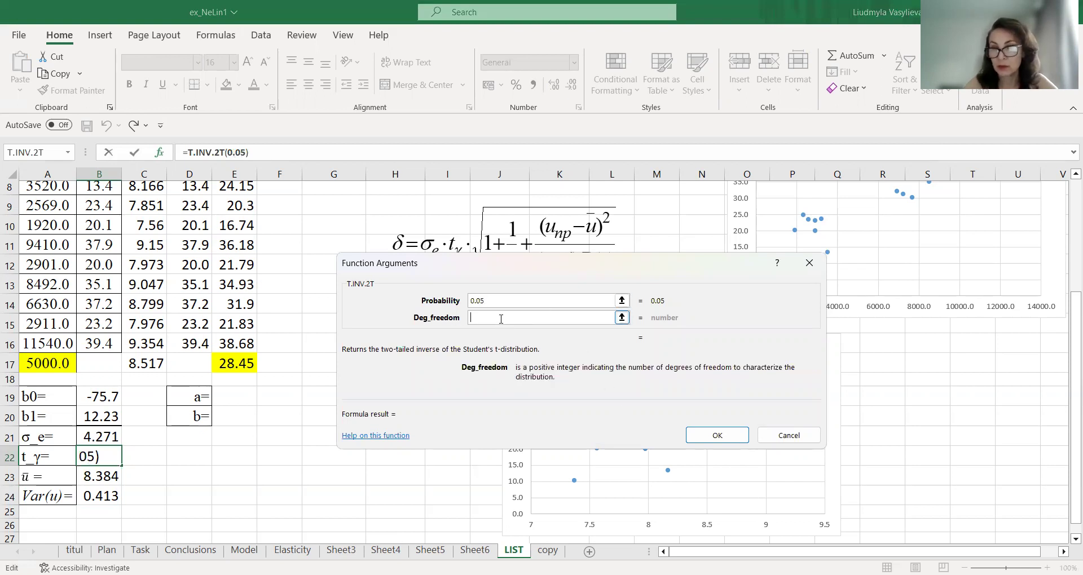
pyautogui.write('13')
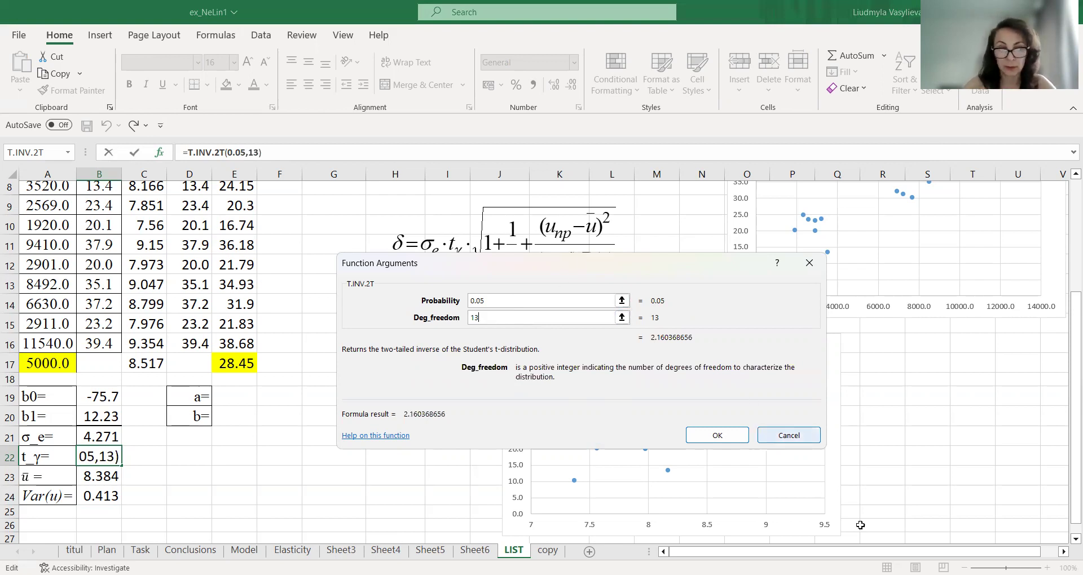
pyautogui.click(726, 441)
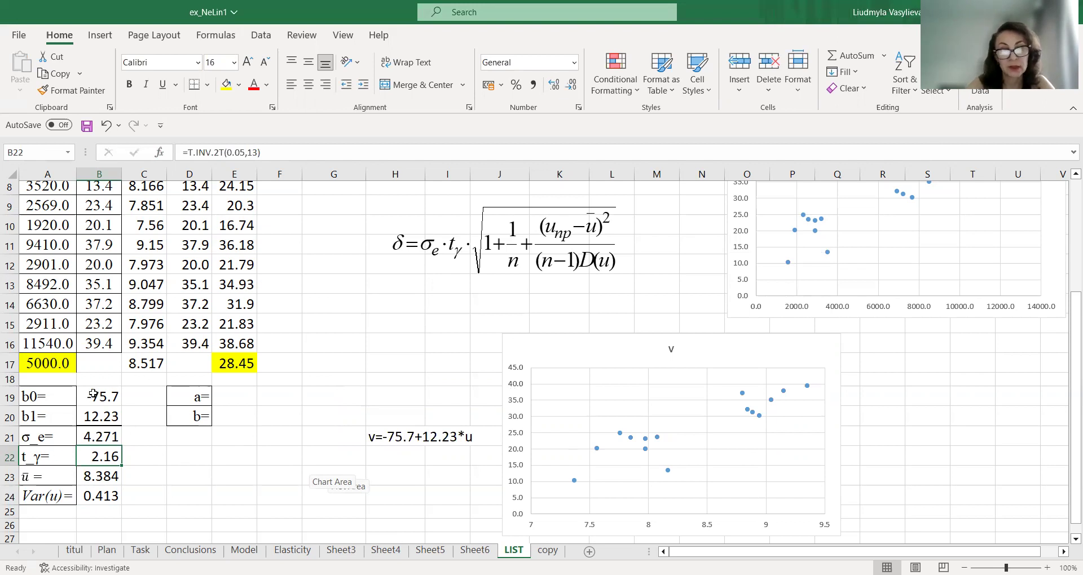
# Move the δ equation image up to rows 7–9
pyautogui.scroll(1, 344, 434)
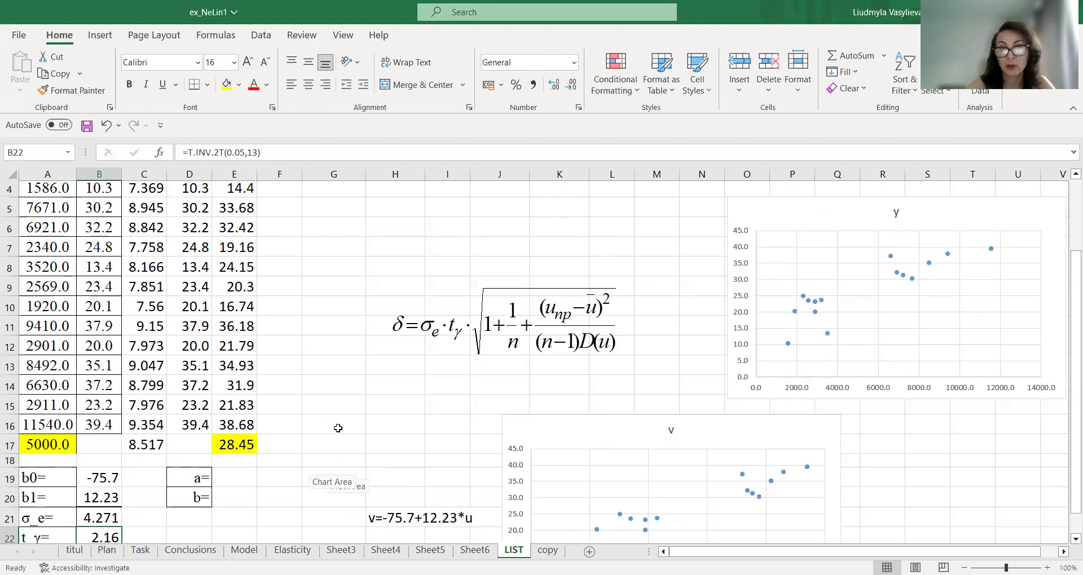
pyautogui.scroll(1, 338, 426)
pyautogui.moveTo(512, 415); pyautogui.dragTo(514, 368)
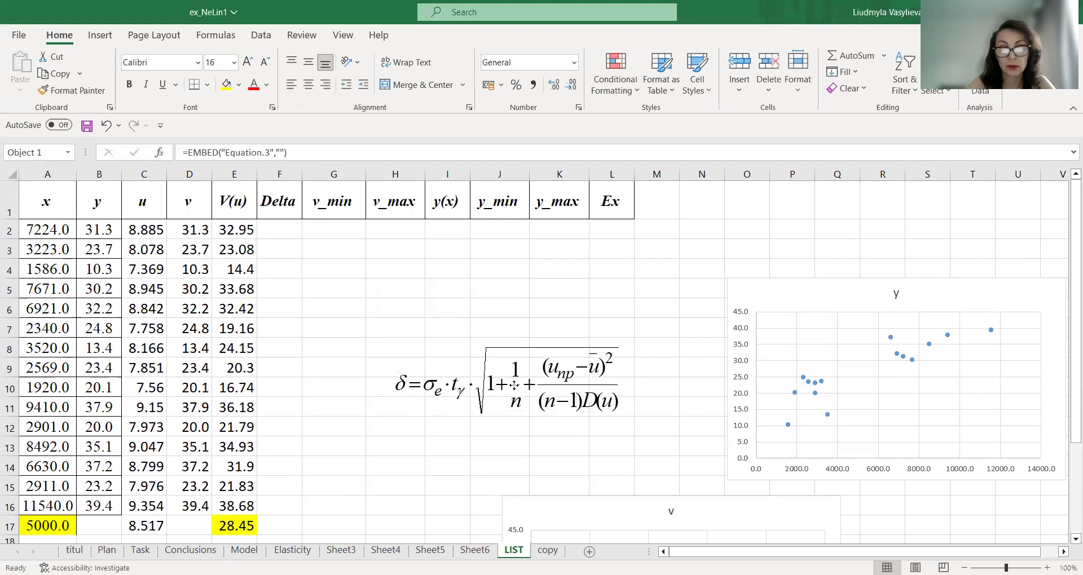
pyautogui.click(278, 227)
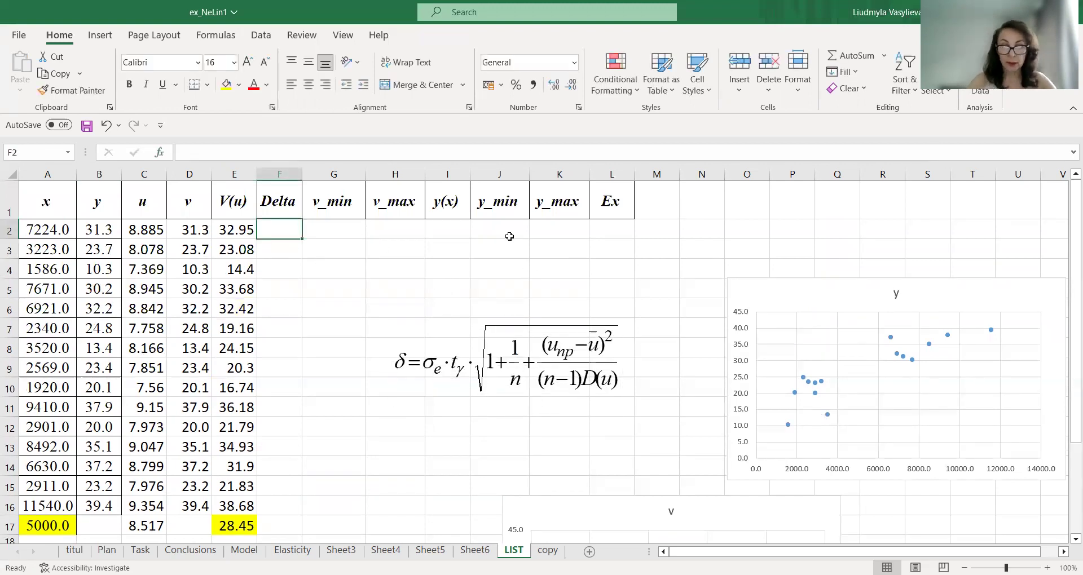
# Begin the Delta formula in F2 as =$B$21*$B$22*sqrt(1+1/15+((
pyautogui.write('=')
pyautogui.scroll(-2, 501, 274)
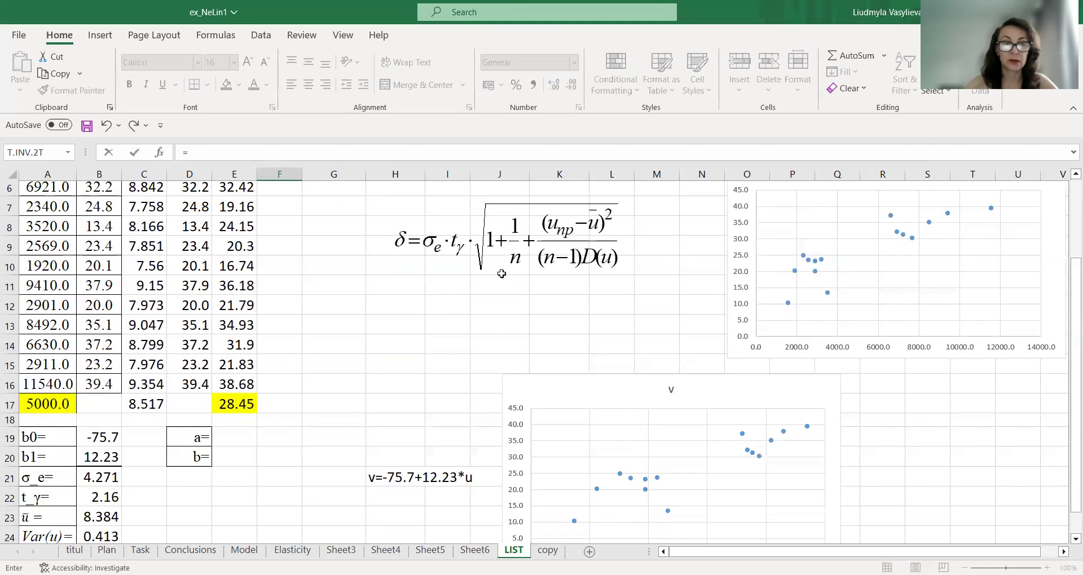
pyautogui.click(96, 474)
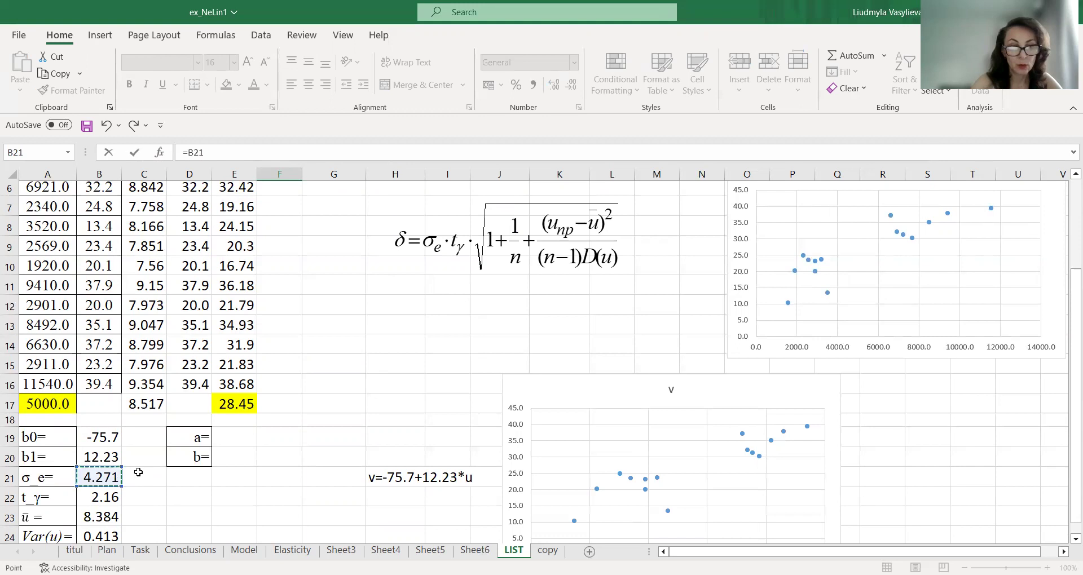
pyautogui.press('F4')
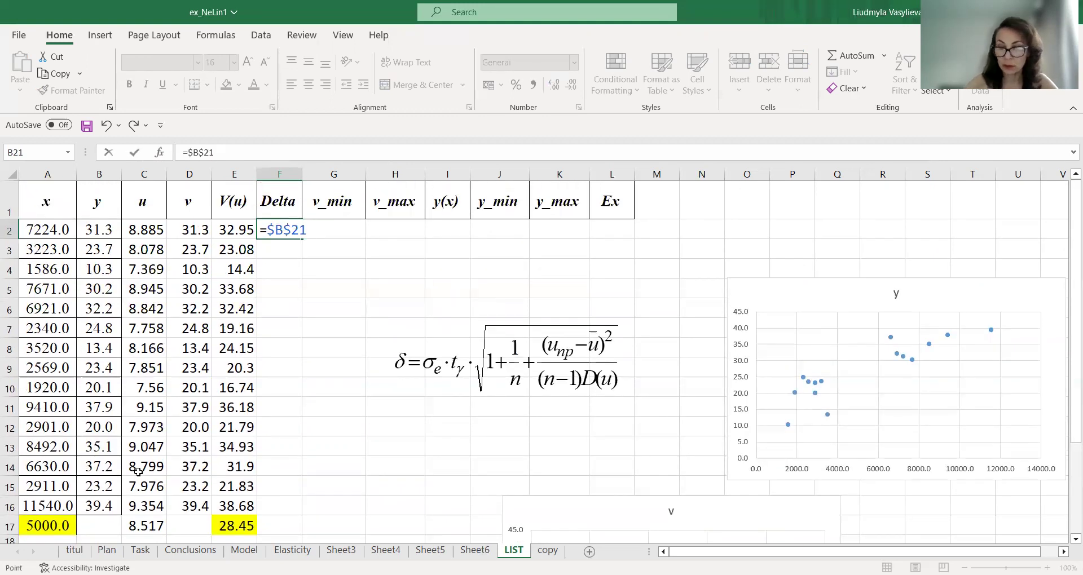
pyautogui.write('*')
pyautogui.scroll(-1, 139, 472)
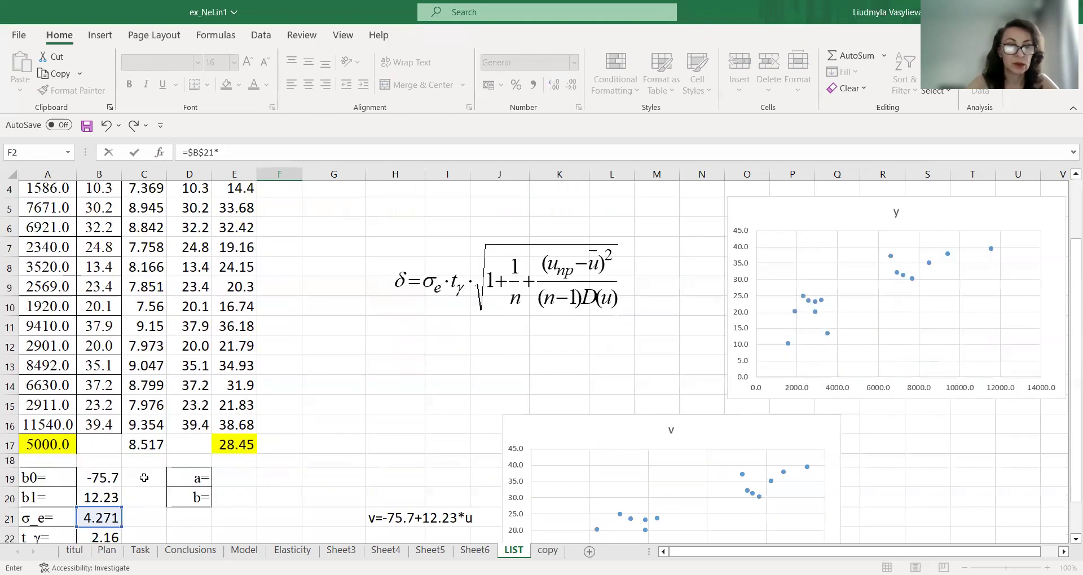
pyautogui.click(89, 536)
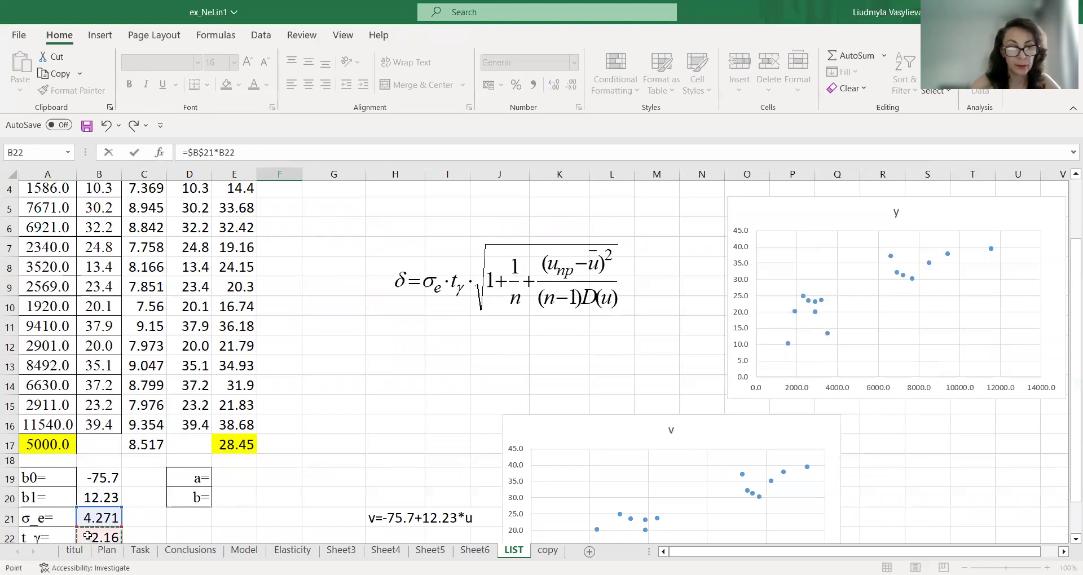
pyautogui.press('F4')
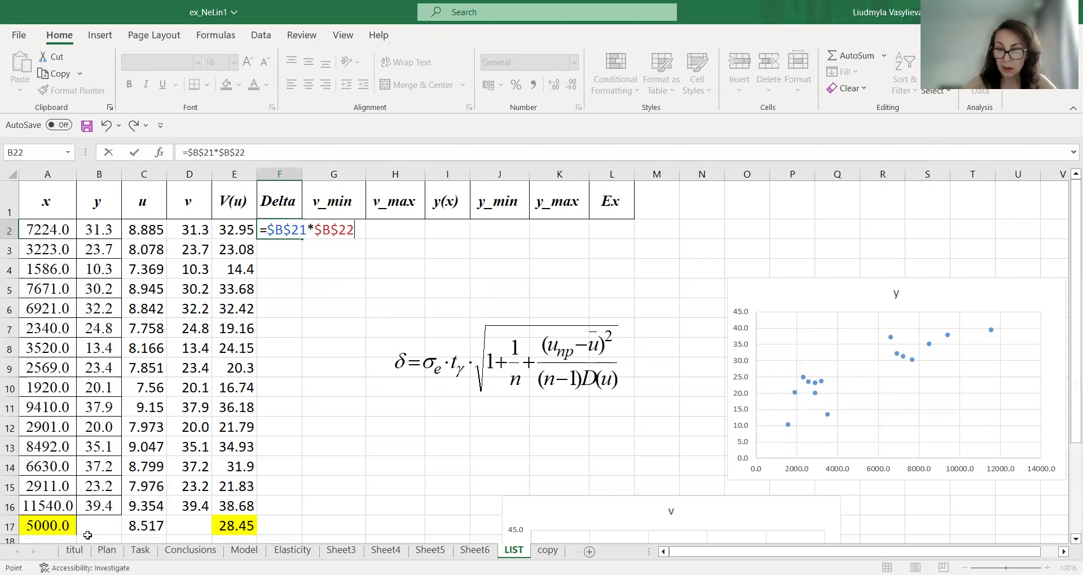
pyautogui.write('*')
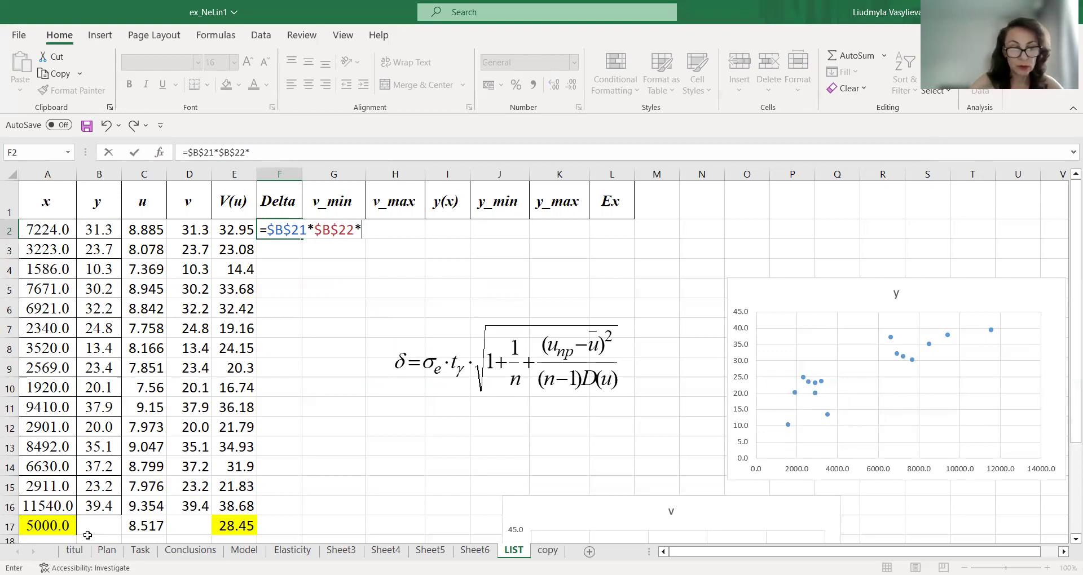
pyautogui.write('sqrt')
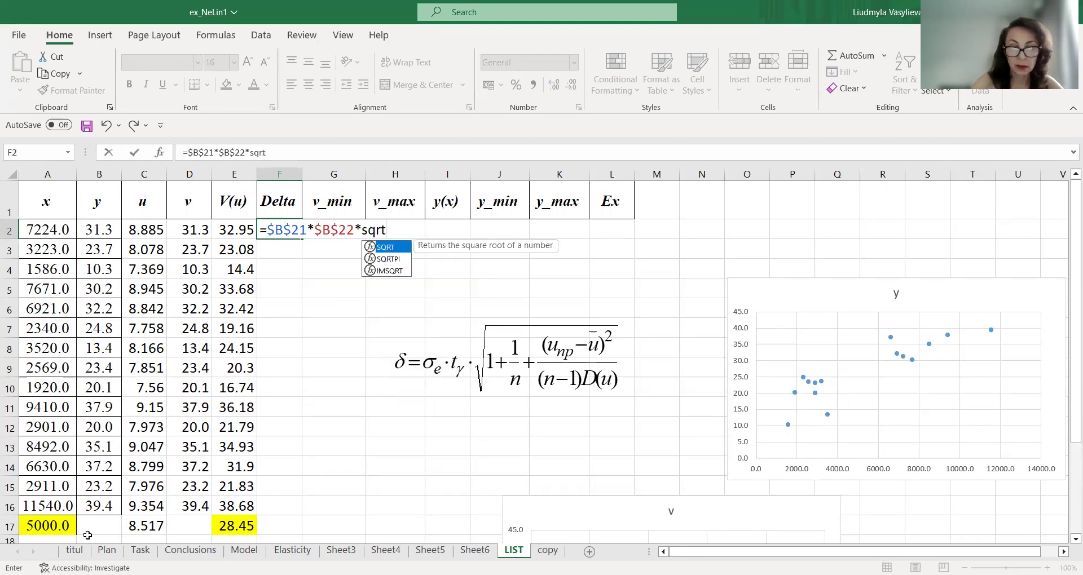
pyautogui.write('(')
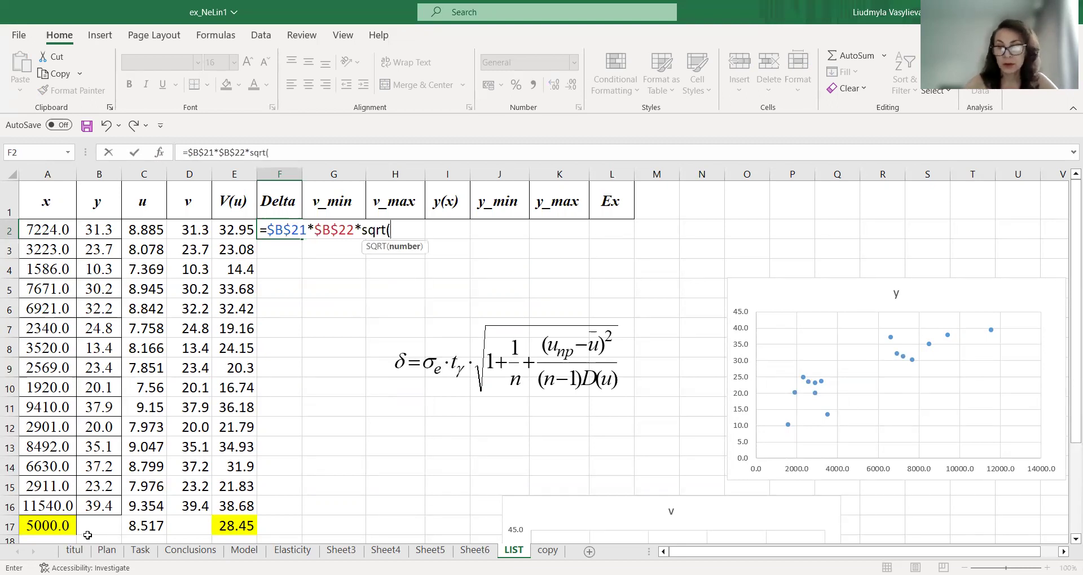
pyautogui.write('1+')
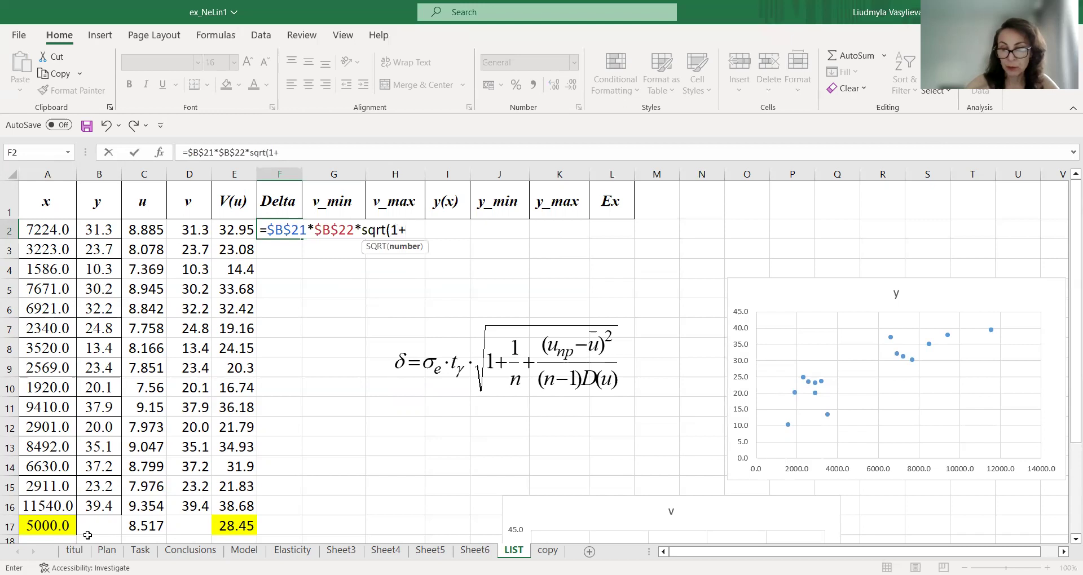
pyautogui.write('1/15')
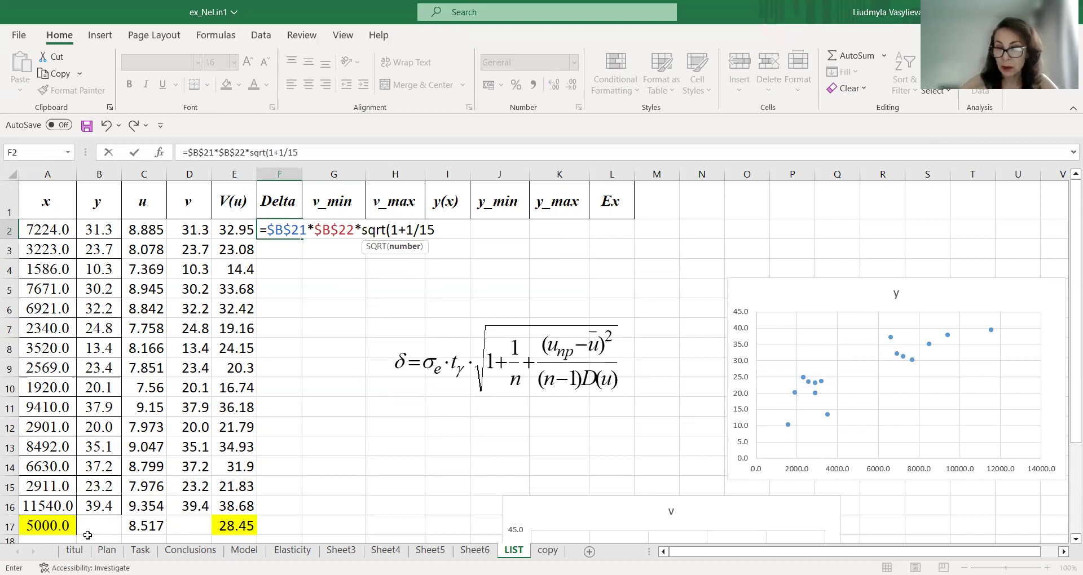
pyautogui.write('+')
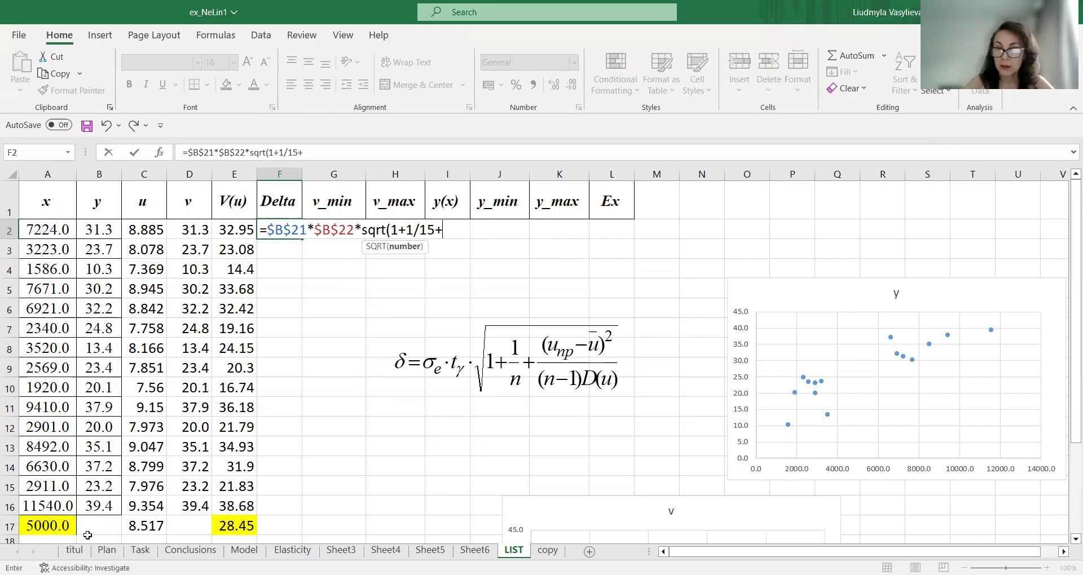
pyautogui.write('((')
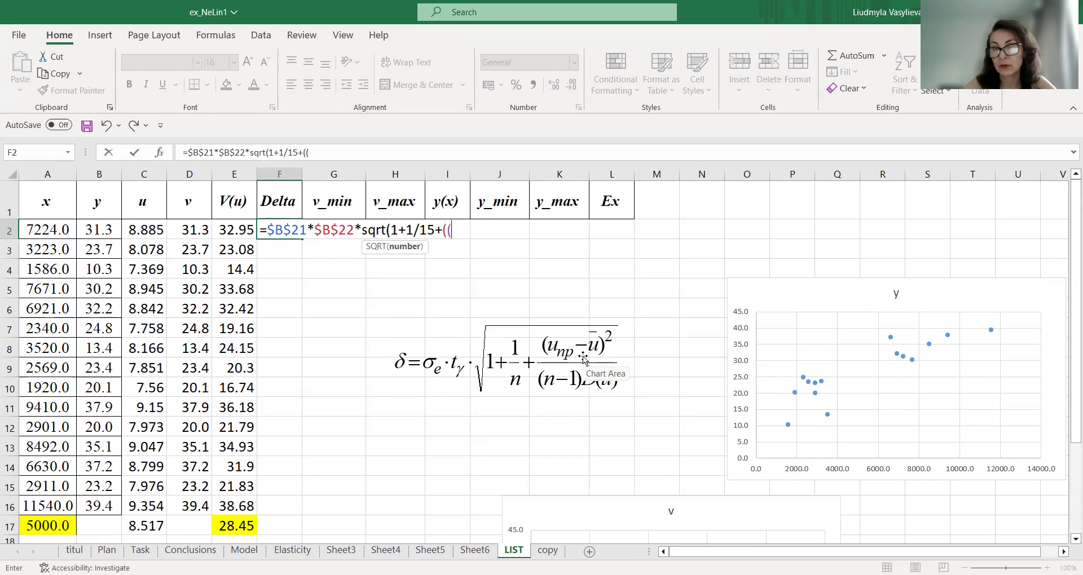
# Add the deviation term C2-$B$23 to the Delta formula
pyautogui.click(153, 230)
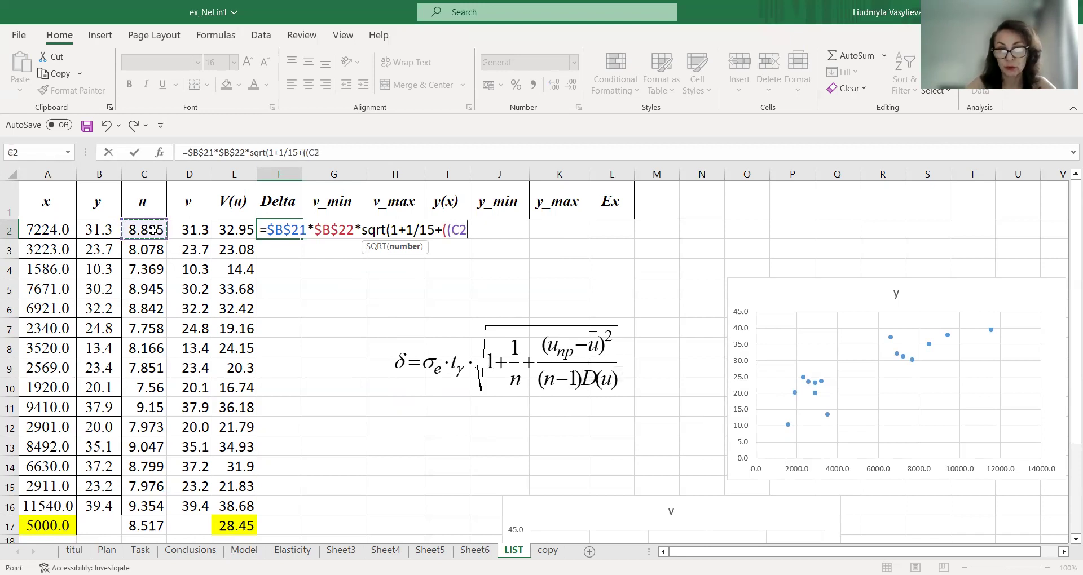
pyautogui.write('-')
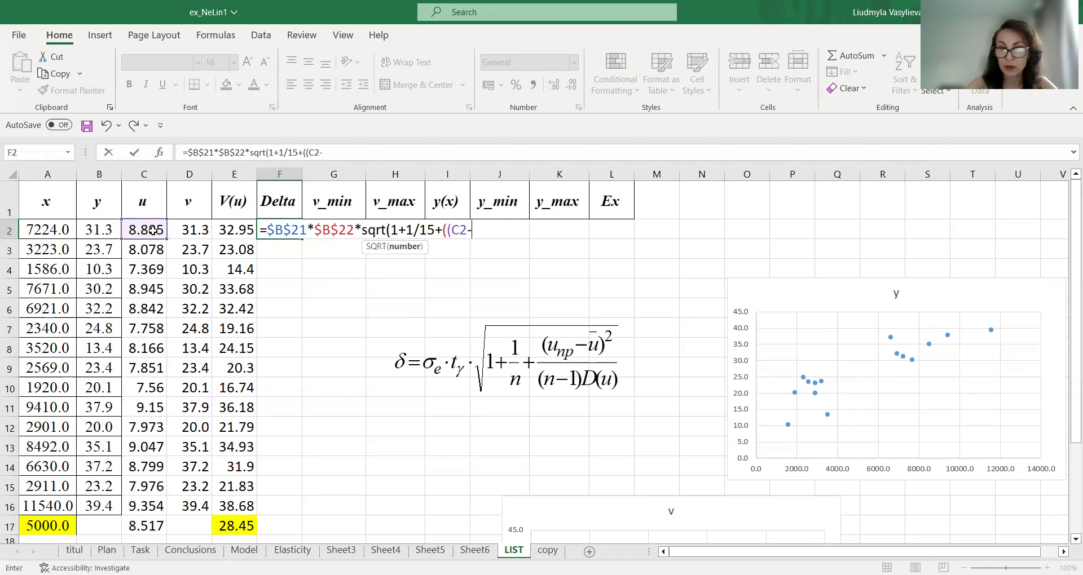
pyautogui.scroll(-1, 227, 399)
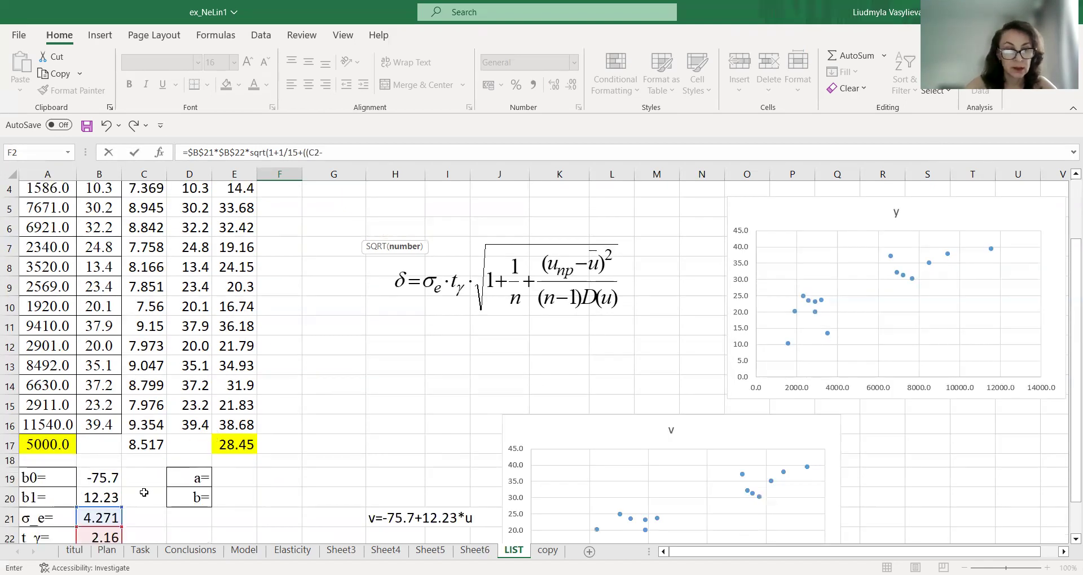
pyautogui.scroll(-1, 144, 493)
pyautogui.click(101, 478)
pyautogui.press('F4')
pyautogui.scroll(1, 97, 477)
pyautogui.scroll(1, 97, 477)
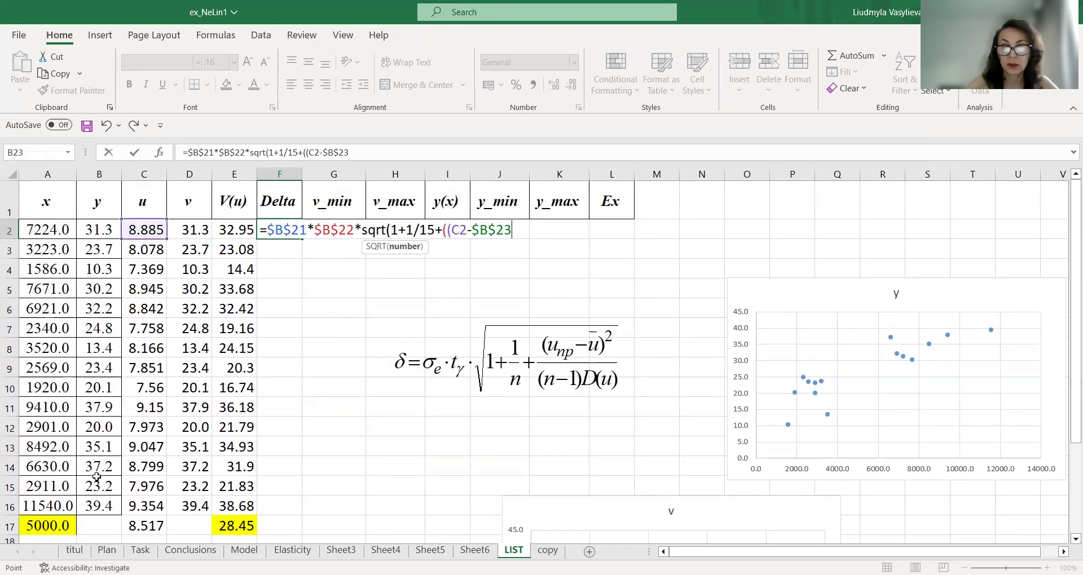
# Finish the formula with )^2)/14/$B$24) and commit it, giving 9.722
pyautogui.write(')')
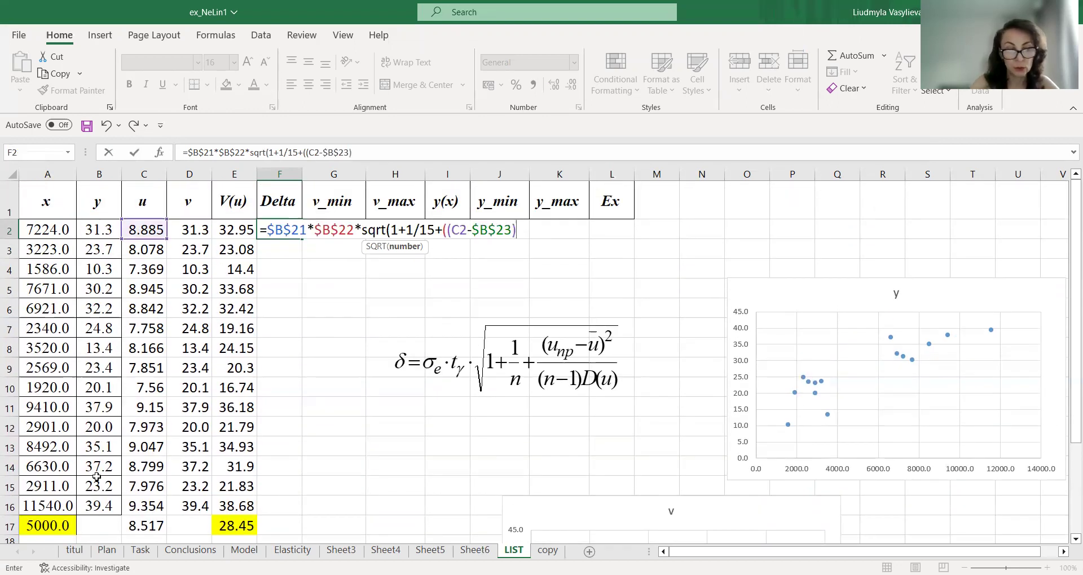
pyautogui.write('^2)')
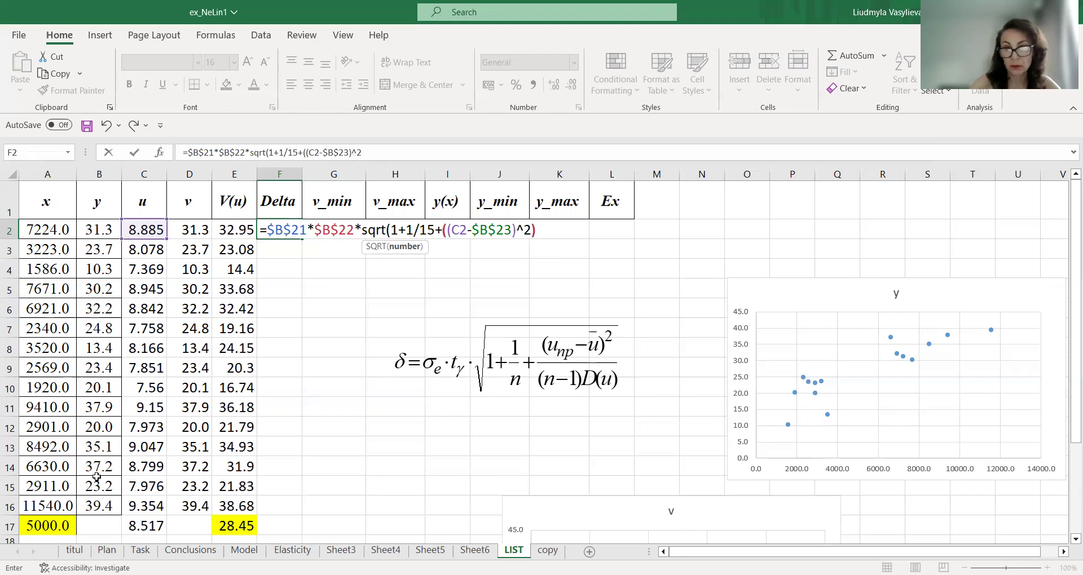
pyautogui.write('/')
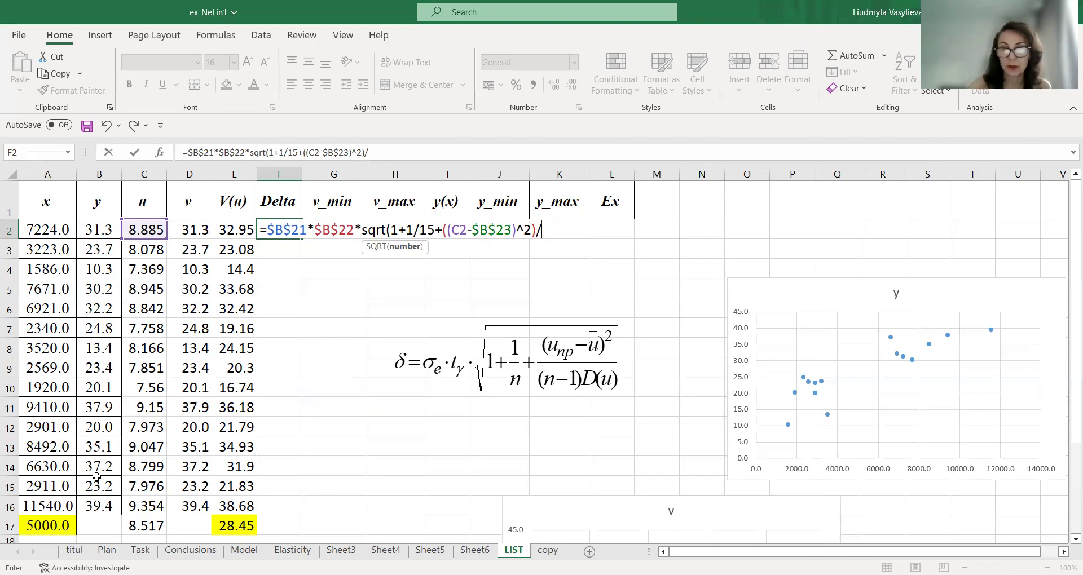
pyautogui.write('14/')
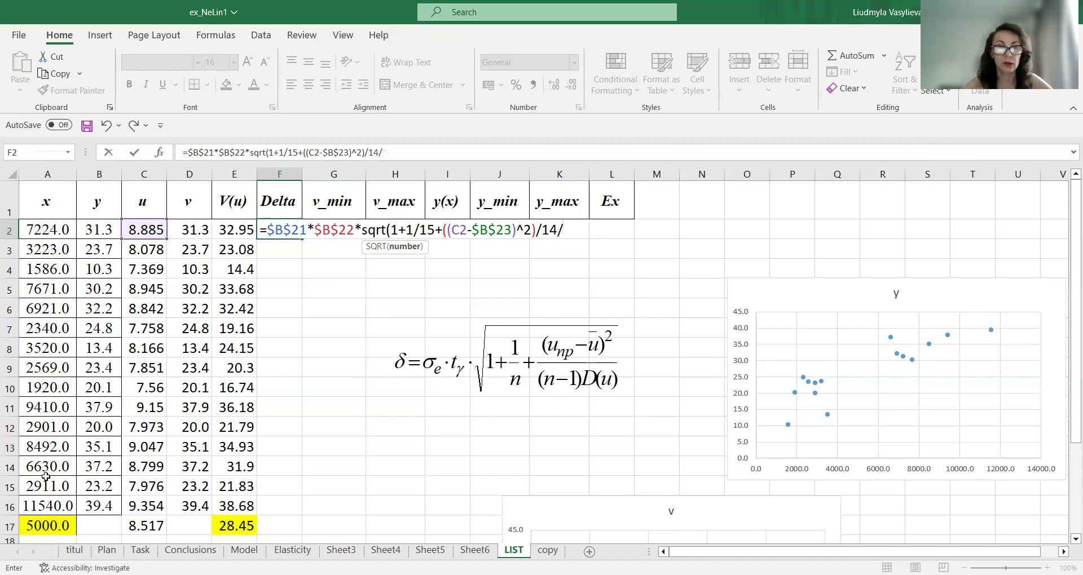
pyautogui.scroll(-3, 96, 477)
pyautogui.click(113, 498)
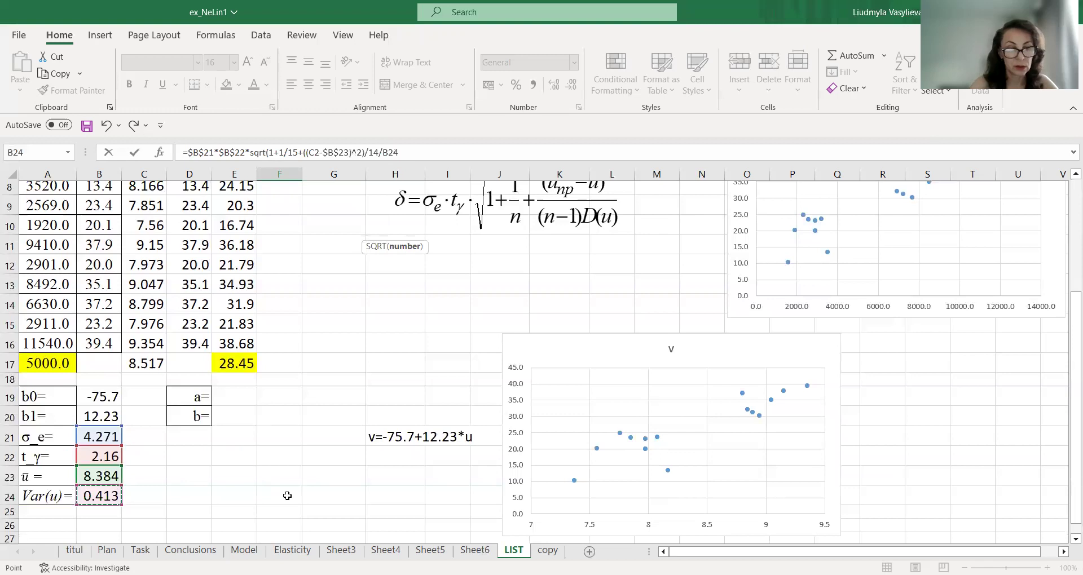
pyautogui.press('F4')
pyautogui.write(')')
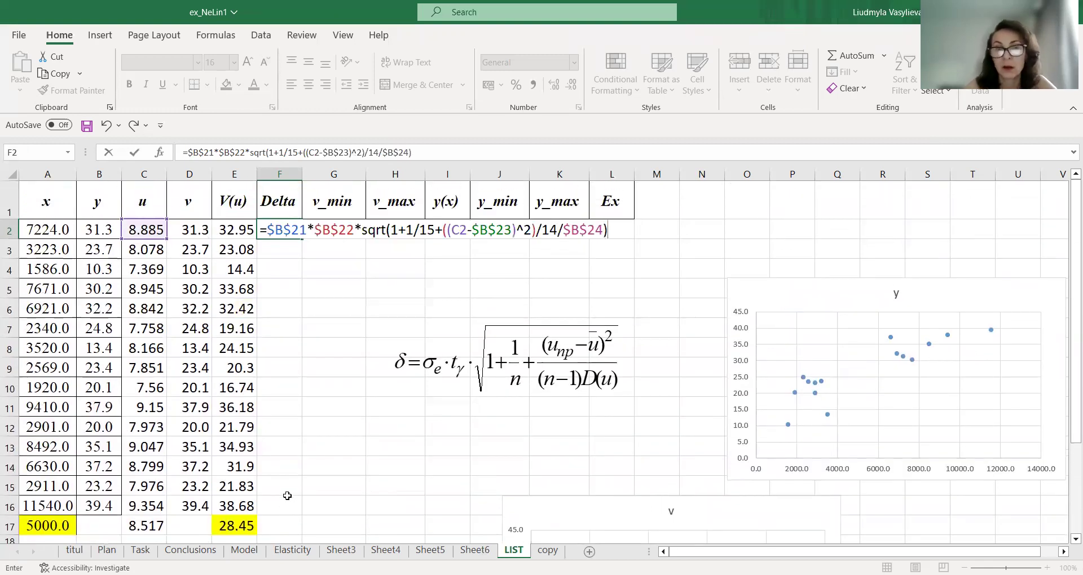
pyautogui.press('Return')
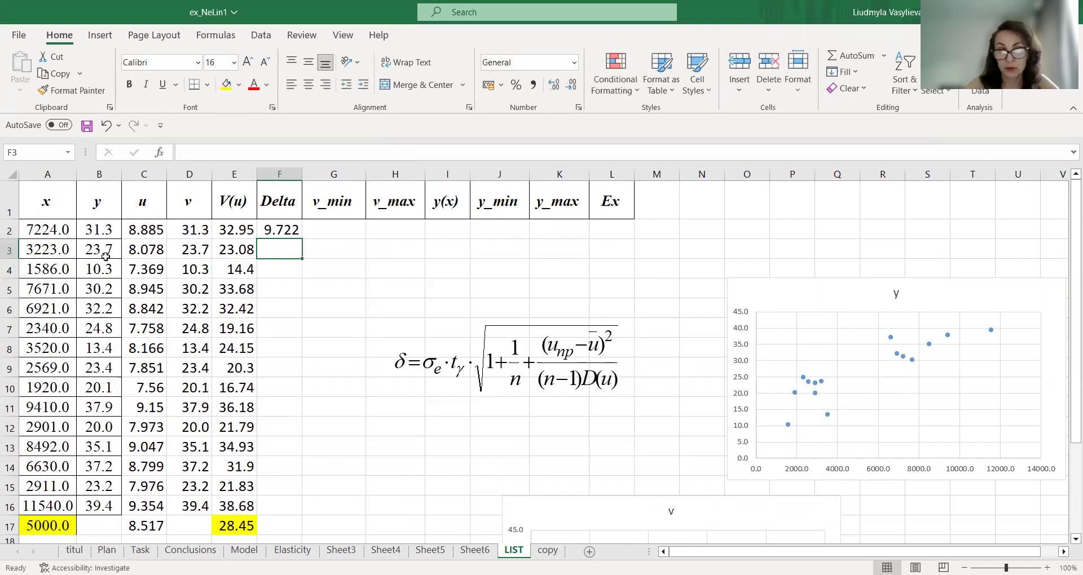
# Fill the Delta formula from F2 down to row 17 and reposition the δ equation image
pyautogui.click(287, 229)
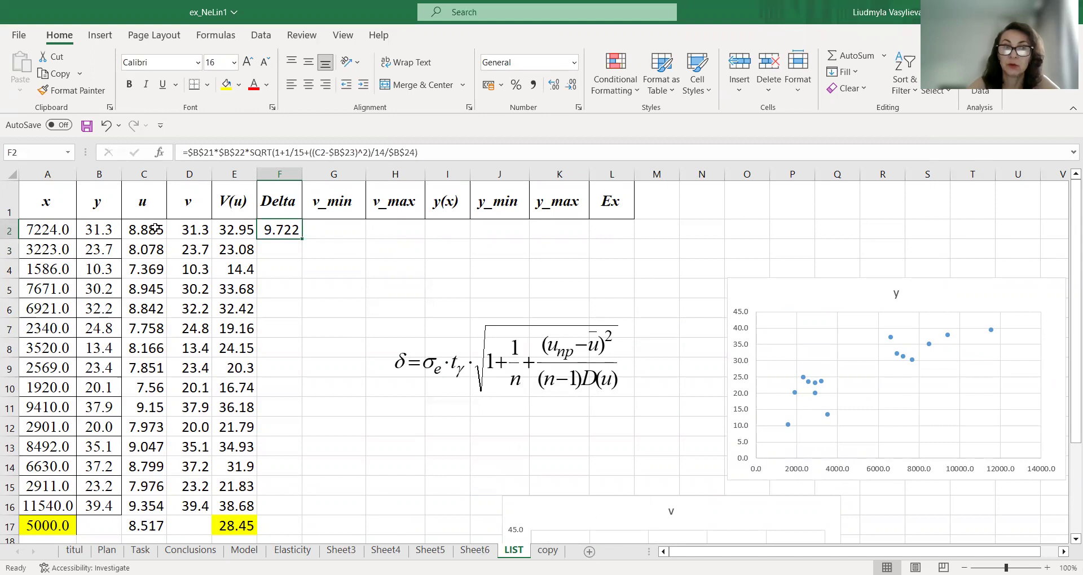
pyautogui.moveTo(303, 240); pyautogui.dragTo(303, 534)
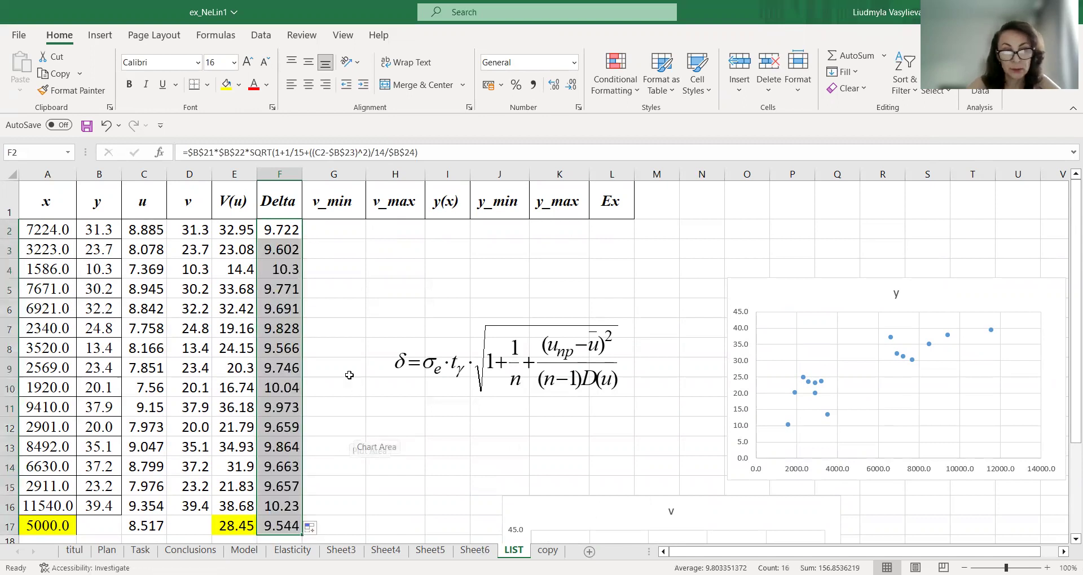
pyautogui.click(285, 227)
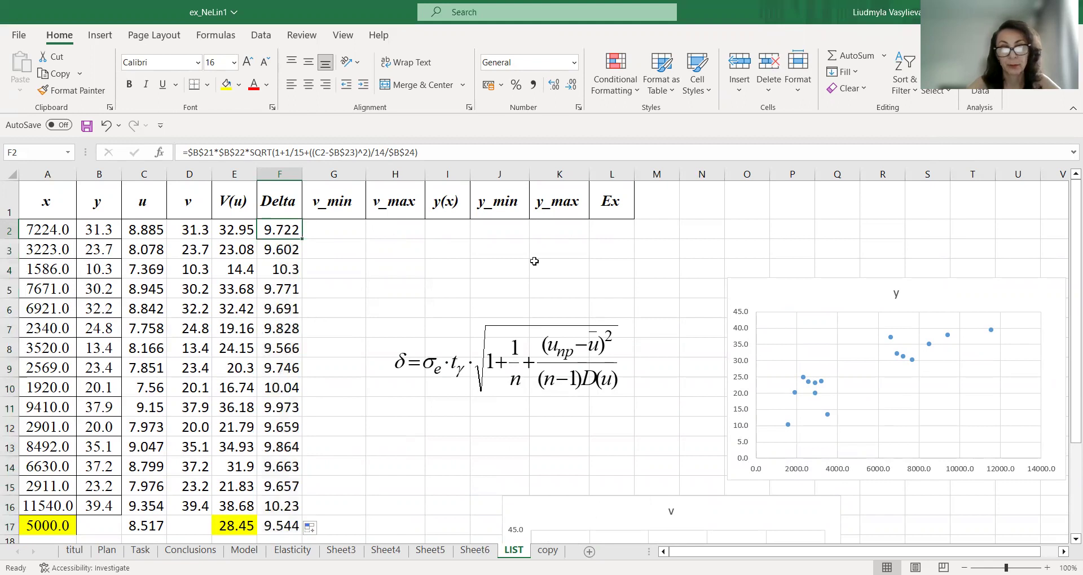
pyautogui.click(550, 354)
pyautogui.scroll(-1, 541, 366)
pyautogui.scroll(-1, 536, 378)
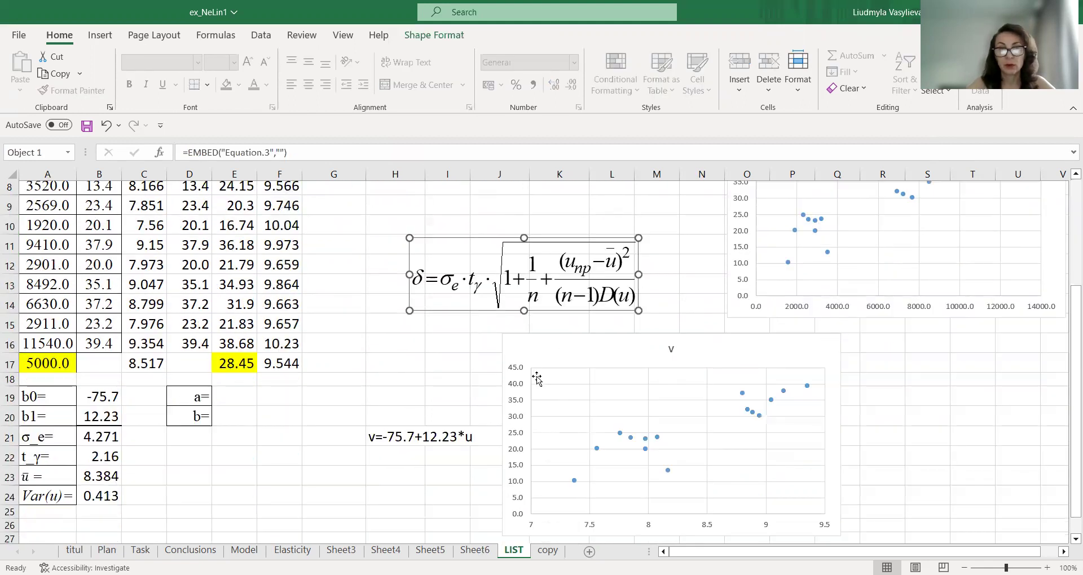
pyautogui.moveTo(471, 285); pyautogui.dragTo(361, 449)
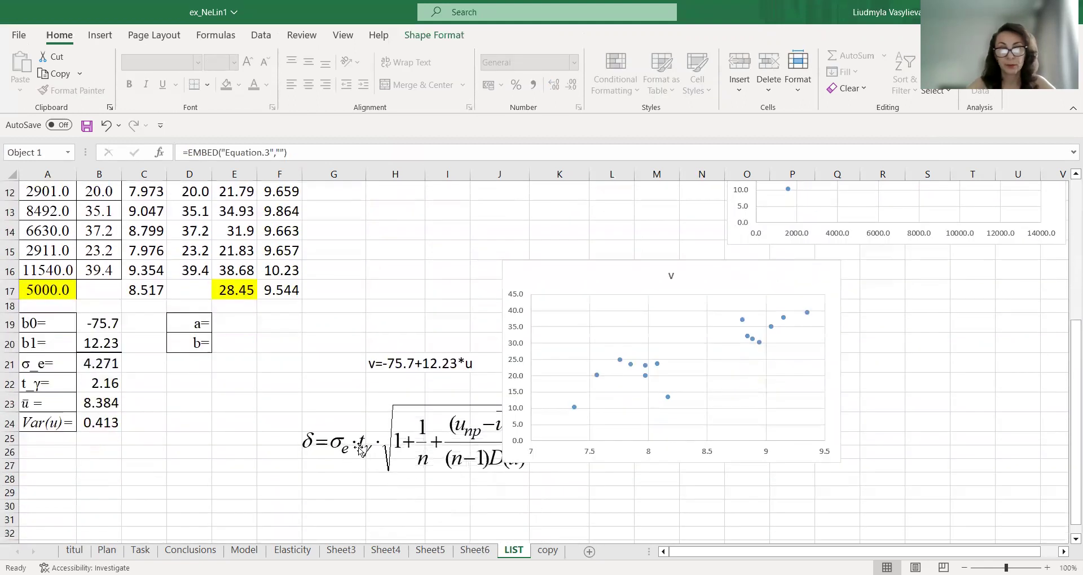
pyautogui.scroll(4, 429, 292)
# Enter v_min in G2 as =E2-F2
pyautogui.click(318, 231)
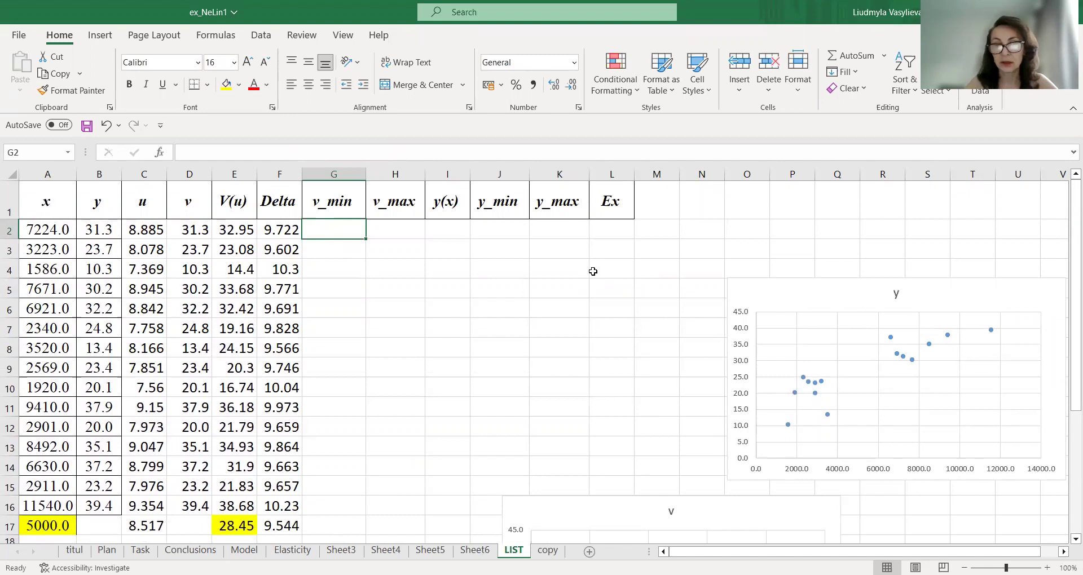
pyautogui.write('=')
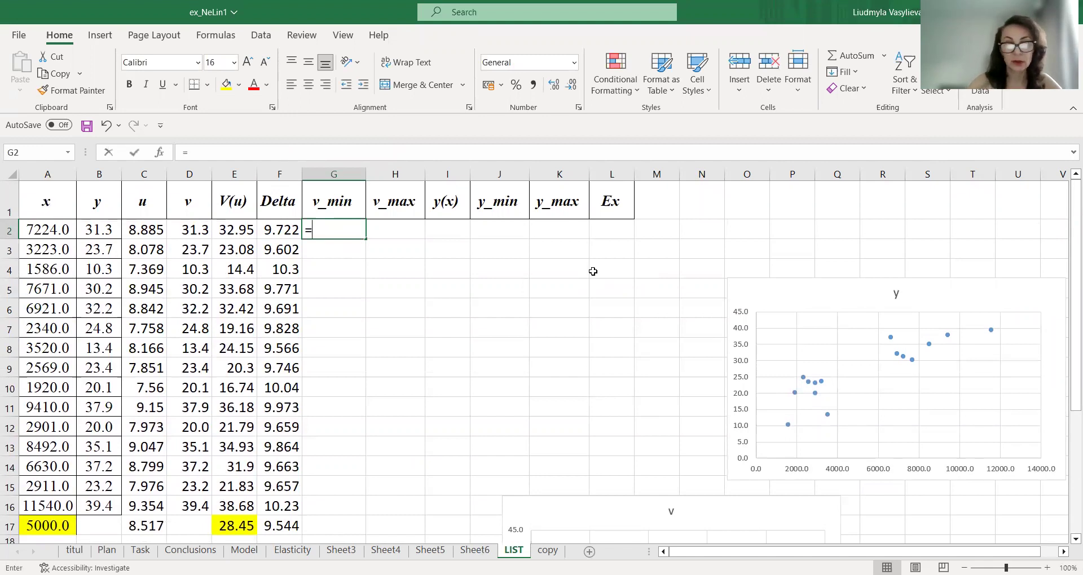
pyautogui.click(238, 230)
pyautogui.write('-')
pyautogui.click(274, 230)
pyautogui.press('Return')
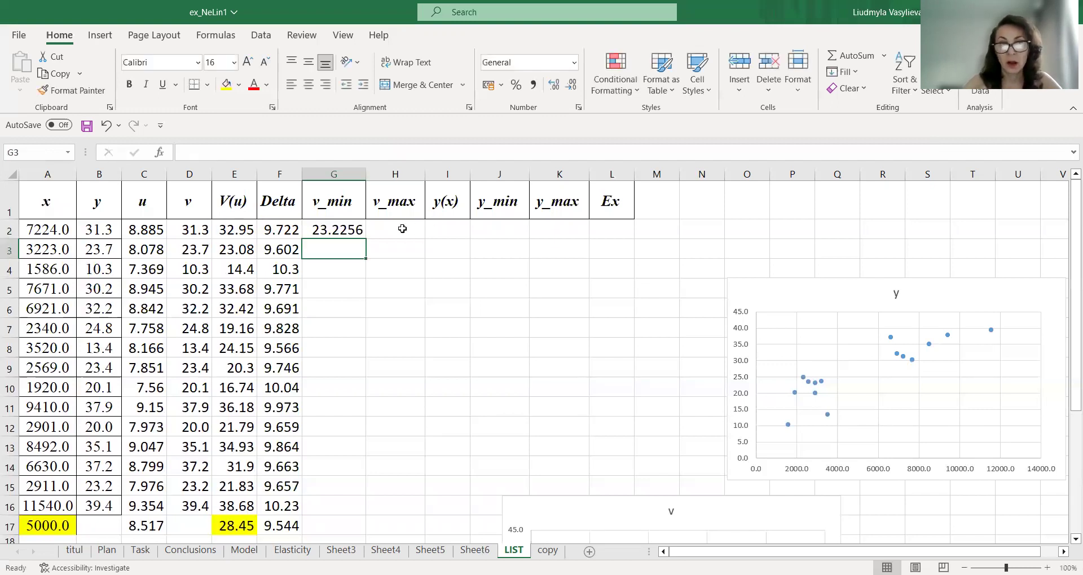
# Enter v_max in H2 as =E2+F2 and extend v_min and v_max down to row 17
pyautogui.click(402, 229)
pyautogui.write('=')
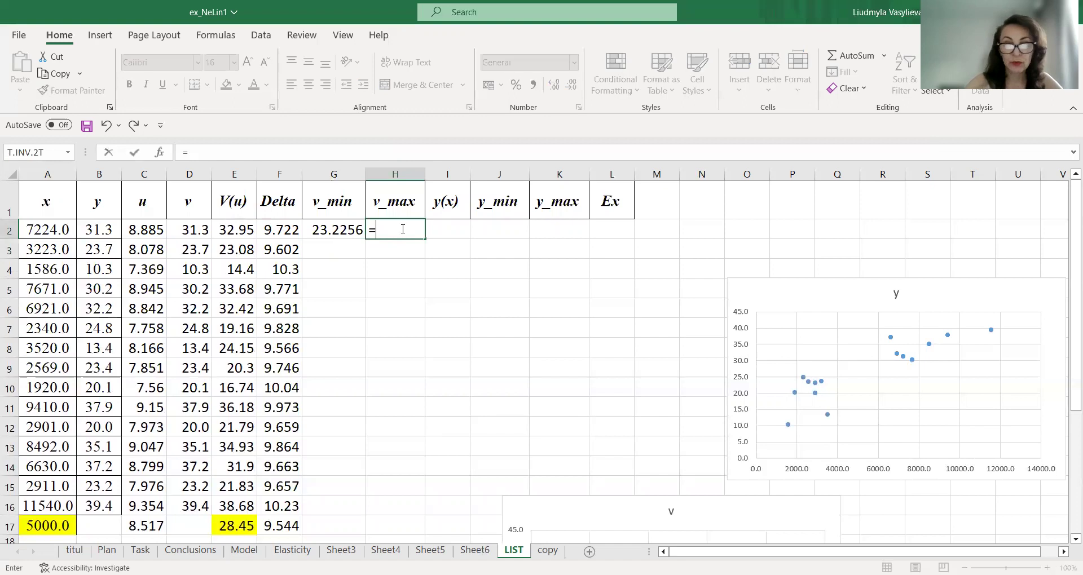
pyautogui.click(223, 229)
pyautogui.write('+')
pyautogui.click(280, 230)
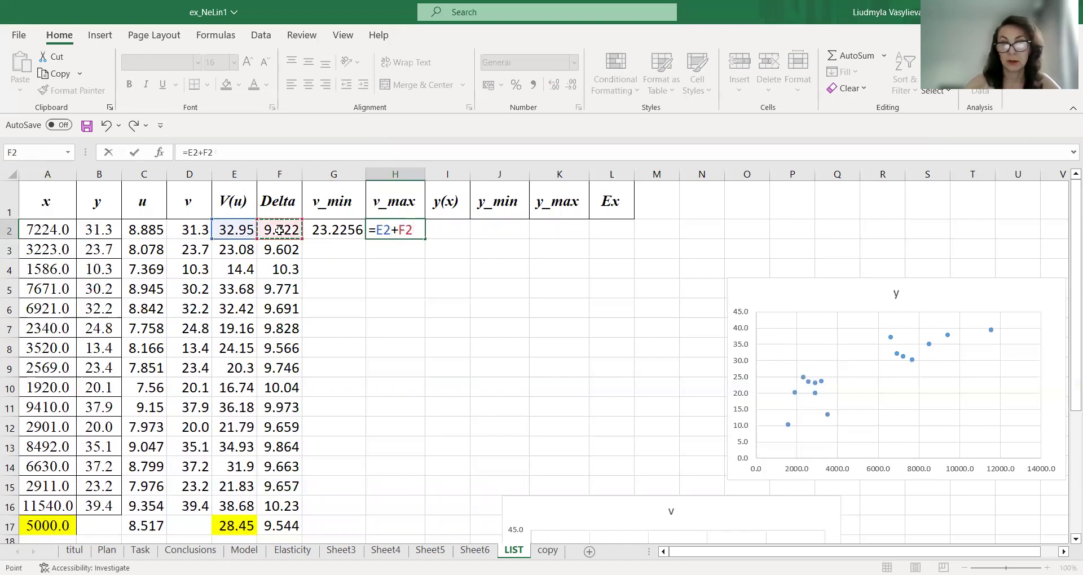
pyautogui.press('Return')
pyautogui.moveTo(338, 231)
pyautogui.mouseDown()
pyautogui.moveTo(399, 228)
pyautogui.moveTo(417, 531)
pyautogui.mouseUp()
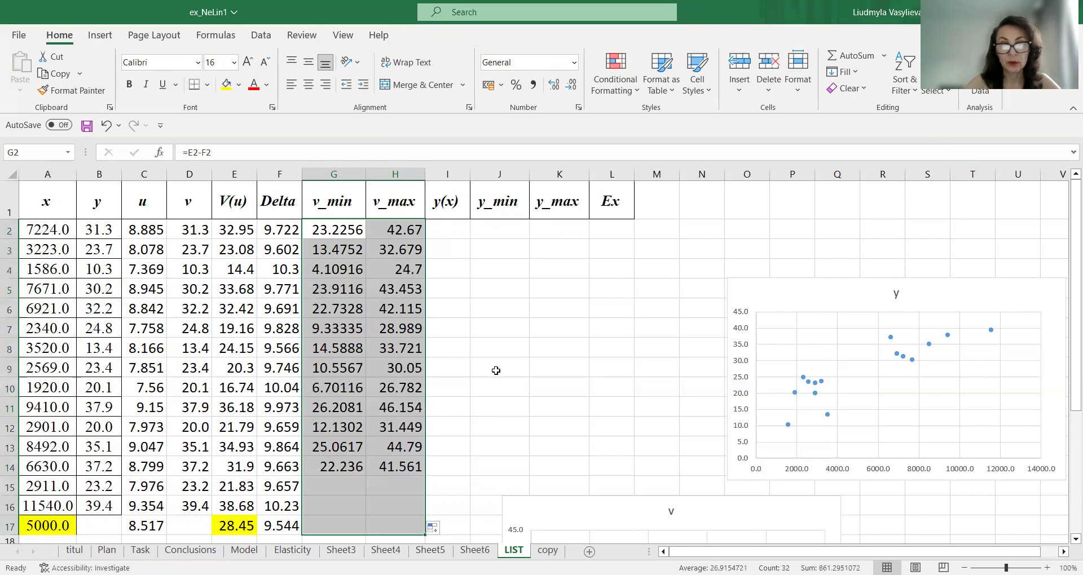
pyautogui.click(402, 356)
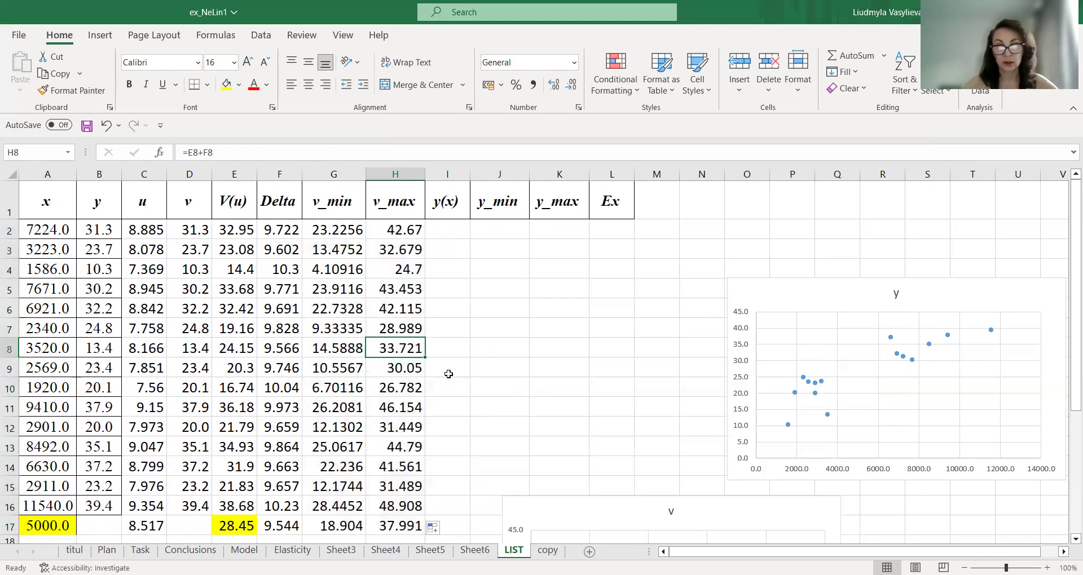
pyautogui.click(460, 223)
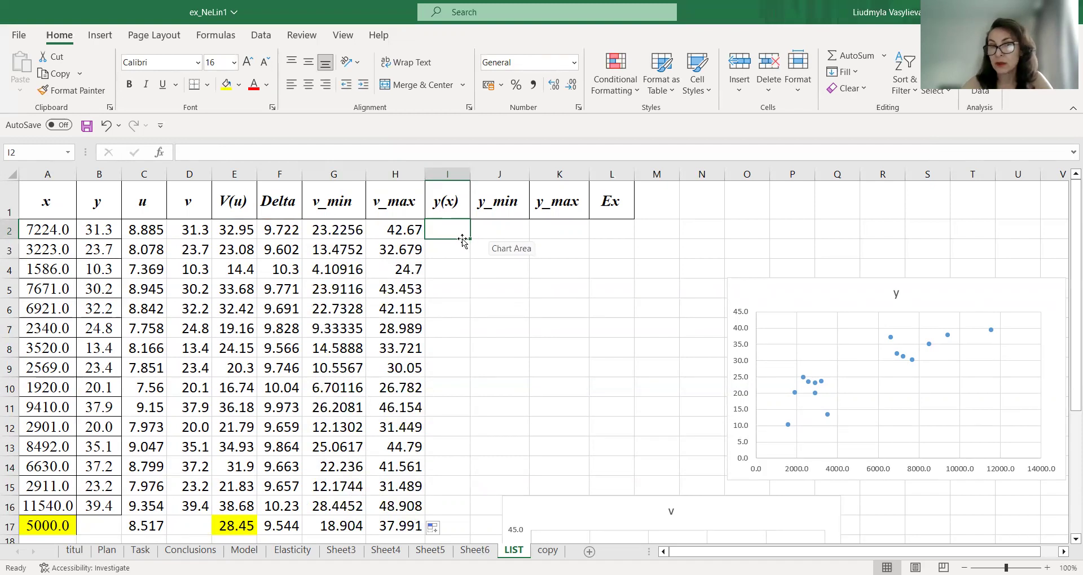
# Link a in E19 to the b0 value -75.7 with =B19
pyautogui.scroll(-1, 463, 241)
pyautogui.scroll(-1, 463, 241)
pyautogui.scroll(-1, 463, 240)
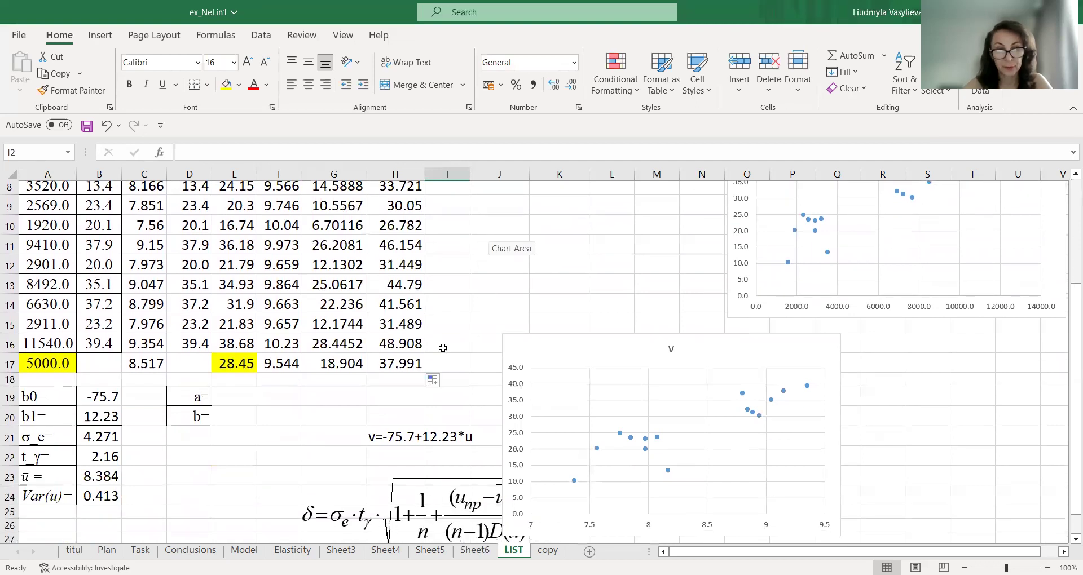
pyautogui.click(235, 401)
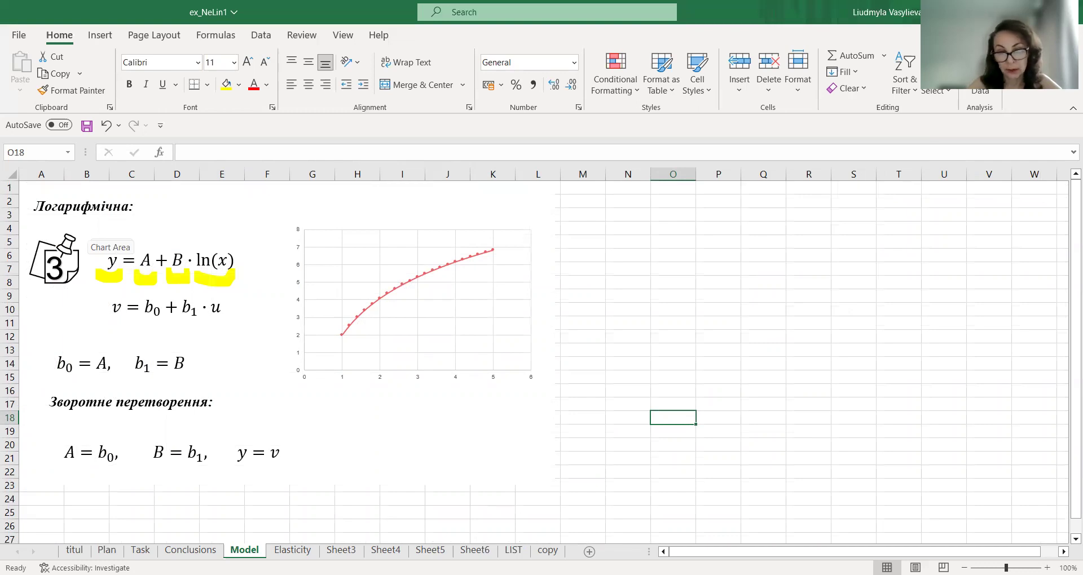
pyautogui.click(513, 551)
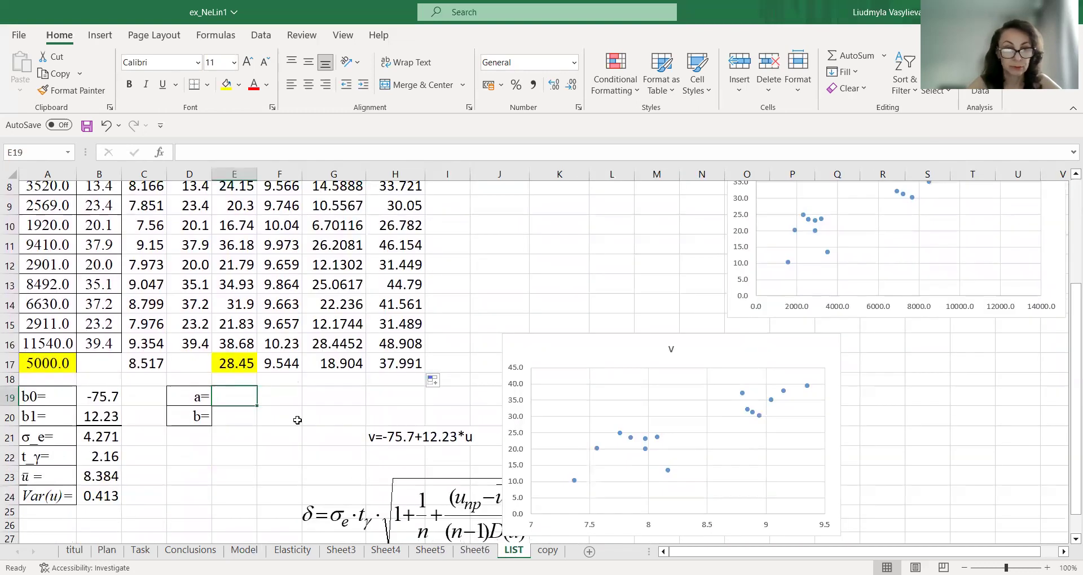
pyautogui.write('=')
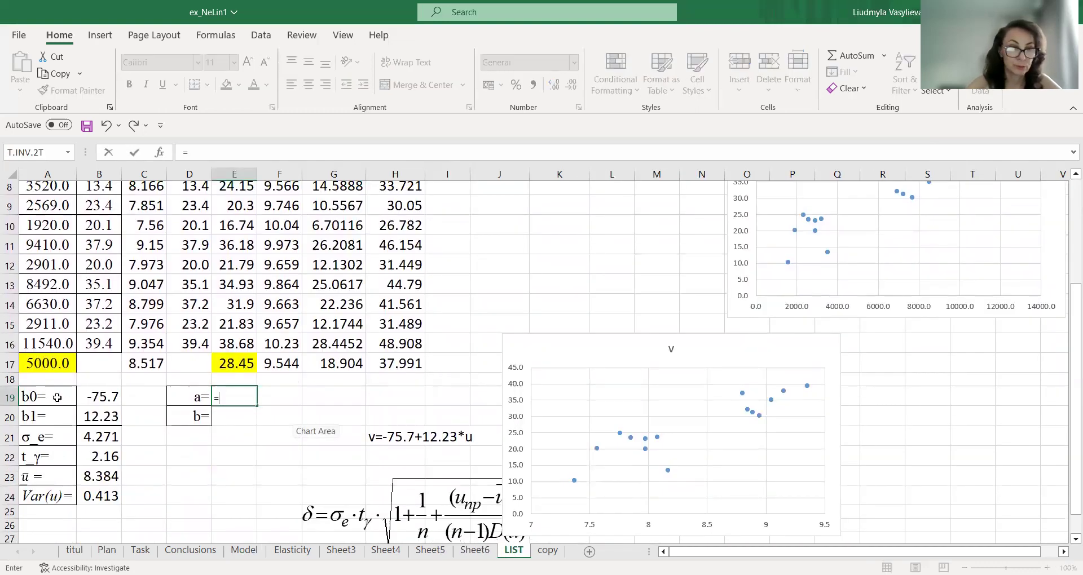
pyautogui.click(105, 397)
pyautogui.press('Return')
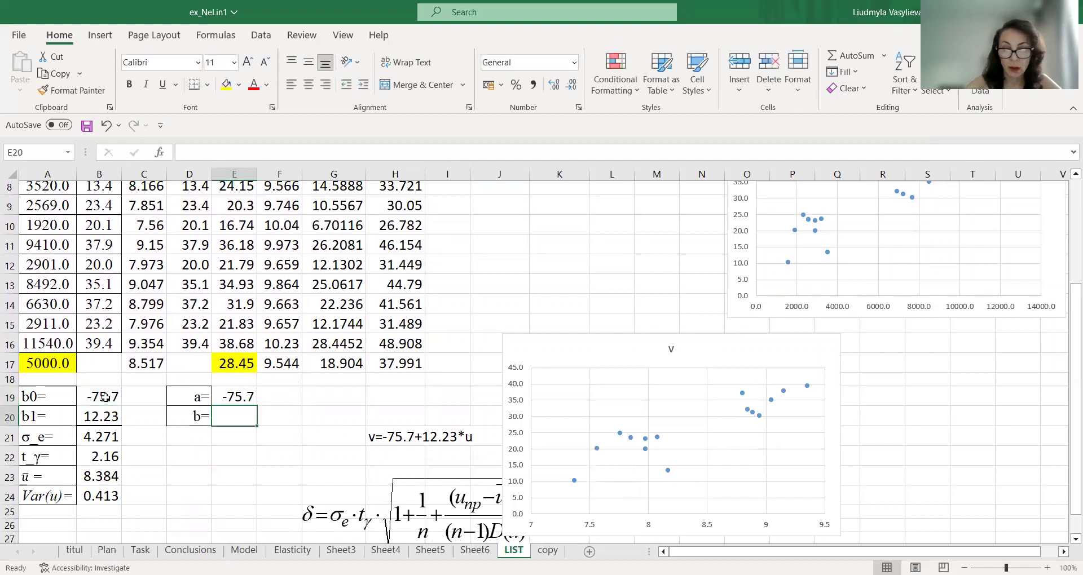
# Link b in E20 to the b1 value 12.23 and set it to 16-point size
pyautogui.write('=')
pyautogui.click(100, 414)
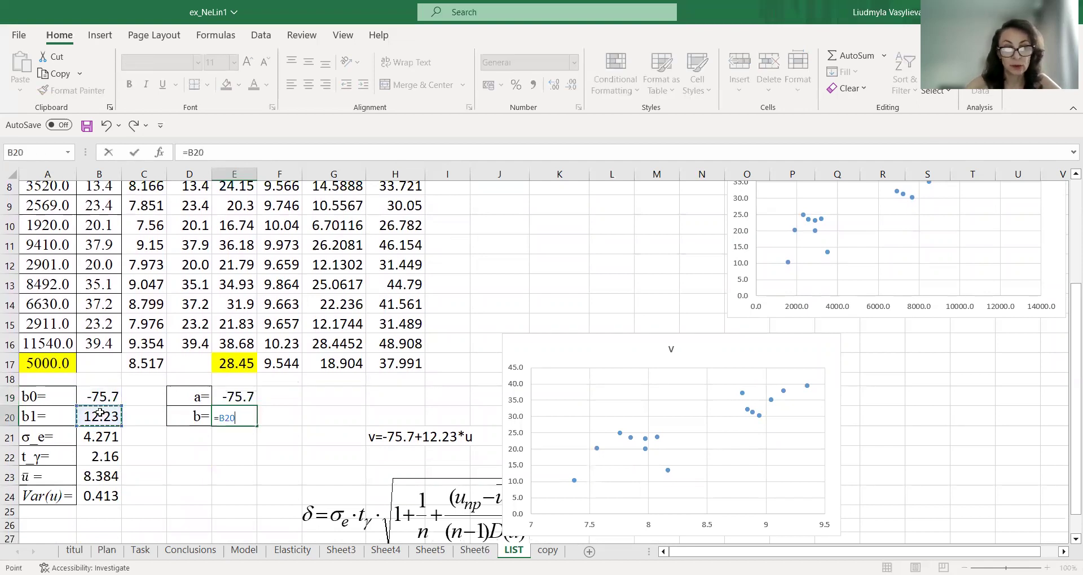
pyautogui.press('Return')
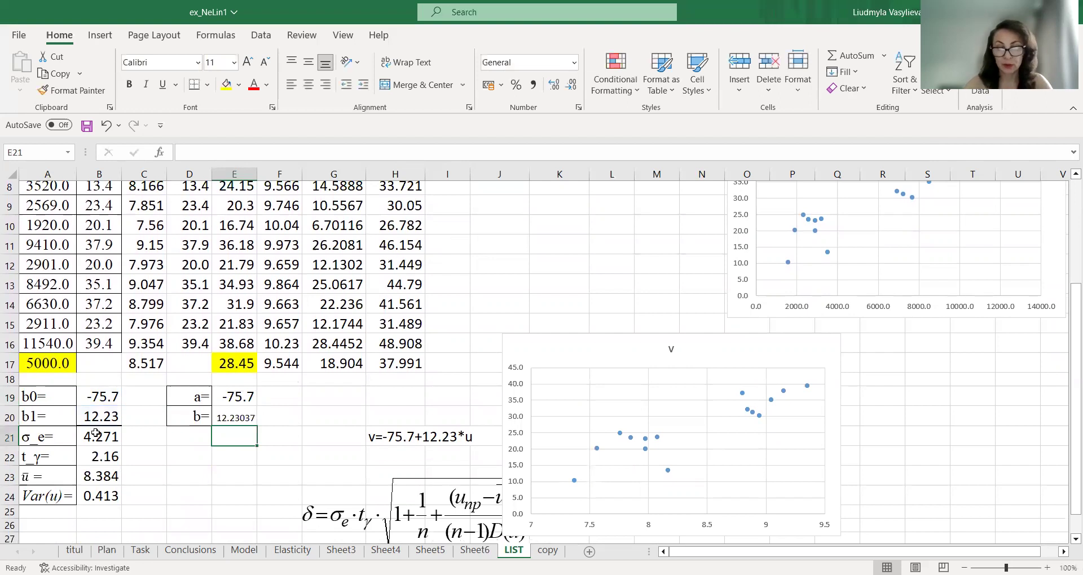
pyautogui.press('Up')
pyautogui.click(220, 62)
pyautogui.write('16')
pyautogui.press('Return')
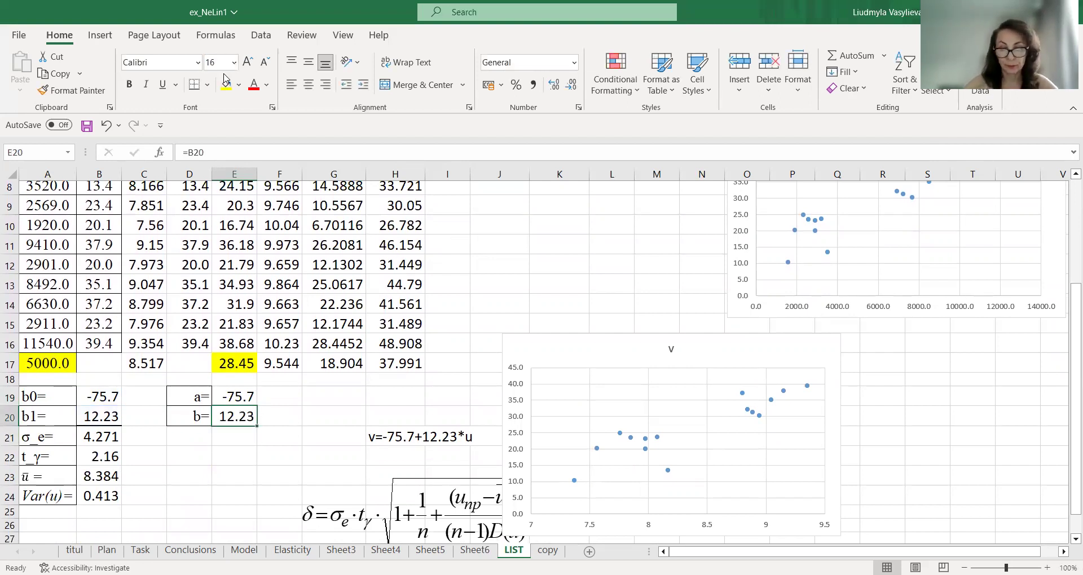
pyautogui.press('Down')
pyautogui.press('Down')
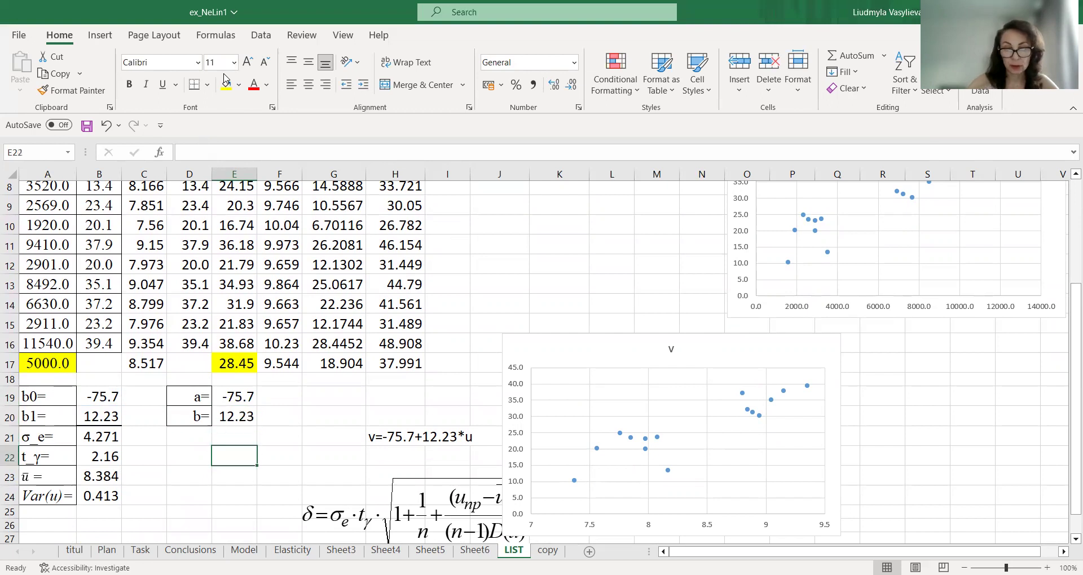
# Type 'y=-75.7+12.23*ln(x)' into D22 and set it to 16-point size
pyautogui.click(412, 437)
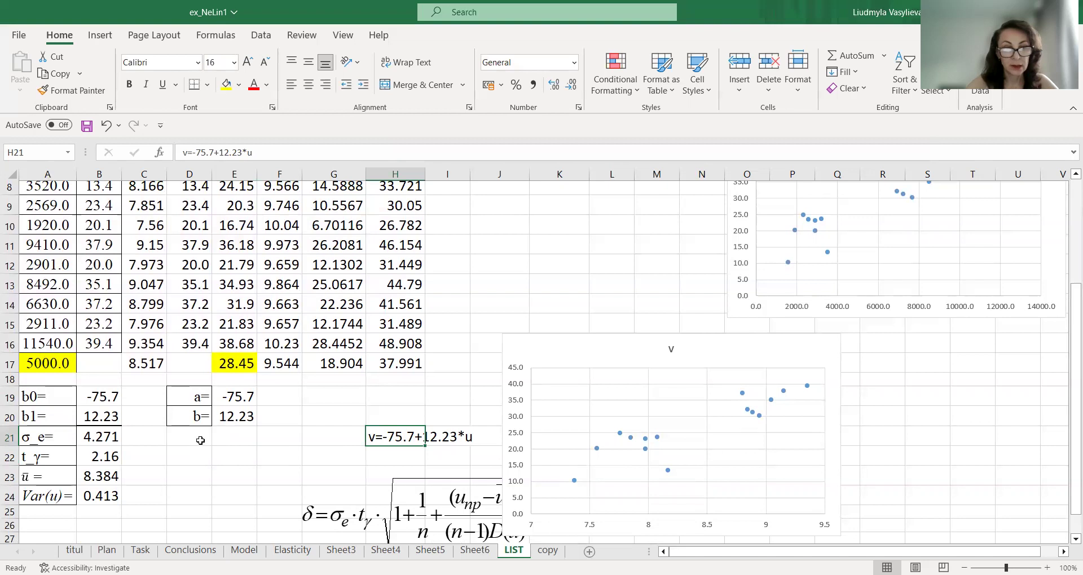
pyautogui.click(198, 451)
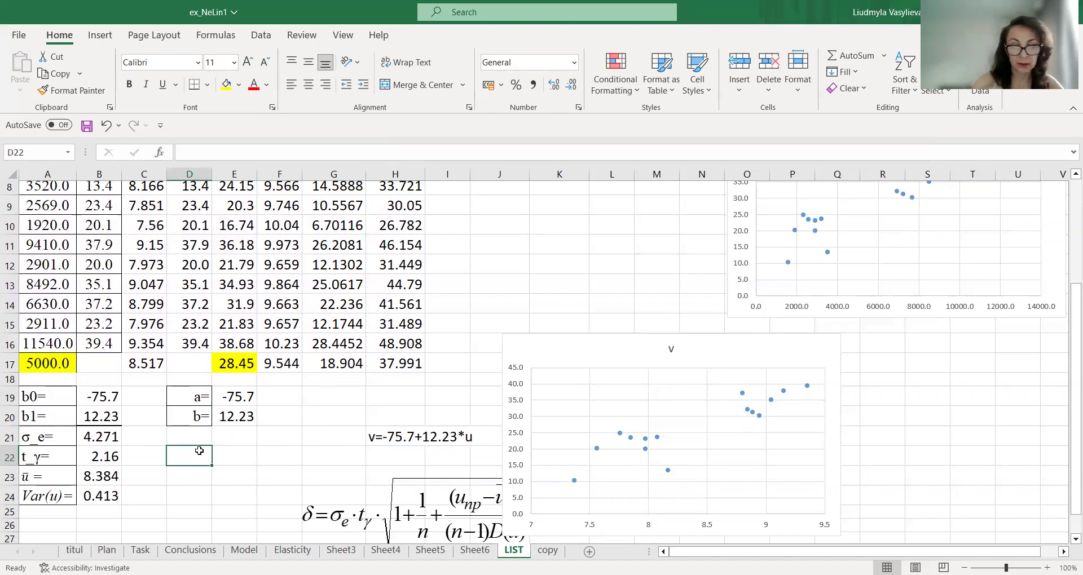
pyautogui.write('y=-75.7+12.23*ln(x')
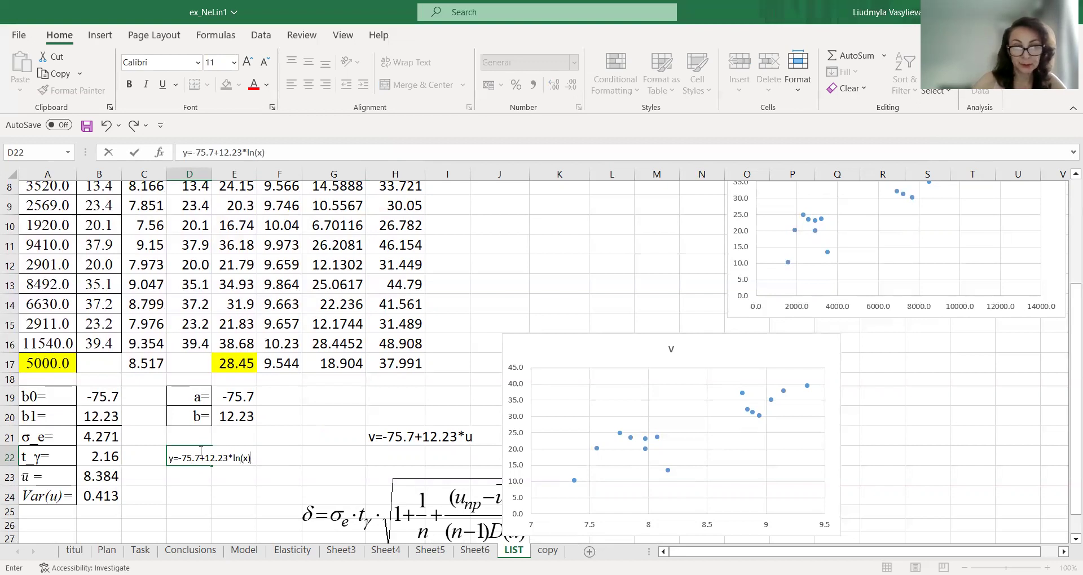
pyautogui.press('Return')
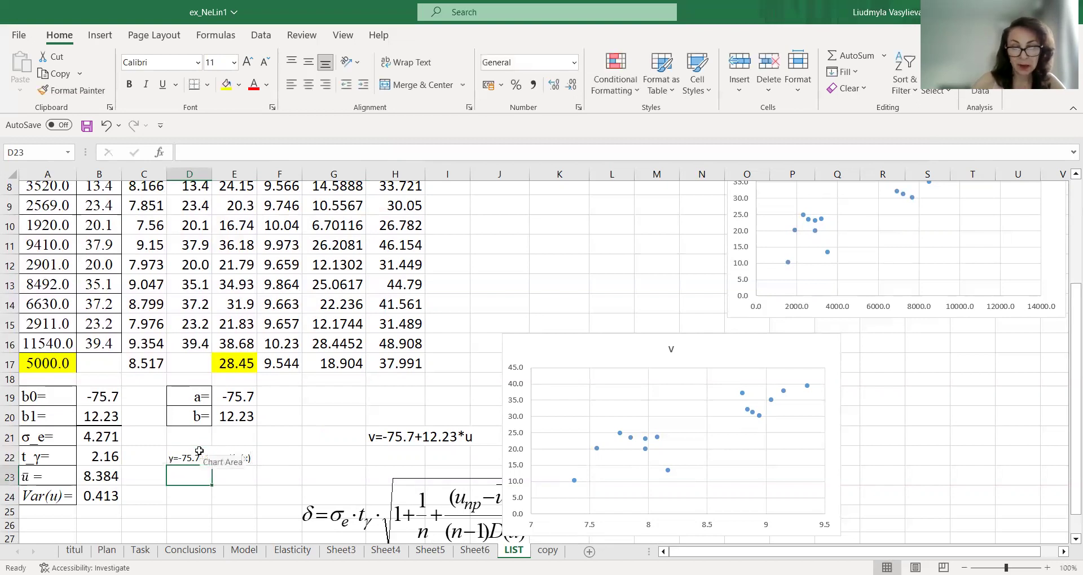
pyautogui.click(199, 454)
pyautogui.click(223, 60)
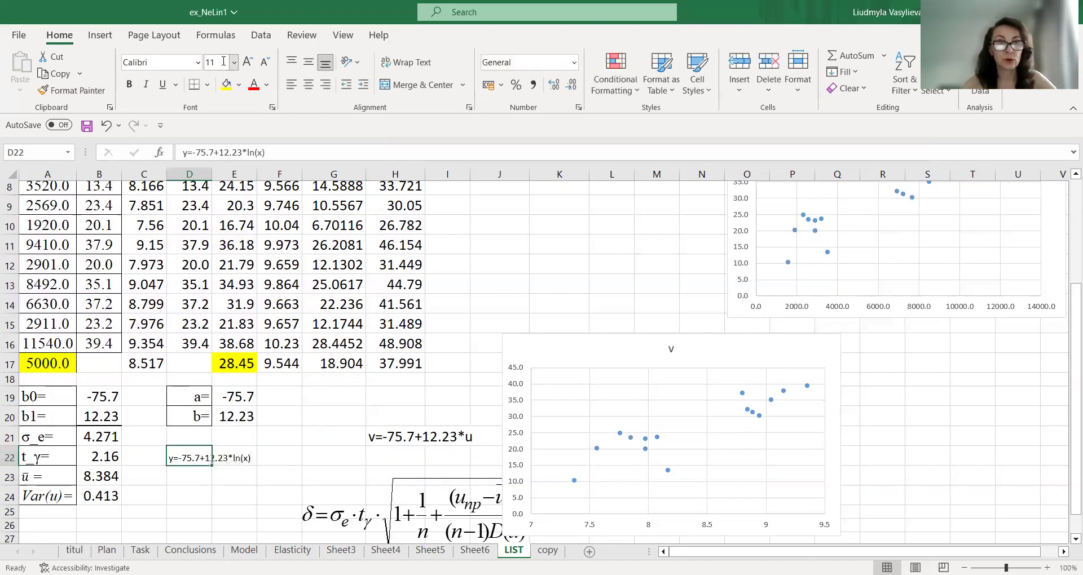
pyautogui.write('16')
pyautogui.press('Return')
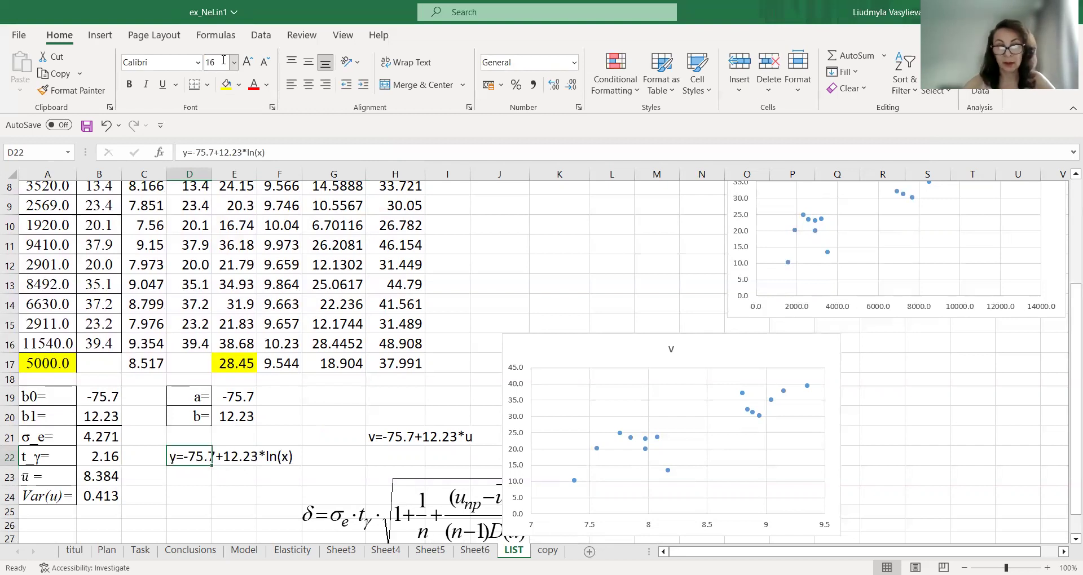
pyautogui.click(195, 477)
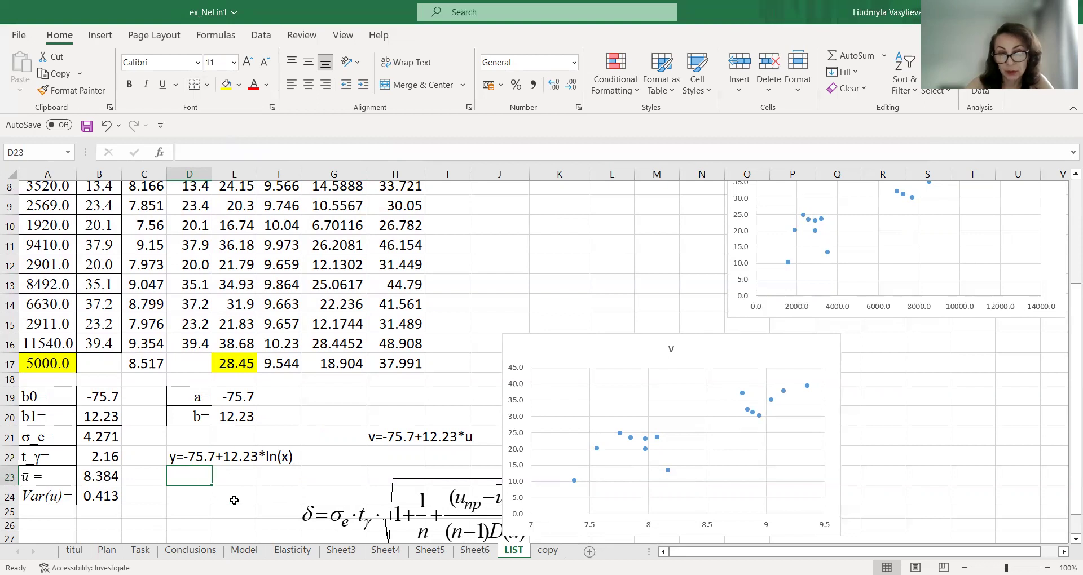
pyautogui.click(186, 455)
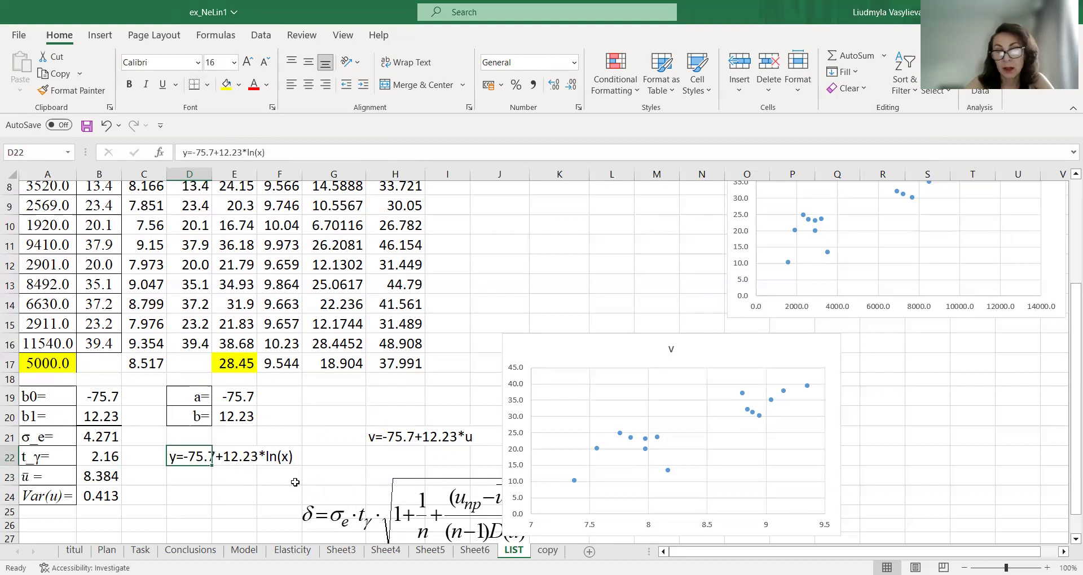
pyautogui.scroll(3, 480, 439)
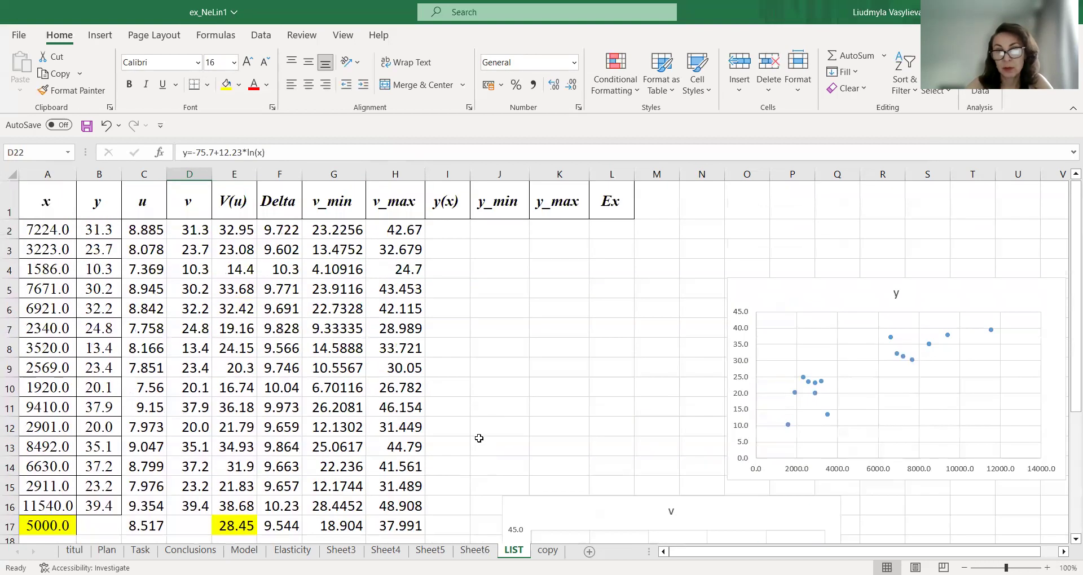
pyautogui.click(229, 201)
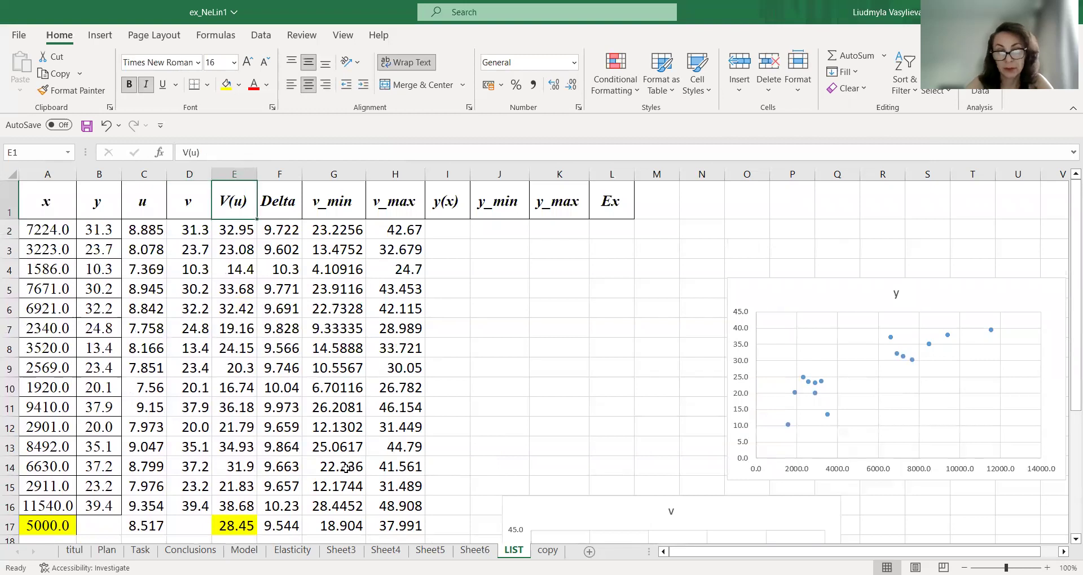
pyautogui.click(259, 551)
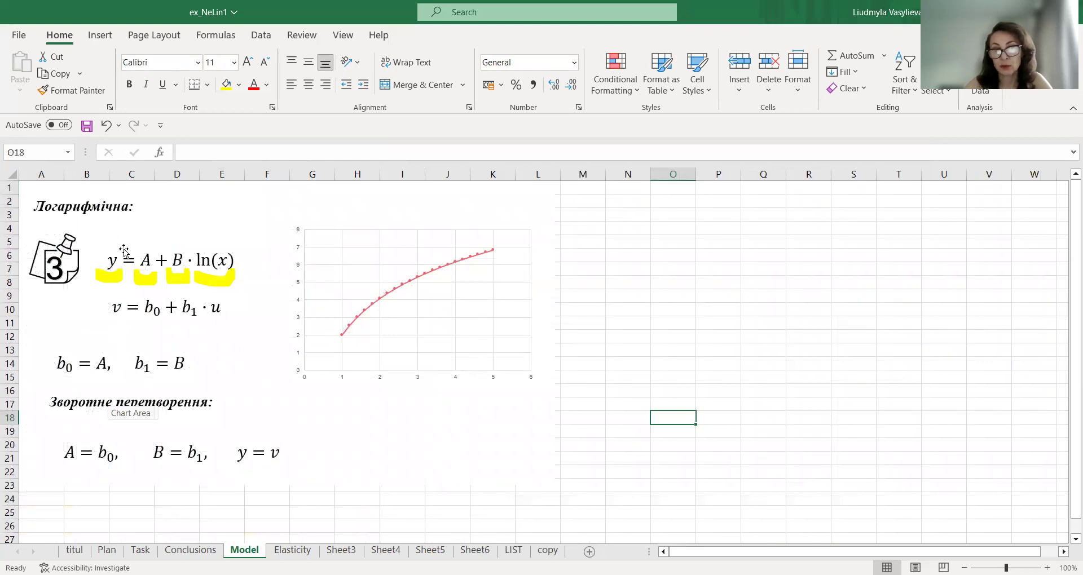
pyautogui.click(513, 550)
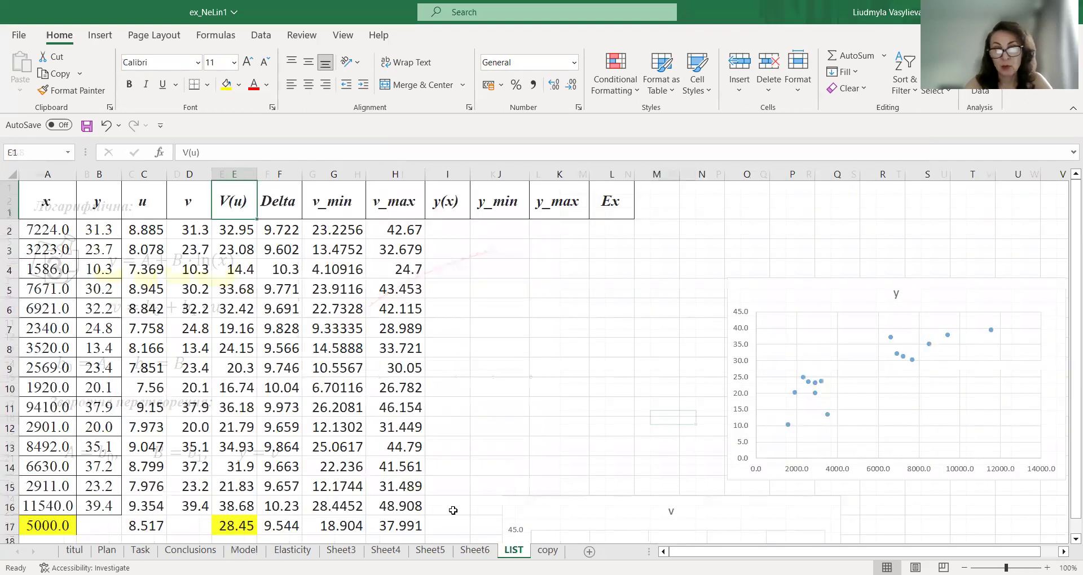
pyautogui.scroll(-2, 452, 511)
pyautogui.click(210, 498)
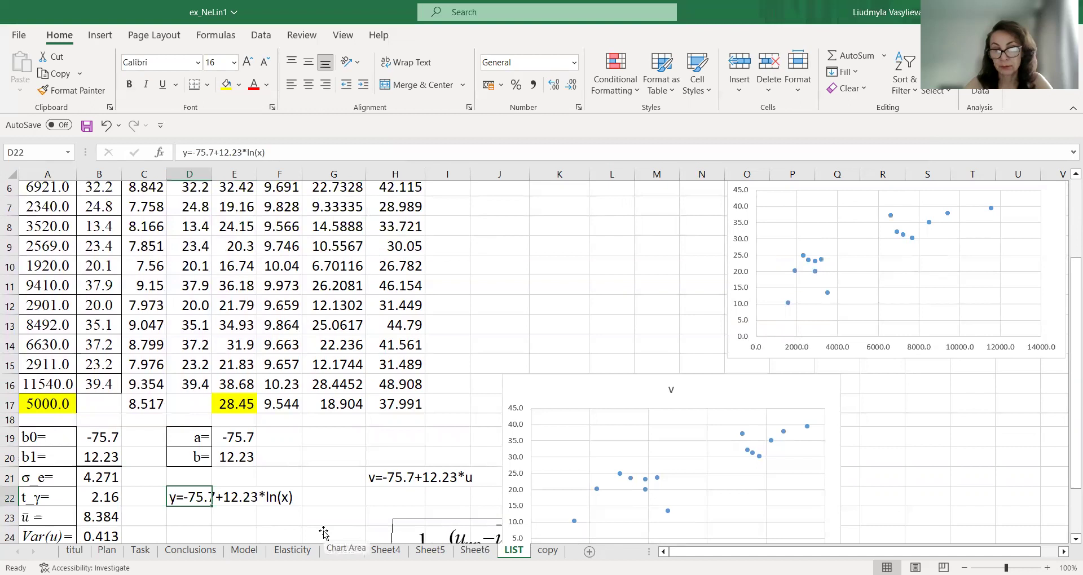
pyautogui.scroll(2, 323, 533)
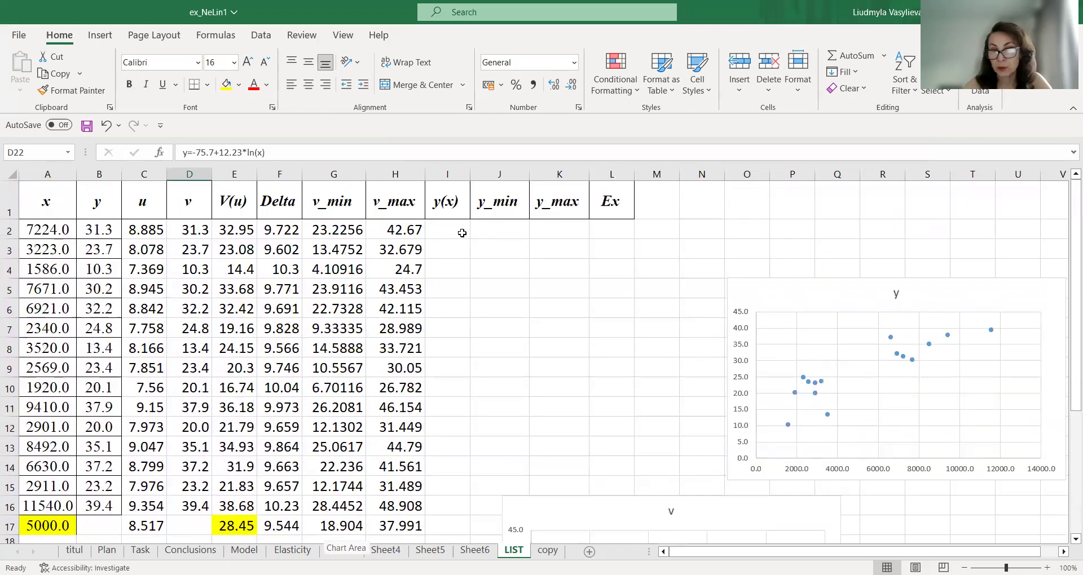
pyautogui.scroll(-2, 462, 233)
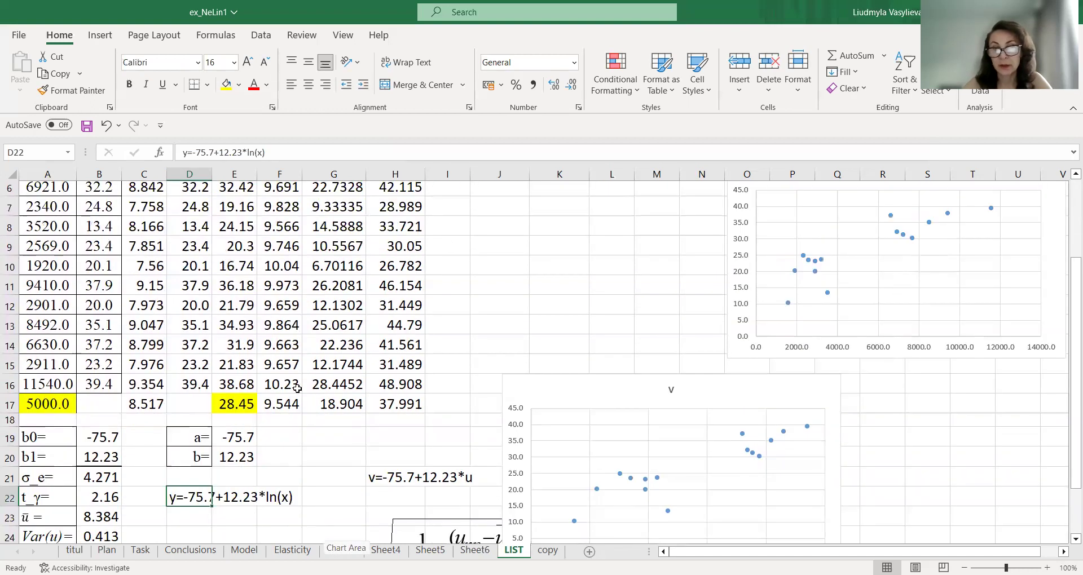
pyautogui.click(294, 498)
pyautogui.scroll(2, 294, 498)
pyautogui.click(451, 231)
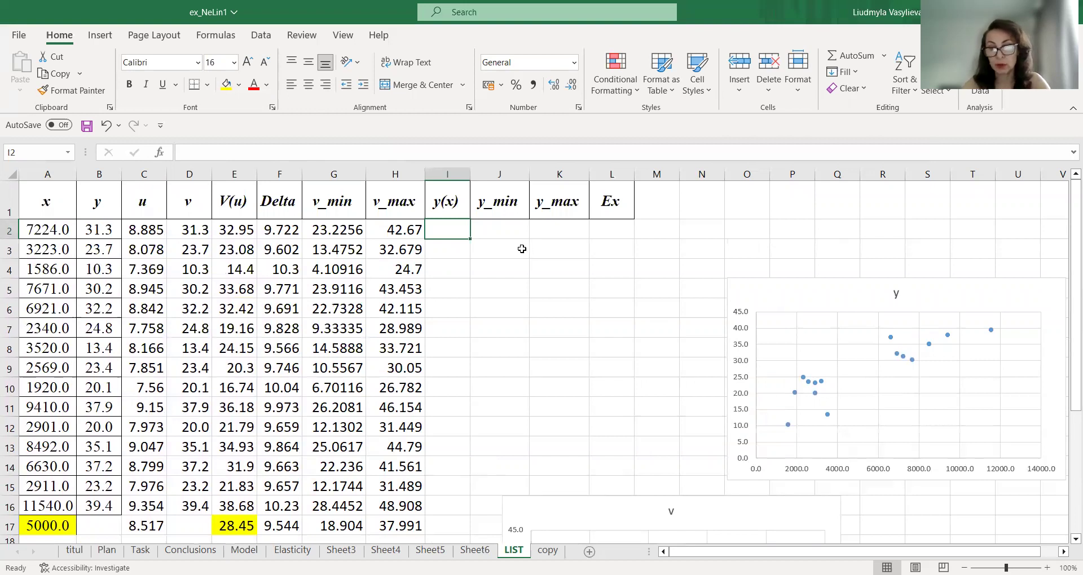
# Set the first y(x) cell I2 to =E2 and fill it down through row 17
pyautogui.write('=')
pyautogui.click(236, 229)
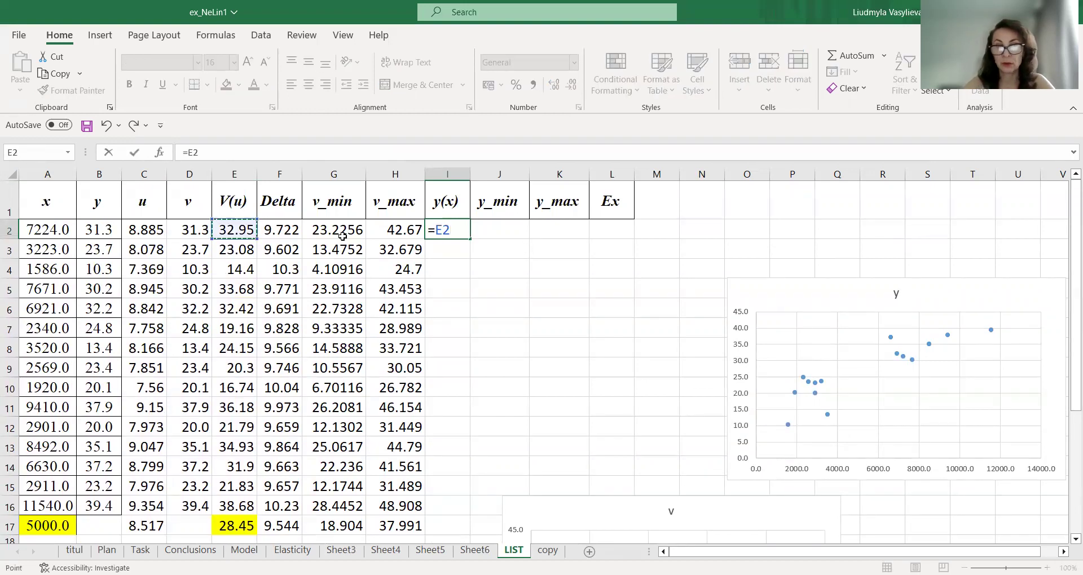
pyautogui.press('Return')
pyautogui.click(457, 233)
pyautogui.moveTo(470, 240); pyautogui.dragTo(459, 533)
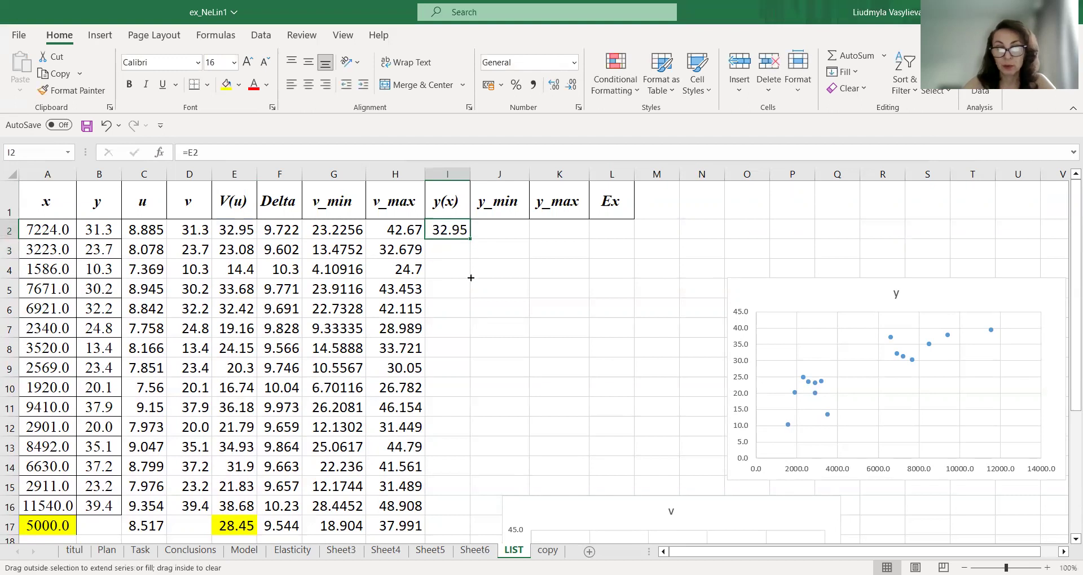
# Highlight the forecast y(x) value 28.45 in I17 yellow
pyautogui.click(447, 528)
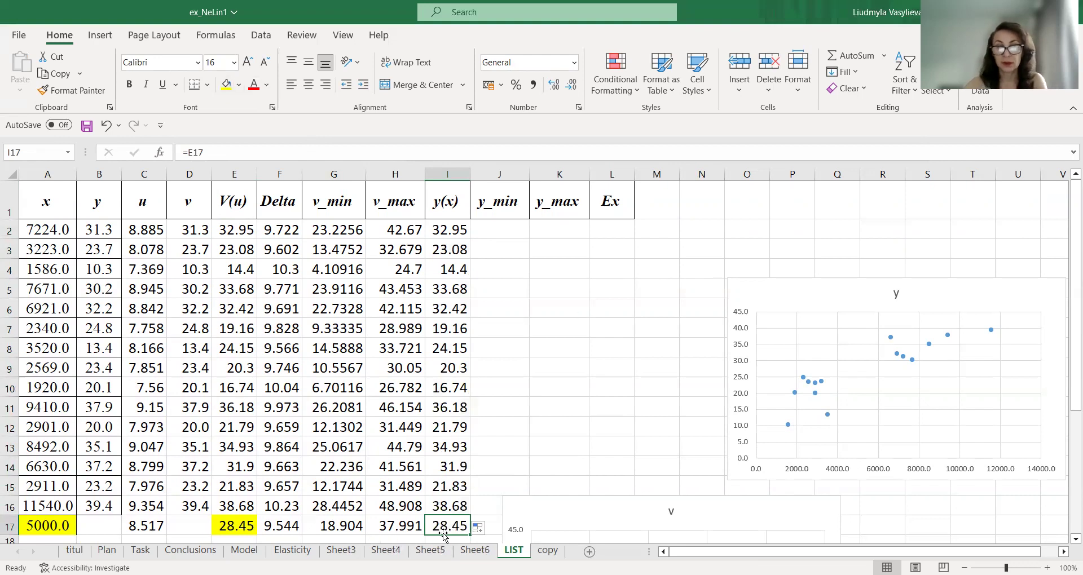
pyautogui.click(226, 84)
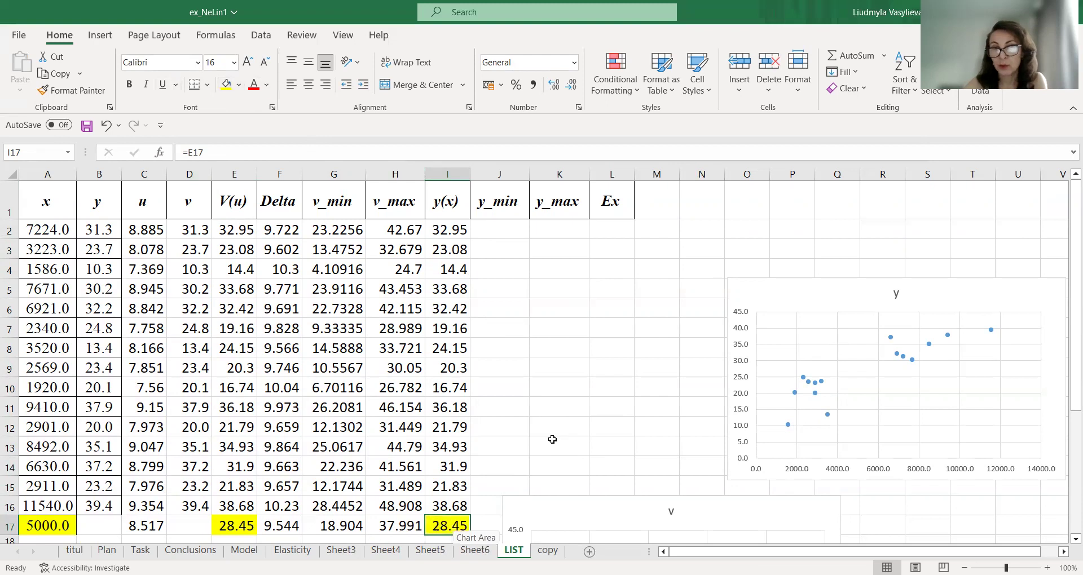
pyautogui.scroll(-1, 527, 443)
pyautogui.scroll(1, 457, 491)
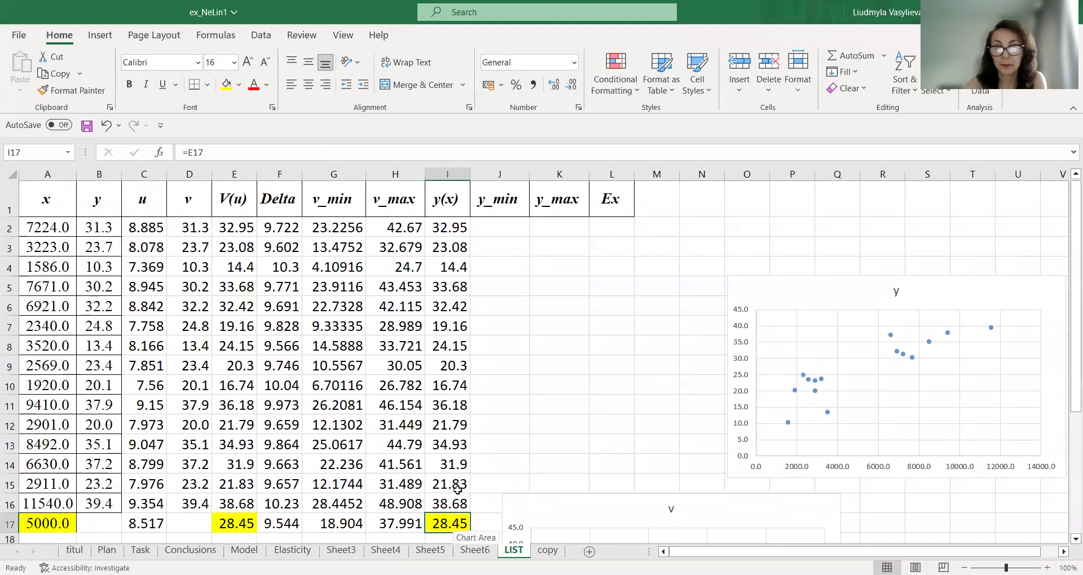
pyautogui.click(54, 525)
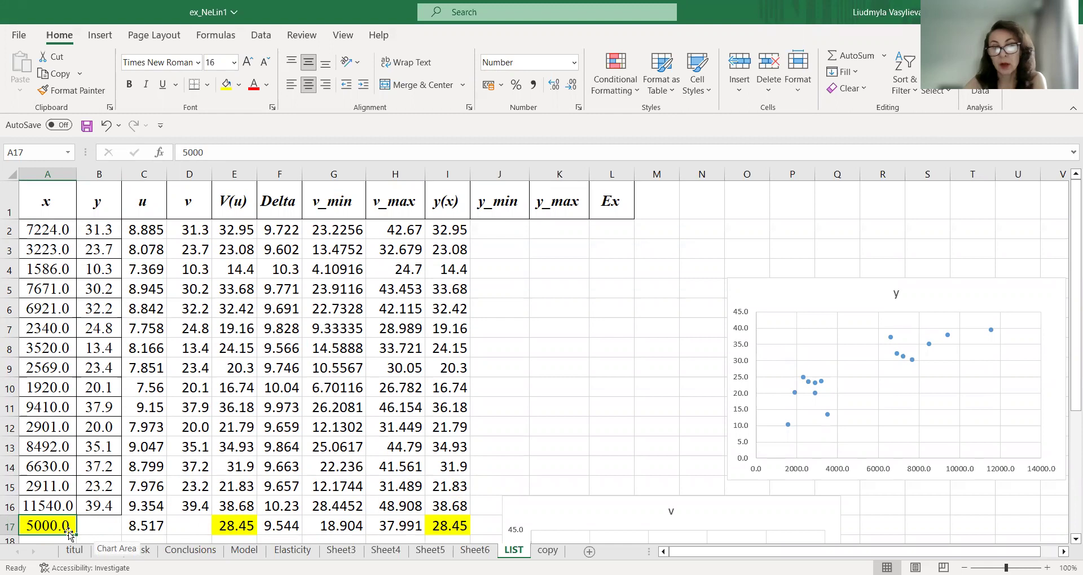
# Drag the lower v chart down so it sits below row 17 of the table
pyautogui.click(237, 525)
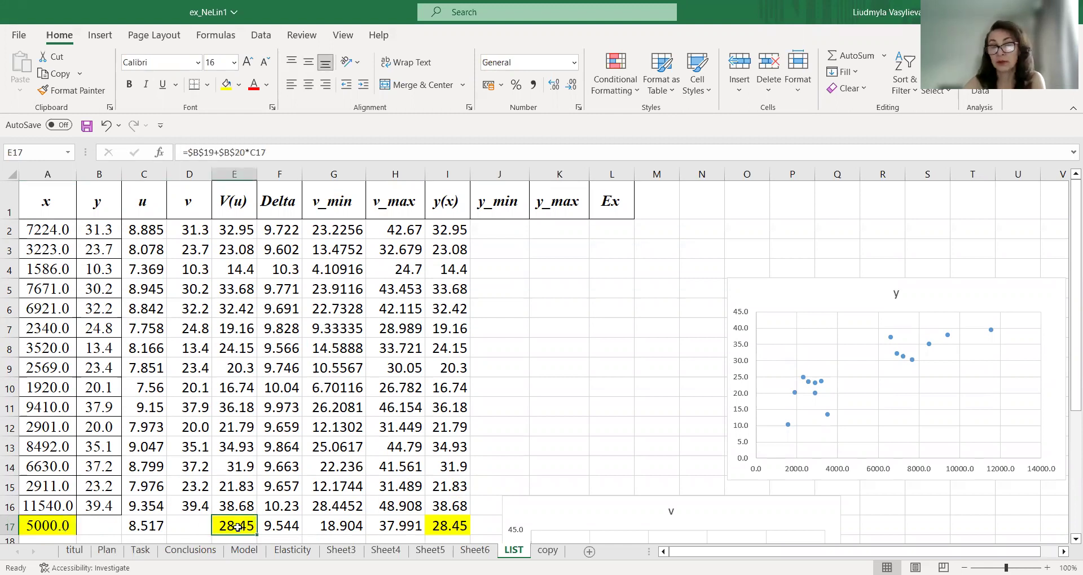
pyautogui.click(433, 528)
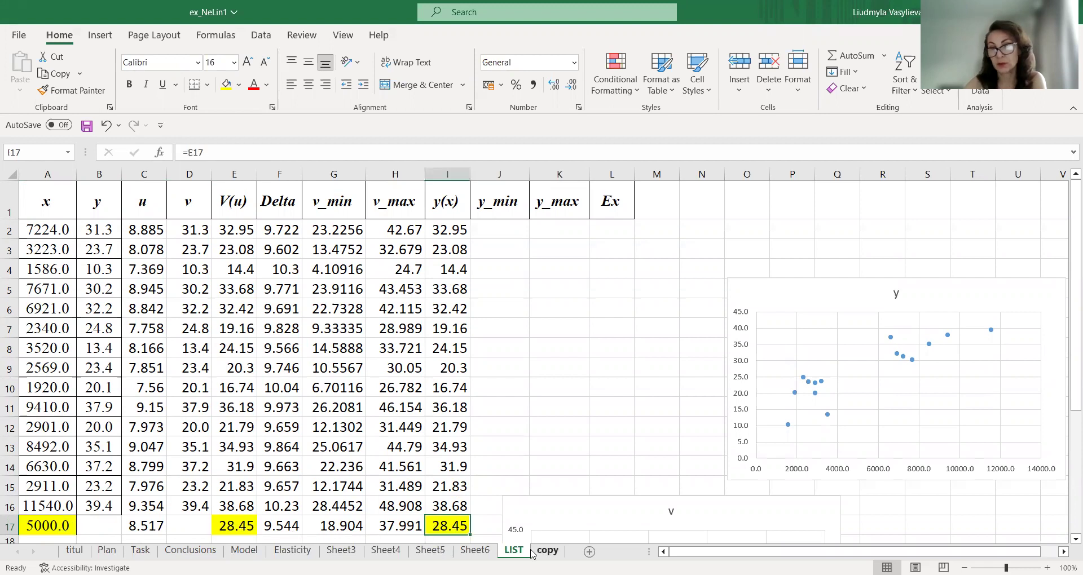
pyautogui.scroll(-1, 654, 468)
pyautogui.click(595, 468)
pyautogui.moveTo(596, 510); pyautogui.dragTo(599, 554)
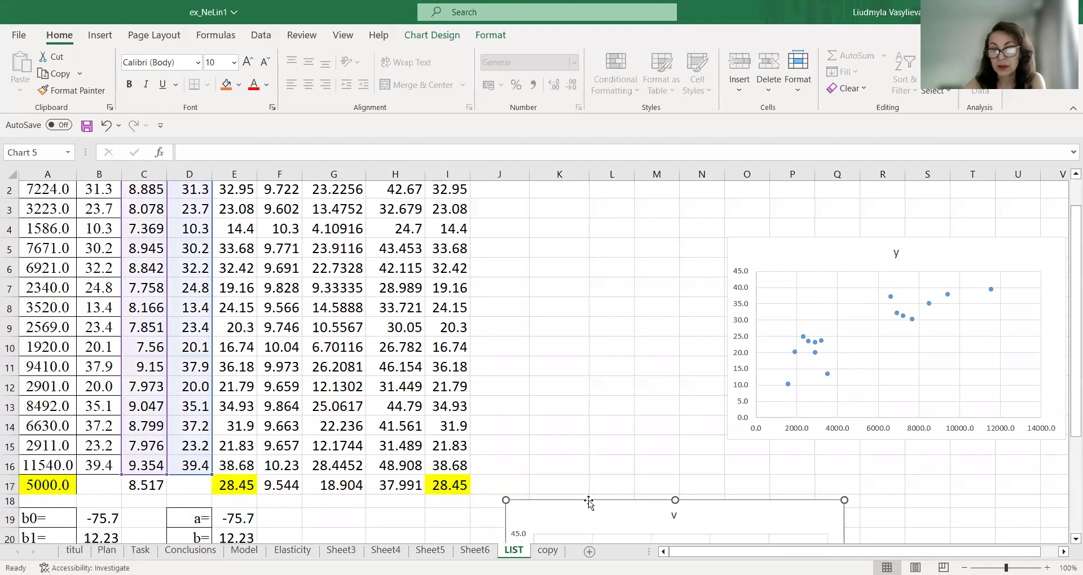
pyautogui.click(496, 327)
pyautogui.scroll(1, 548, 312)
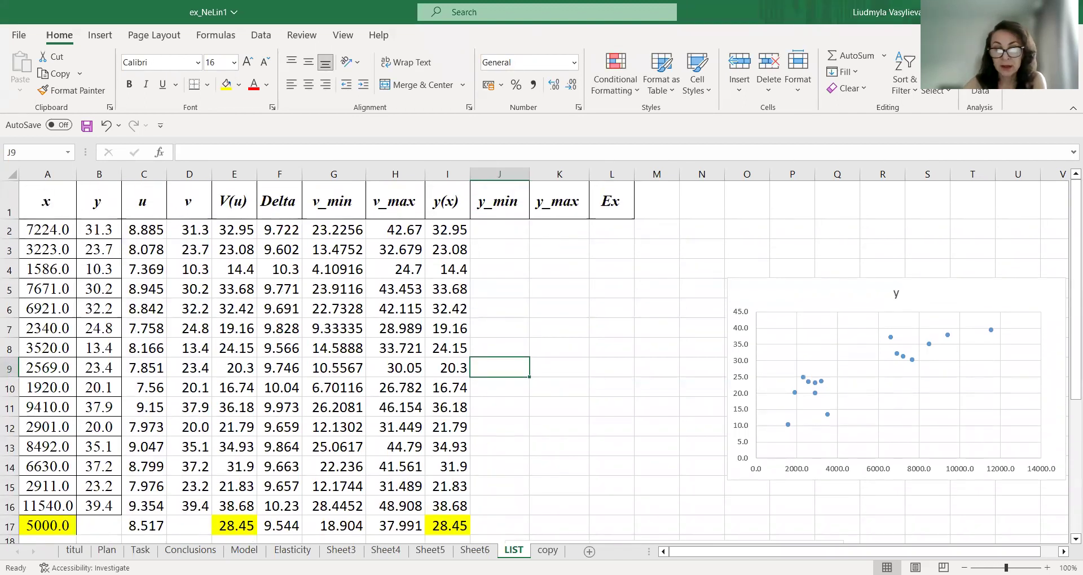
pyautogui.click(243, 550)
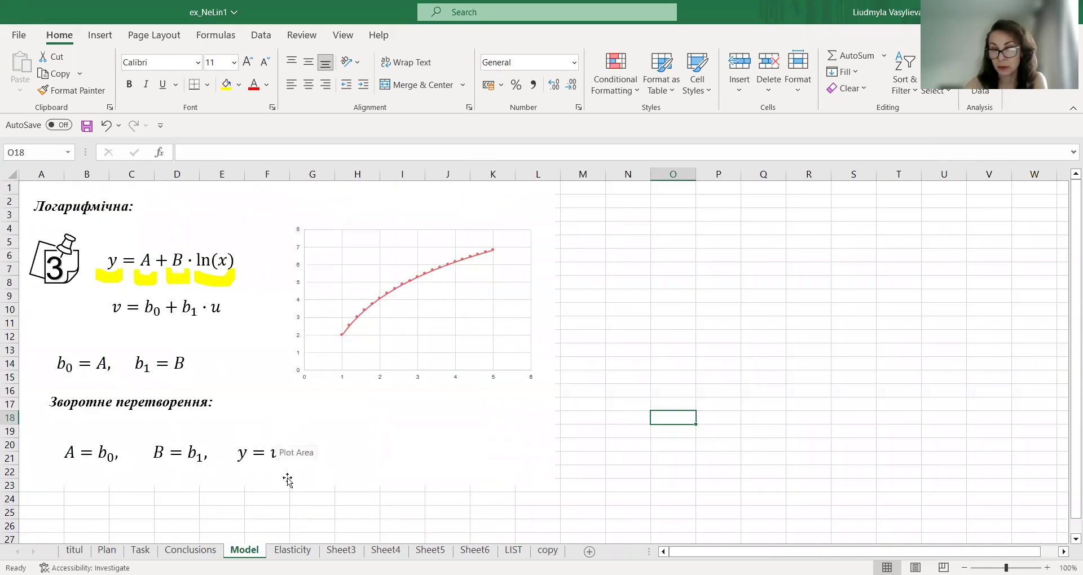
pyautogui.click(513, 550)
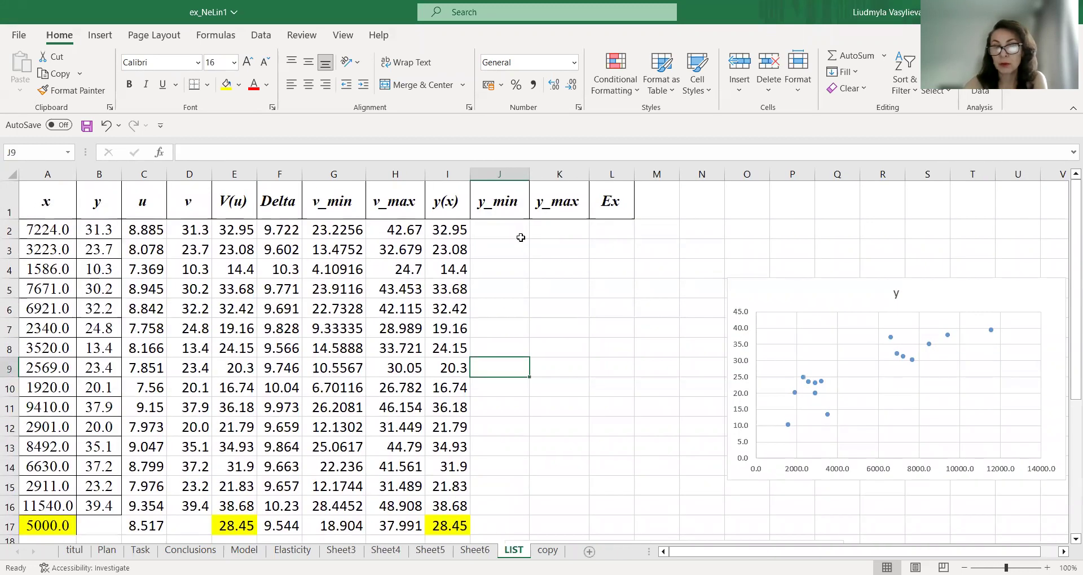
# Enter =G2 in J2 and =H2 in K2 for the first y_min and y_max
pyautogui.click(509, 230)
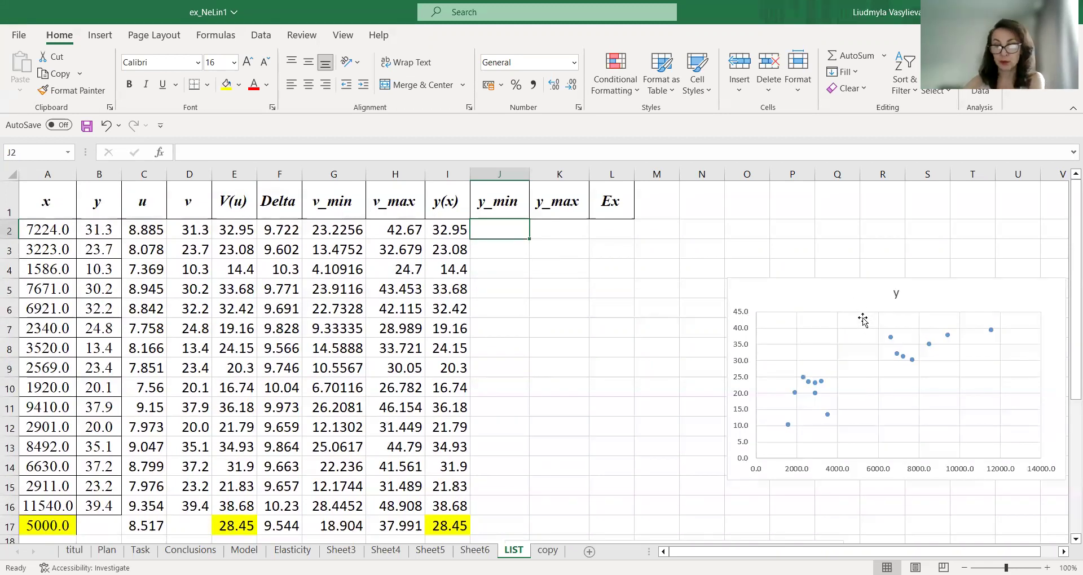
pyautogui.write('=')
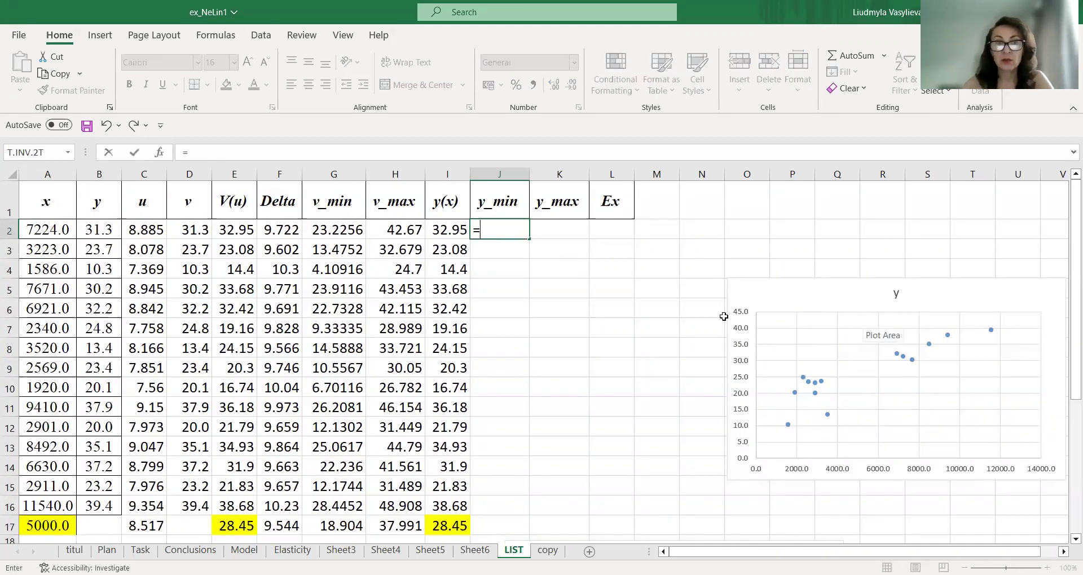
pyautogui.click(345, 229)
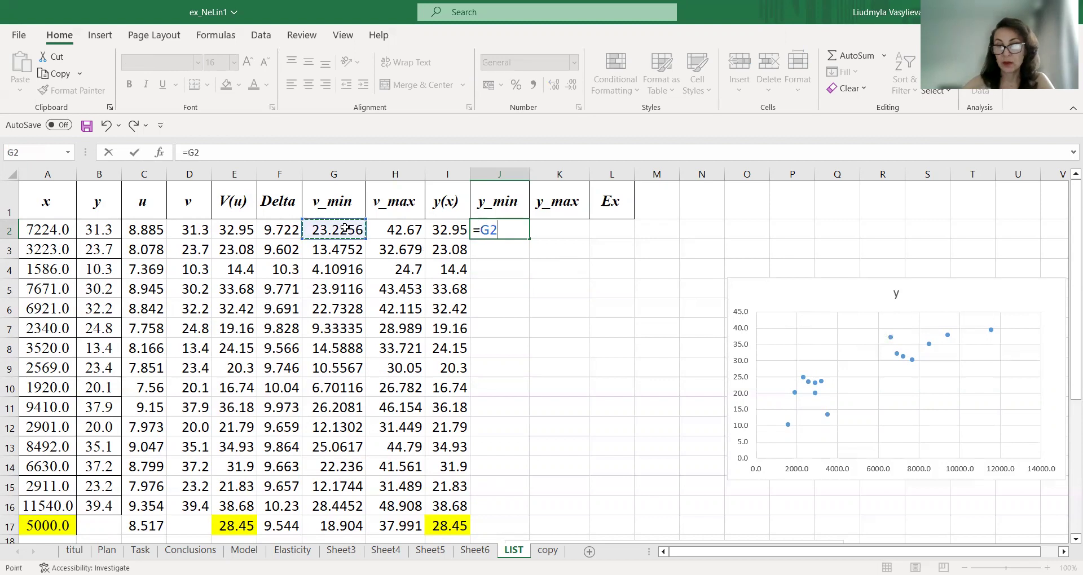
pyautogui.press('Return')
pyautogui.click(571, 231)
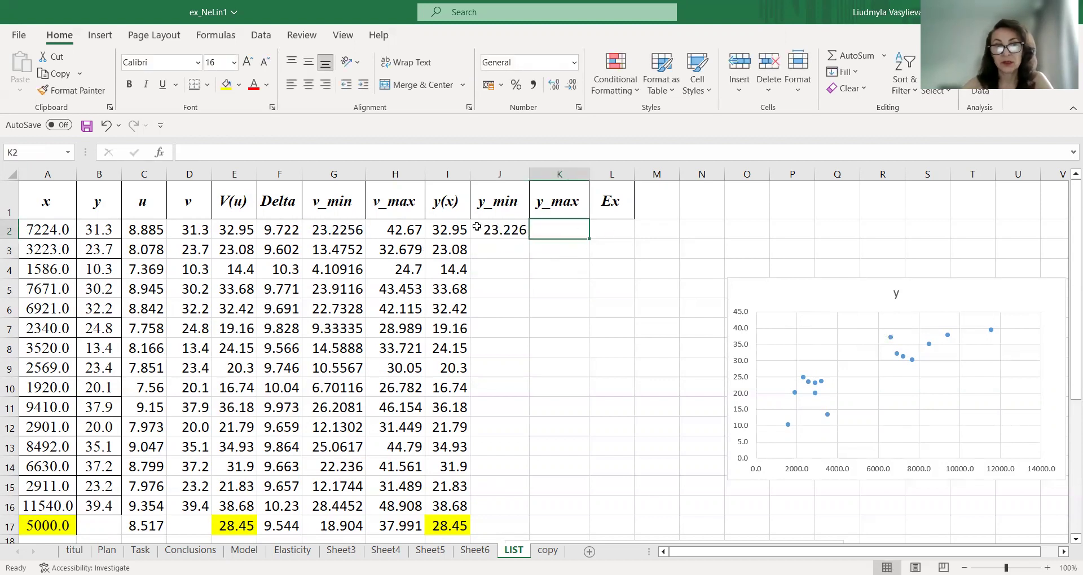
pyautogui.write('=')
pyautogui.click(399, 230)
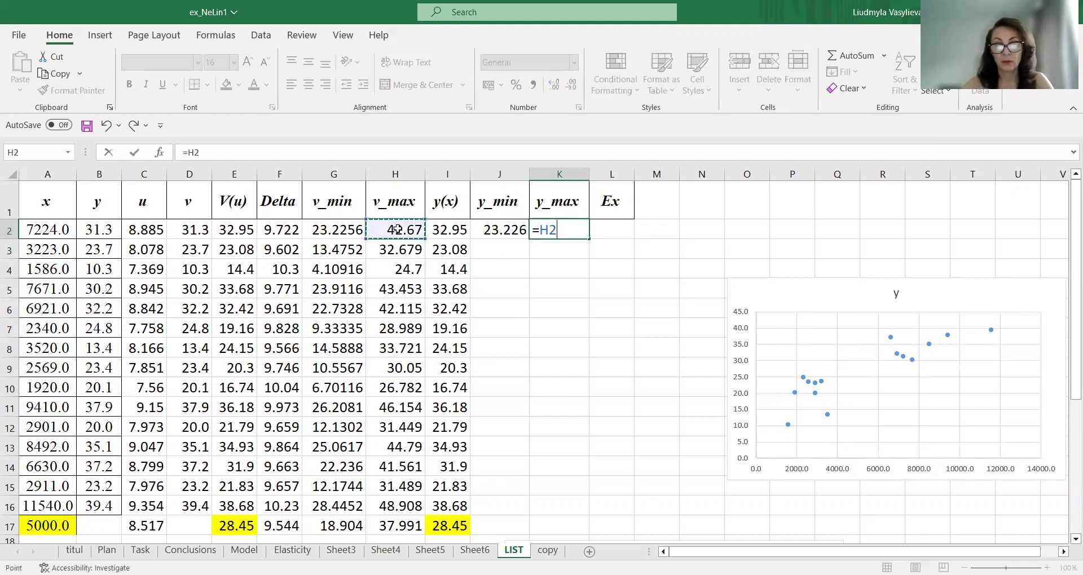
pyautogui.press('Return')
# Copy the J2:K2 formulas down through row 17
pyautogui.click(501, 230)
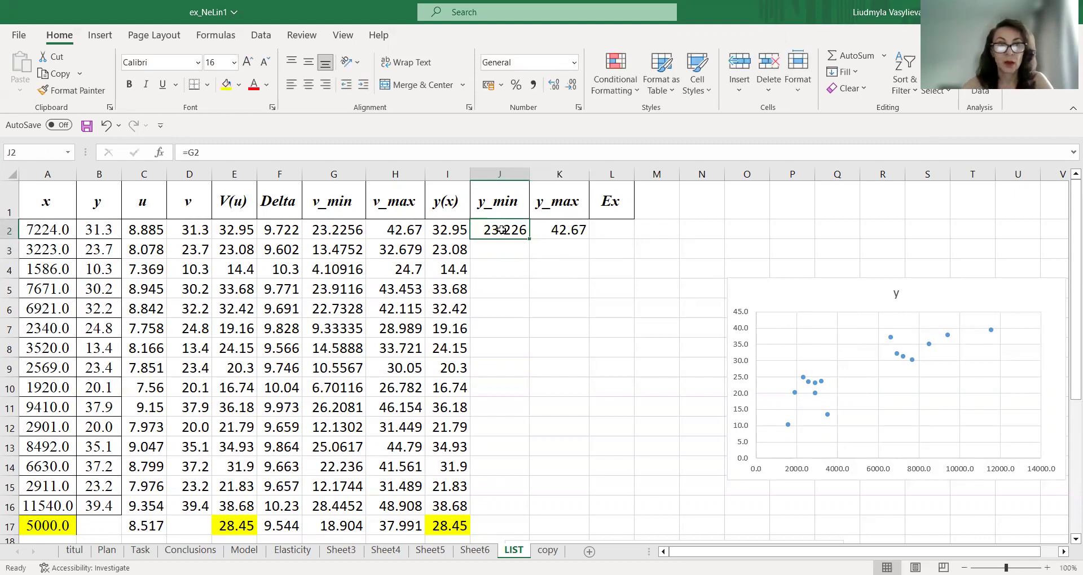
pyautogui.moveTo(507, 229); pyautogui.dragTo(561, 230)
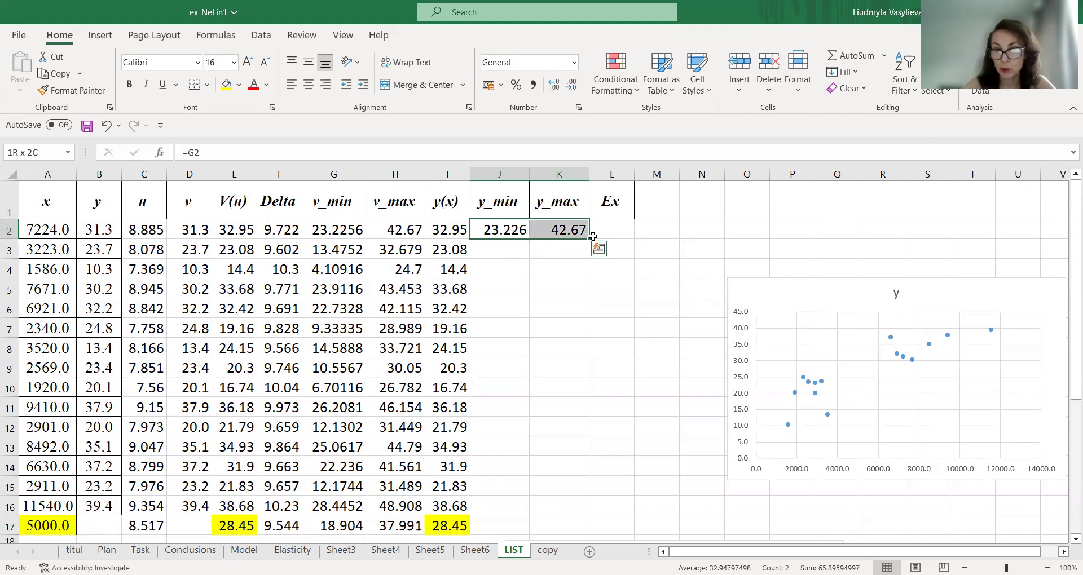
pyautogui.moveTo(590, 238); pyautogui.dragTo(580, 533)
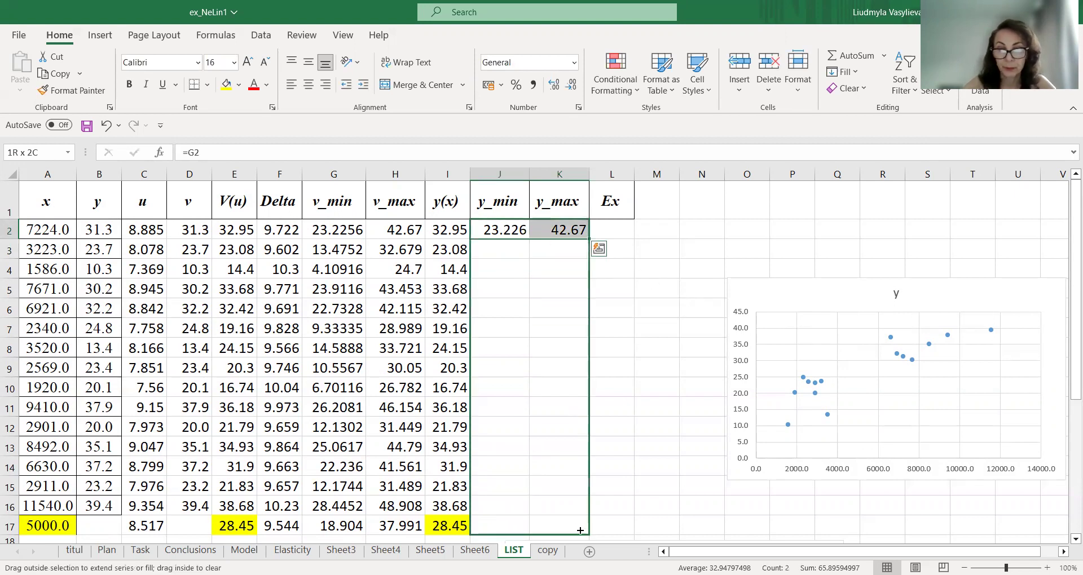
# Highlight the row 17 forecast bounds 18.904 and 37.991 (J17:K17) in yellow
pyautogui.click(546, 520)
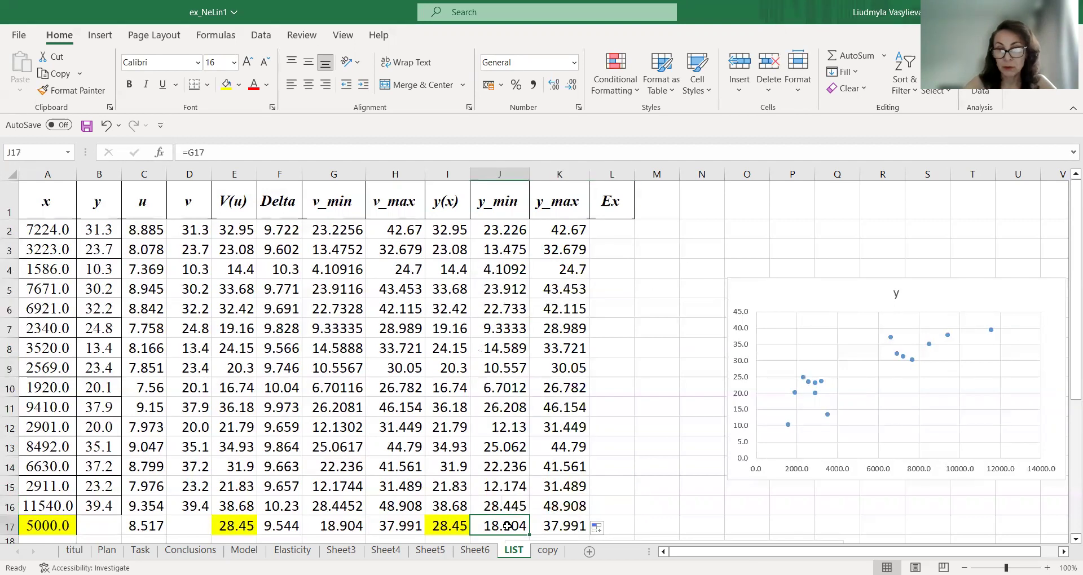
pyautogui.moveTo(499, 525); pyautogui.dragTo(555, 525)
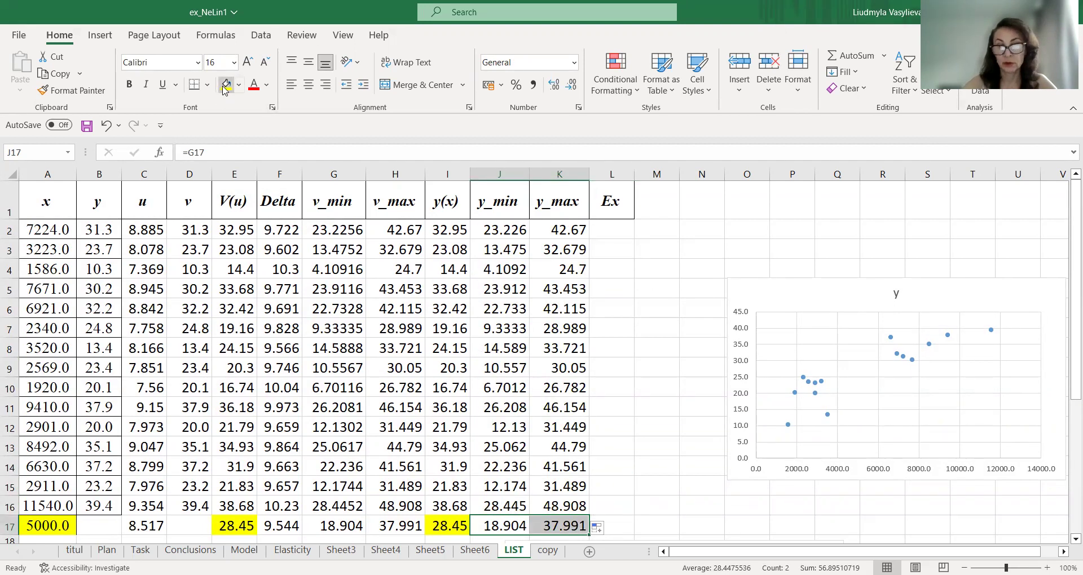
pyautogui.click(226, 85)
pyautogui.click(681, 463)
pyautogui.scroll(-1, 641, 468)
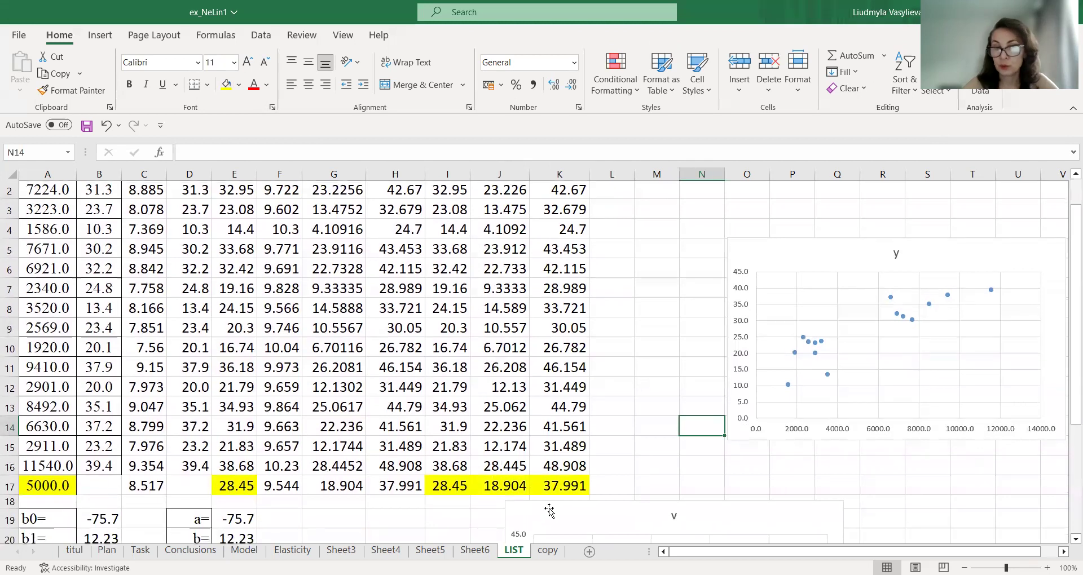
pyautogui.click(61, 488)
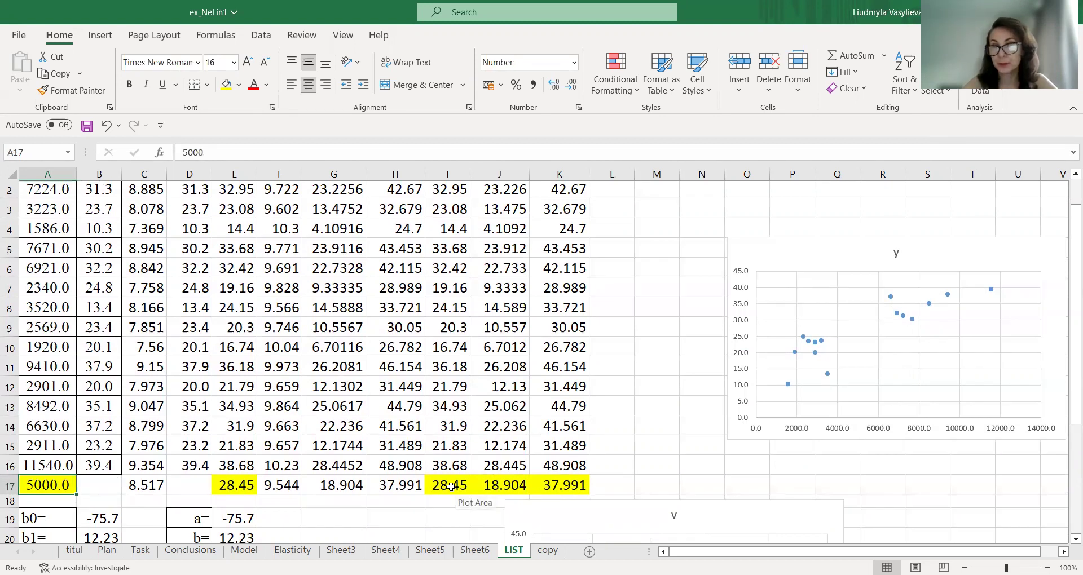
pyautogui.click(450, 487)
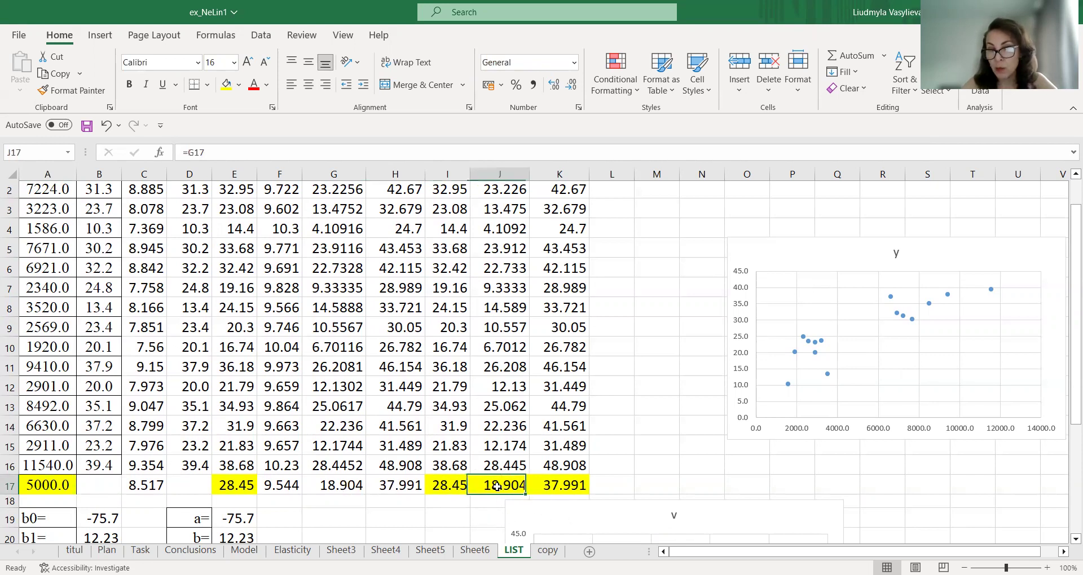
pyautogui.moveTo(499, 487); pyautogui.dragTo(564, 485)
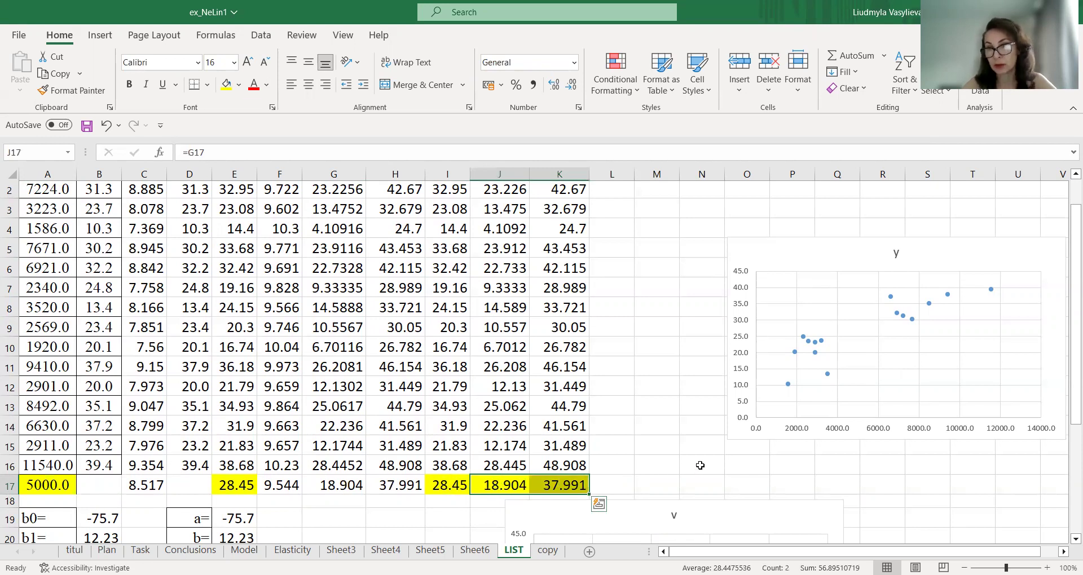
pyautogui.click(61, 485)
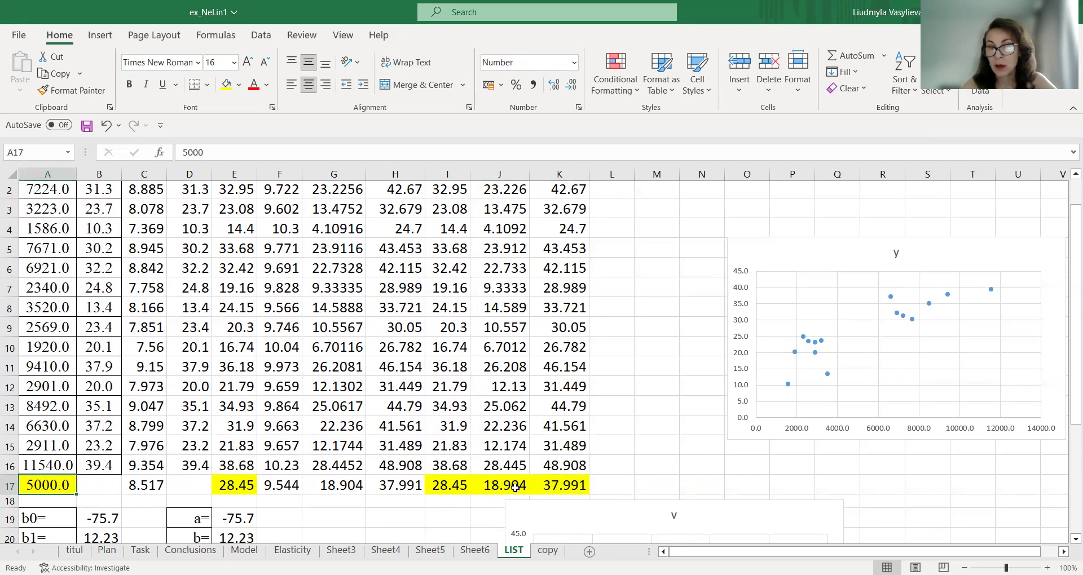
pyautogui.moveTo(490, 484); pyautogui.dragTo(550, 485)
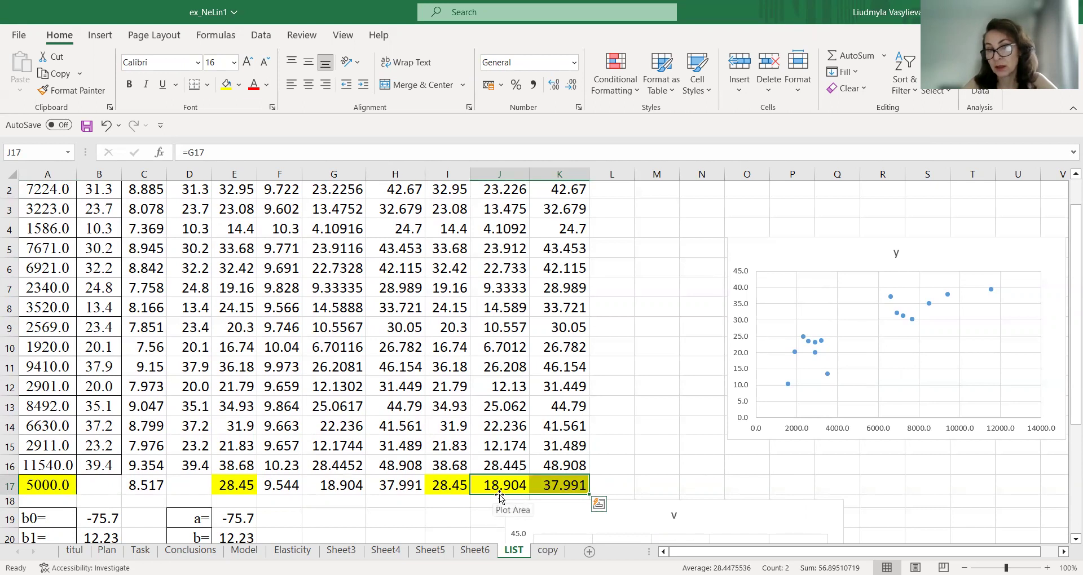
pyautogui.click(632, 479)
pyautogui.scroll(1, 640, 472)
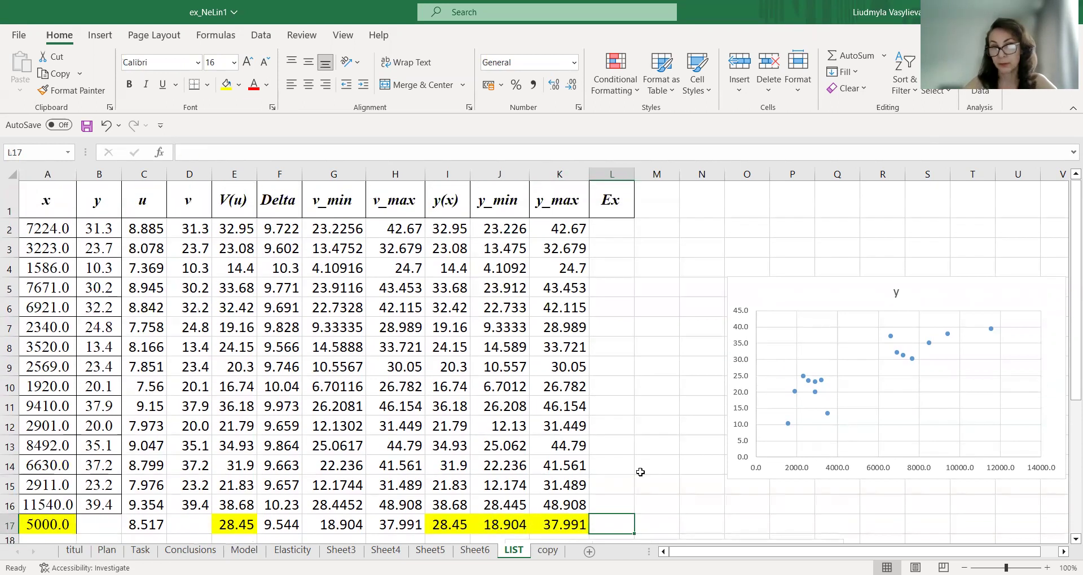
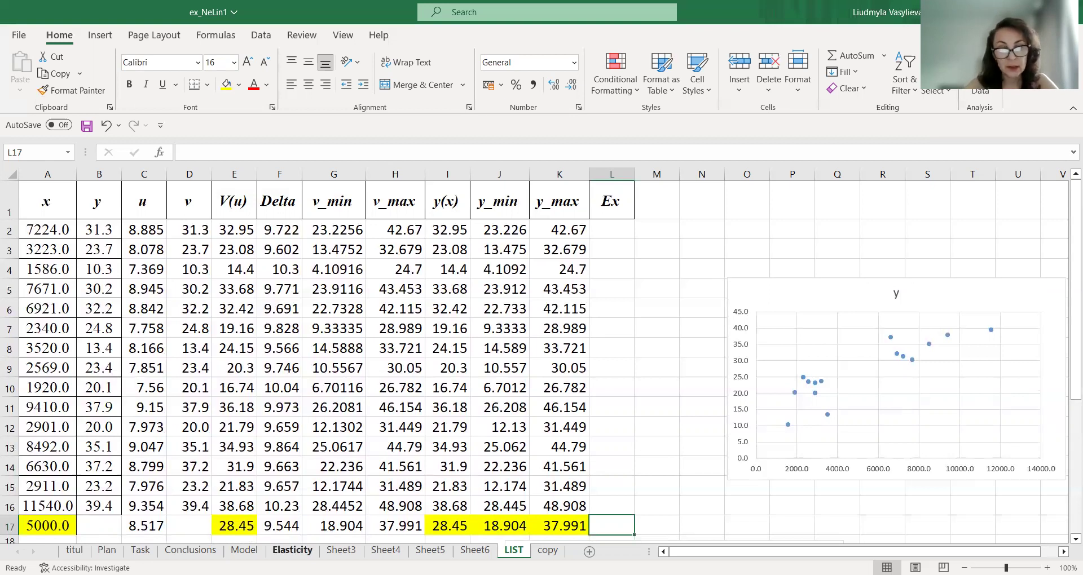
# After checking the Elasticity sheet, enter =E20/I17 in L17 of LIST and shade it yellow
pyautogui.click(292, 550)
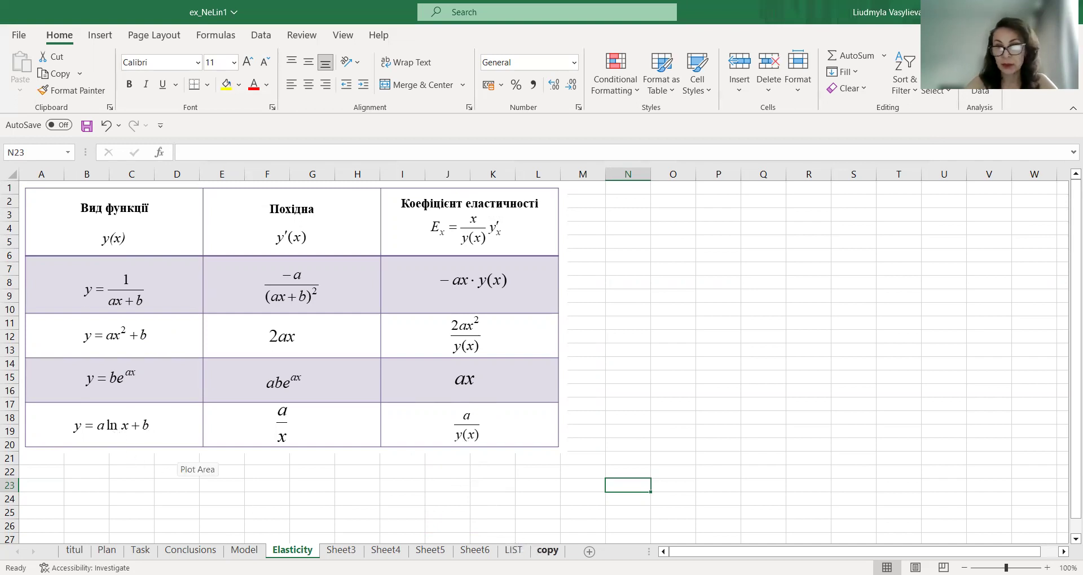
pyautogui.click(513, 551)
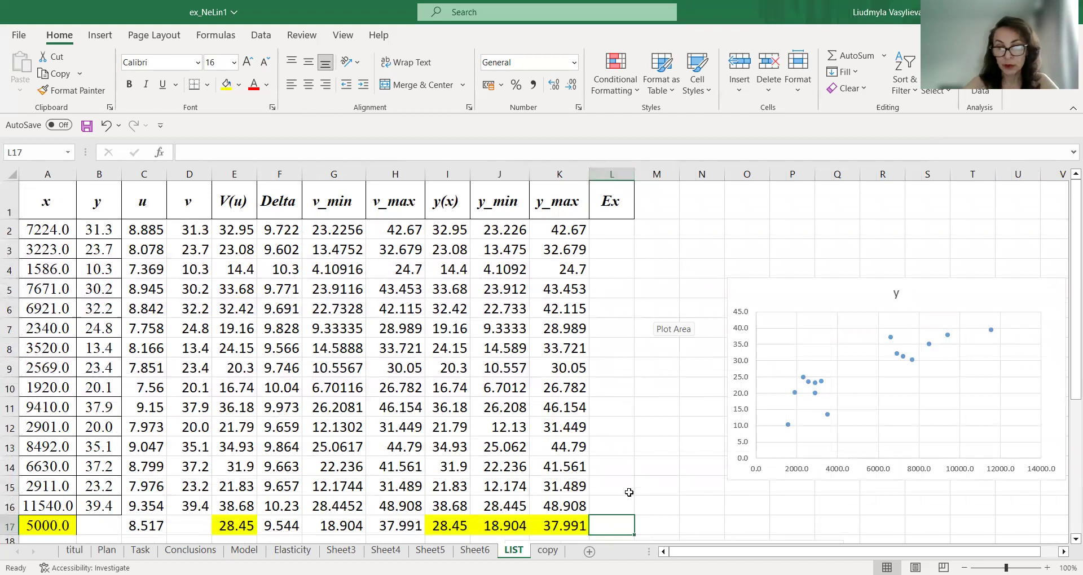
pyautogui.write('=')
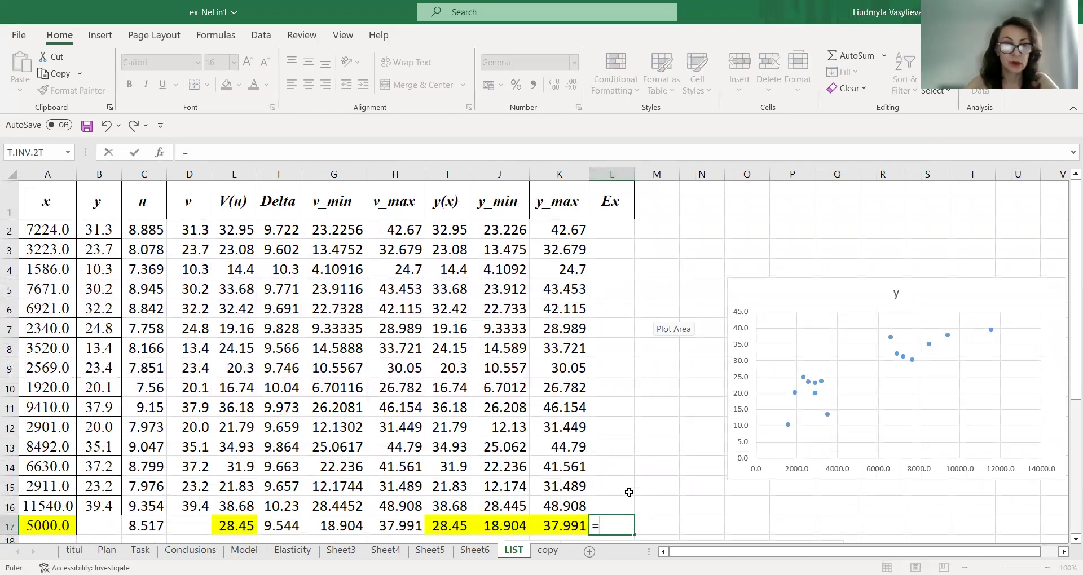
pyautogui.scroll(-1, 629, 493)
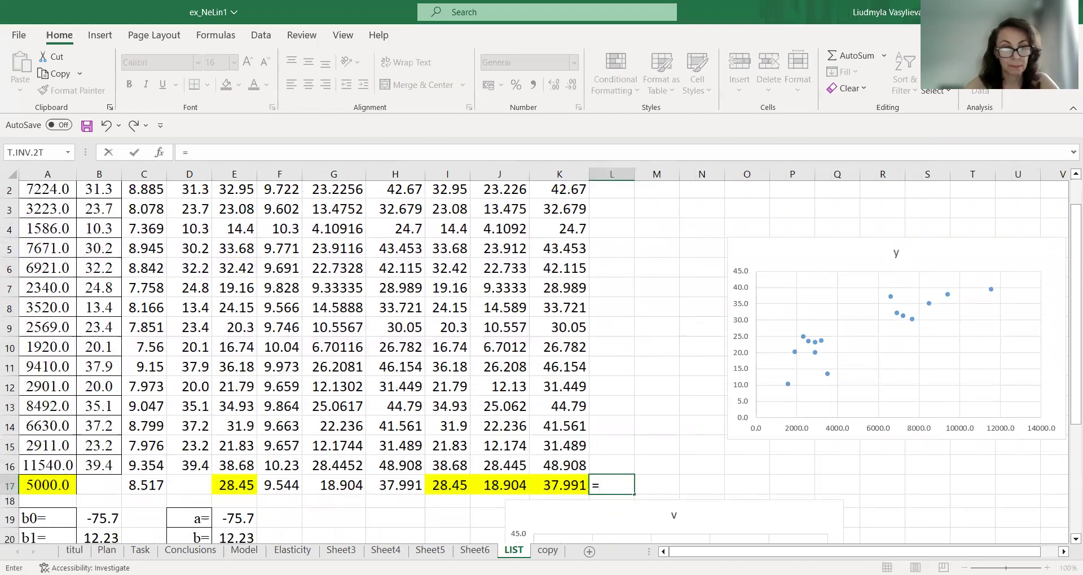
pyautogui.click(248, 537)
pyautogui.write('/')
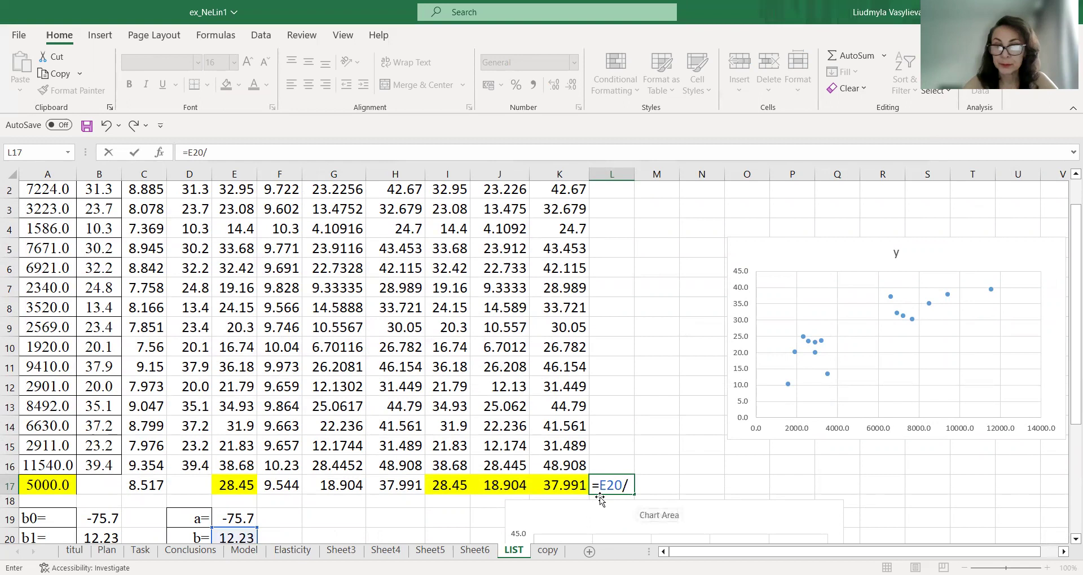
pyautogui.scroll(1, 587, 497)
pyautogui.click(456, 523)
pyautogui.press('Return')
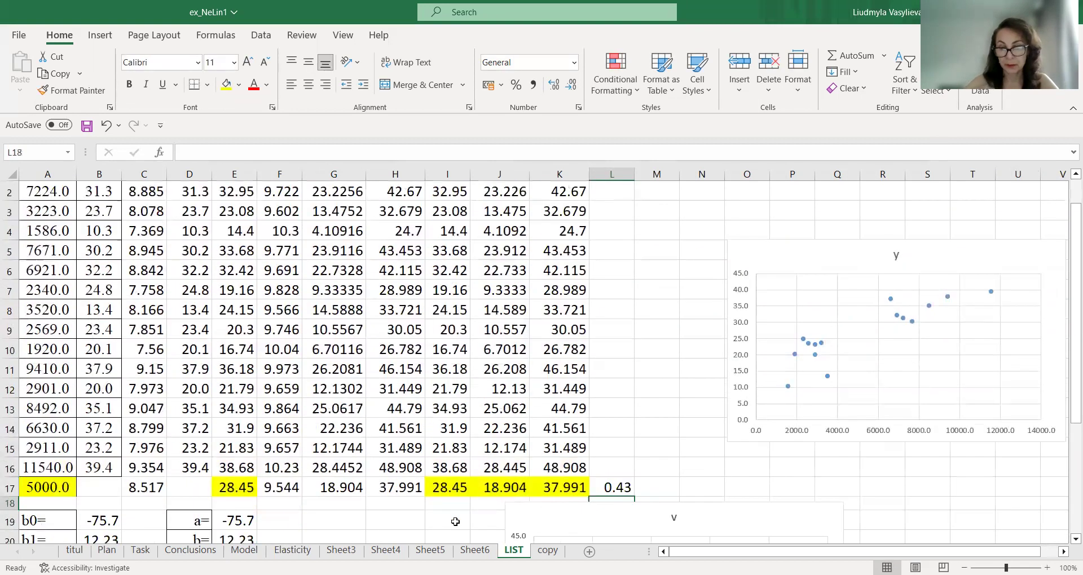
pyautogui.press('Up')
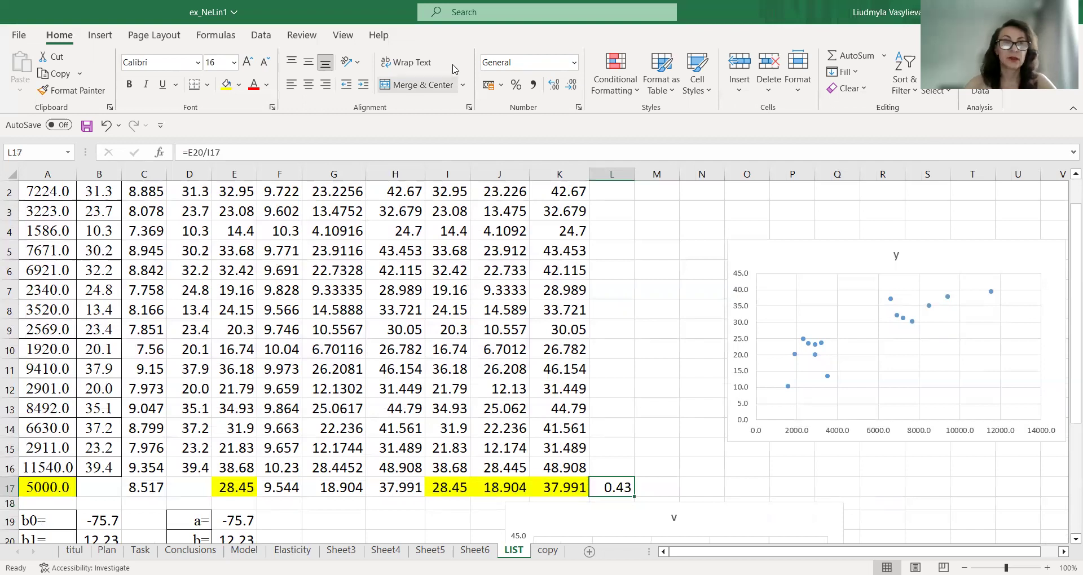
pyautogui.click(226, 84)
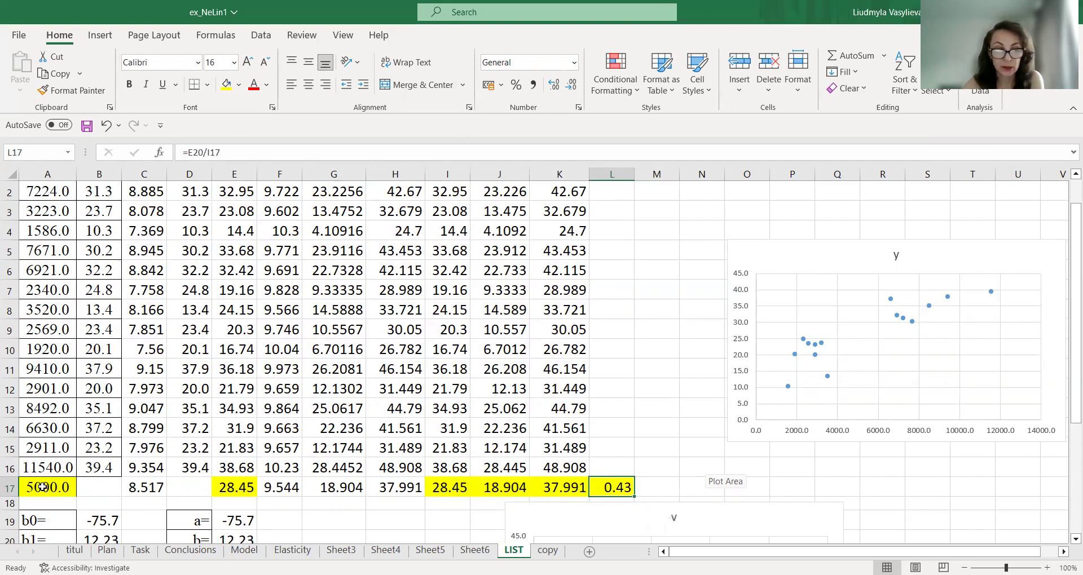
# Review the y(x) formula, the forecast x of 5000 and the Ex result 0.43
pyautogui.click(452, 493)
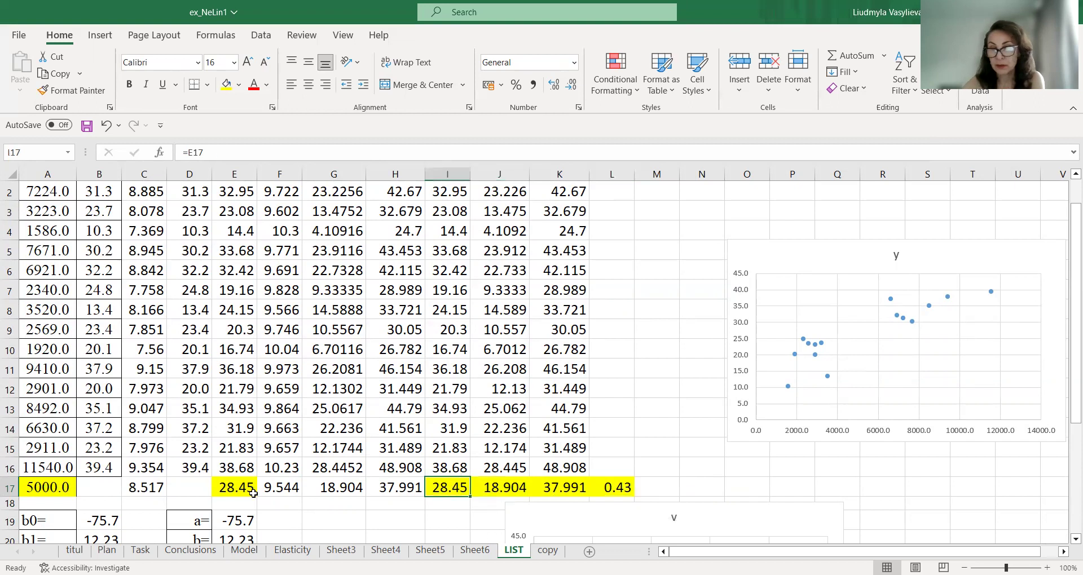
pyautogui.click(41, 495)
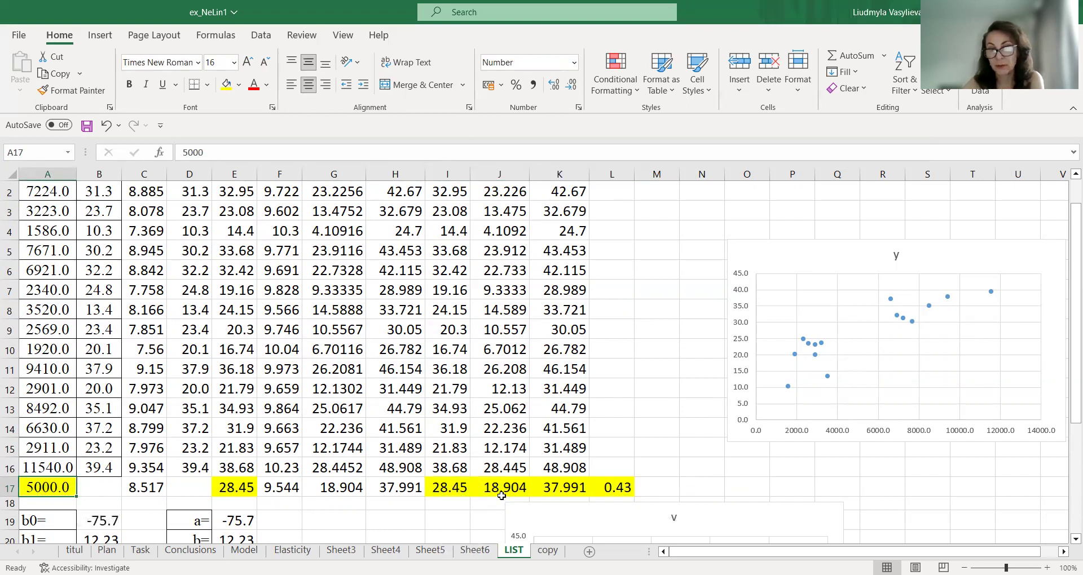
pyautogui.click(466, 484)
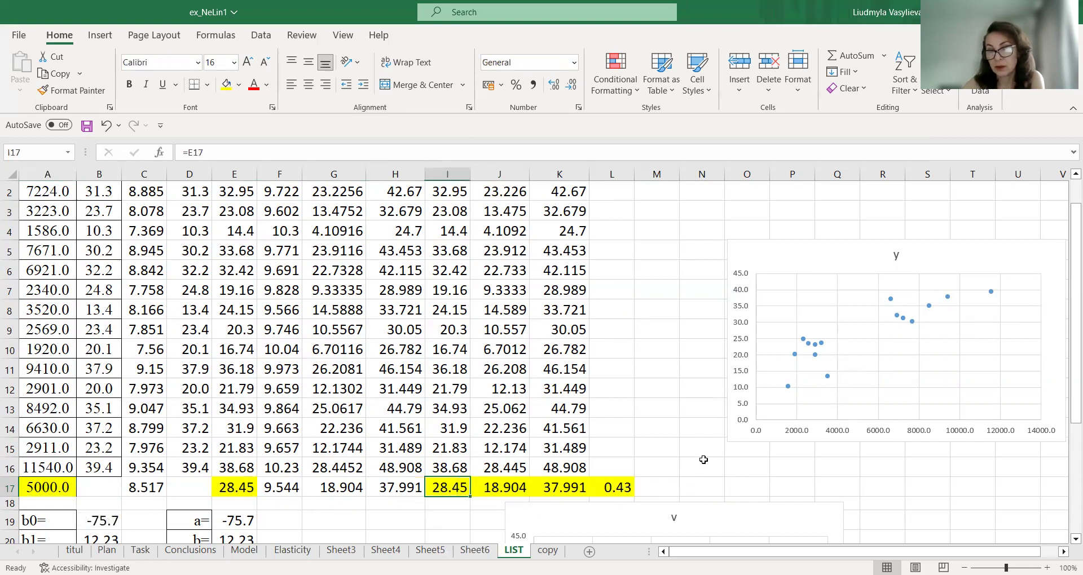
pyautogui.click(621, 491)
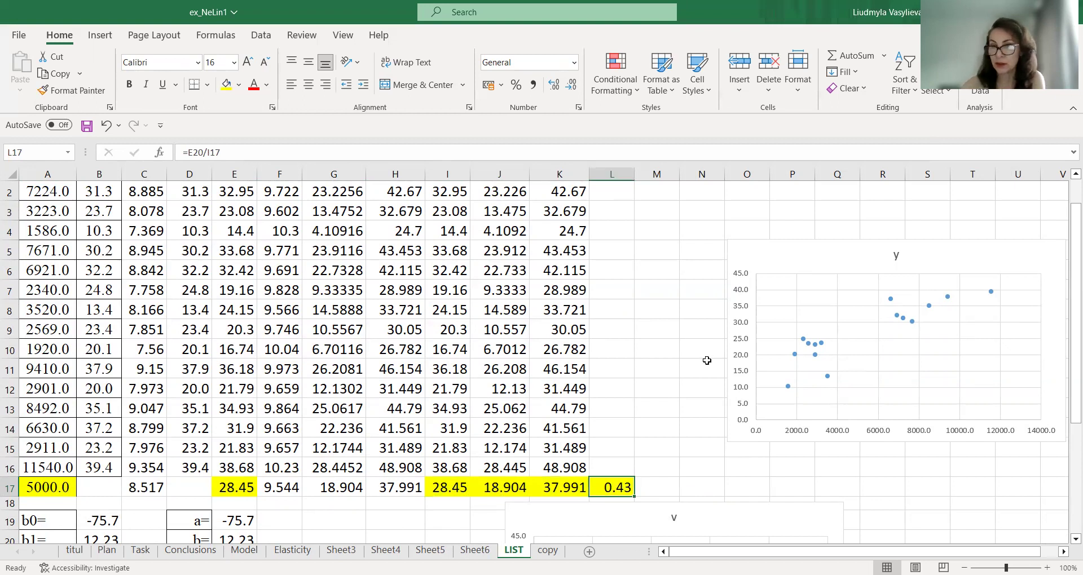
pyautogui.scroll(1, 705, 361)
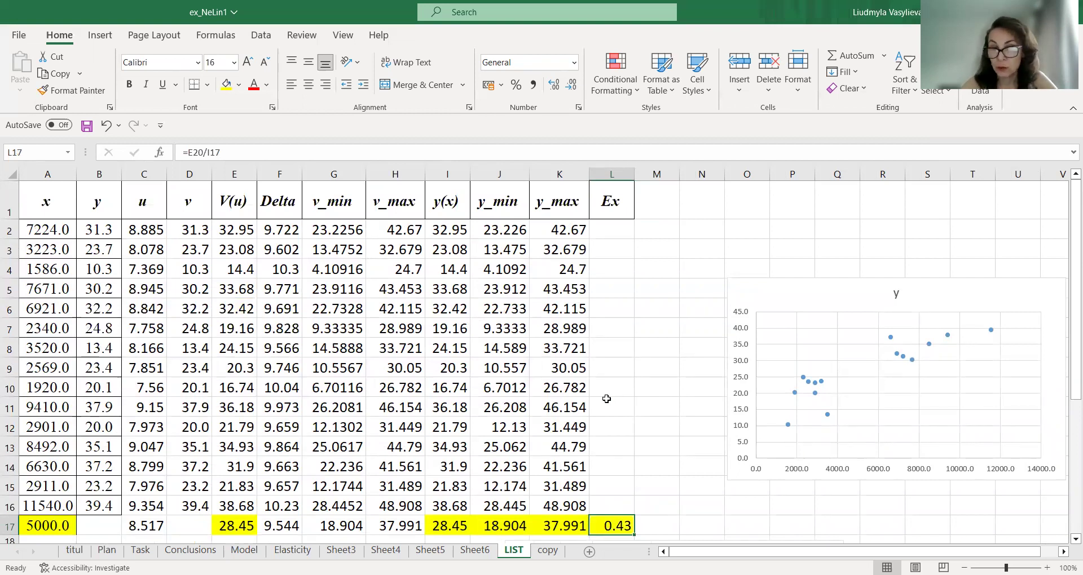
pyautogui.scroll(-3, 606, 398)
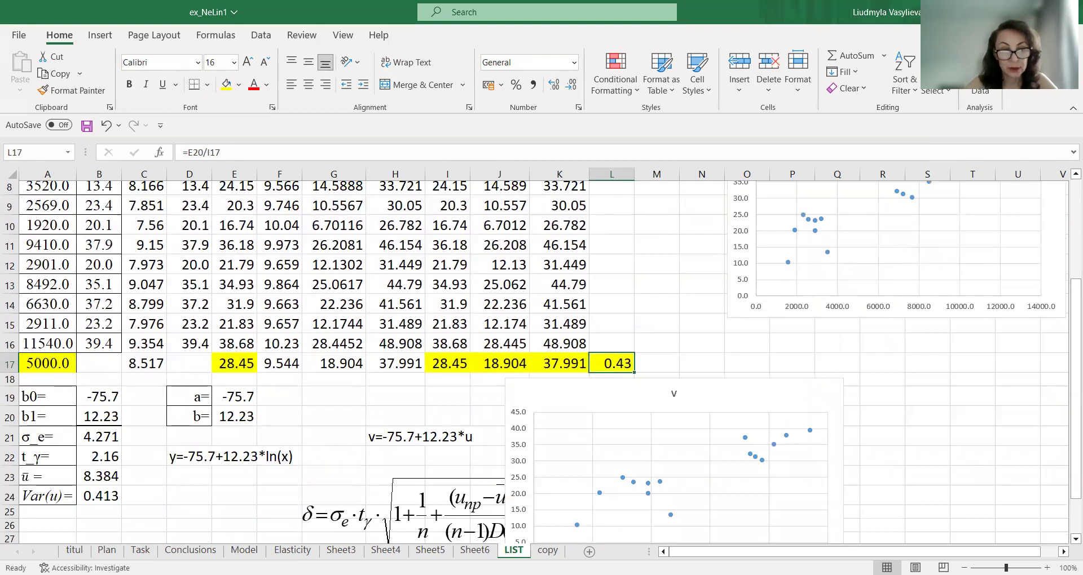
# Read each Conclusions line: logarithmic model, its significance, the forecast, and Ex = 0.43 meaning
pyautogui.click(190, 551)
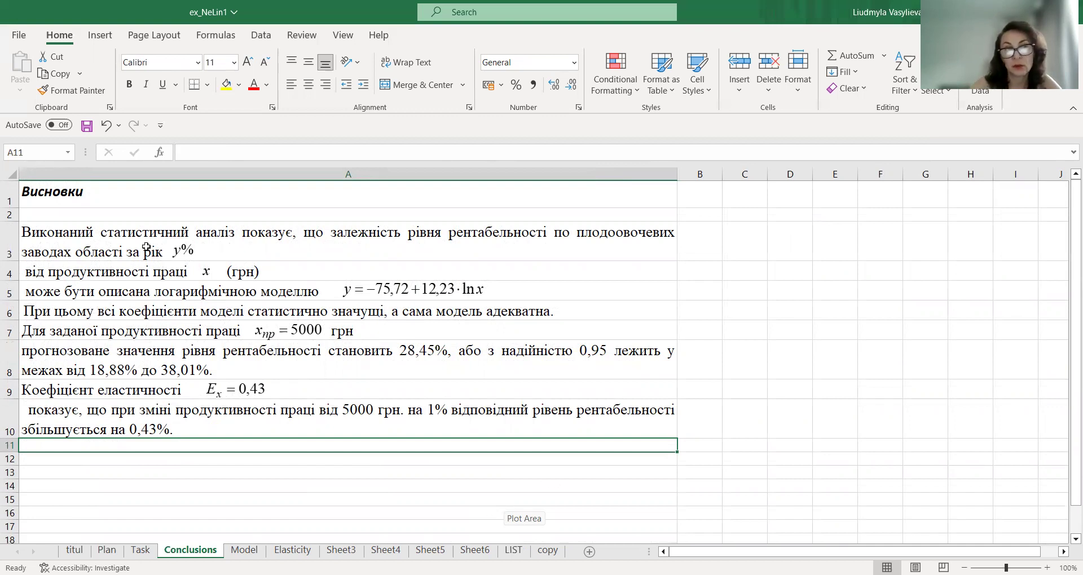
pyautogui.click(99, 243)
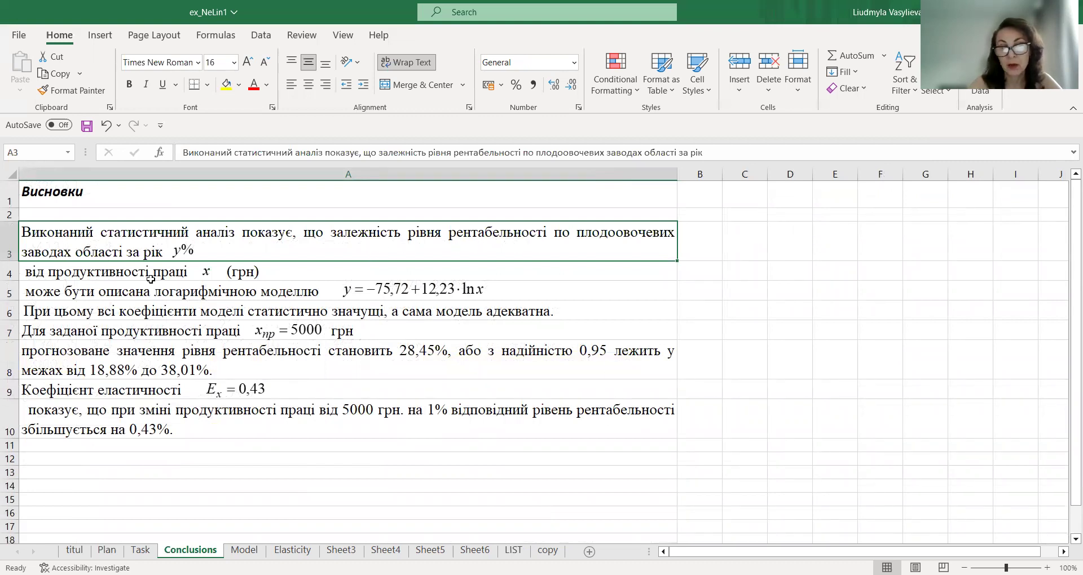
pyautogui.click(451, 292)
pyautogui.click(600, 283)
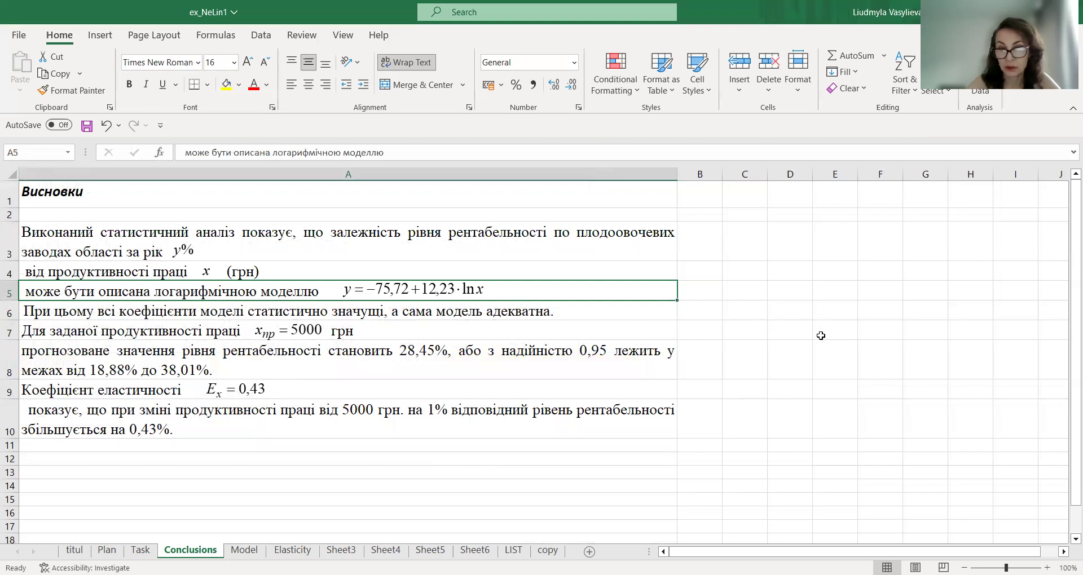
pyautogui.click(586, 313)
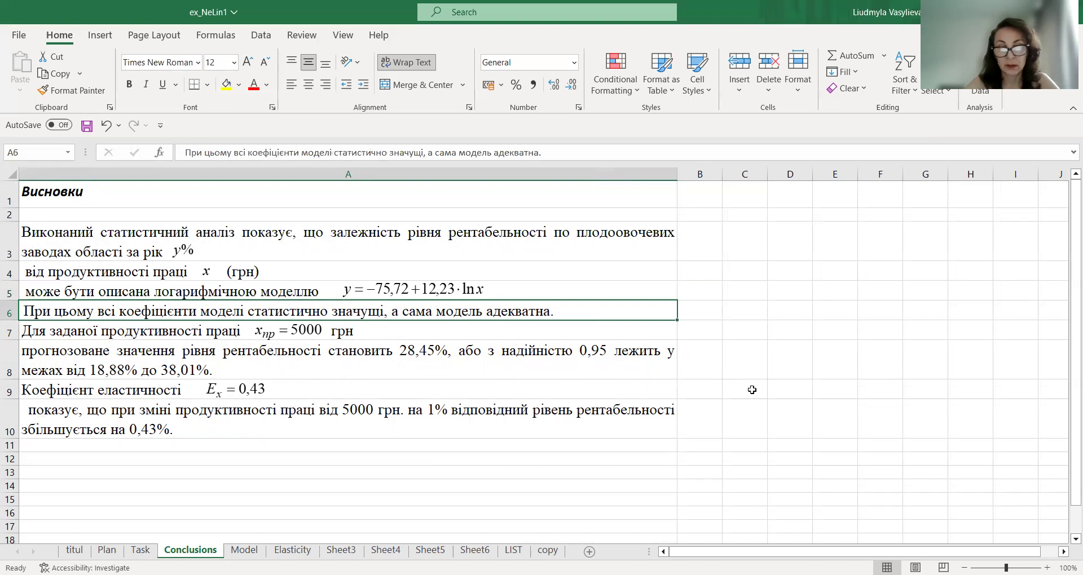
pyautogui.click(261, 370)
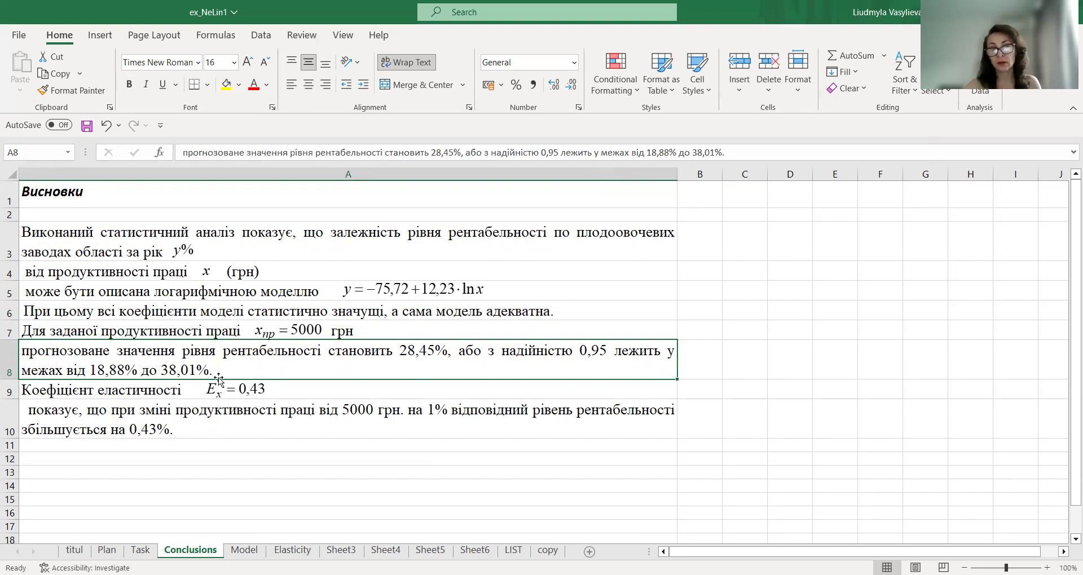
pyautogui.click(139, 389)
pyautogui.click(314, 433)
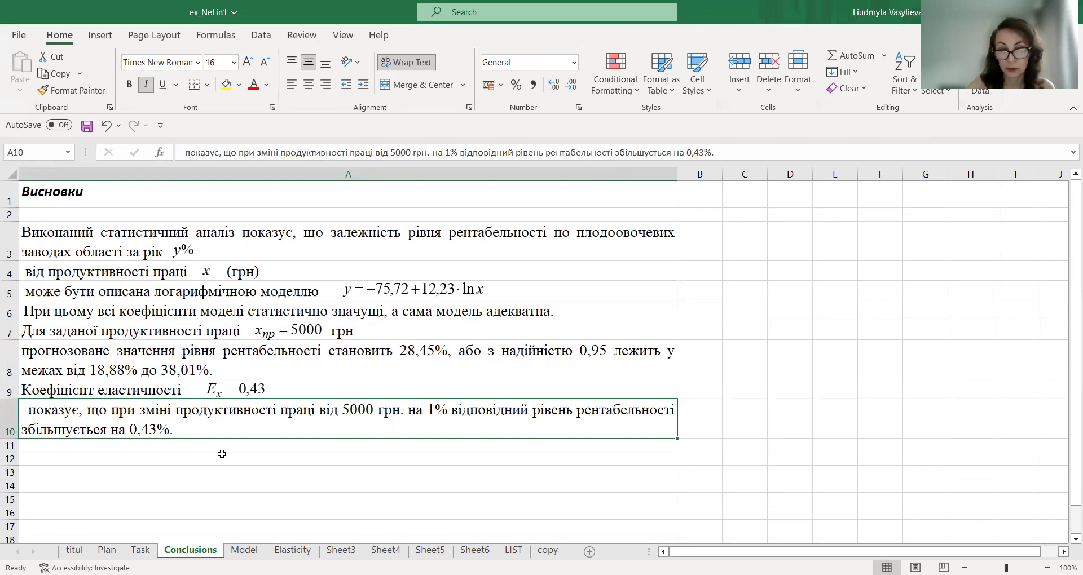
pyautogui.click(222, 454)
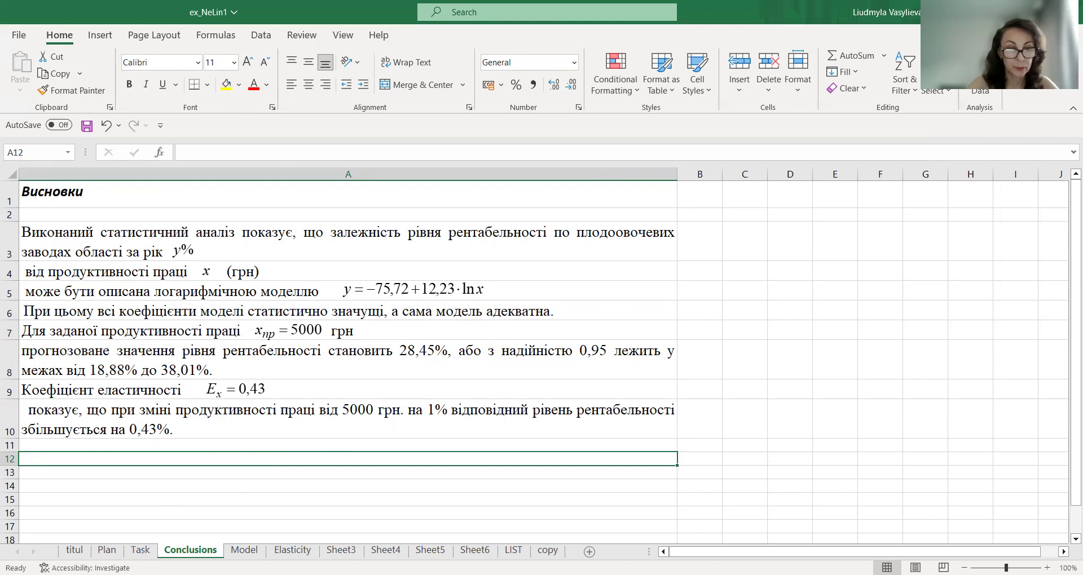
# Look over the Plan sheet's 15-step model sequence, then move to the Model sheet
pyautogui.click(107, 551)
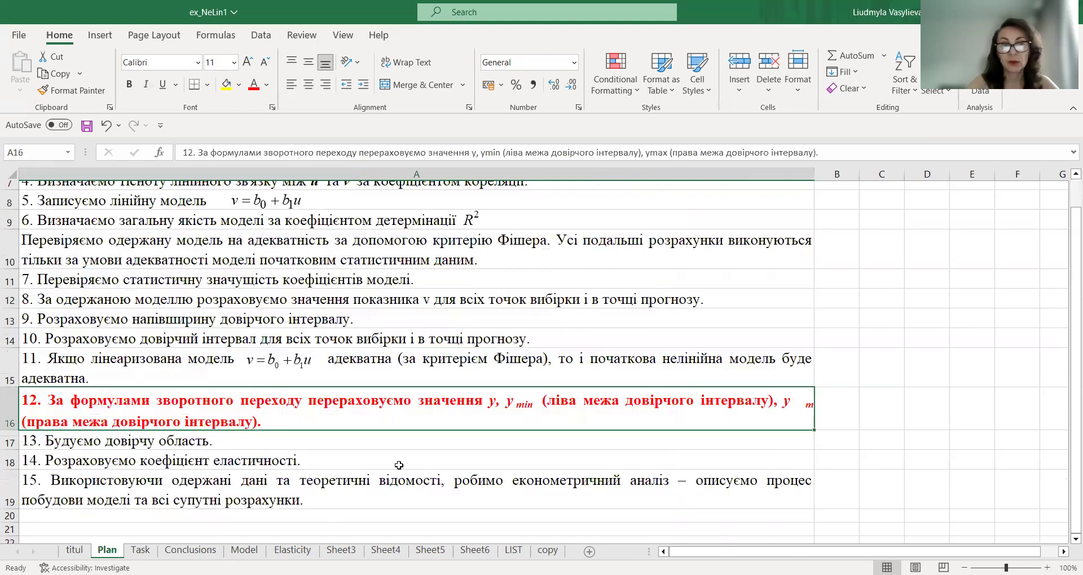
pyautogui.scroll(2, 400, 465)
pyautogui.scroll(1, 542, 435)
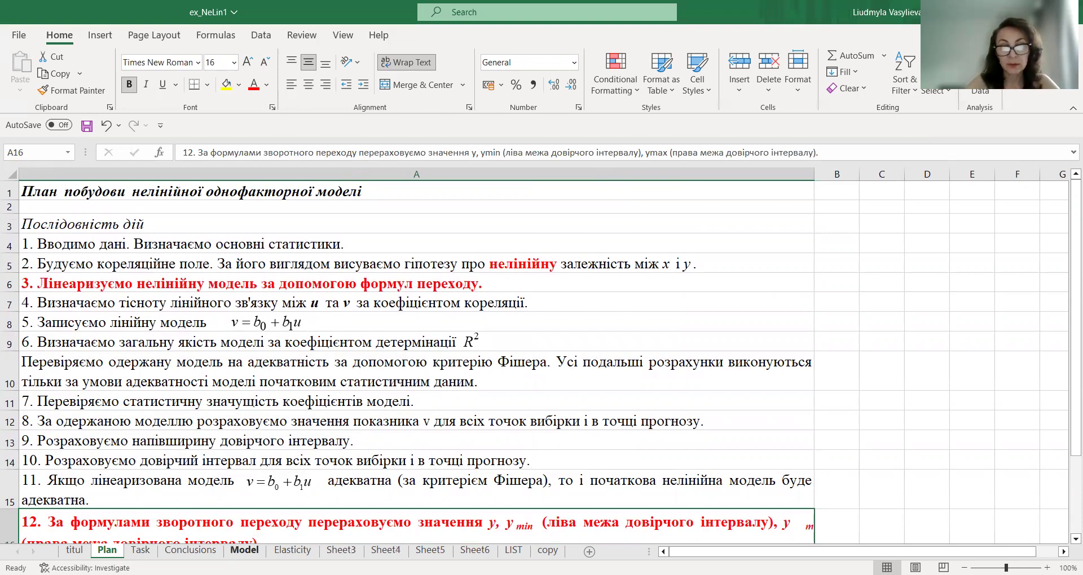
pyautogui.click(244, 550)
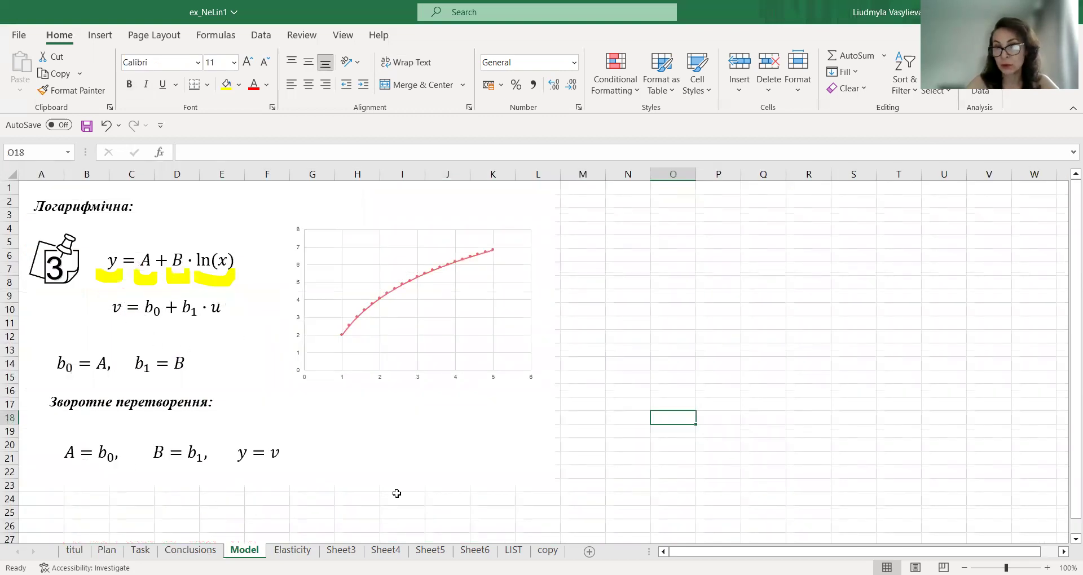
pyautogui.click(514, 550)
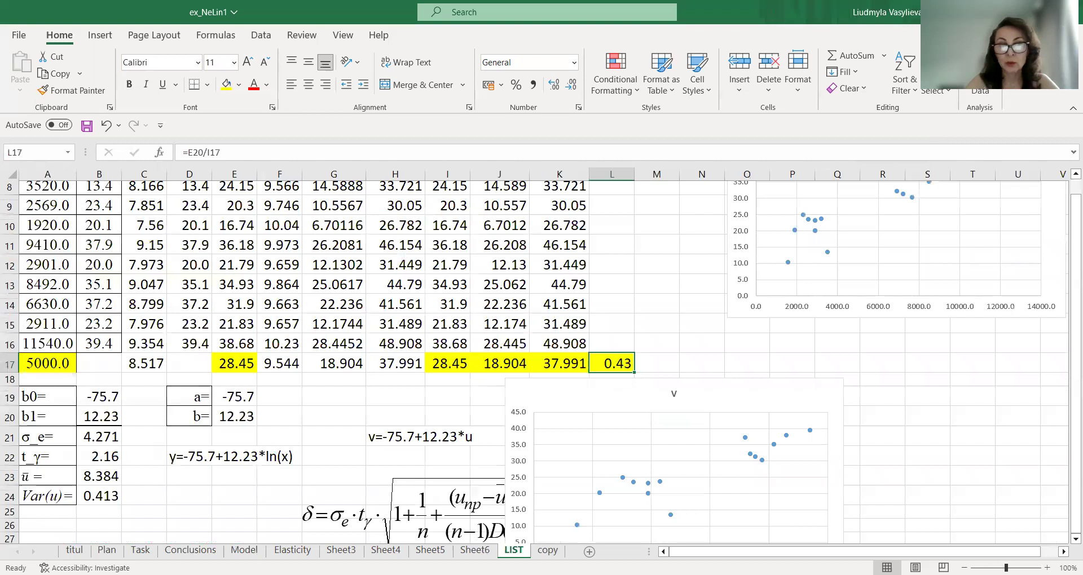
pyautogui.scroll(3, 384, 428)
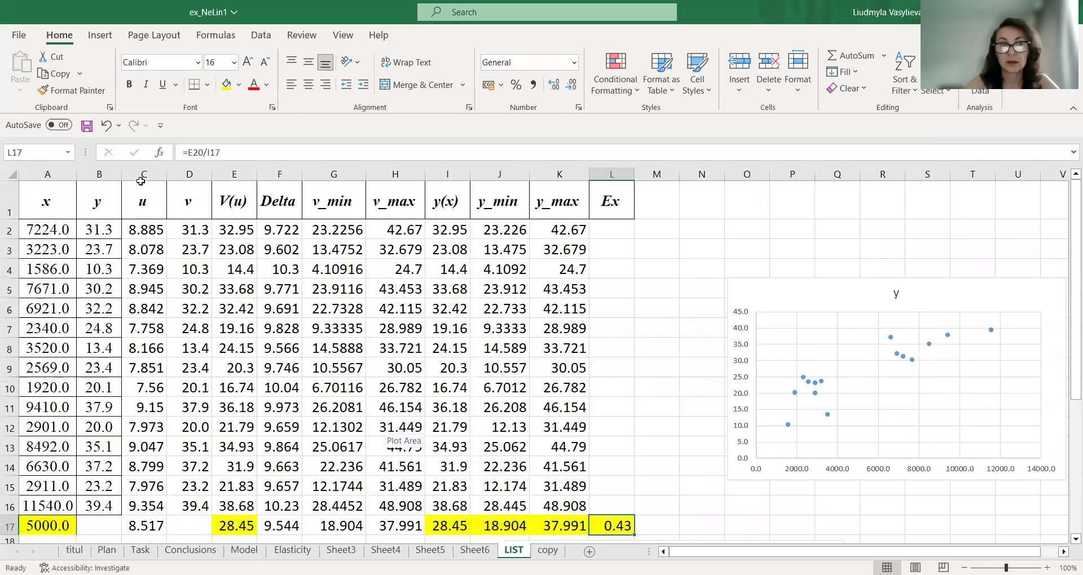
pyautogui.moveTo(144, 173); pyautogui.dragTo(194, 170)
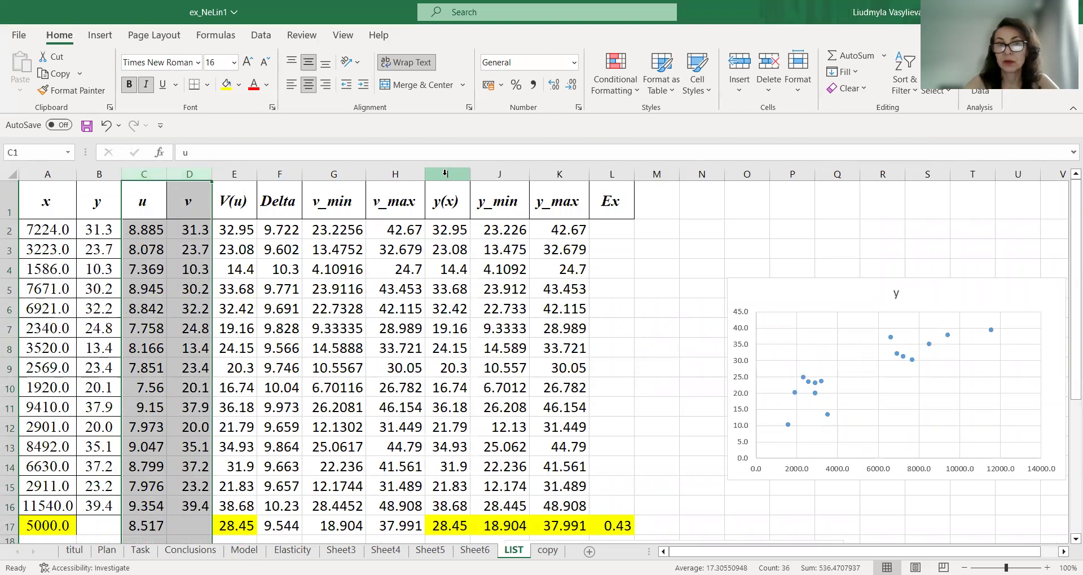
pyautogui.moveTo(445, 172); pyautogui.dragTo(560, 177)
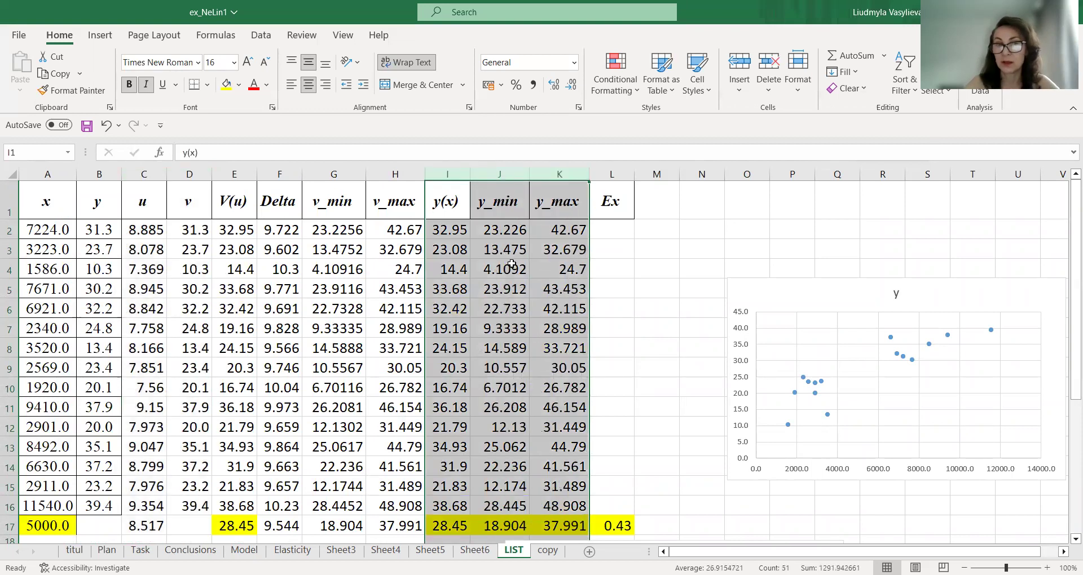
pyautogui.click(469, 233)
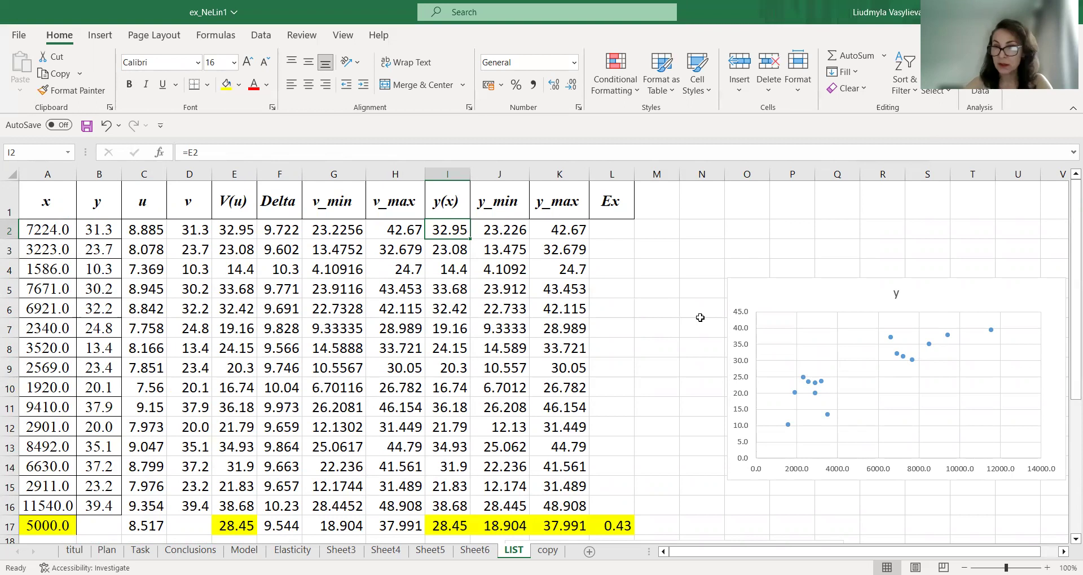
pyautogui.scroll(-1, 700, 317)
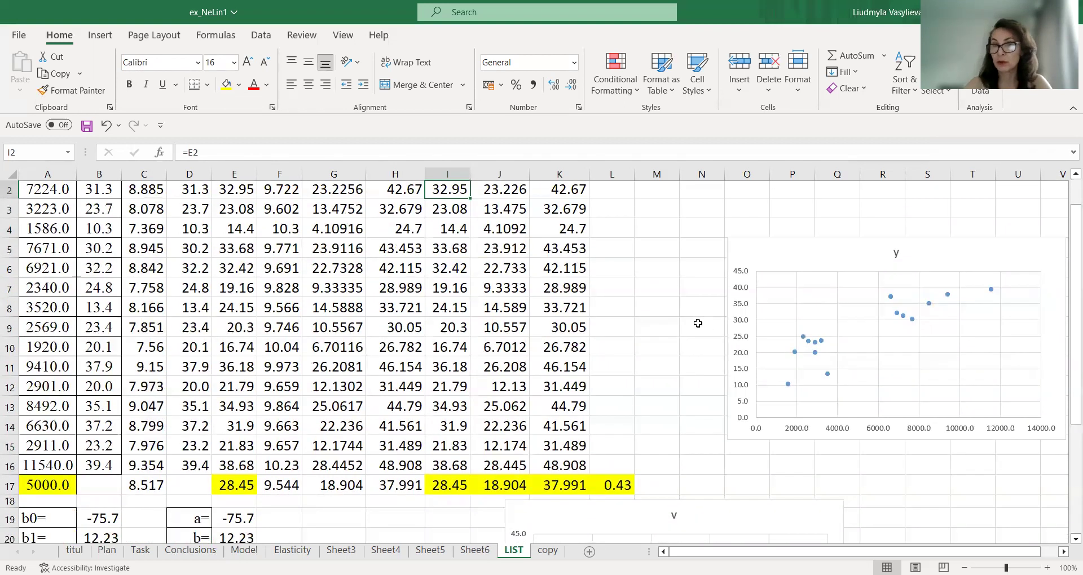
pyautogui.scroll(1, 697, 322)
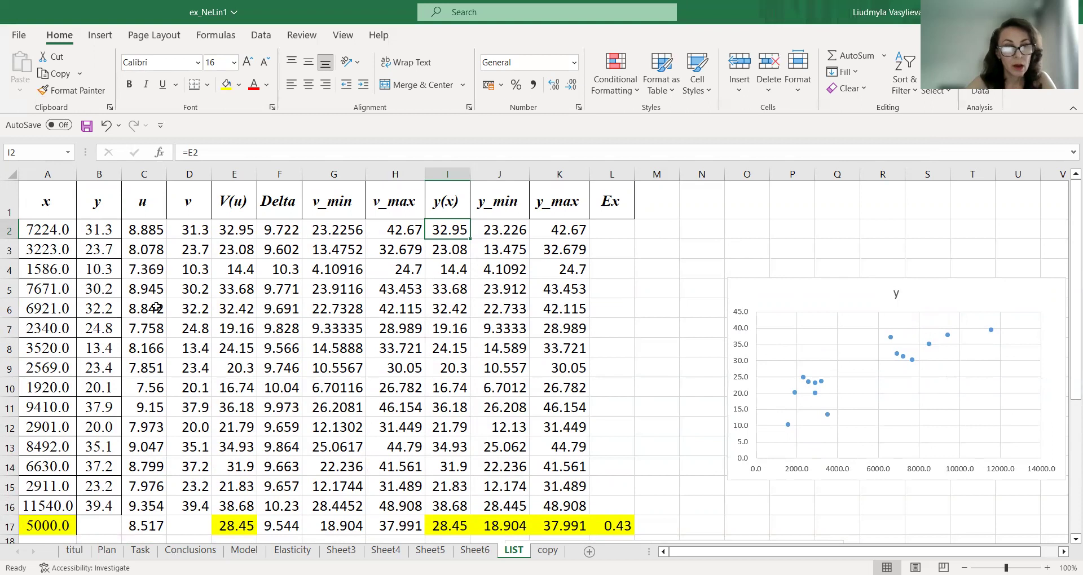
pyautogui.moveTo(50, 194)
pyautogui.mouseDown()
pyautogui.moveTo(95, 255)
pyautogui.moveTo(107, 520)
pyautogui.mouseUp()
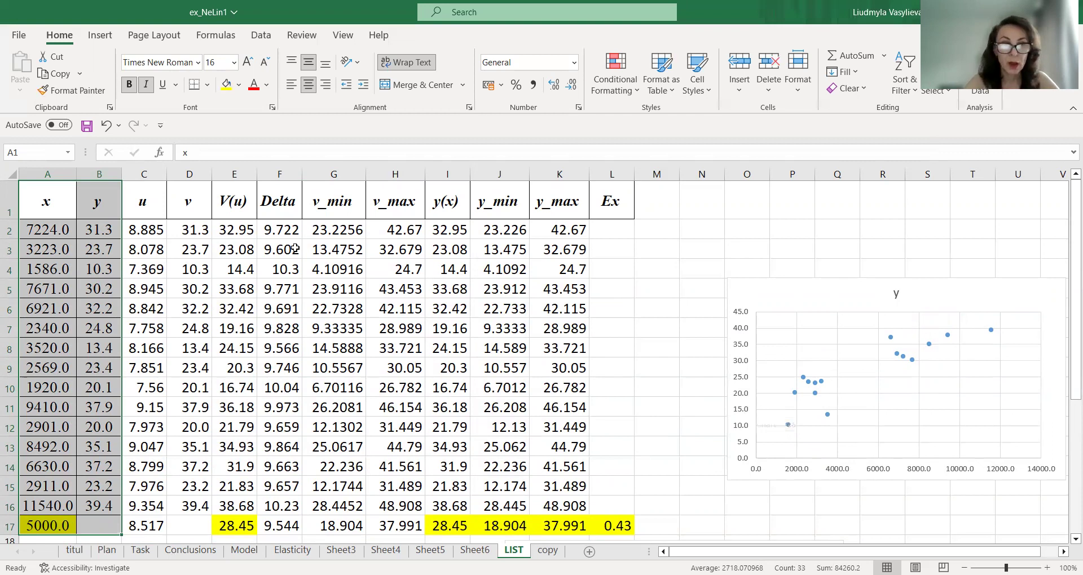
# Add the y(x), y_min and y_max columns to the x, y selection and insert a scatter chart
pyautogui.click(461, 199)
pyautogui.moveTo(461, 200); pyautogui.dragTo(555, 525)
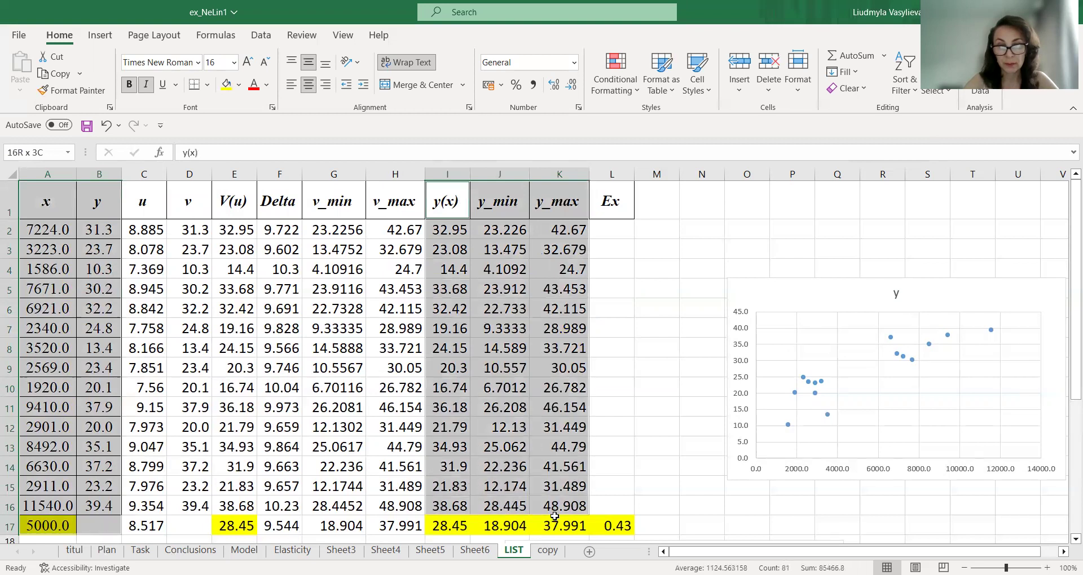
pyautogui.click(100, 35)
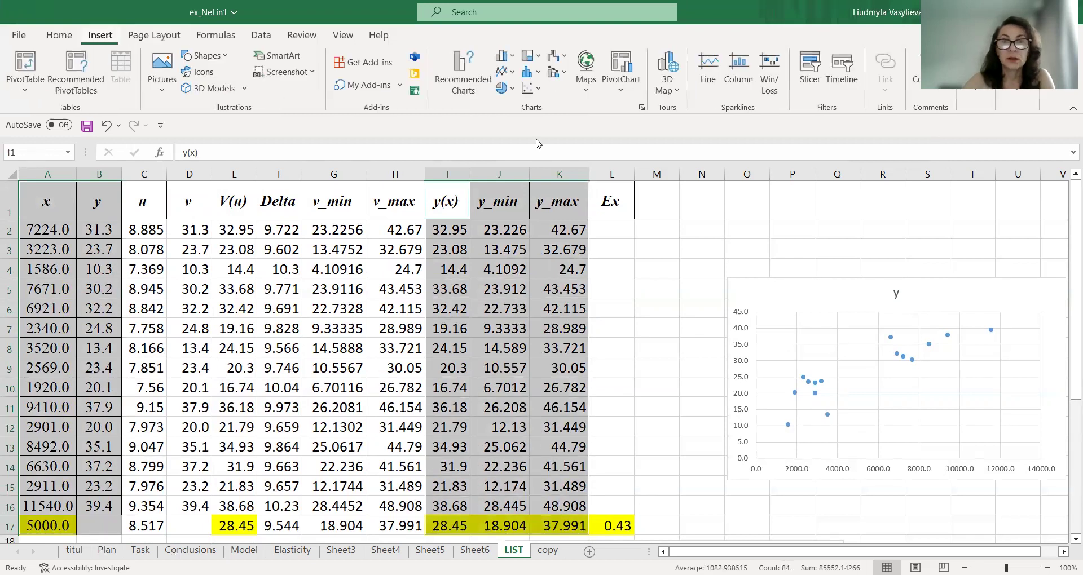
pyautogui.click(531, 88)
pyautogui.click(543, 138)
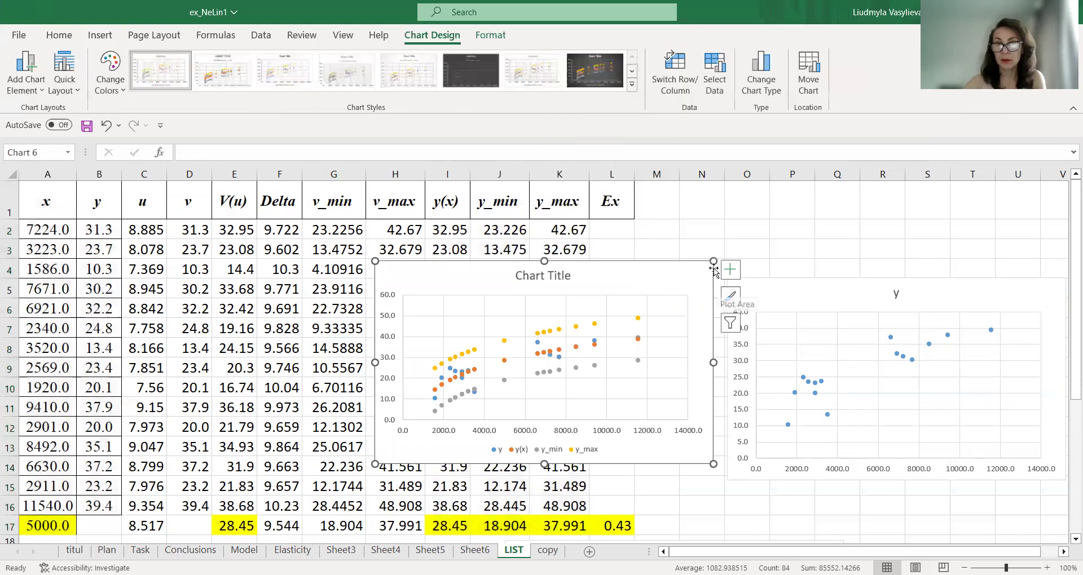
# Enlarge the chart at both corners and apply the dark Chart Style 8
pyautogui.moveTo(714, 261); pyautogui.dragTo(816, 184)
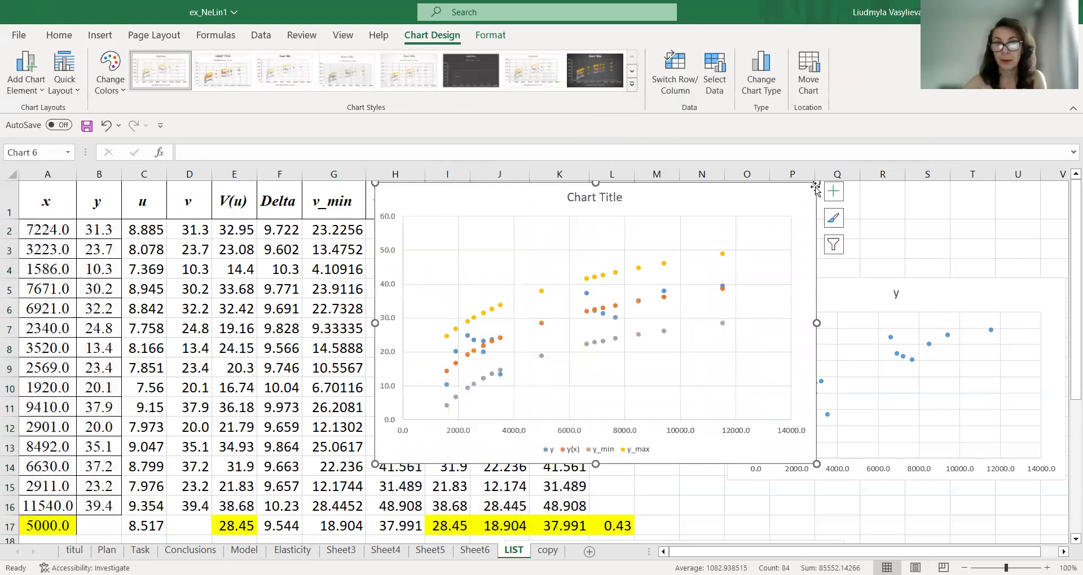
pyautogui.click(595, 68)
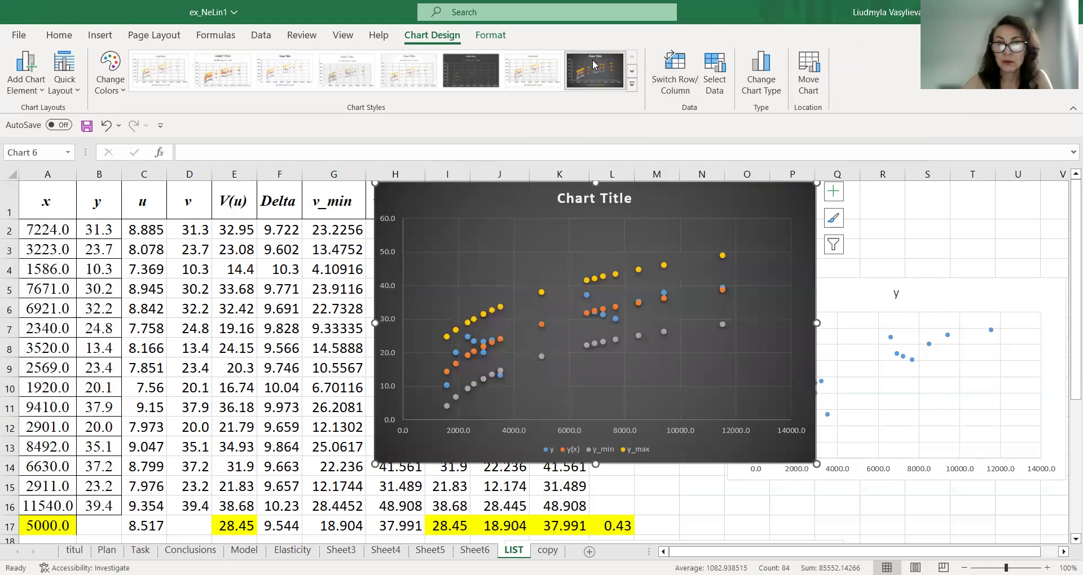
pyautogui.moveTo(375, 464); pyautogui.dragTo(321, 521)
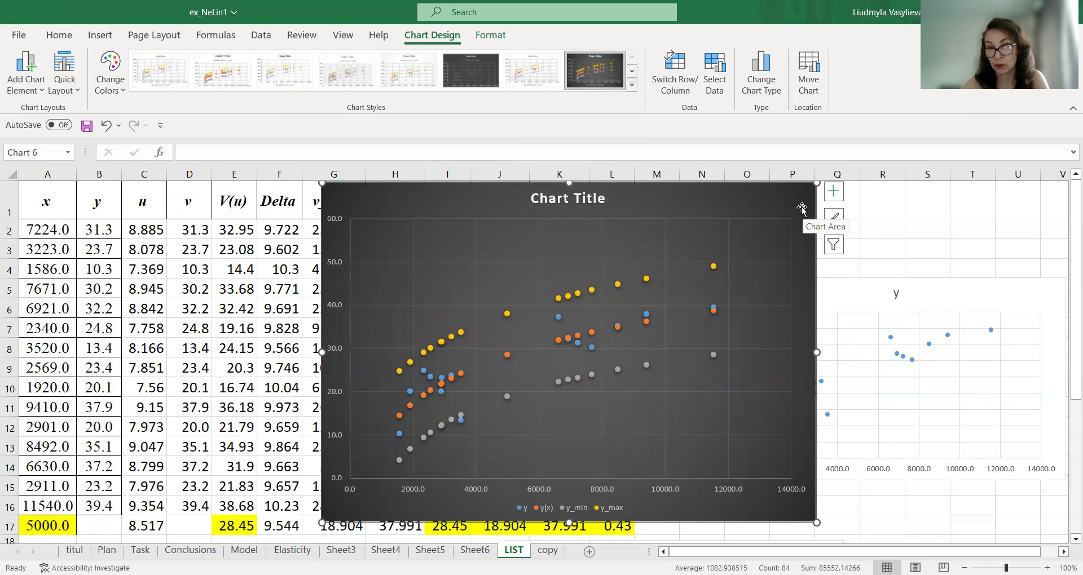
# Add a logarithmic trendline to the y(x) series with its equation displayed on the chart
pyautogui.click(424, 397)
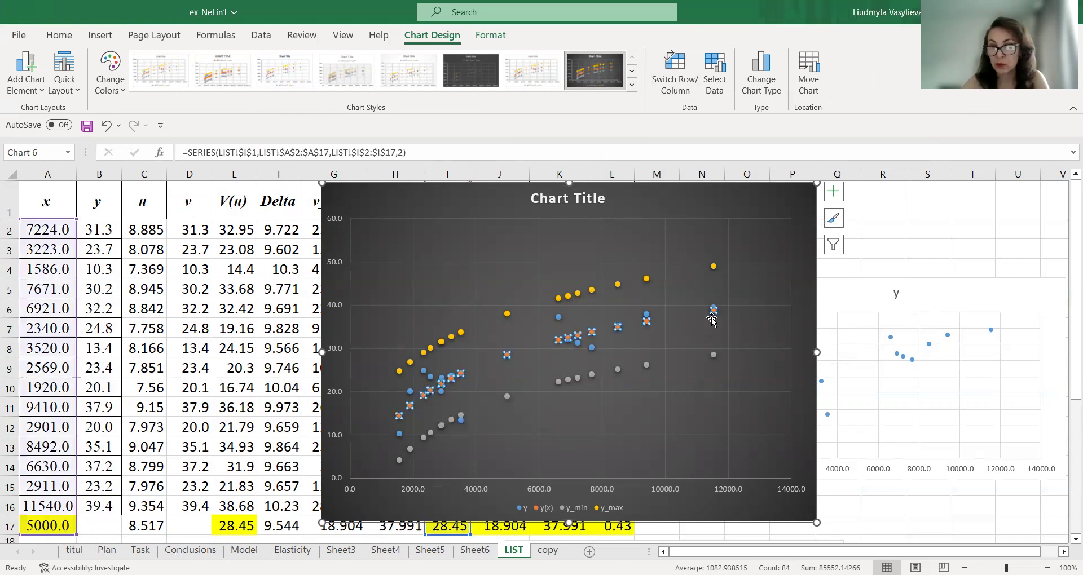
pyautogui.moveTo(713, 310)
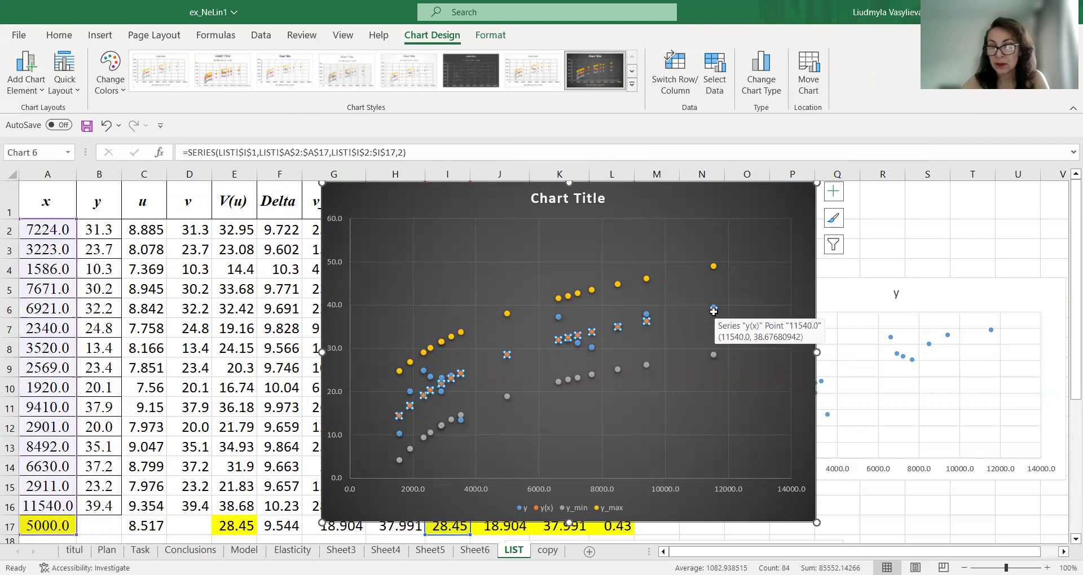
pyautogui.rightClick(713, 311)
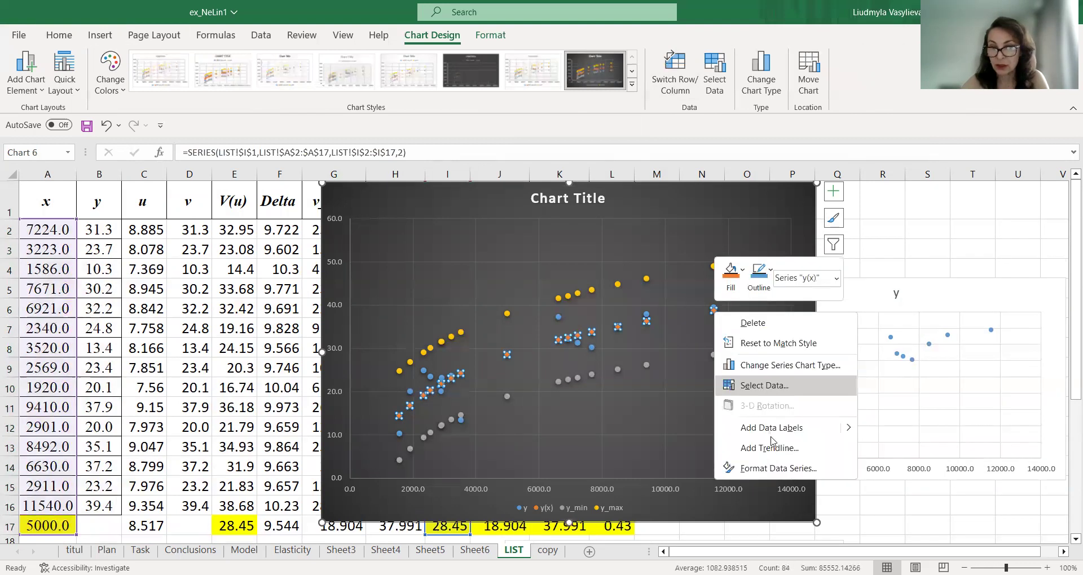
pyautogui.click(778, 449)
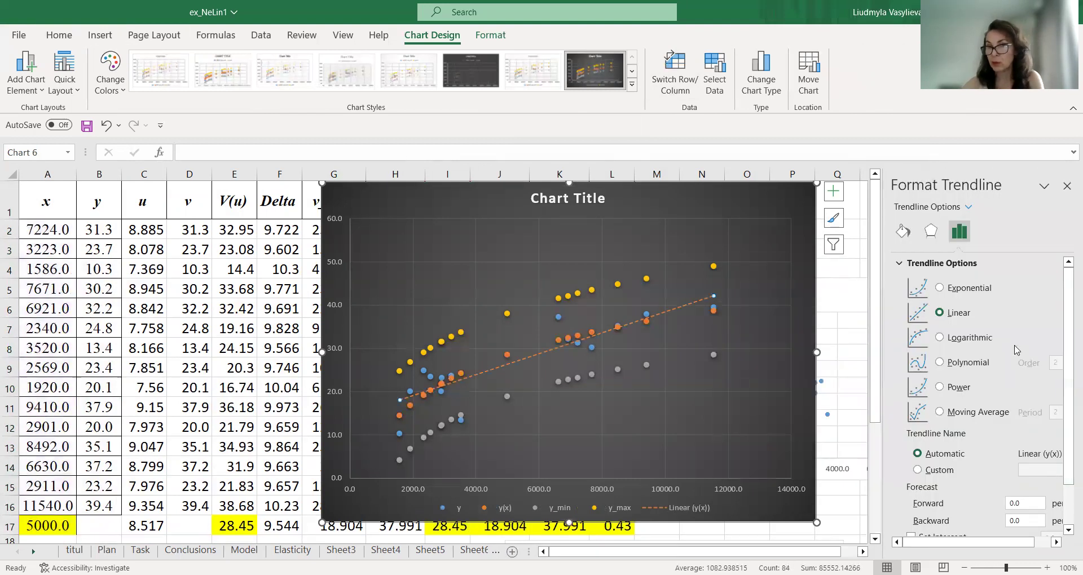
pyautogui.click(980, 338)
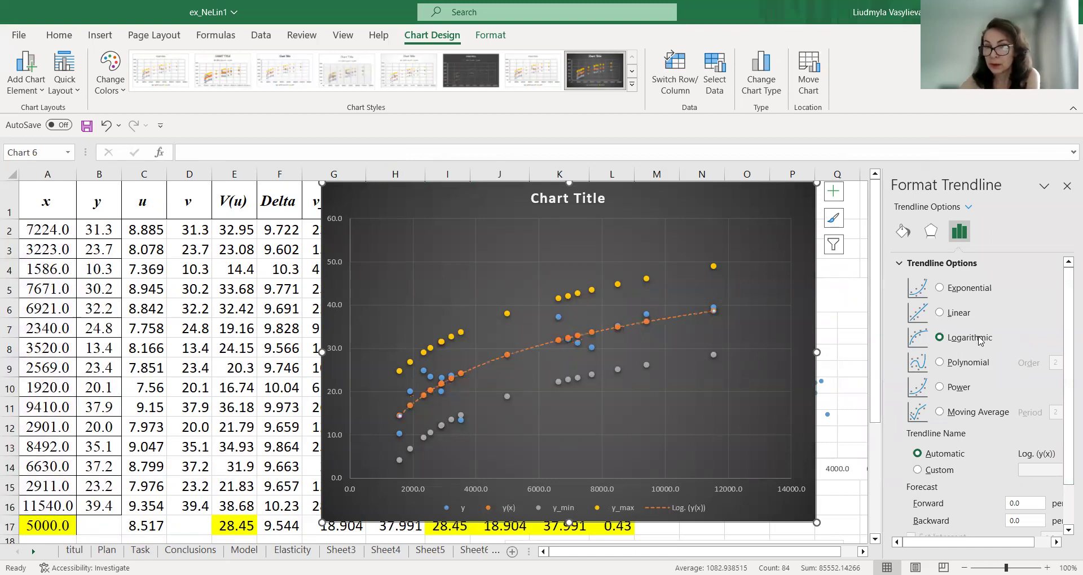
pyautogui.scroll(-2, 965, 419)
pyautogui.click(910, 504)
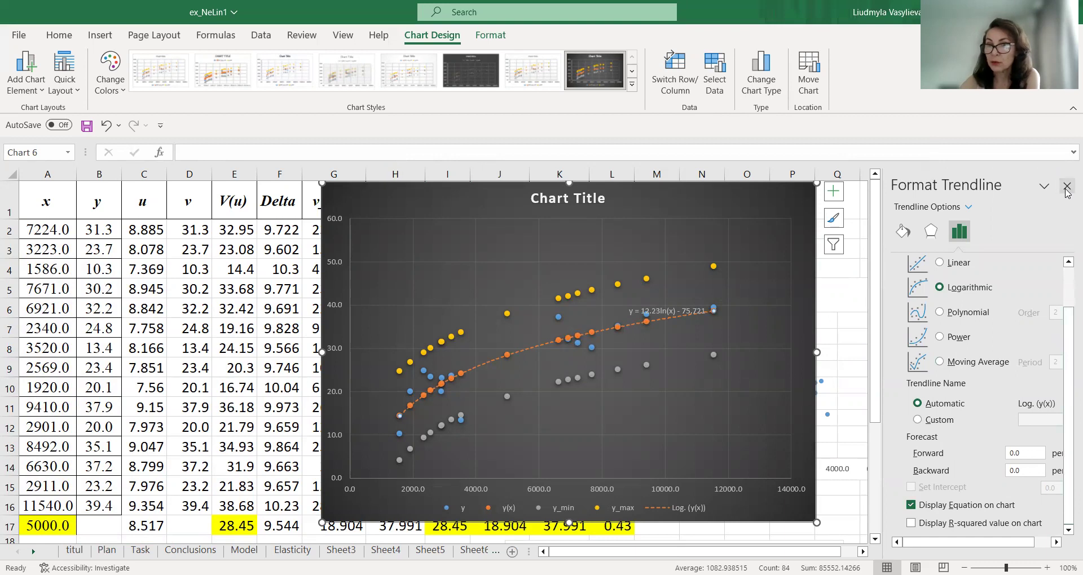
pyautogui.click(1066, 187)
# Move the equation y = 12.23ln(x) - 75.721 beside the chart title and set it to 16 pt
pyautogui.moveTo(685, 314); pyautogui.dragTo(696, 221)
pyautogui.tripleClick(659, 219)
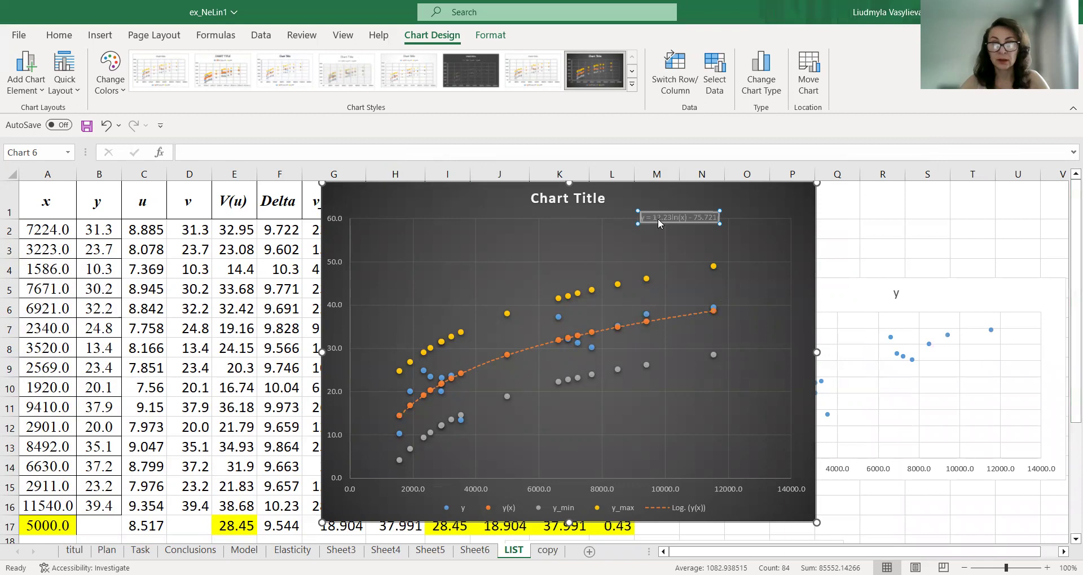
pyautogui.click(56, 35)
pyautogui.click(214, 62)
pyautogui.write('16')
pyautogui.press('Return')
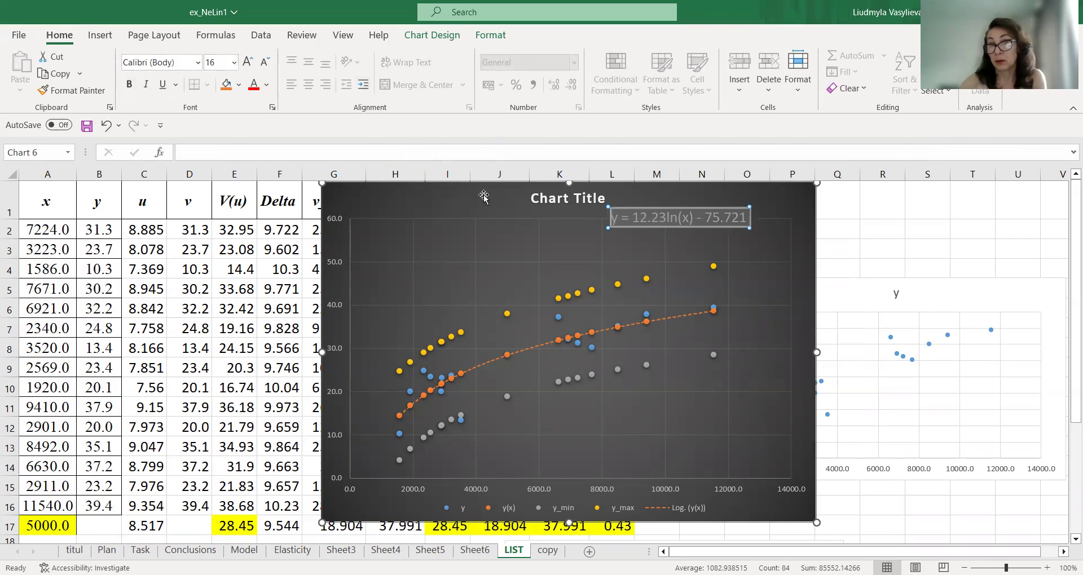
pyautogui.click(602, 280)
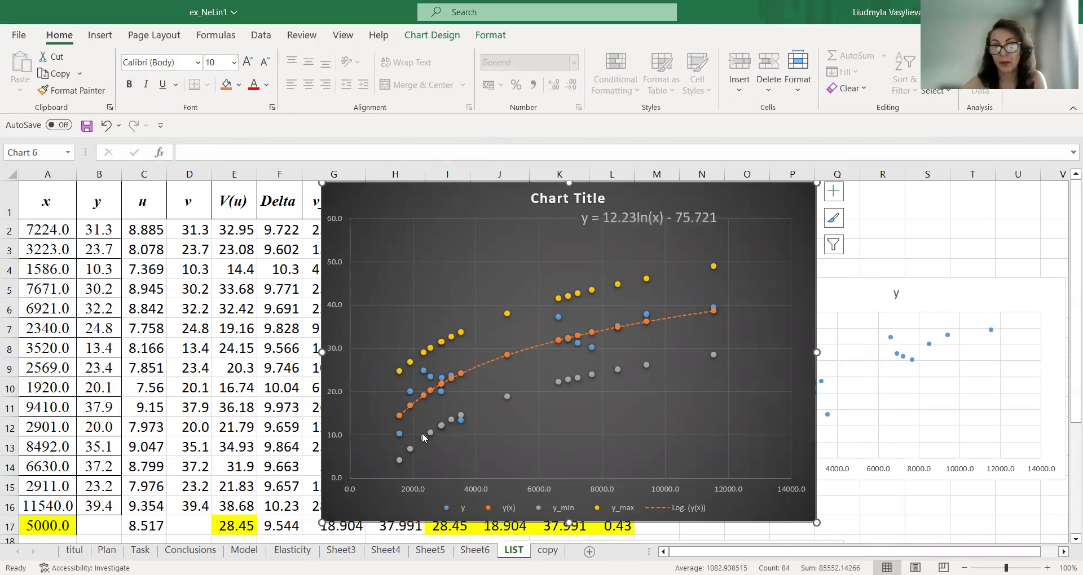